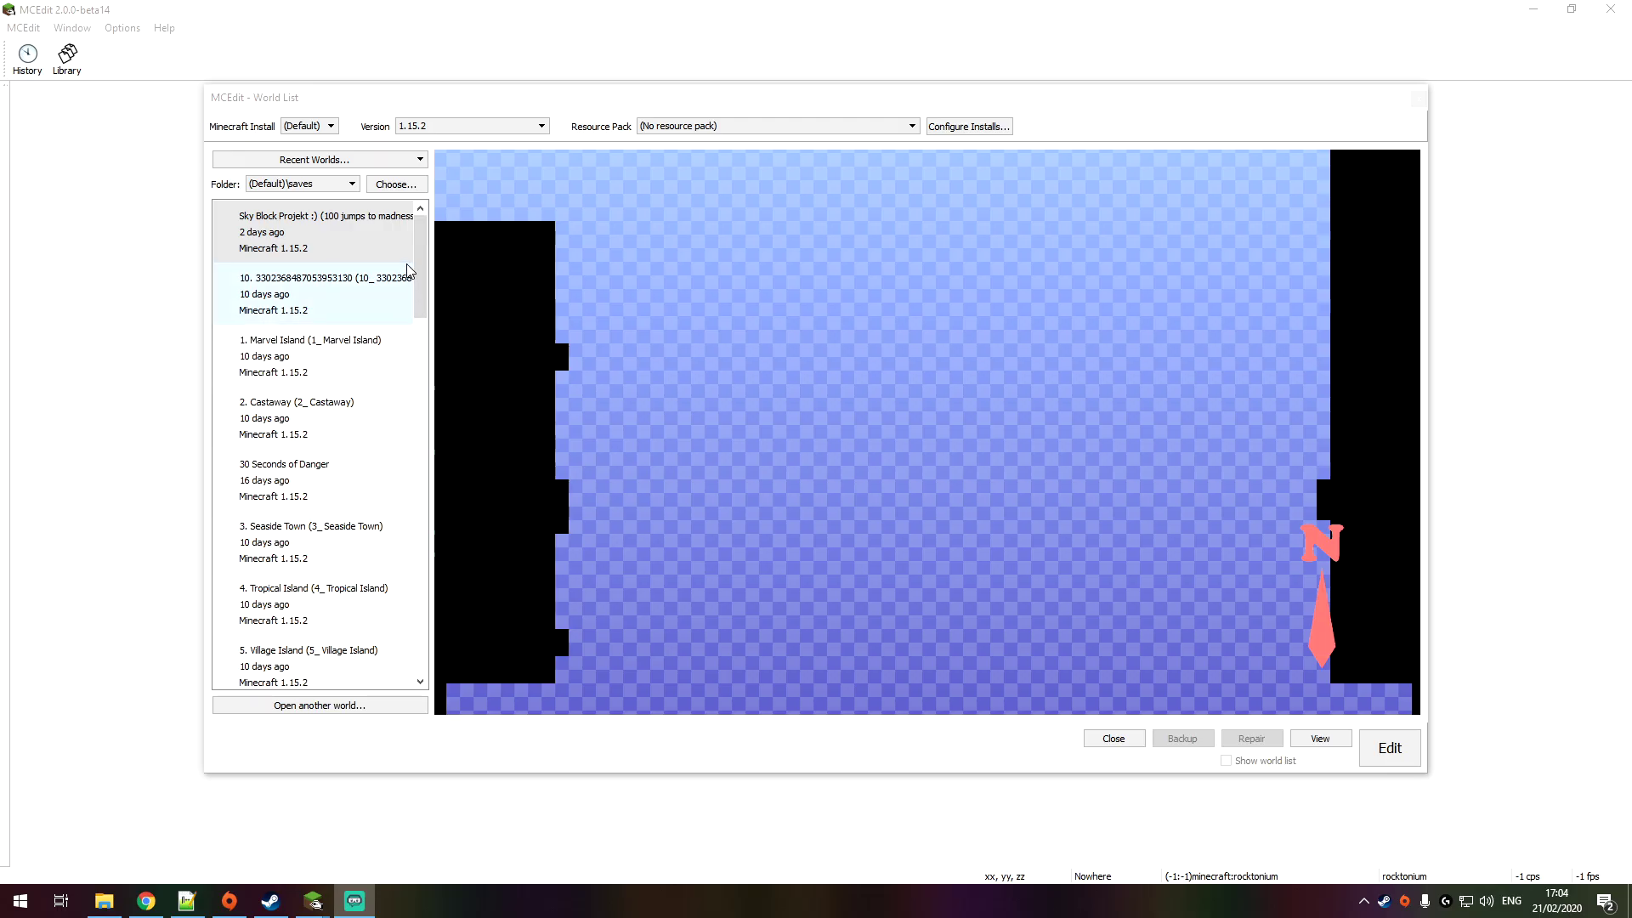
# Step: Review the available resource packs for the world without choosing one
pyautogui.click(422, 222)
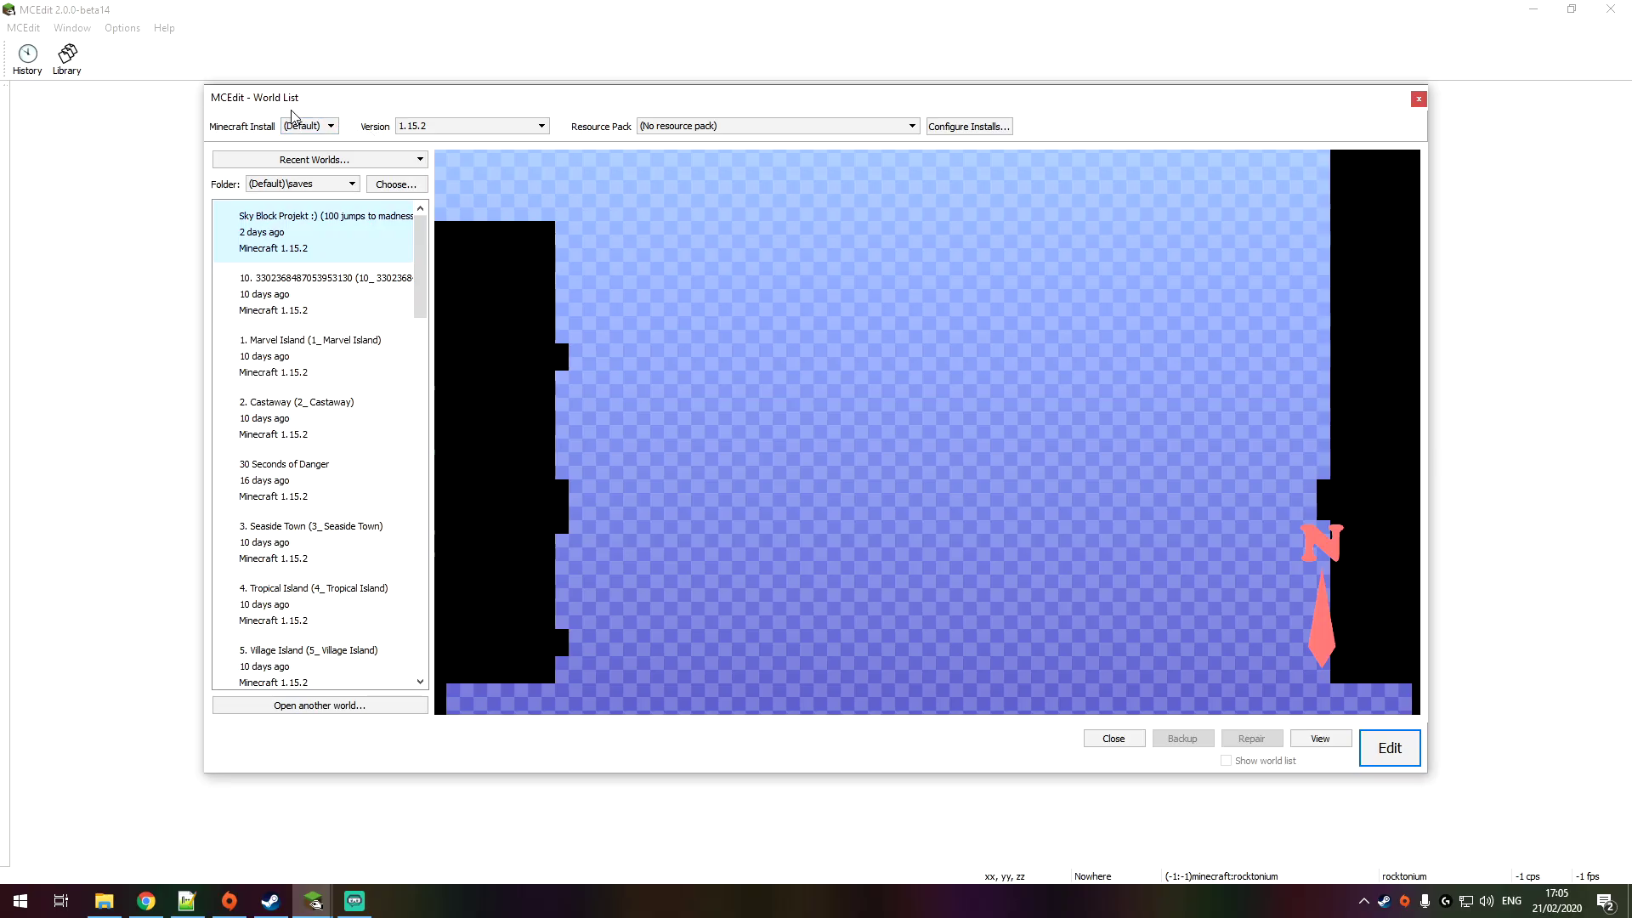
pyautogui.click(649, 125)
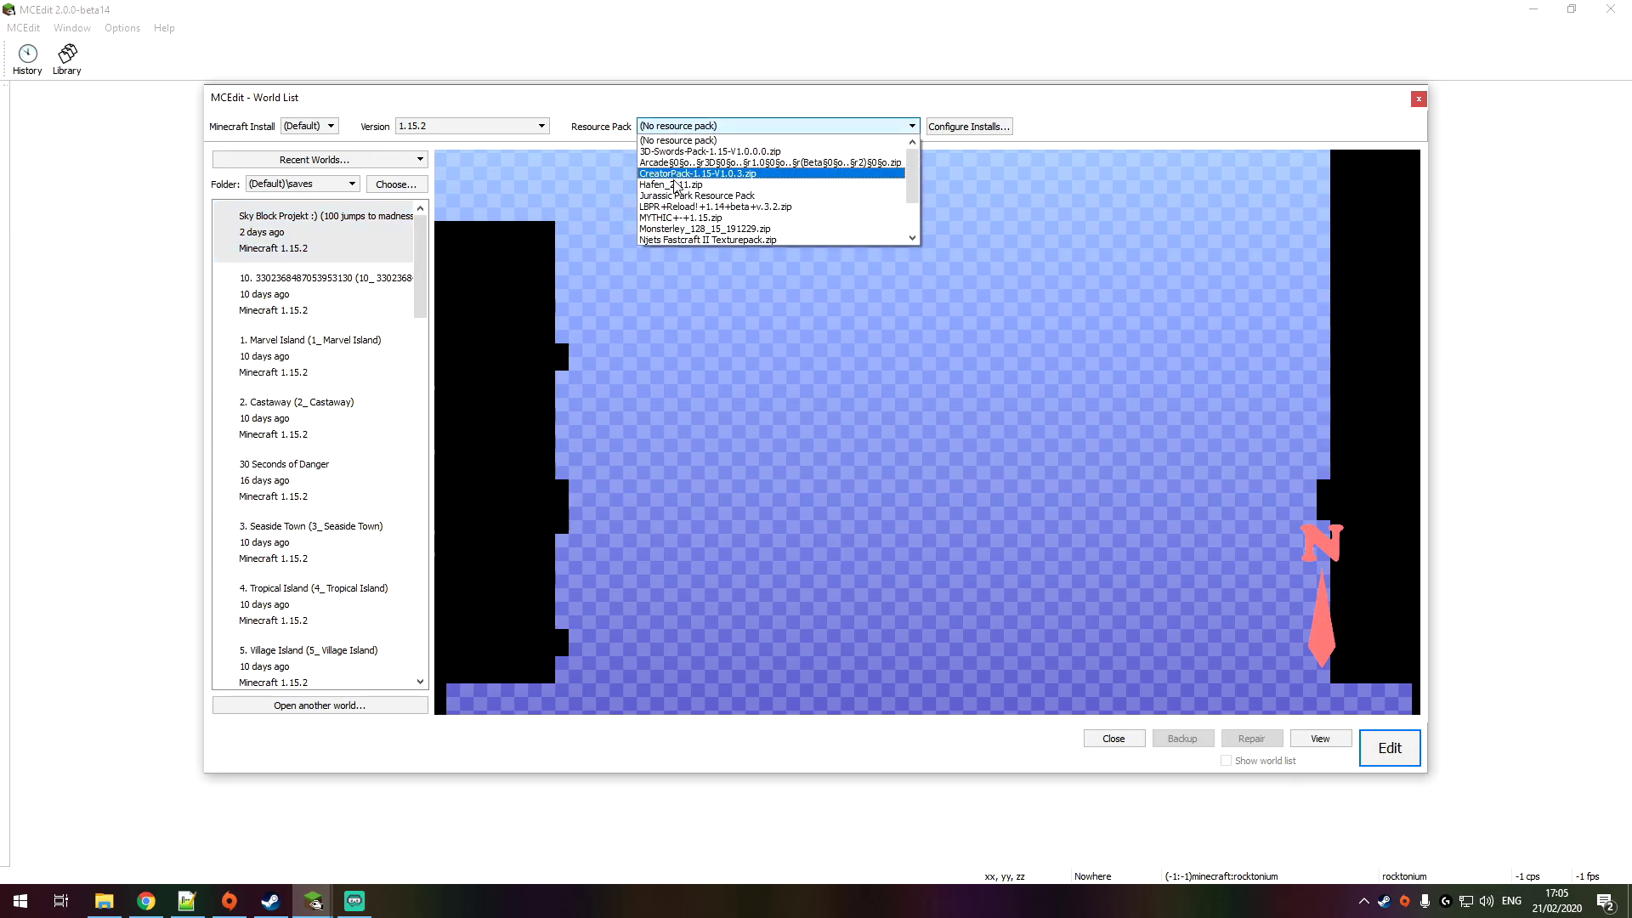
pyautogui.scroll(-2, 693, 208)
pyautogui.scroll(2, 693, 208)
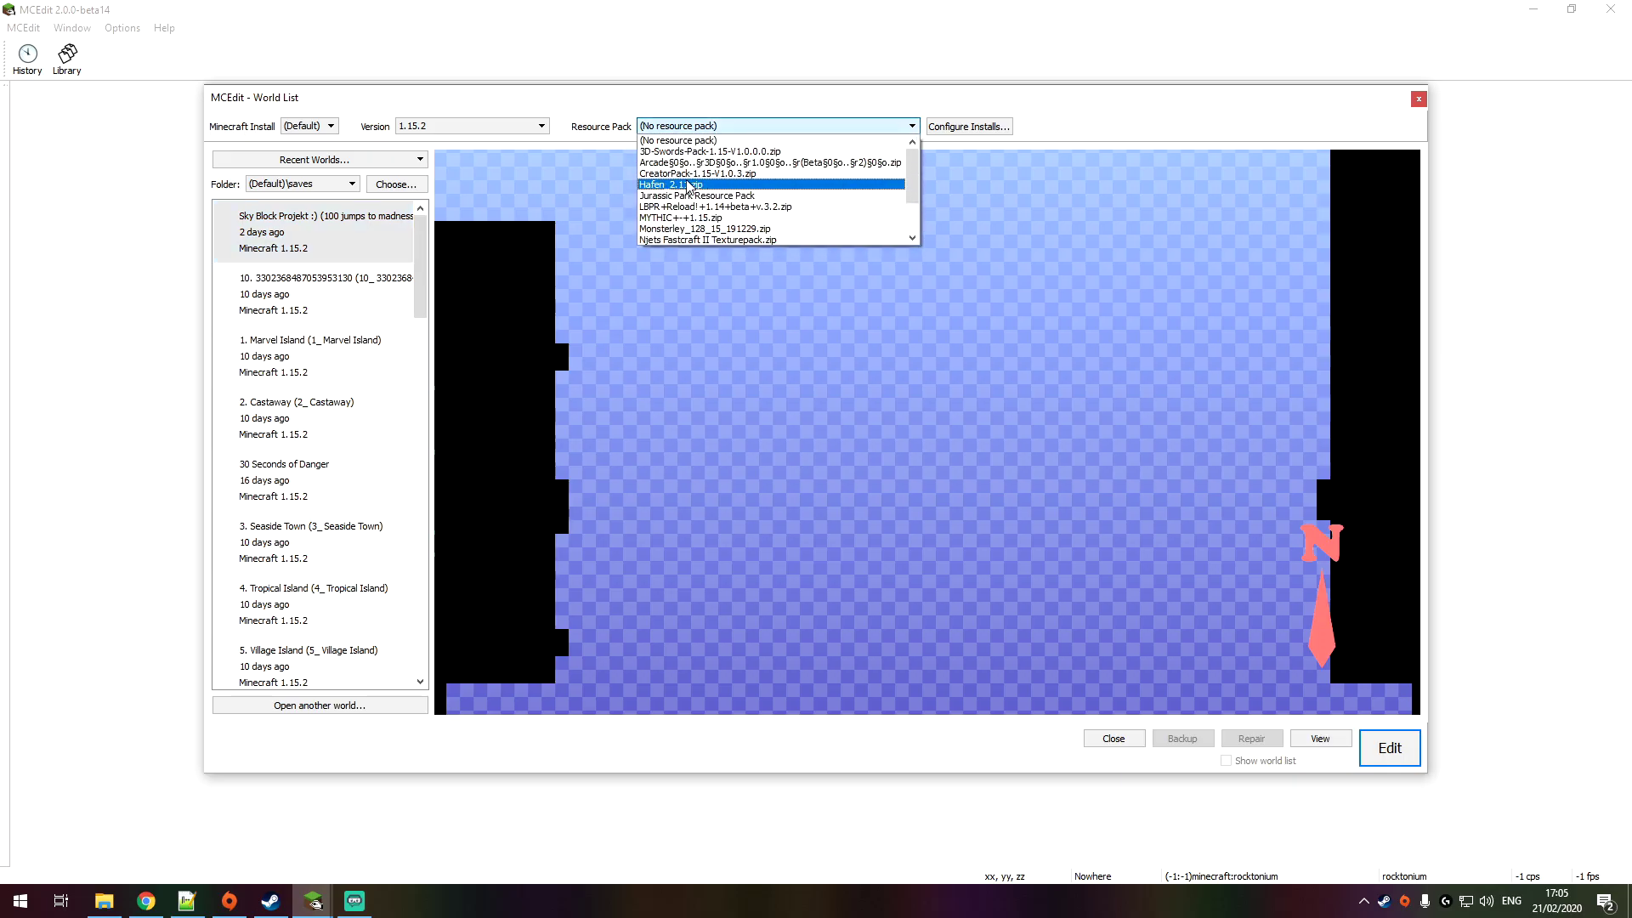
pyautogui.click(709, 120)
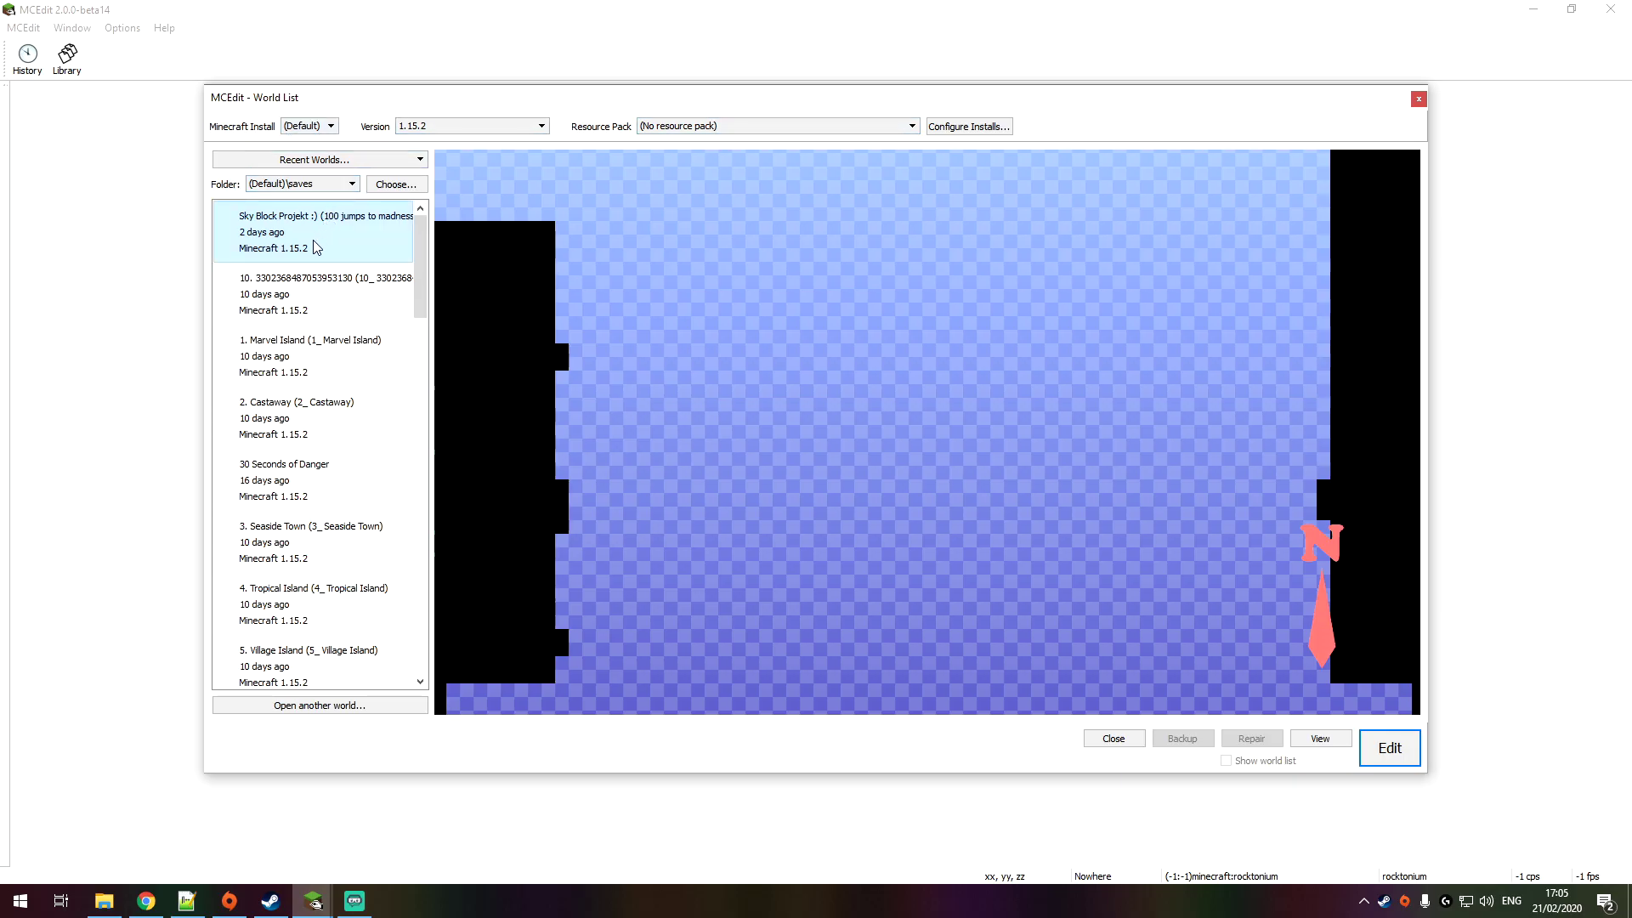
# Step: Try to open the Illager Outpost Seed world for editing with version 1.15.2, and quit from the error dialog
pyautogui.scroll(-5, 393, 441)
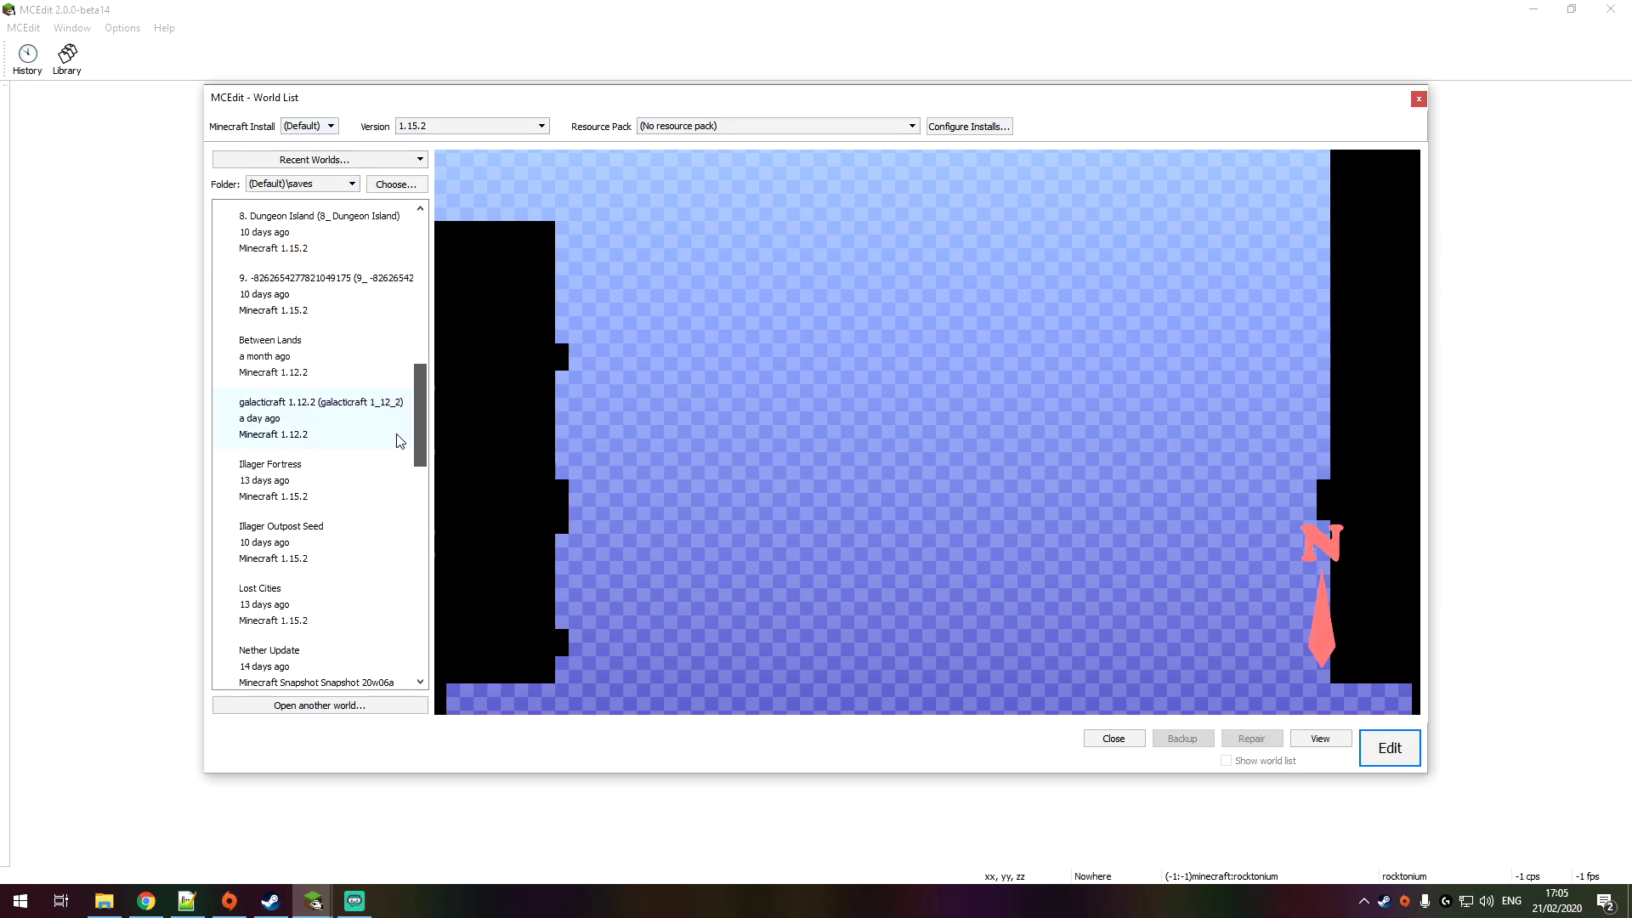
pyautogui.click(274, 361)
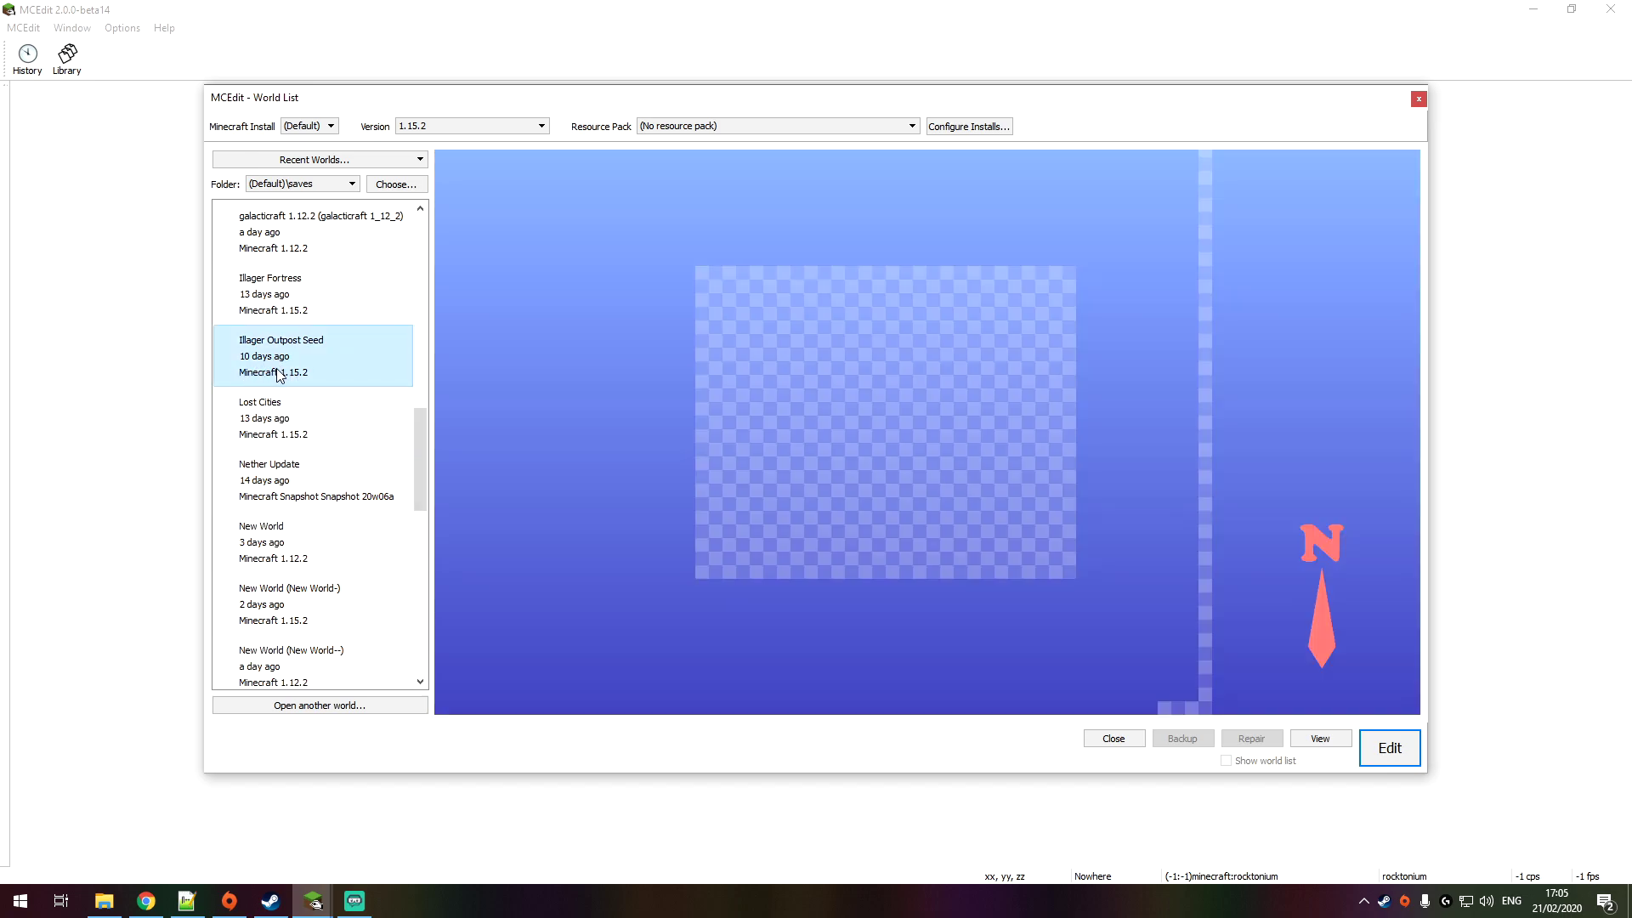
pyautogui.click(429, 127)
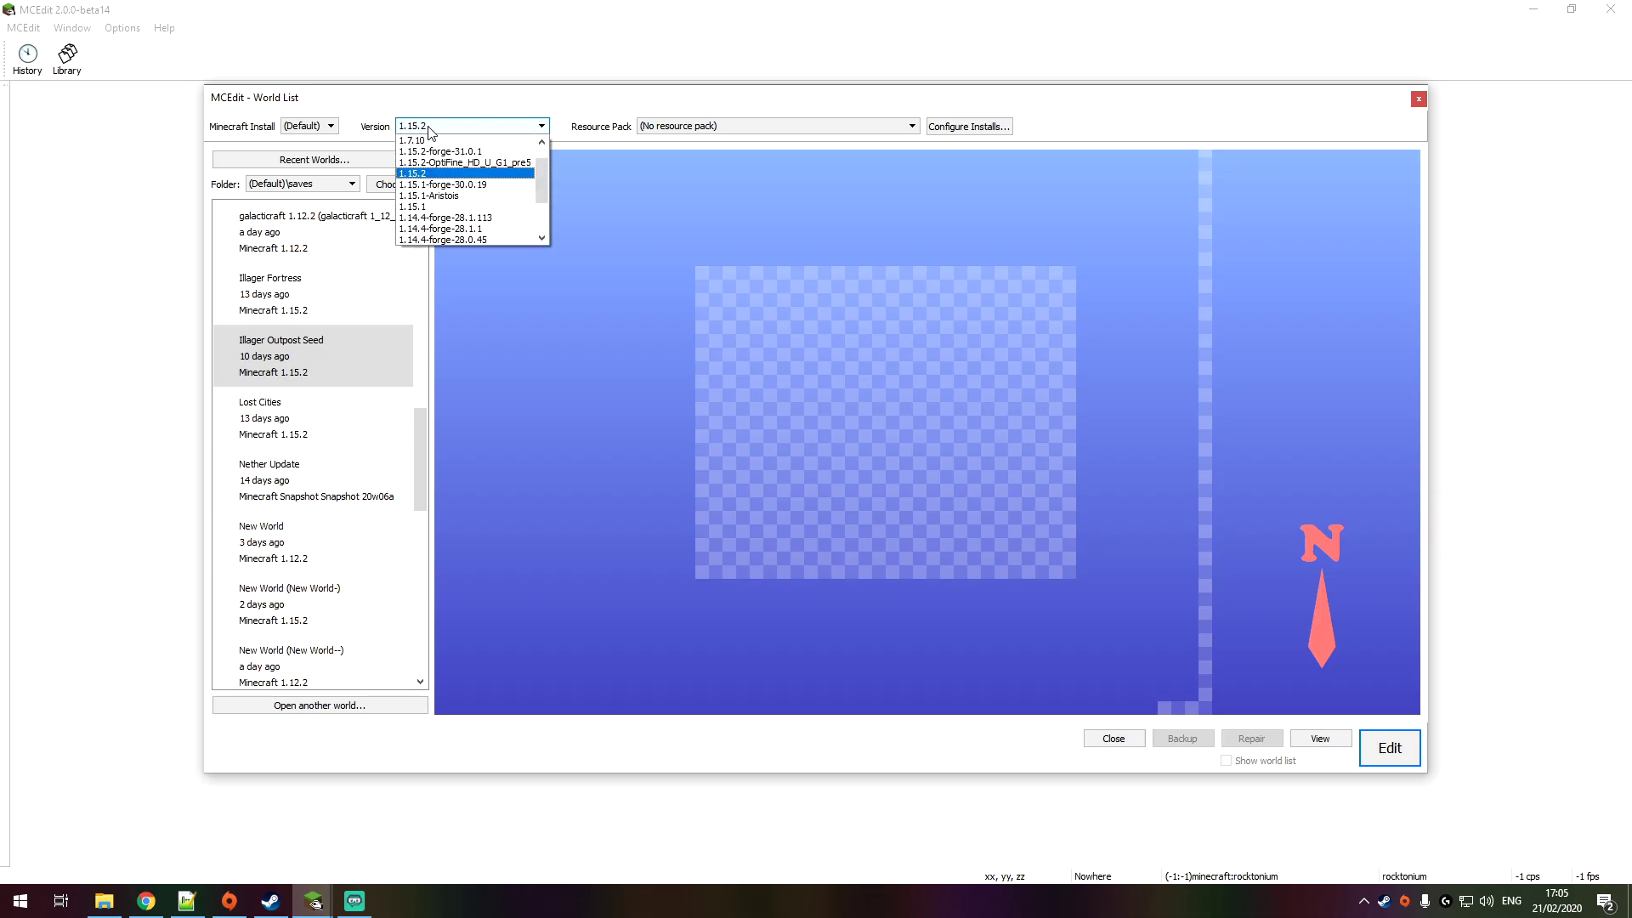
pyautogui.click(422, 175)
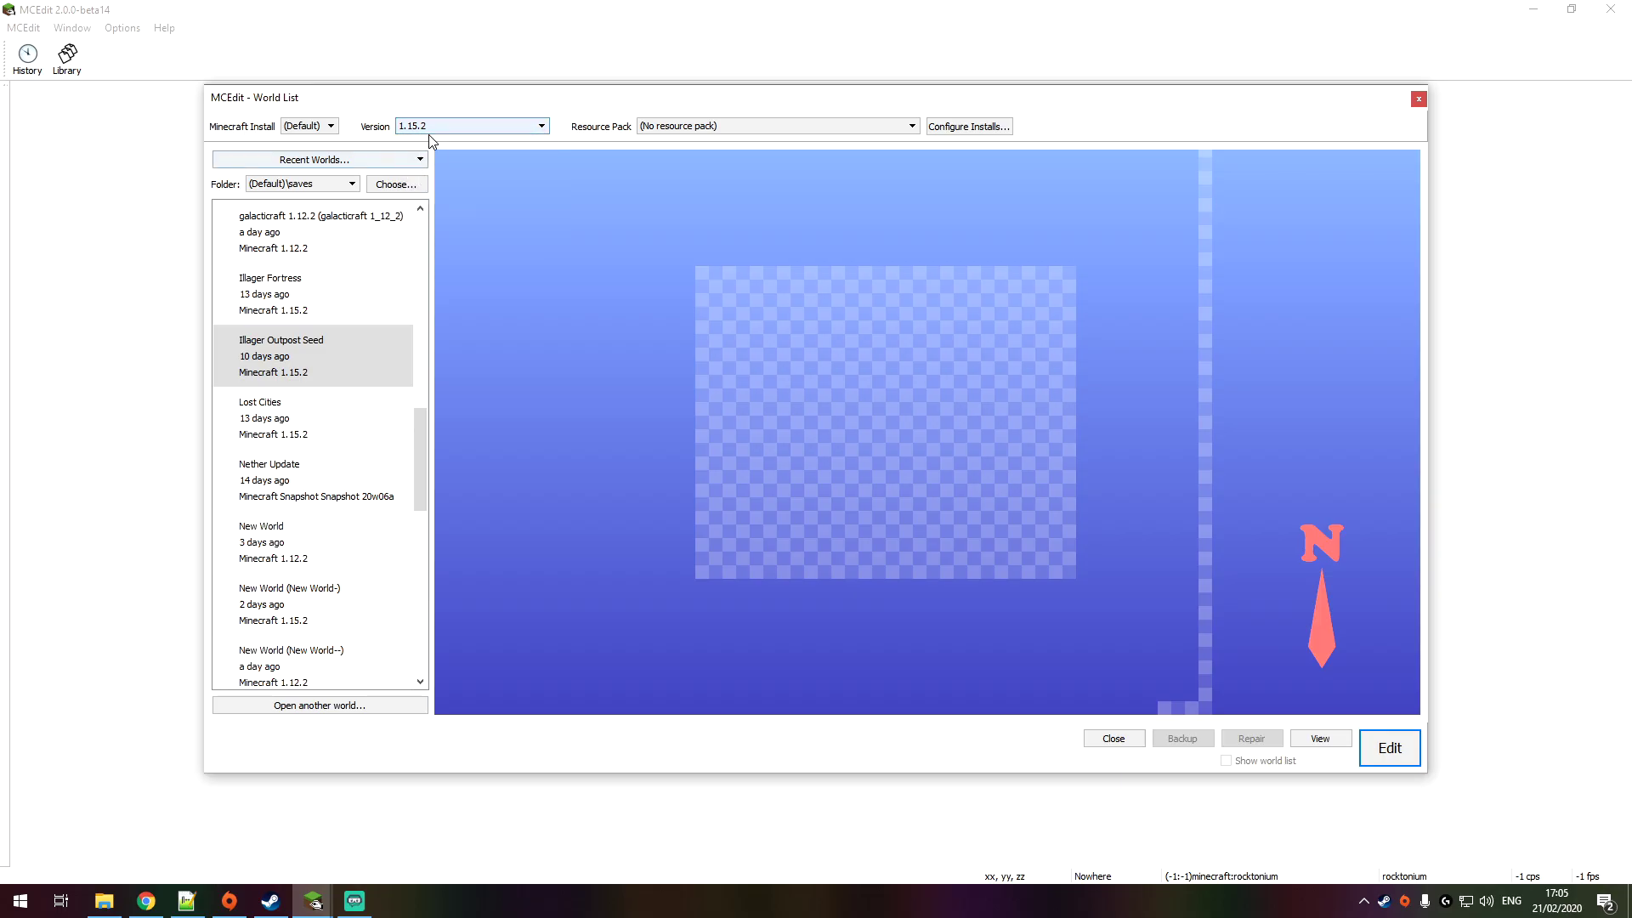
pyautogui.click(304, 357)
pyautogui.click(440, 128)
pyautogui.click(440, 129)
pyautogui.click(303, 354)
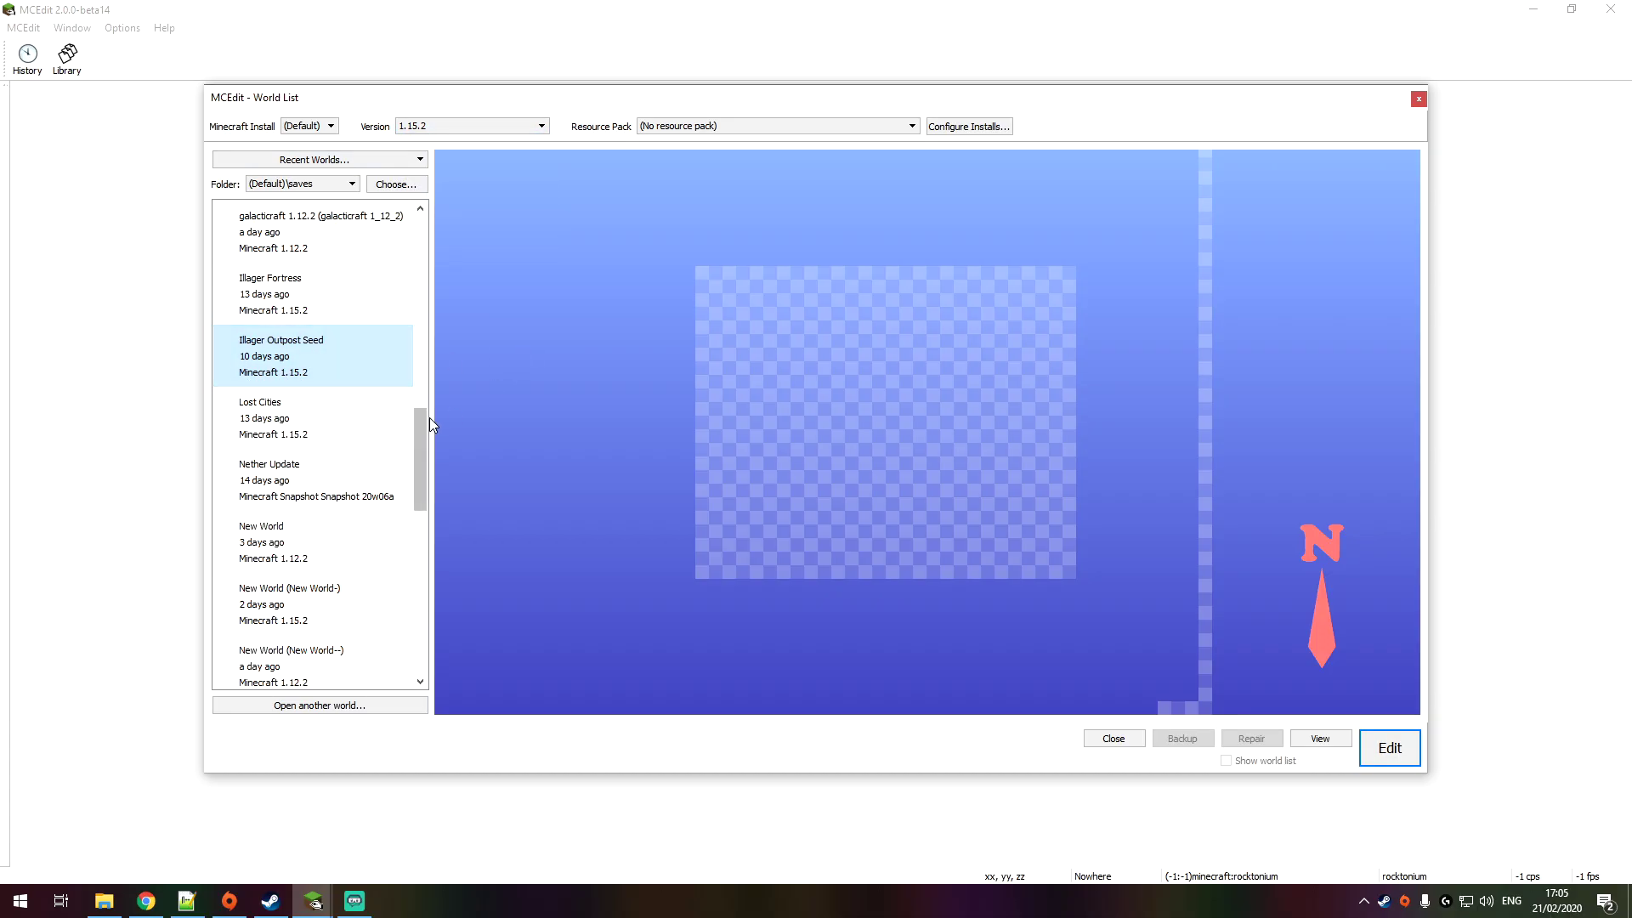
pyautogui.click(1394, 759)
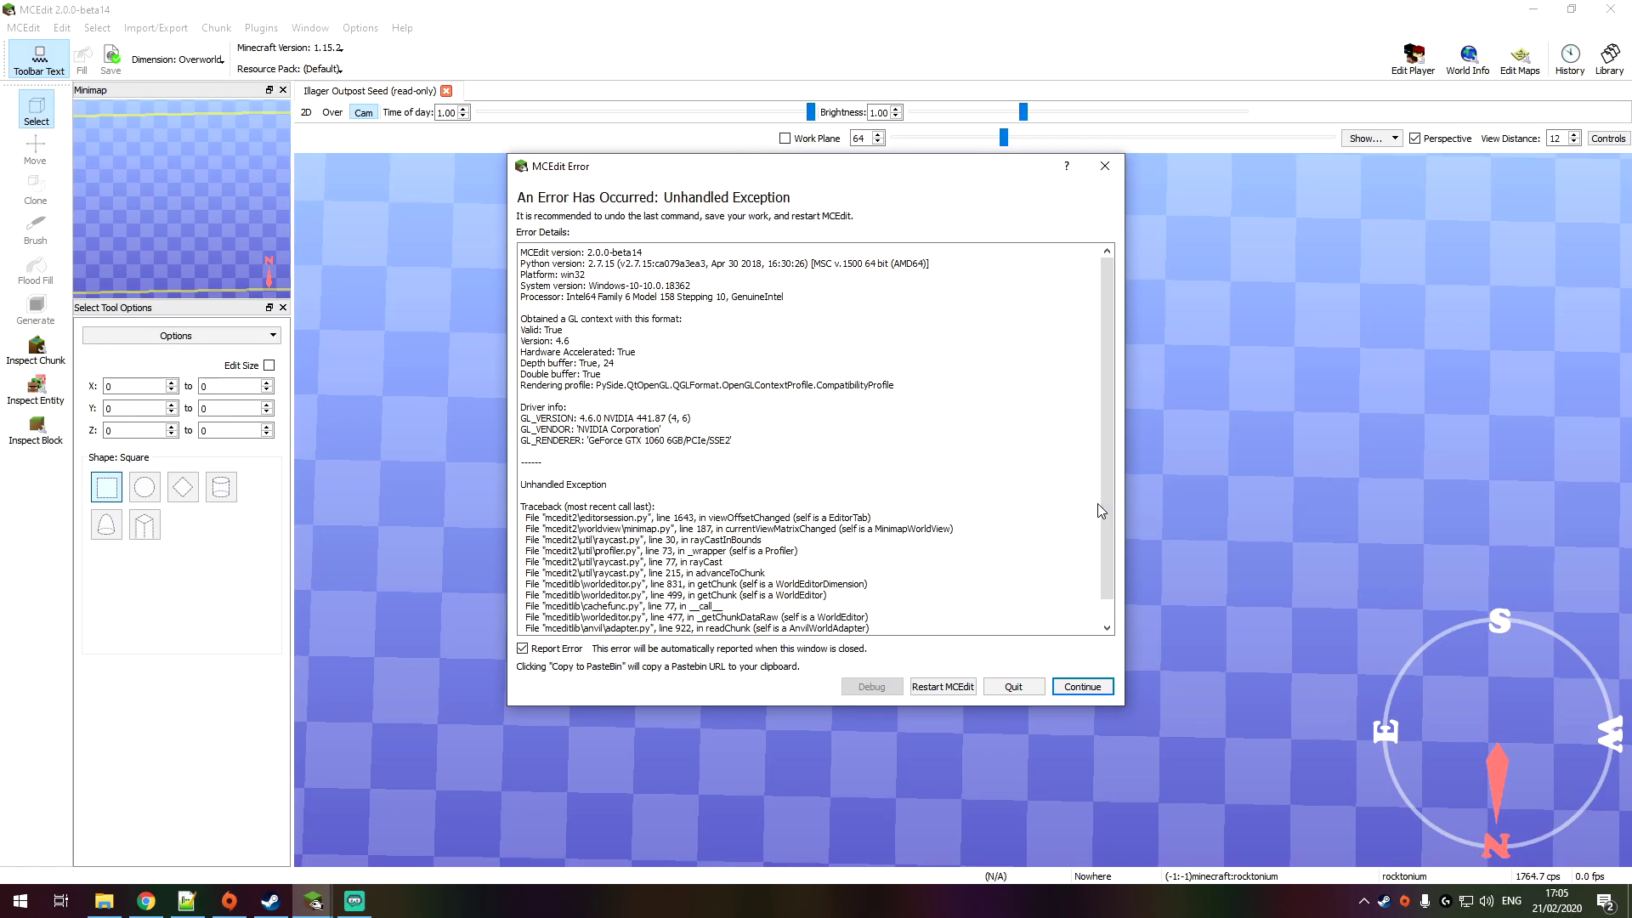
pyautogui.click(1014, 687)
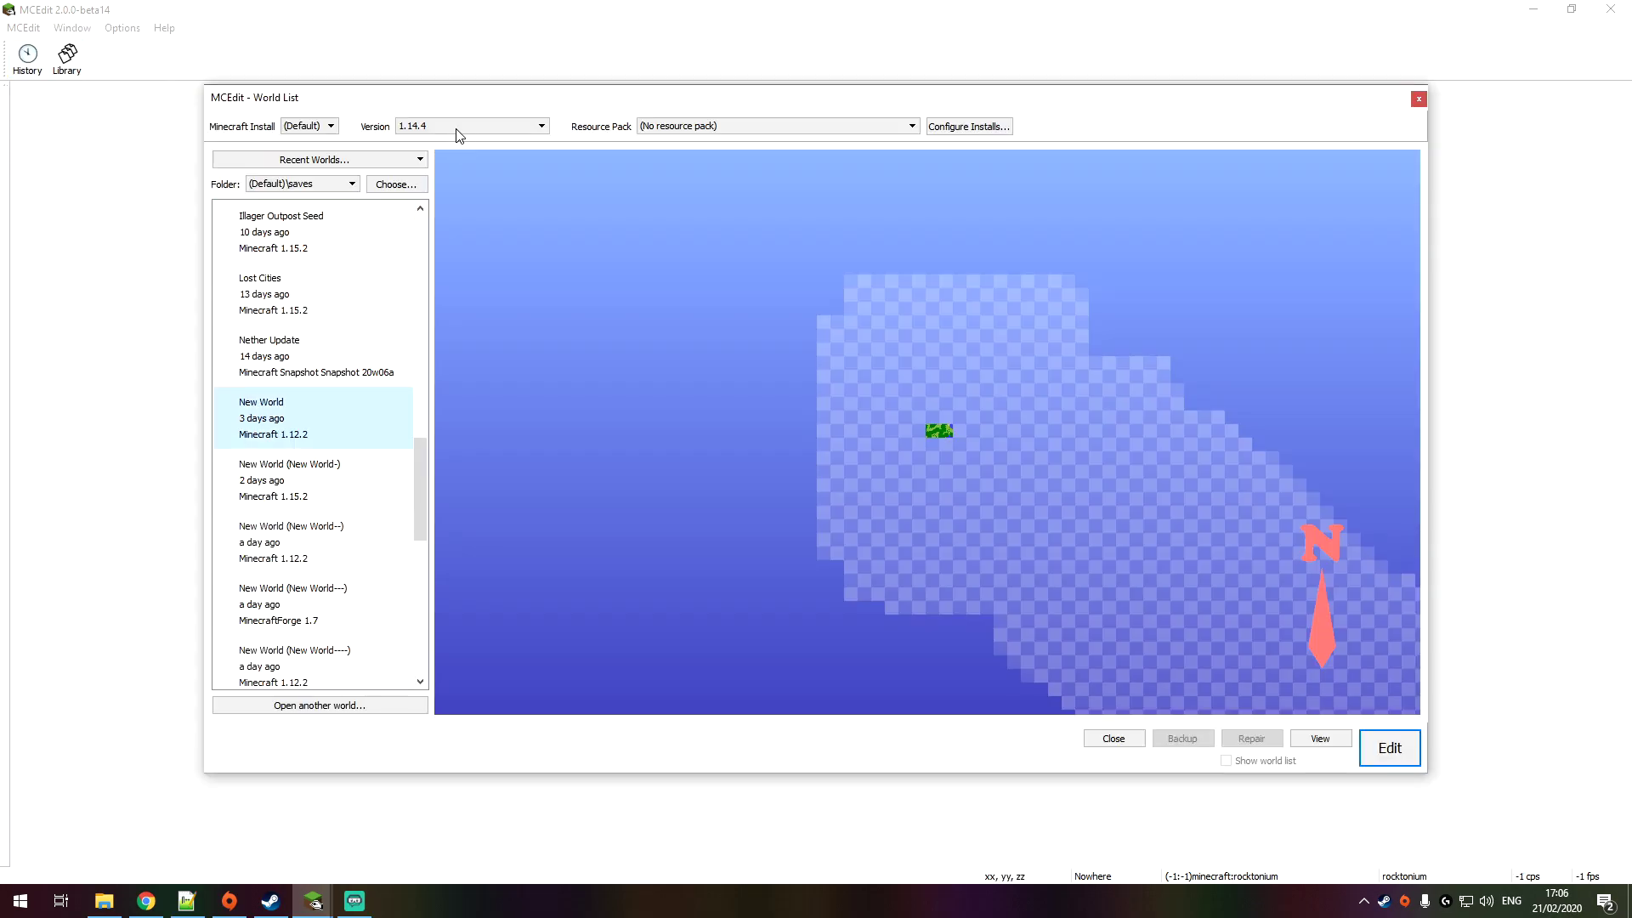
# Step: Set the Minecraft version to 1.12.2 and open the selected New World for editing
pyautogui.click(459, 125)
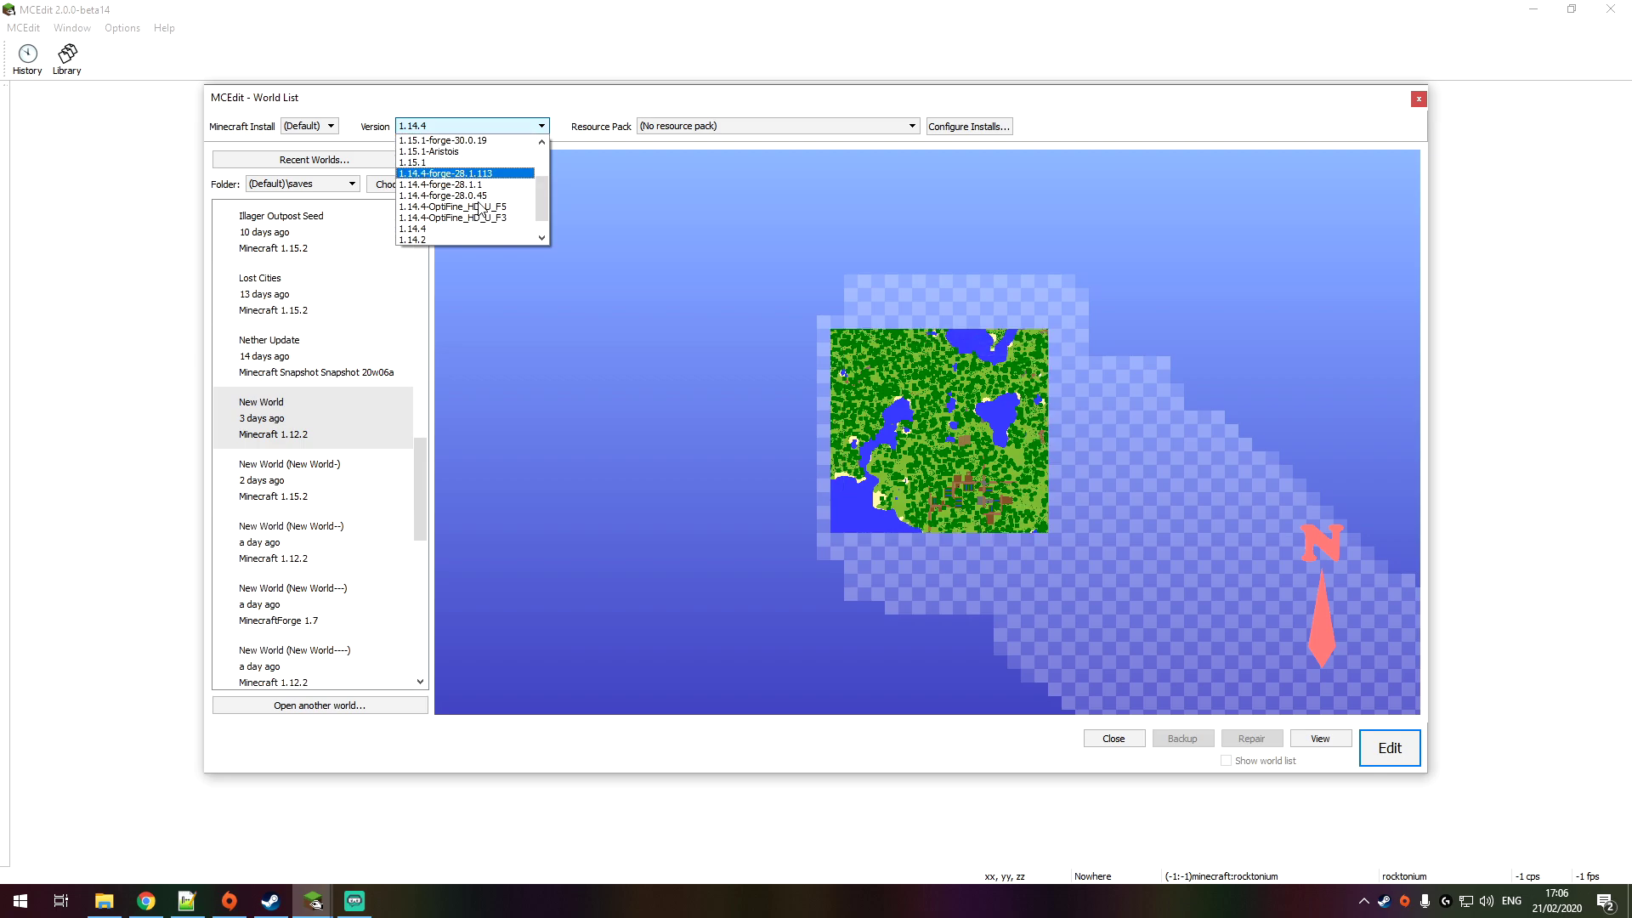
pyautogui.scroll(-3, 480, 208)
pyautogui.click(416, 194)
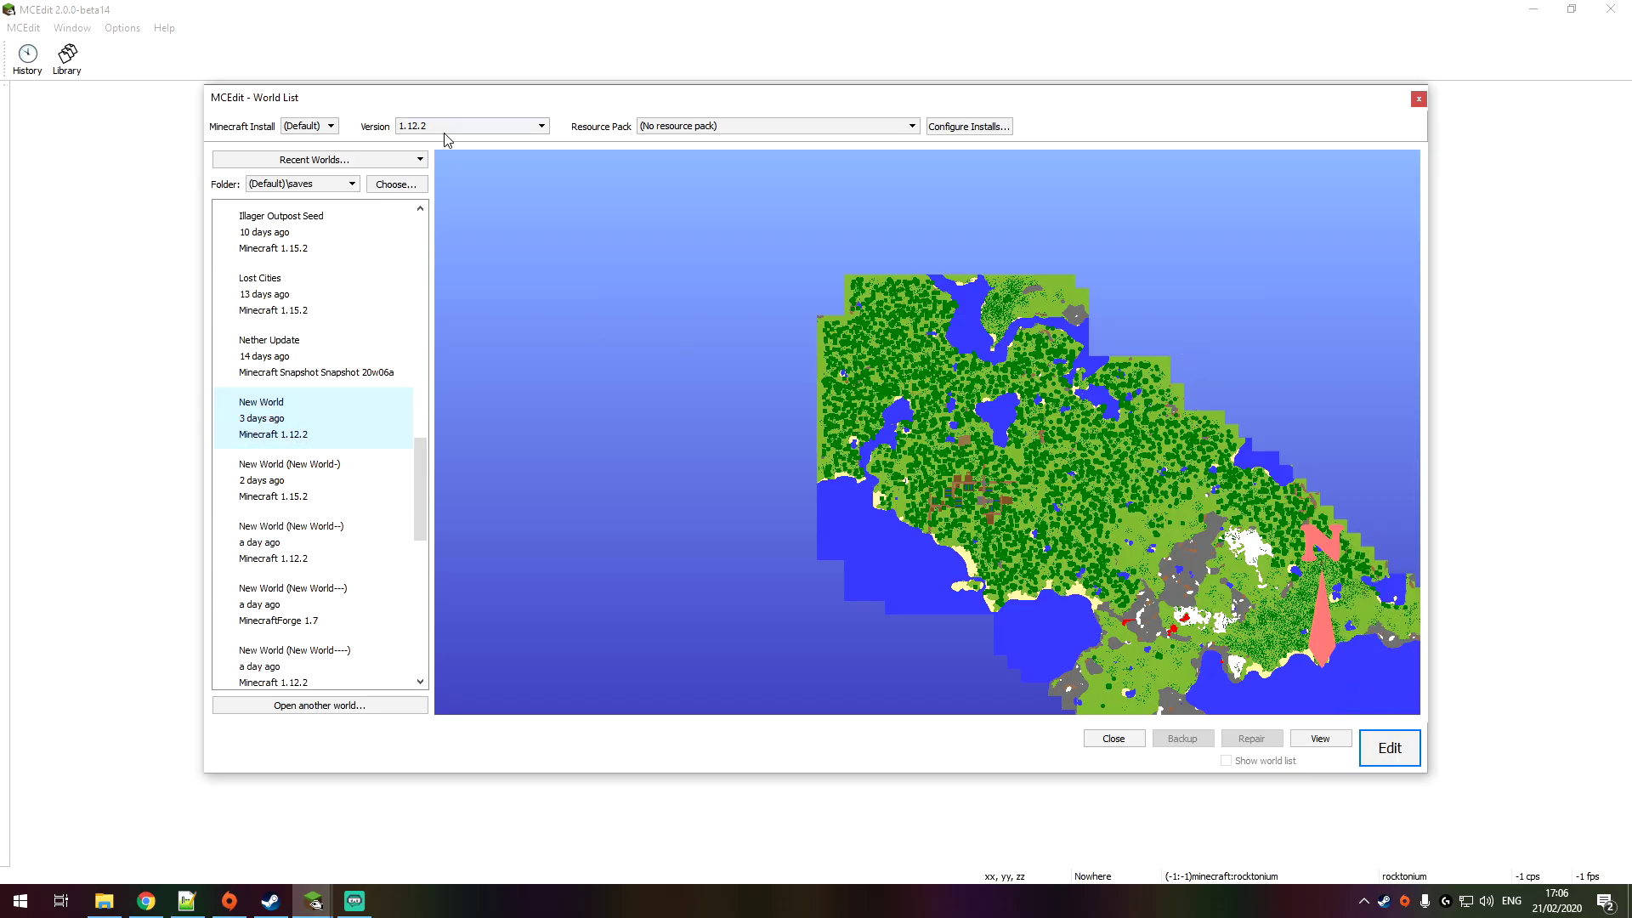
pyautogui.click(1400, 745)
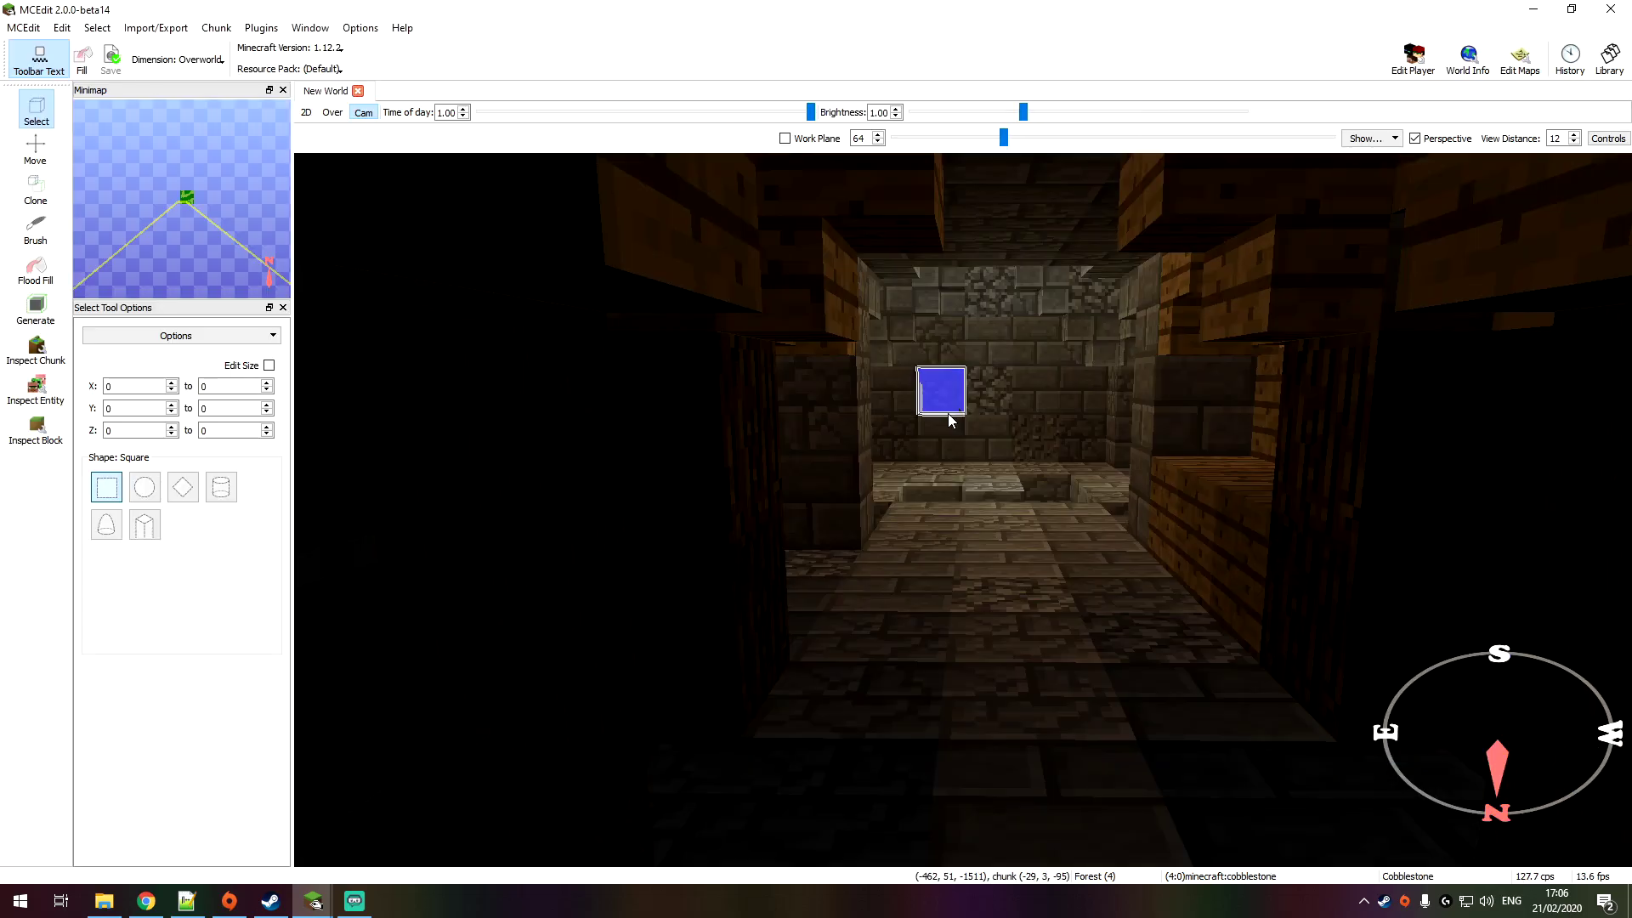
# Step: Fly the camera out of the dark stone-brick corridor and up to an aerial view of the village
pyautogui.moveTo(1069, 433)
pyautogui.mouseDown(button='right')
pyautogui.moveTo(989, 437)
pyautogui.moveTo(1012, 430)
pyautogui.moveTo(1009, 494)
pyautogui.moveTo(1028, 446)
pyautogui.moveTo(712, 354)
pyautogui.moveTo(646, 430)
pyautogui.moveTo(168, 388)
pyautogui.moveTo(5, 451)
pyautogui.moveTo(22, 466)
pyautogui.moveTo(549, 466)
pyautogui.moveTo(1177, 511)
pyautogui.moveTo(1082, 480)
pyautogui.moveTo(1022, 429)
pyautogui.moveTo(803, 400)
pyautogui.moveTo(567, 449)
pyautogui.moveTo(196, 257)
pyautogui.moveTo(389, 124)
pyautogui.moveTo(608, 119)
pyautogui.moveTo(898, 628)
pyautogui.moveTo(916, 636)
pyautogui.moveTo(905, 567)
pyautogui.moveTo(826, 532)
pyautogui.moveTo(1042, 448)
pyautogui.mouseUp(button='right')
pyautogui.press('w')
pyautogui.press('w')
pyautogui.press('w')
pyautogui.press('w')
pyautogui.press('s')
pyautogui.press('w')
pyautogui.press('d')
pyautogui.press('a')
pyautogui.moveTo(965, 532); pyautogui.dragTo(657, 530, button='right')
pyautogui.press('d')
pyautogui.press('w')
pyautogui.press('w')
pyautogui.press('s')
pyautogui.press('w')
pyautogui.press('s')
pyautogui.press('w')
pyautogui.press('a')
pyautogui.press('s')
pyautogui.press('d')
pyautogui.press('w')
pyautogui.press('s')
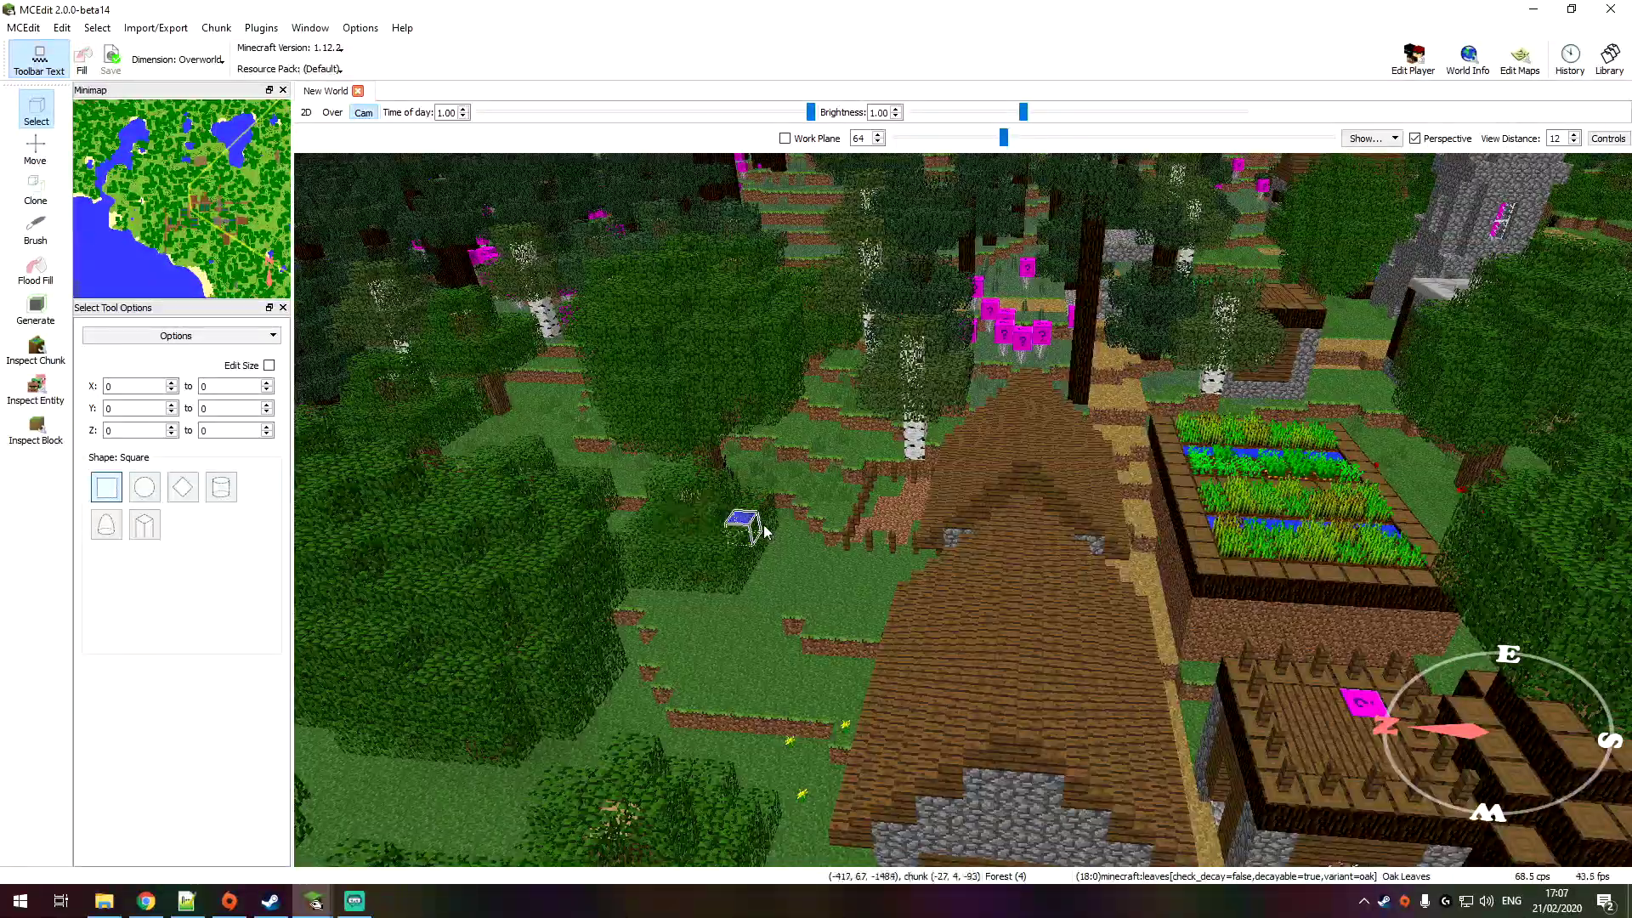
# Step: Look around the village farms and forest, and fly over to the brick house with the oak stair roof
pyautogui.moveTo(799, 538); pyautogui.dragTo(1030, 513, button='right')
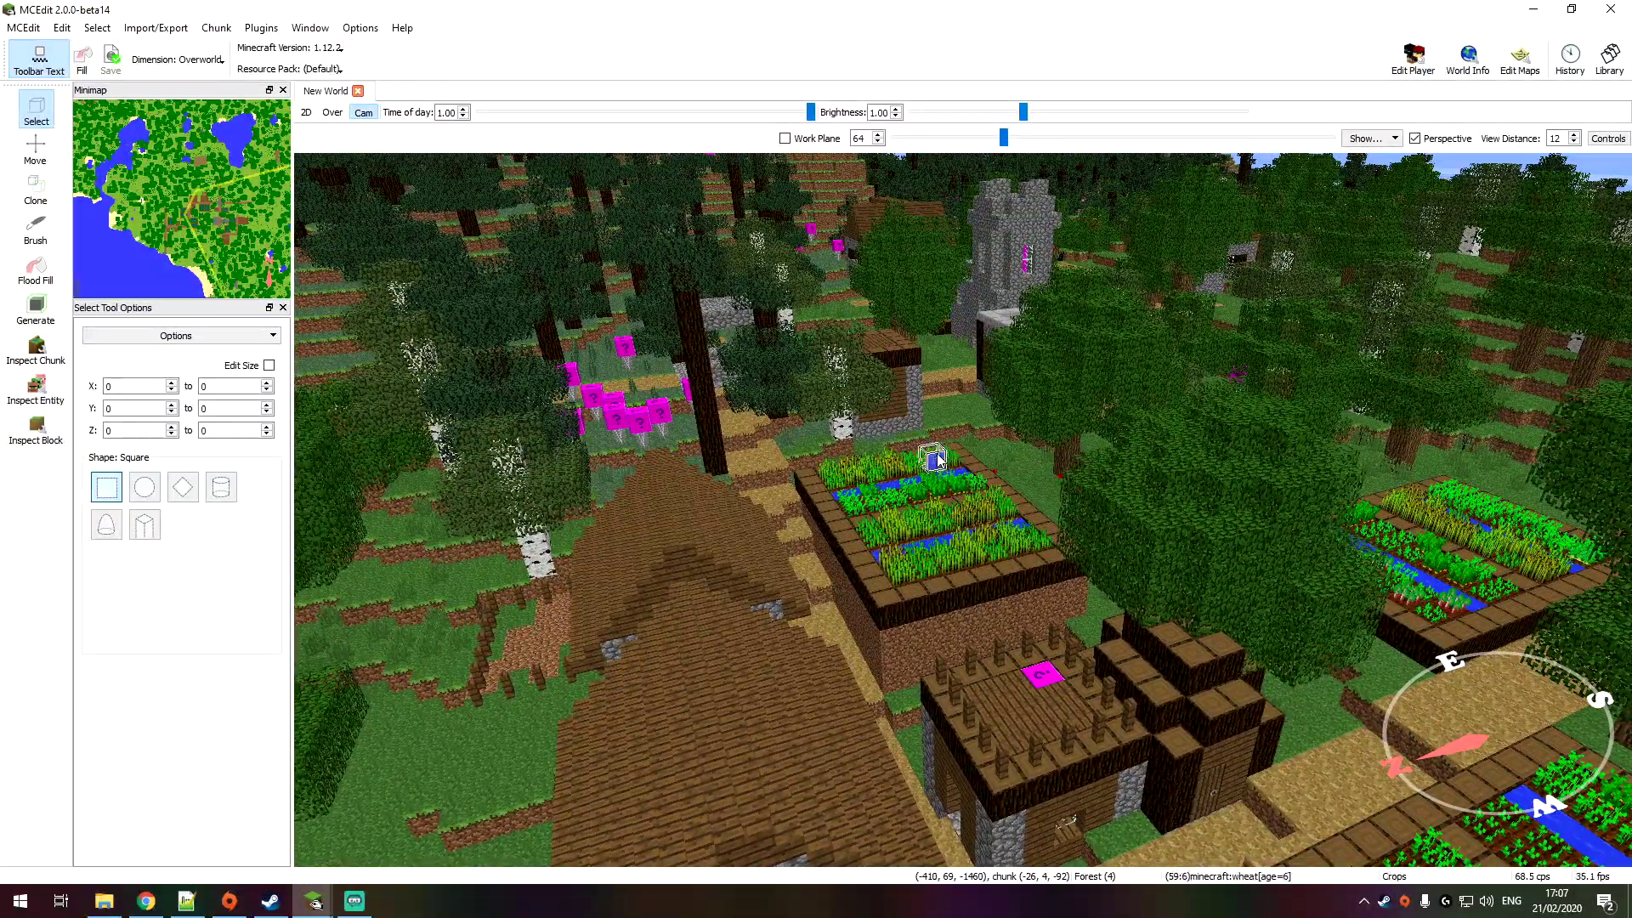
pyautogui.moveTo(937, 460); pyautogui.dragTo(492, 57, button='right')
pyautogui.moveTo(1058, 411); pyautogui.dragTo(945, 445, button='right')
pyautogui.moveTo(914, 352); pyautogui.dragTo(582, 833, button='right')
pyautogui.press('s')
pyautogui.moveTo(968, 607); pyautogui.dragTo(375, 601, button='right')
pyautogui.moveTo(924, 563); pyautogui.dragTo(966, 605, button='right')
pyautogui.press('w')
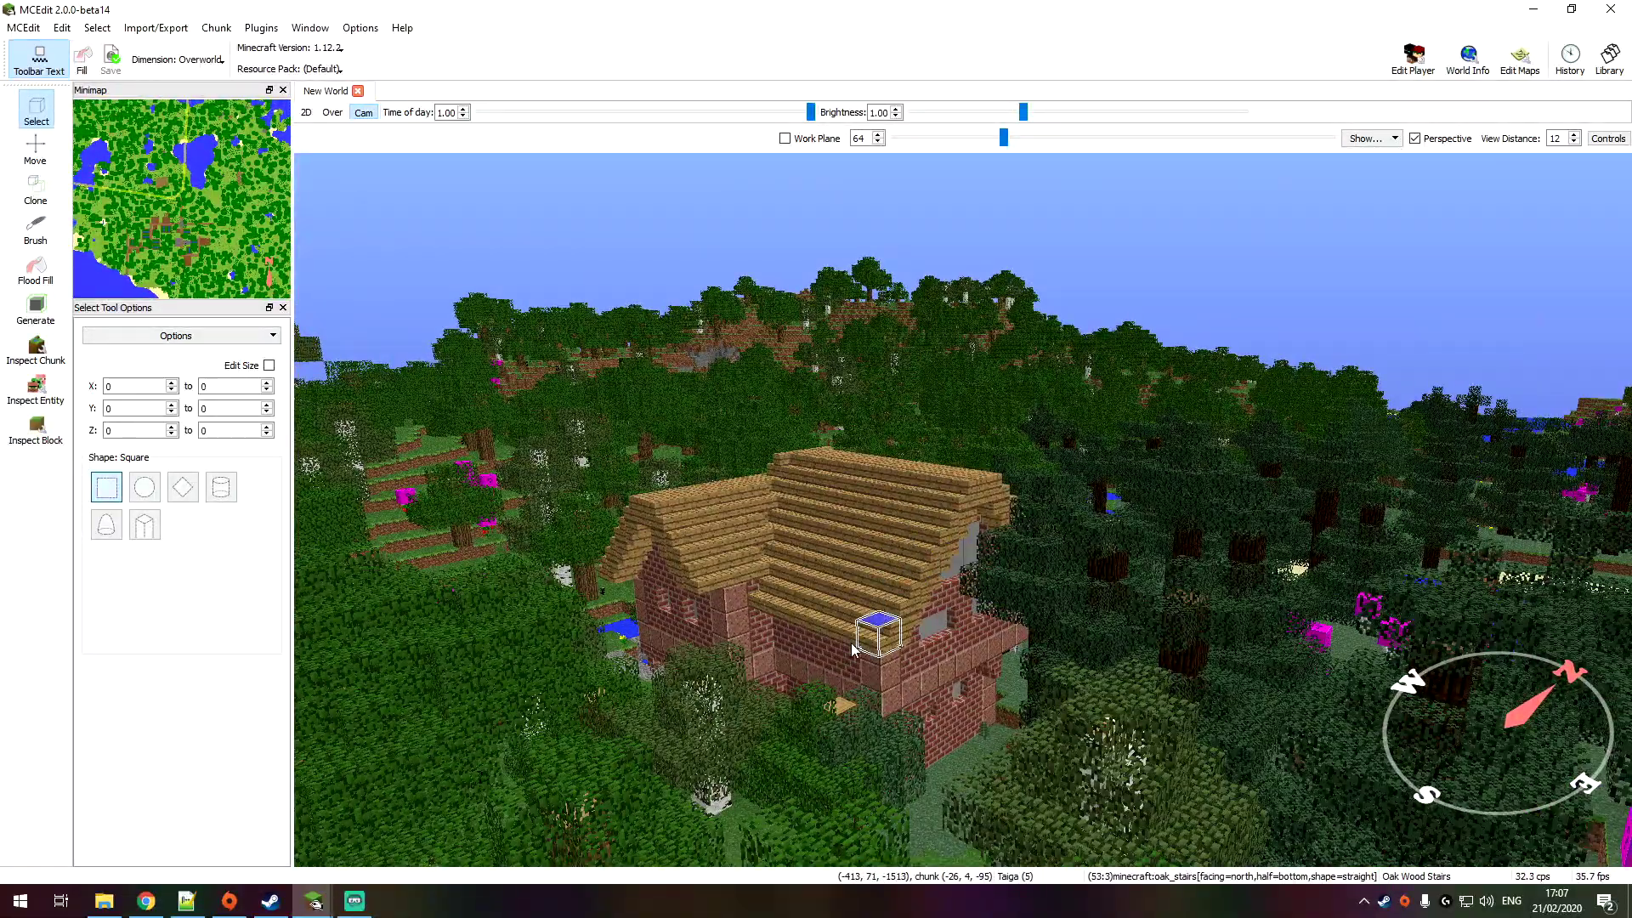
# Step: Try out square-shaped selections on the oak stairs along the lower roof edge of the brick house
pyautogui.press('w')
pyautogui.moveTo(952, 672); pyautogui.dragTo(932, 718, button='right')
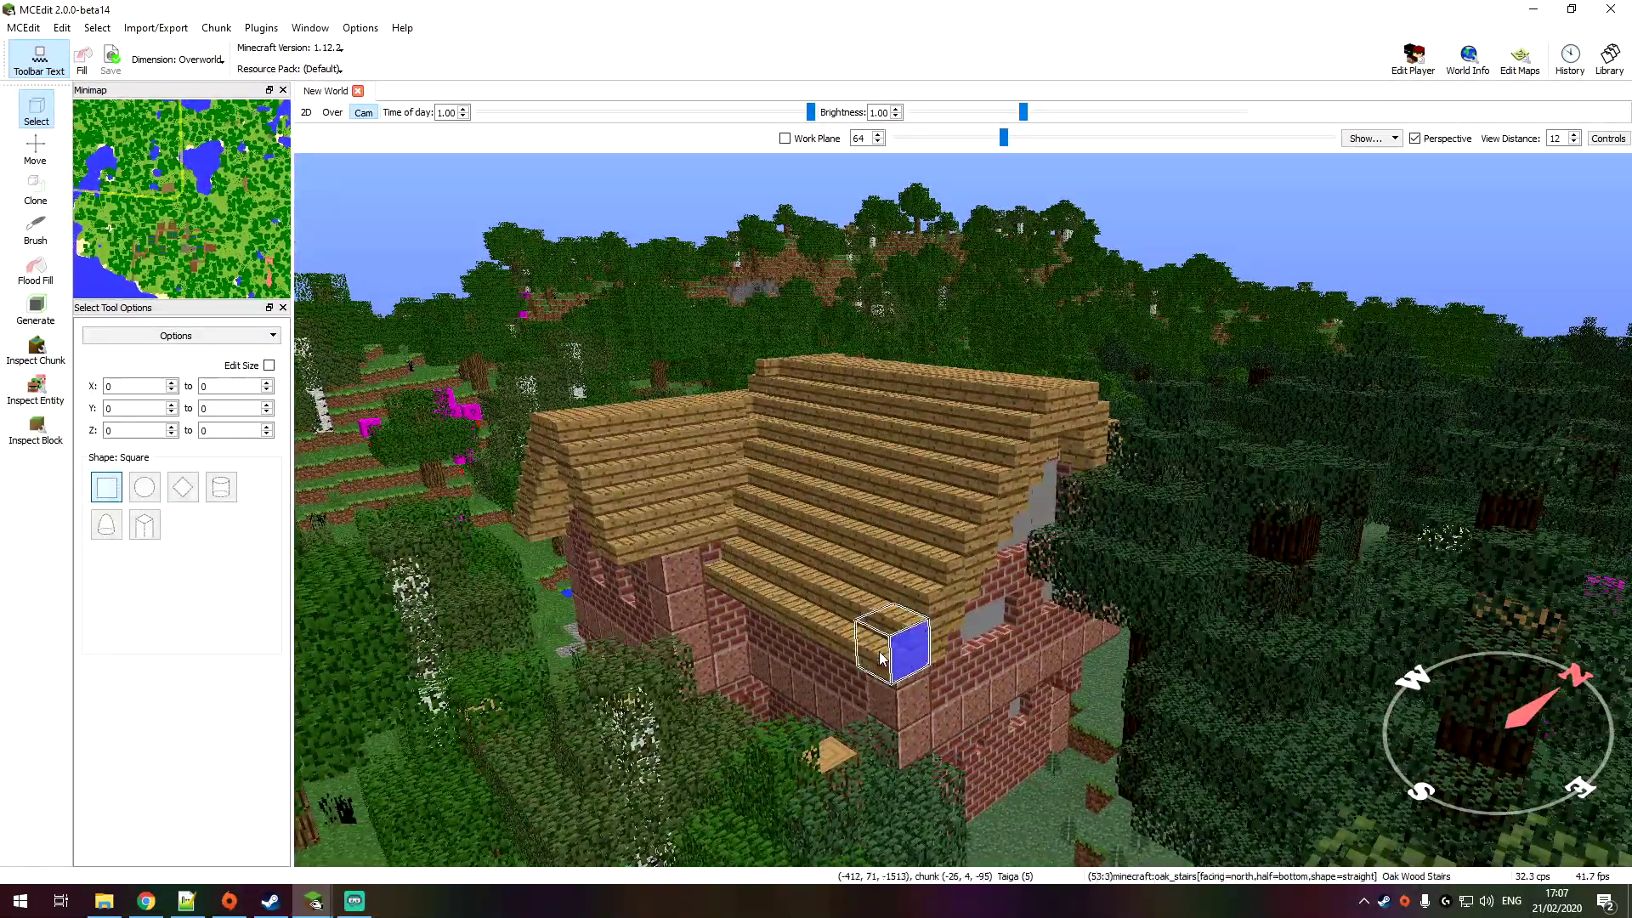
pyautogui.press('d')
pyautogui.moveTo(882, 653); pyautogui.dragTo(894, 698, button='right')
pyautogui.press('w')
pyautogui.click(894, 701)
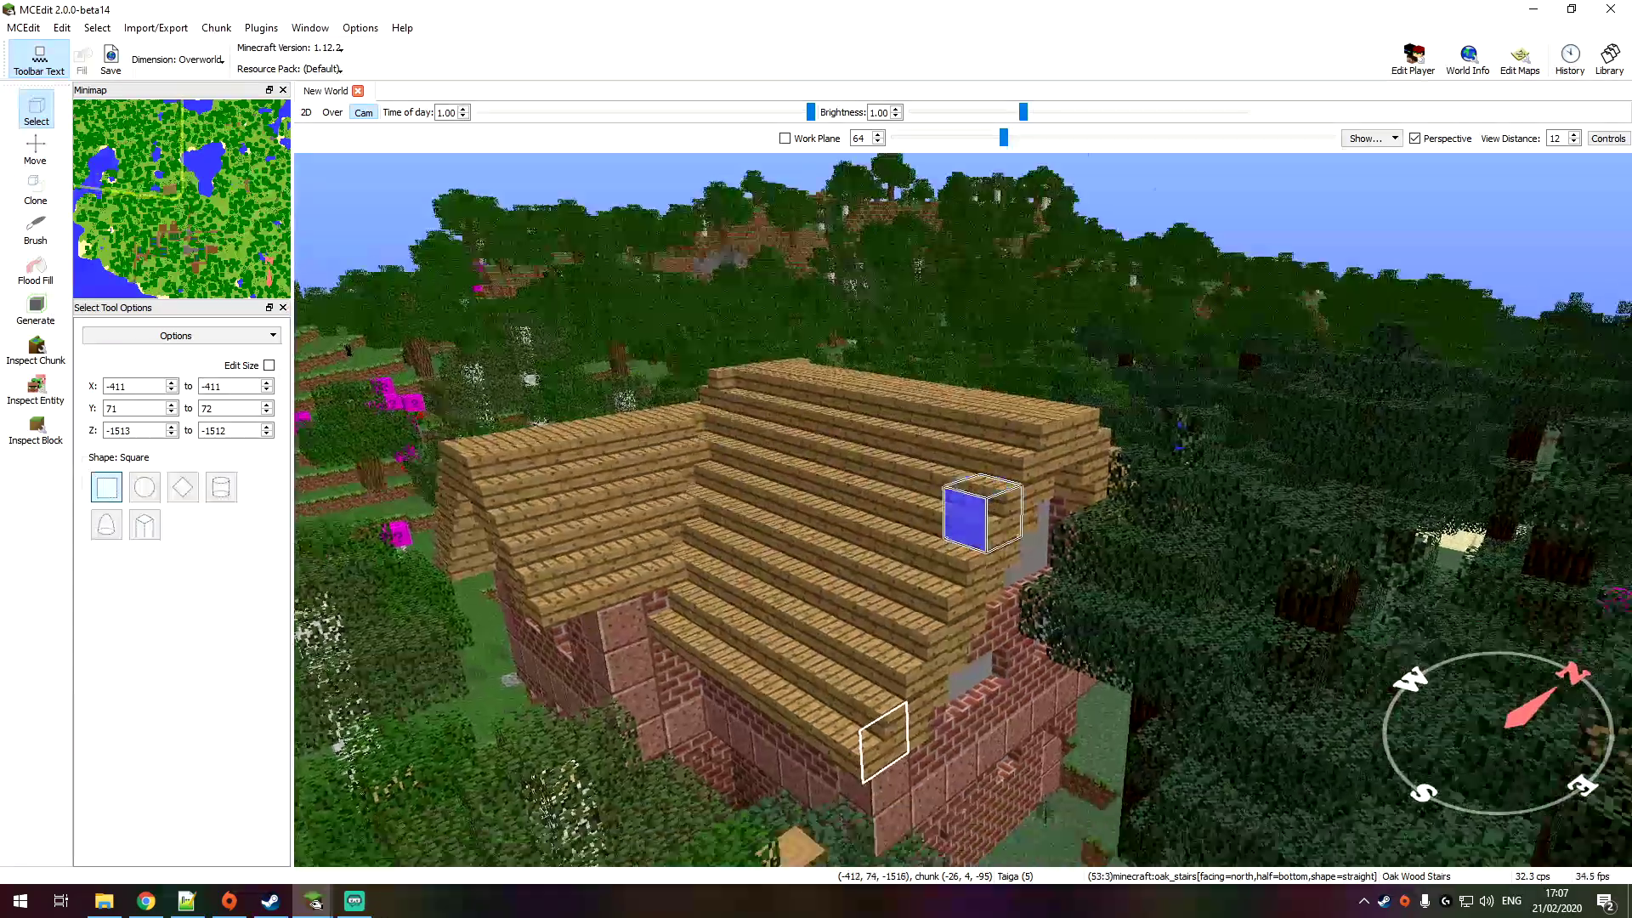
pyautogui.moveTo(965, 502); pyautogui.dragTo(915, 512, button='right')
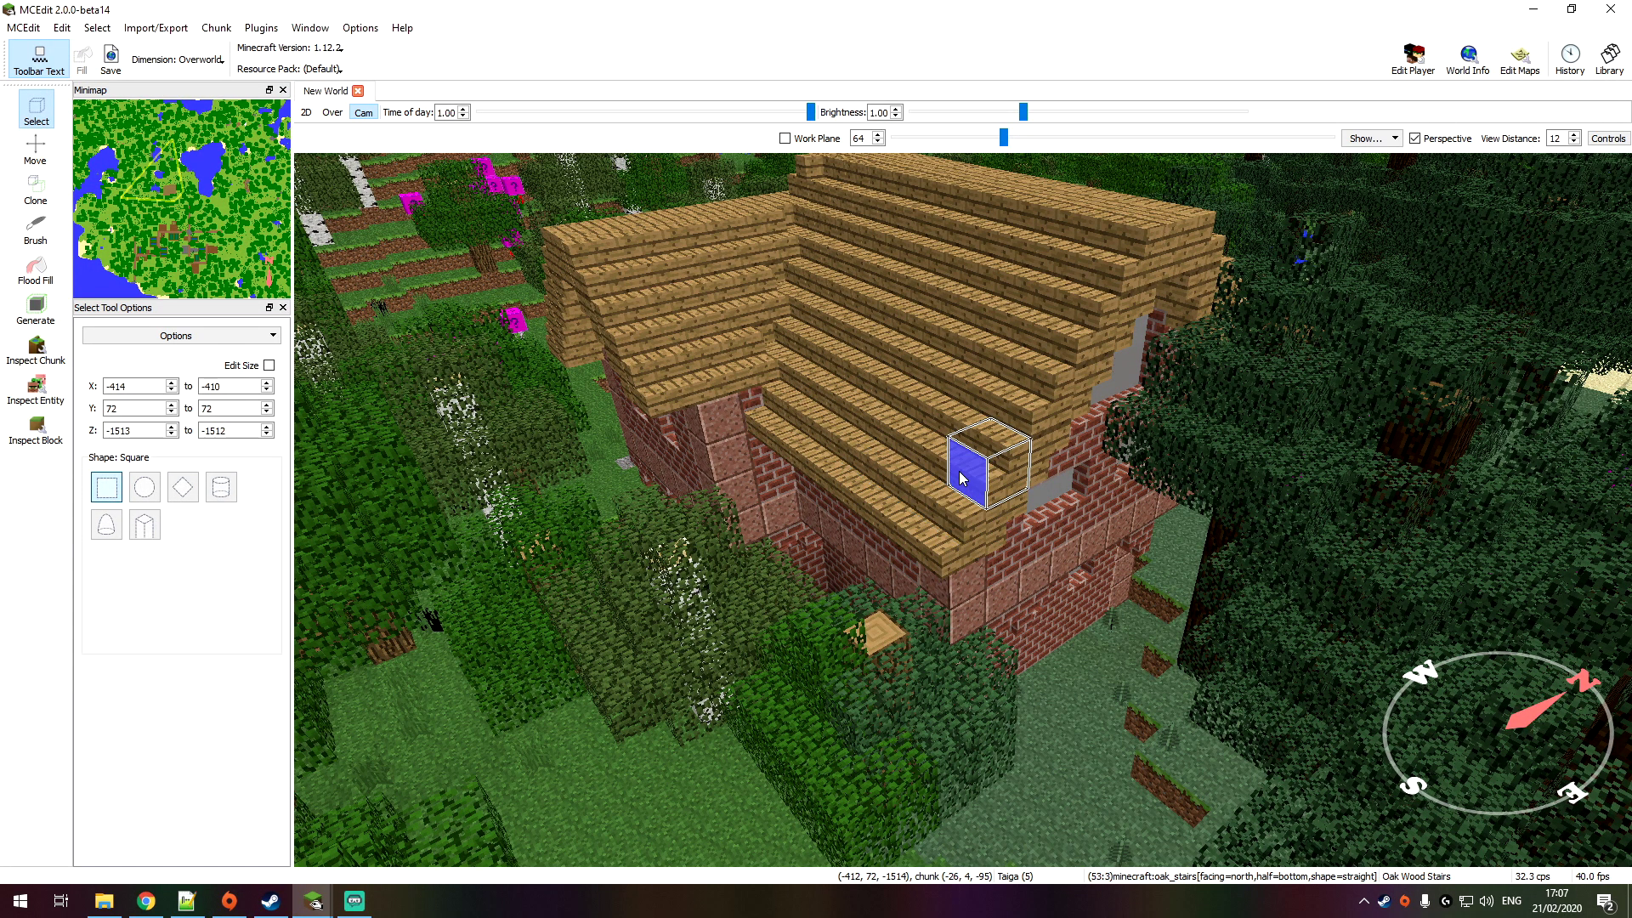
pyautogui.moveTo(808, 436); pyautogui.dragTo(809, 438)
pyautogui.moveTo(952, 520); pyautogui.dragTo(937, 544, button='right')
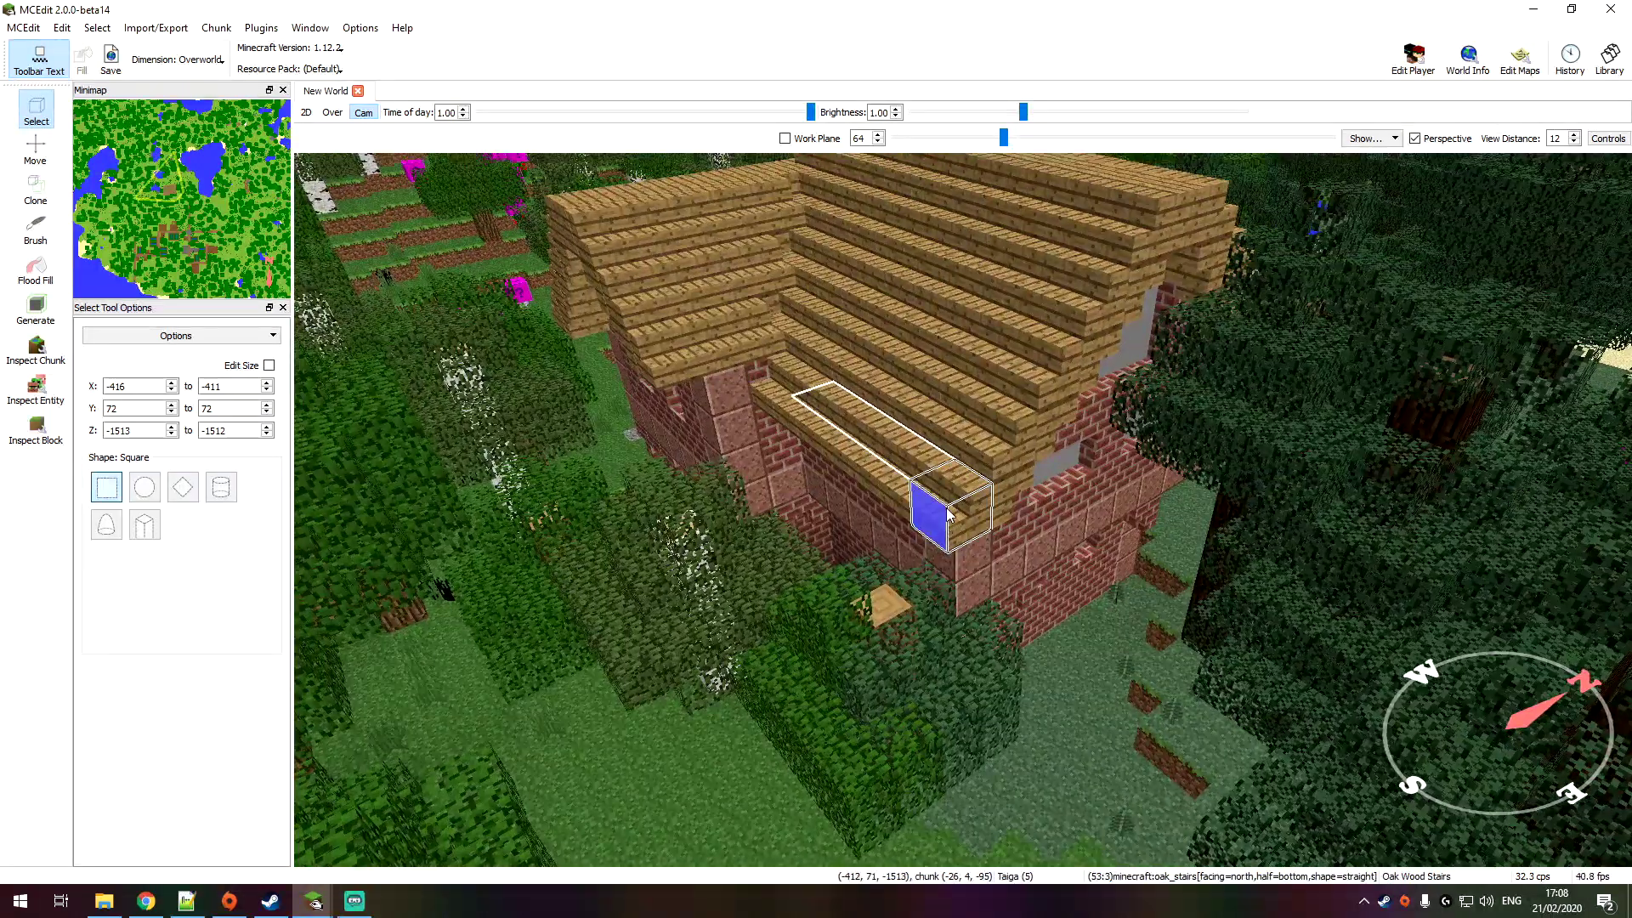
pyautogui.moveTo(949, 513); pyautogui.dragTo(953, 521)
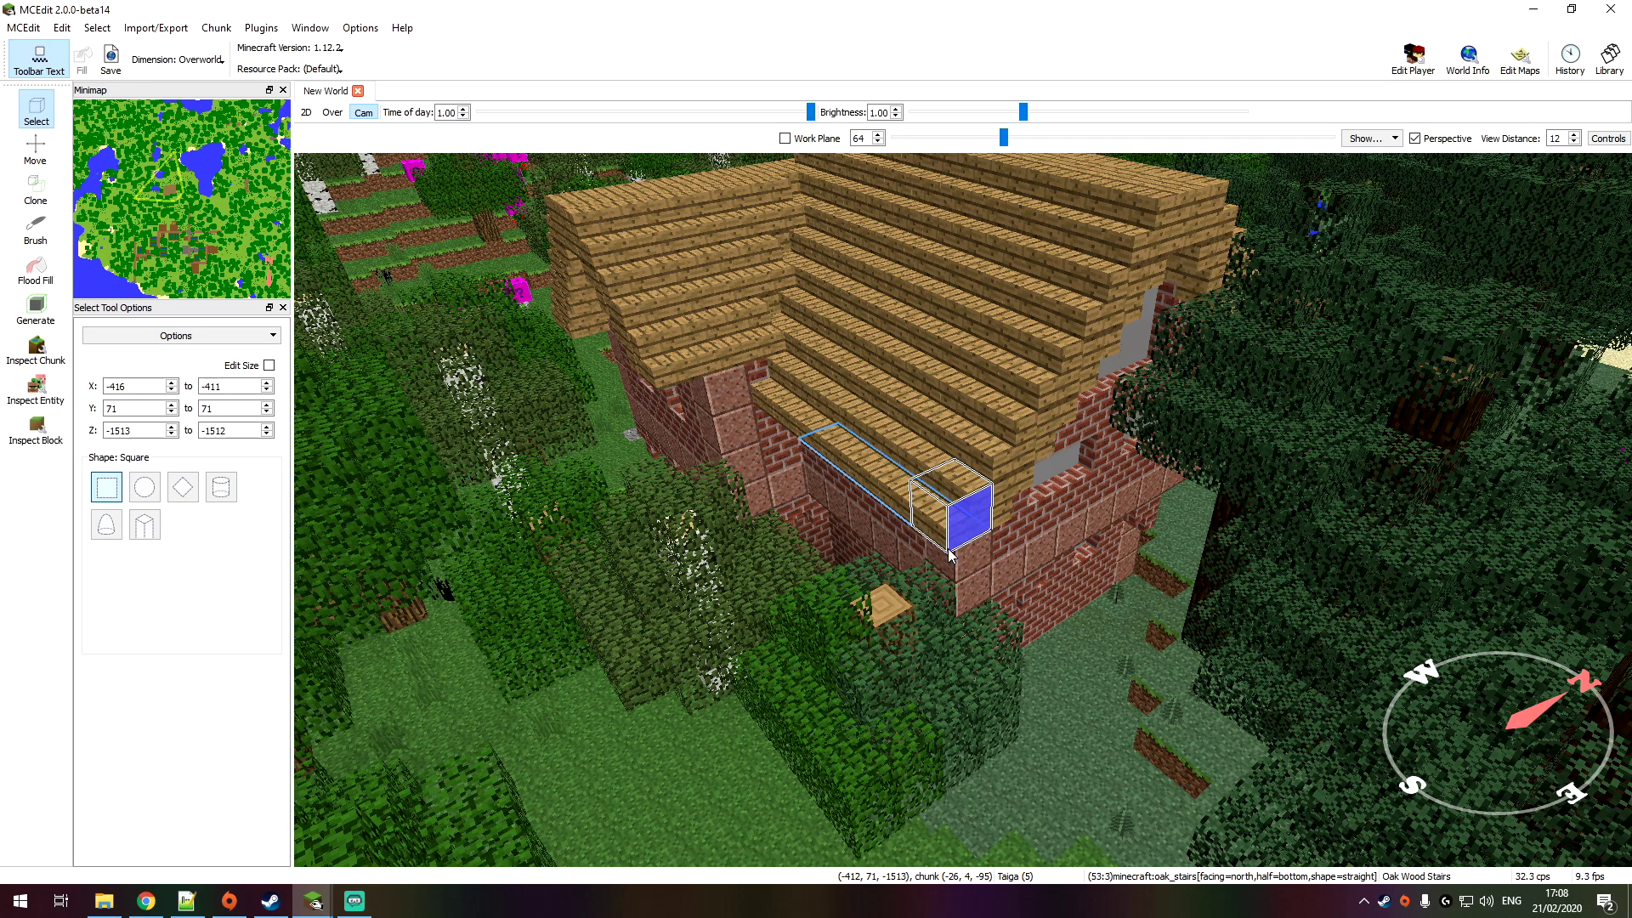
pyautogui.moveTo(952, 556); pyautogui.dragTo(789, 408)
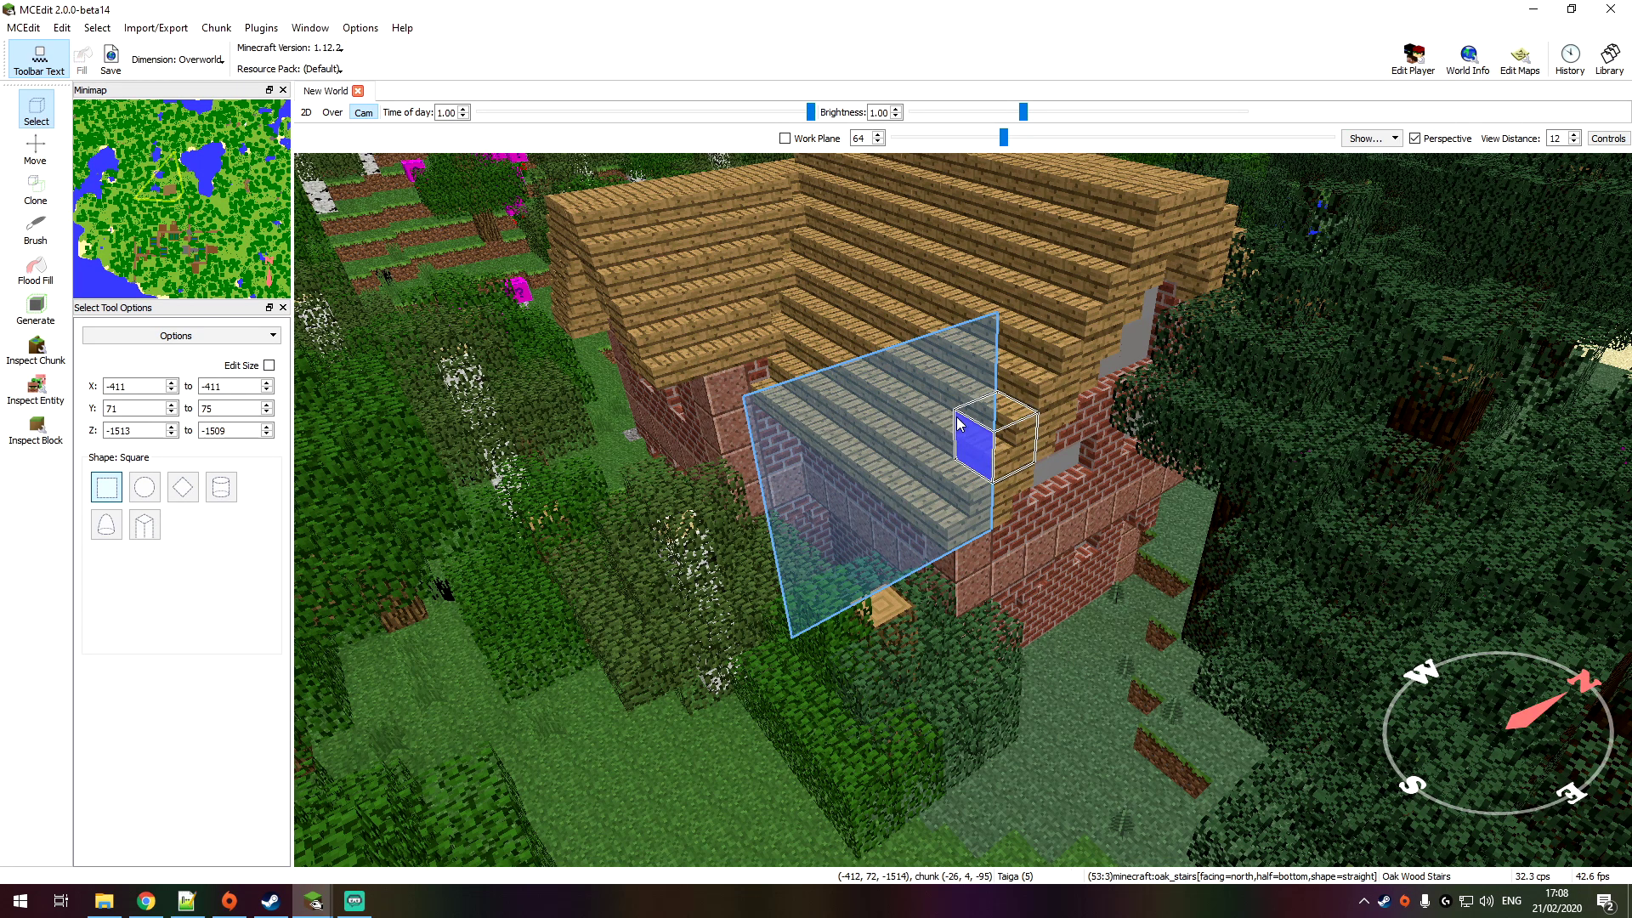
# Step: Box-select the lowest roof row from X -418 to -411, Y 71 to 72, Z -1513 to -1512, and deselect it
pyautogui.moveTo(958, 441); pyautogui.dragTo(1007, 489, button='right')
pyautogui.moveTo(743, 368); pyautogui.dragTo(901, 465)
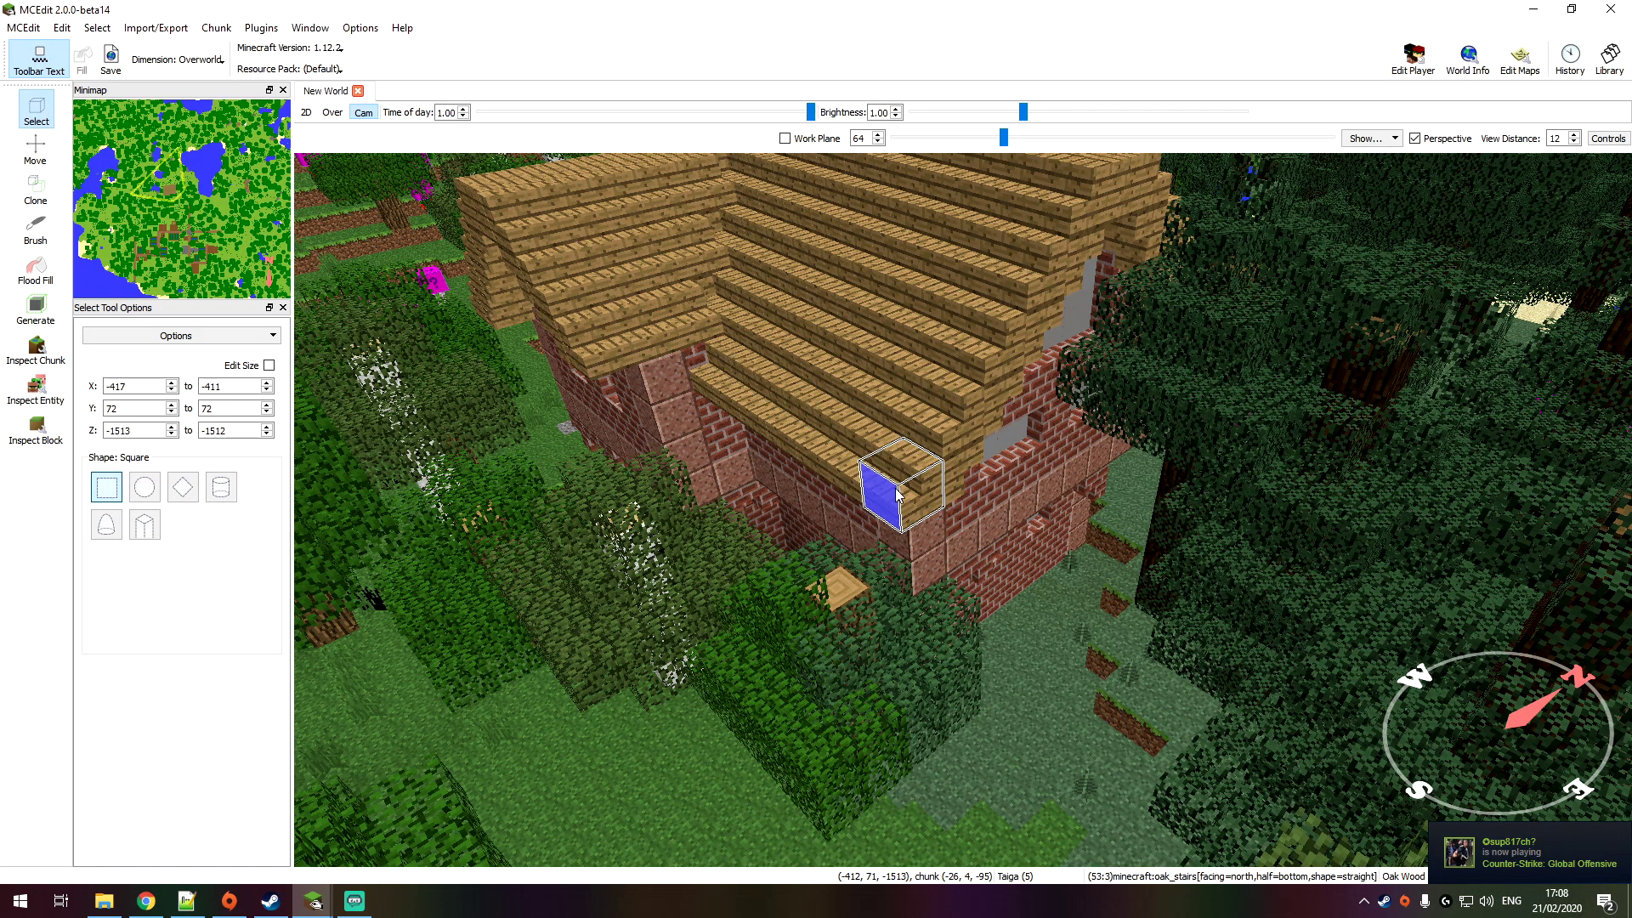
pyautogui.moveTo(898, 462); pyautogui.dragTo(963, 476)
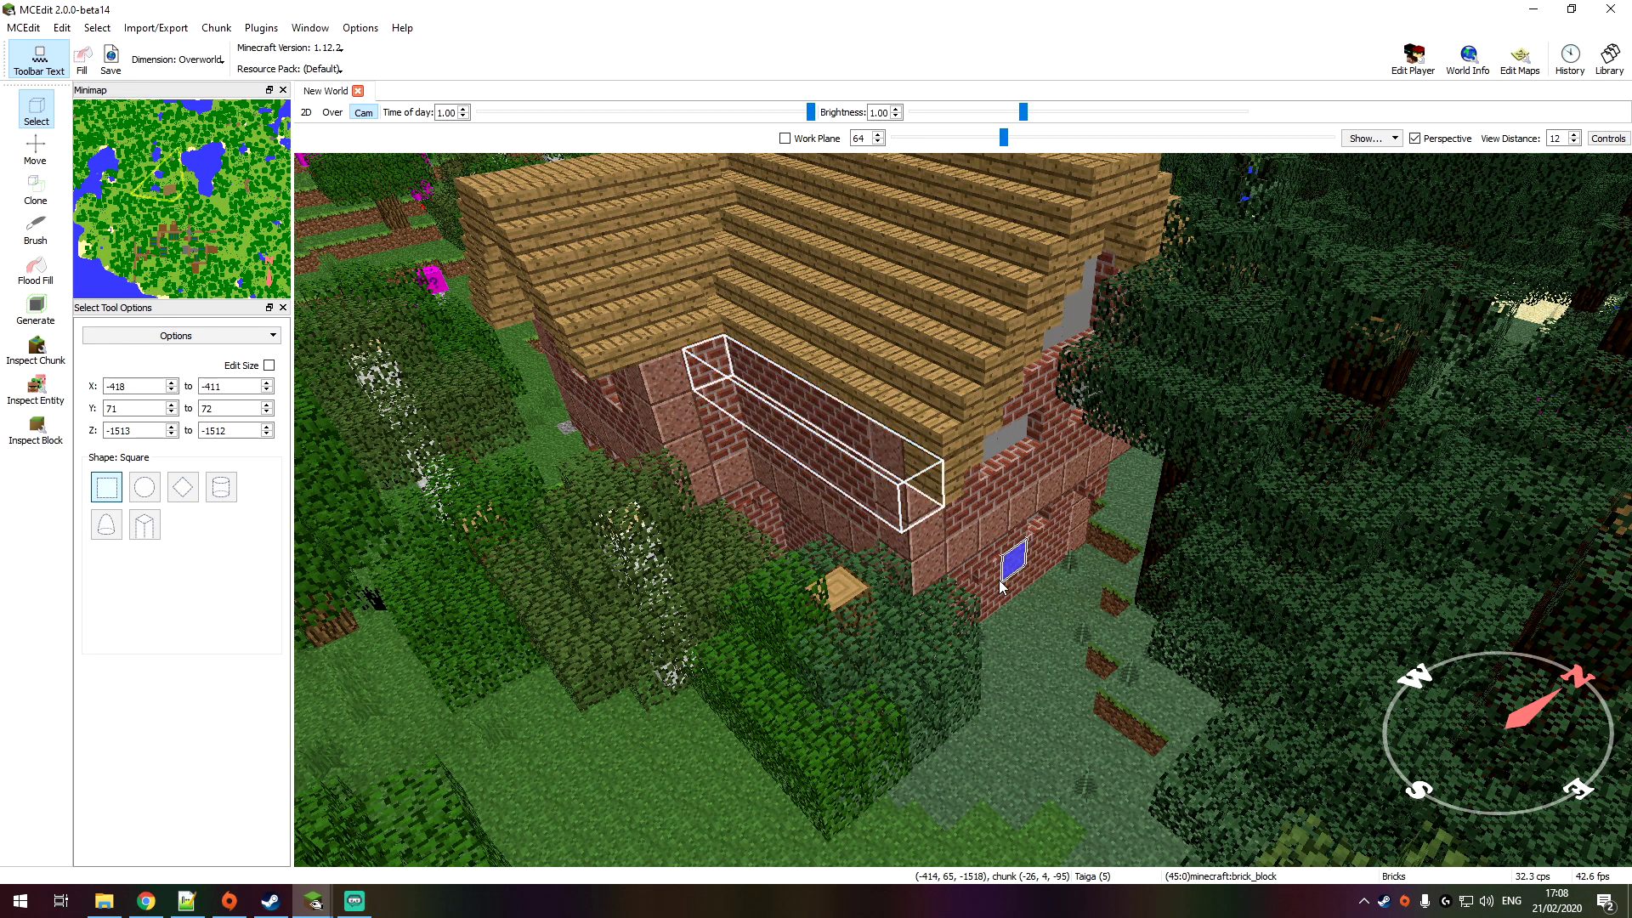
pyautogui.moveTo(947, 530); pyautogui.dragTo(882, 456, button='right')
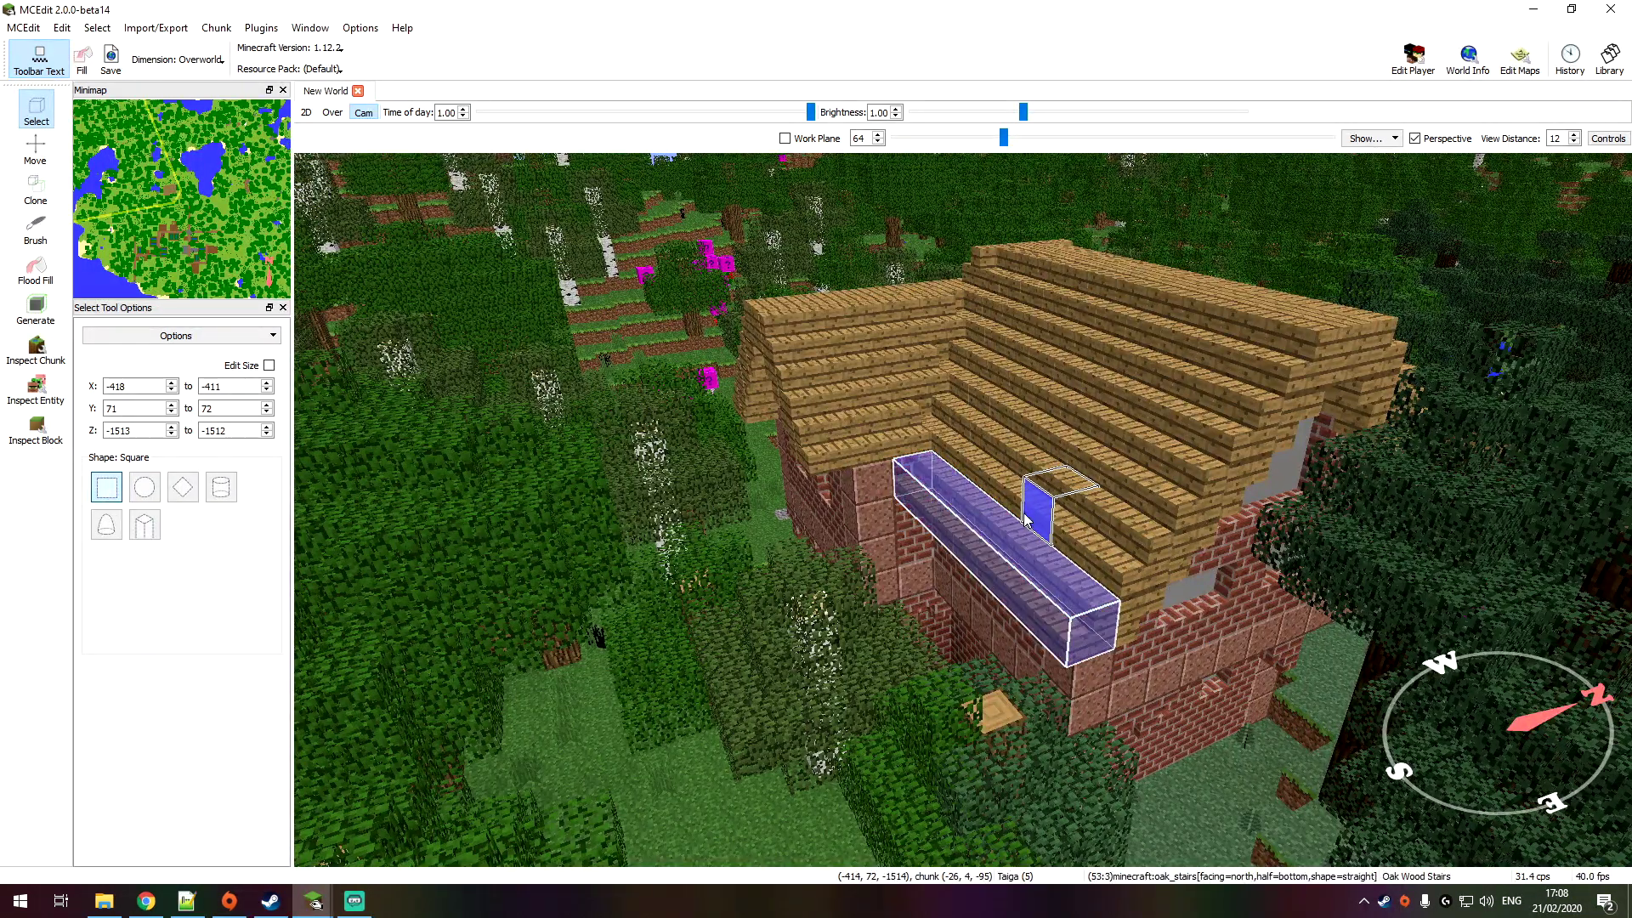
pyautogui.hotkey('ctrl', 'd')
# Step: Switch the selection shape to Chunk, select the chunks containing the brick house, and clear the selection
pyautogui.press('w')
pyautogui.moveTo(1097, 506); pyautogui.dragTo(962, 509, button='right')
pyautogui.press('s')
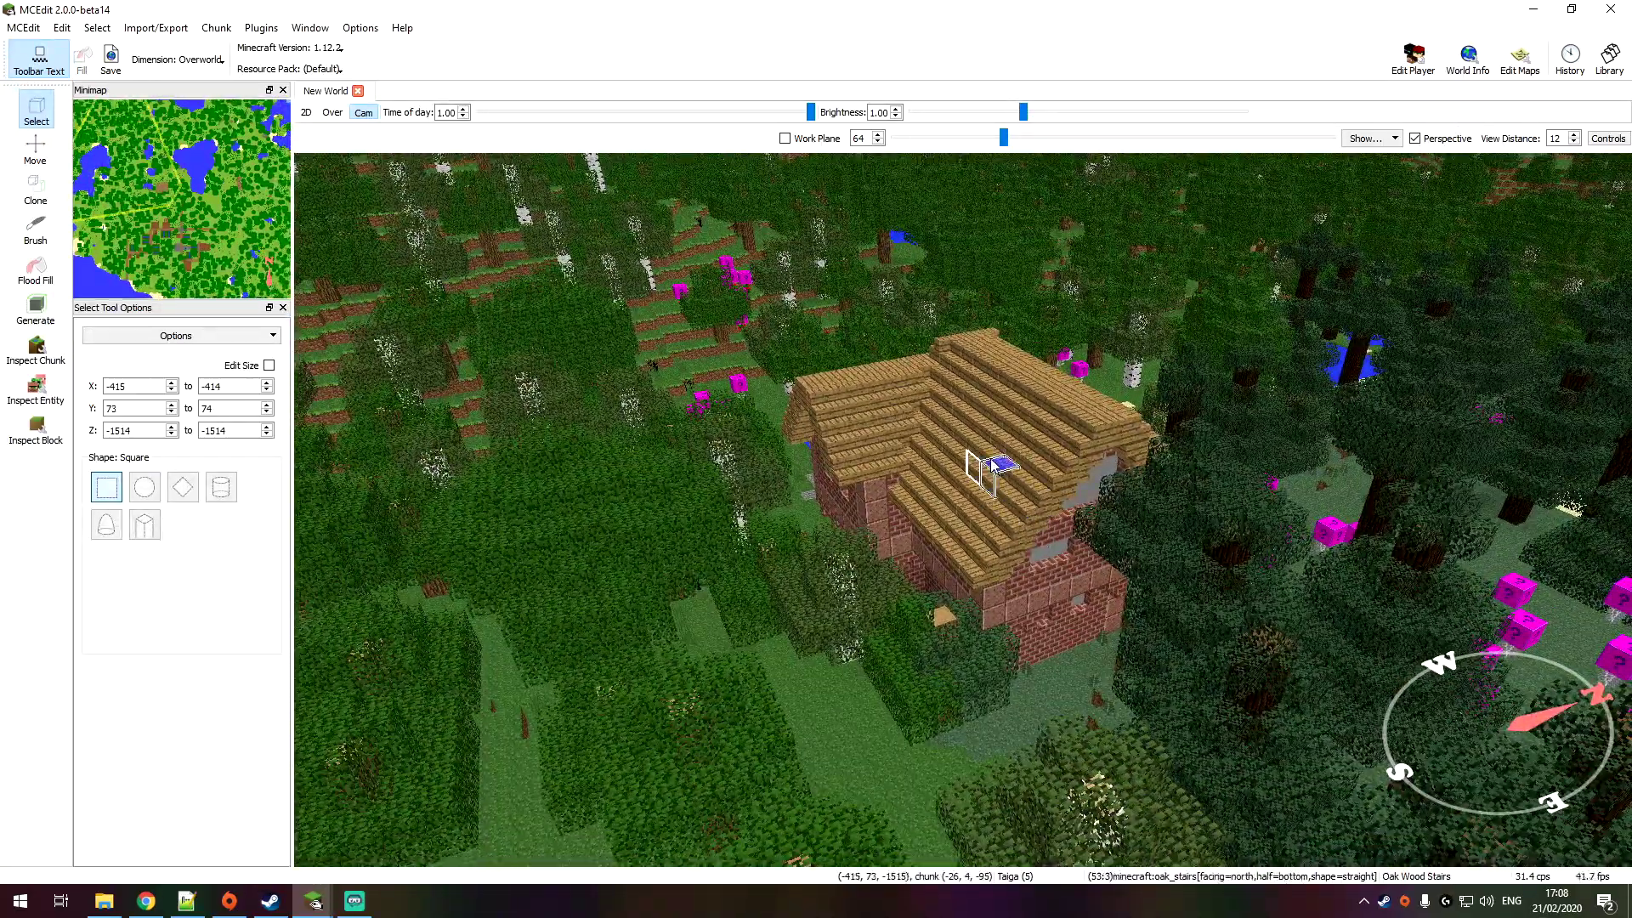
pyautogui.click(985, 460)
pyautogui.moveTo(1093, 523); pyautogui.dragTo(1120, 517, button='right')
pyautogui.press('w')
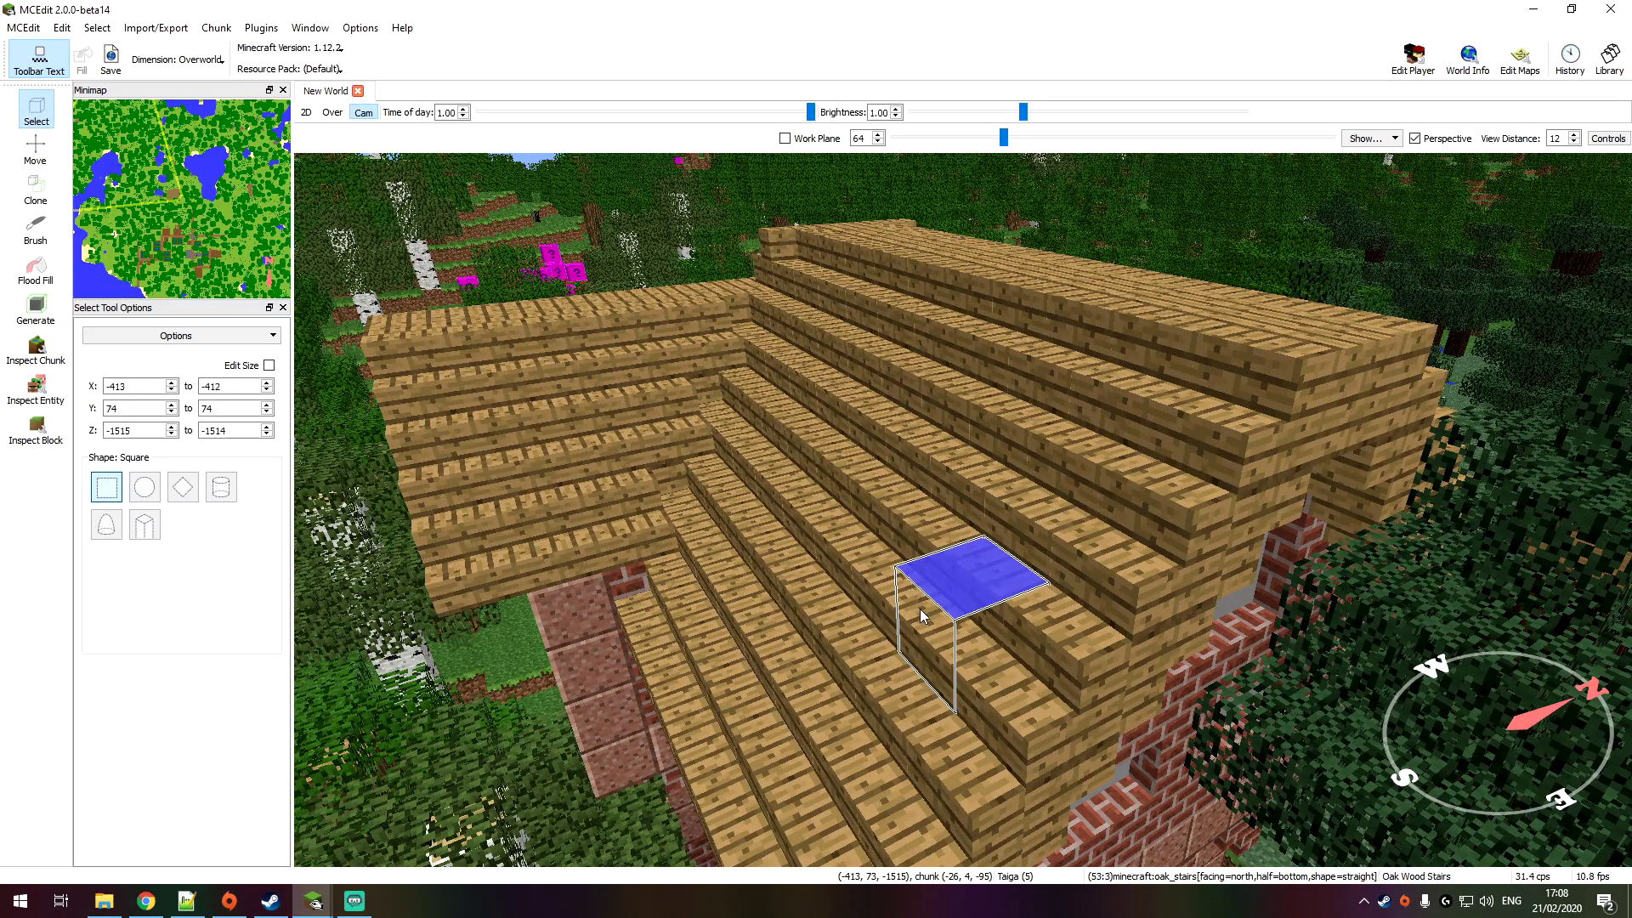
pyautogui.click(921, 621)
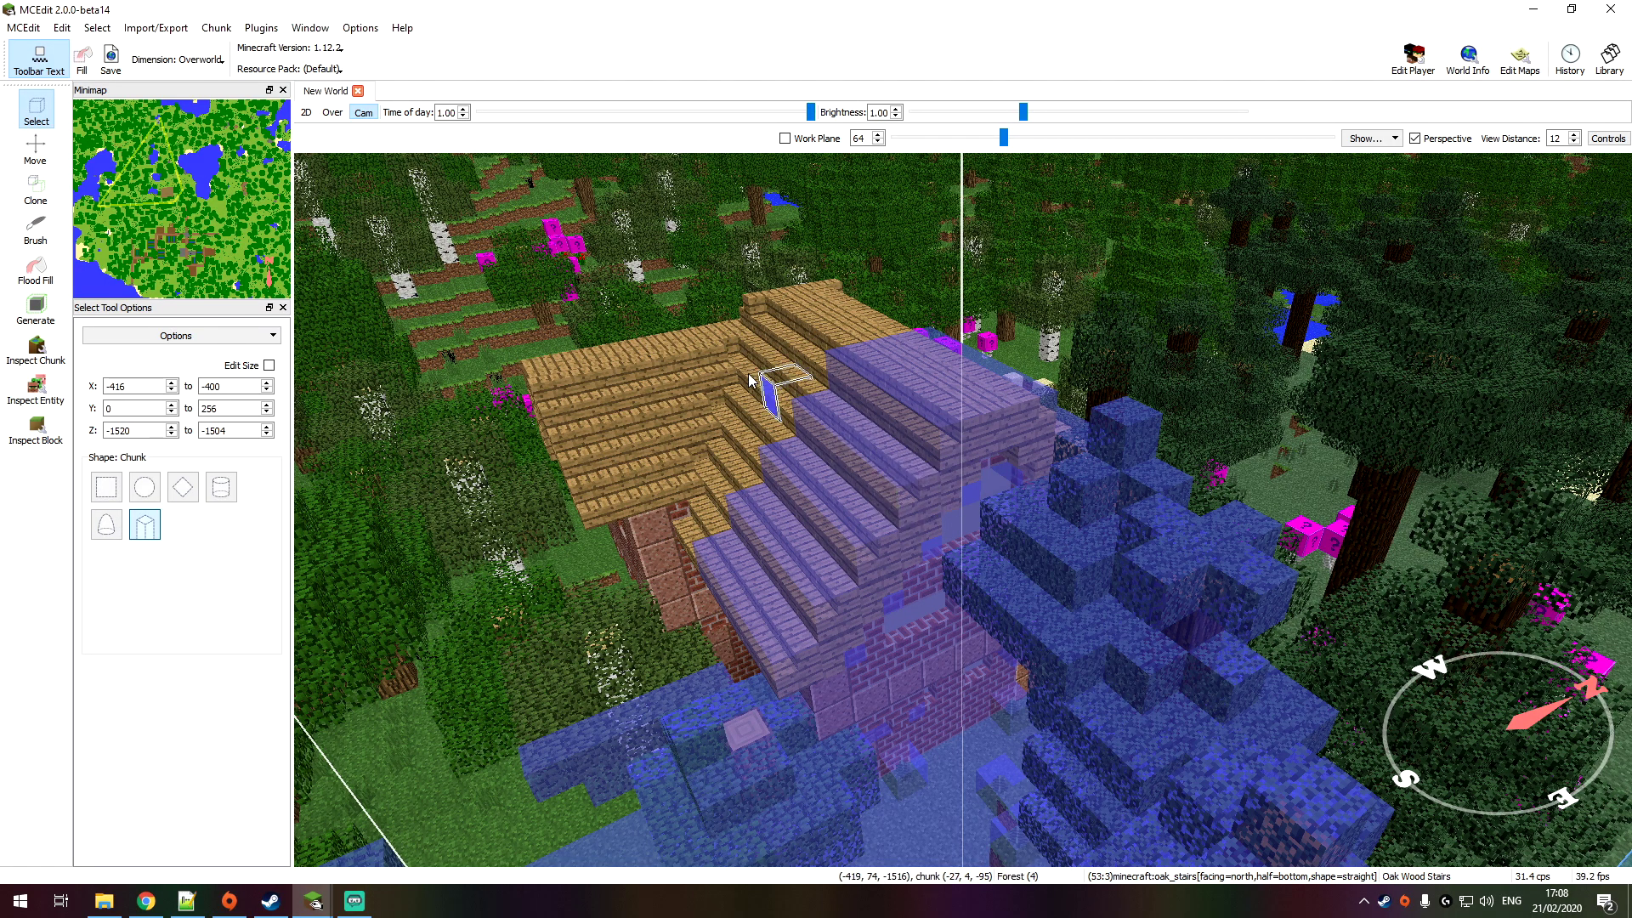
pyautogui.press('s')
pyautogui.click(844, 396)
pyautogui.press('s')
pyautogui.hotkey('ctrl', 'd')
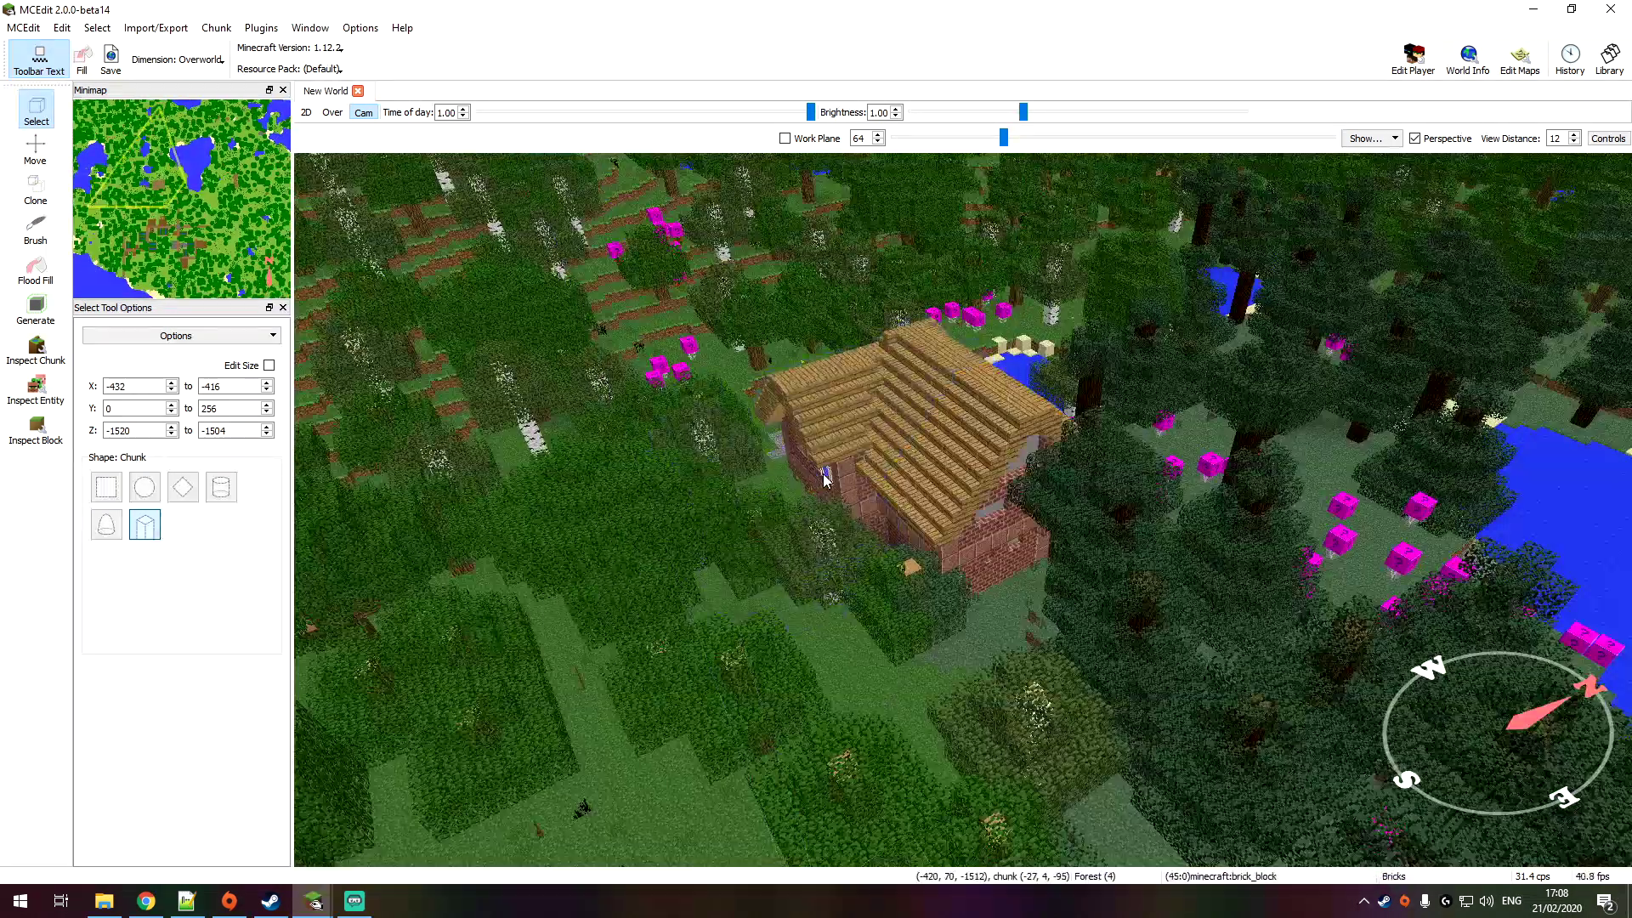
# Step: Select the chunks beside the brick house from X -432 to -400 and Z -1504 to -1488, and delete them
pyautogui.click(822, 478)
pyautogui.click(712, 534)
pyautogui.moveTo(578, 544); pyautogui.dragTo(797, 617)
pyautogui.press('d')
pyautogui.moveTo(1021, 542); pyautogui.dragTo(917, 588, button='right')
pyautogui.press('Delete')
pyautogui.press('Delete')
# Step: Fly down into the hole left by the deleted chunks and examine the exposed underground structures
pyautogui.press('w')
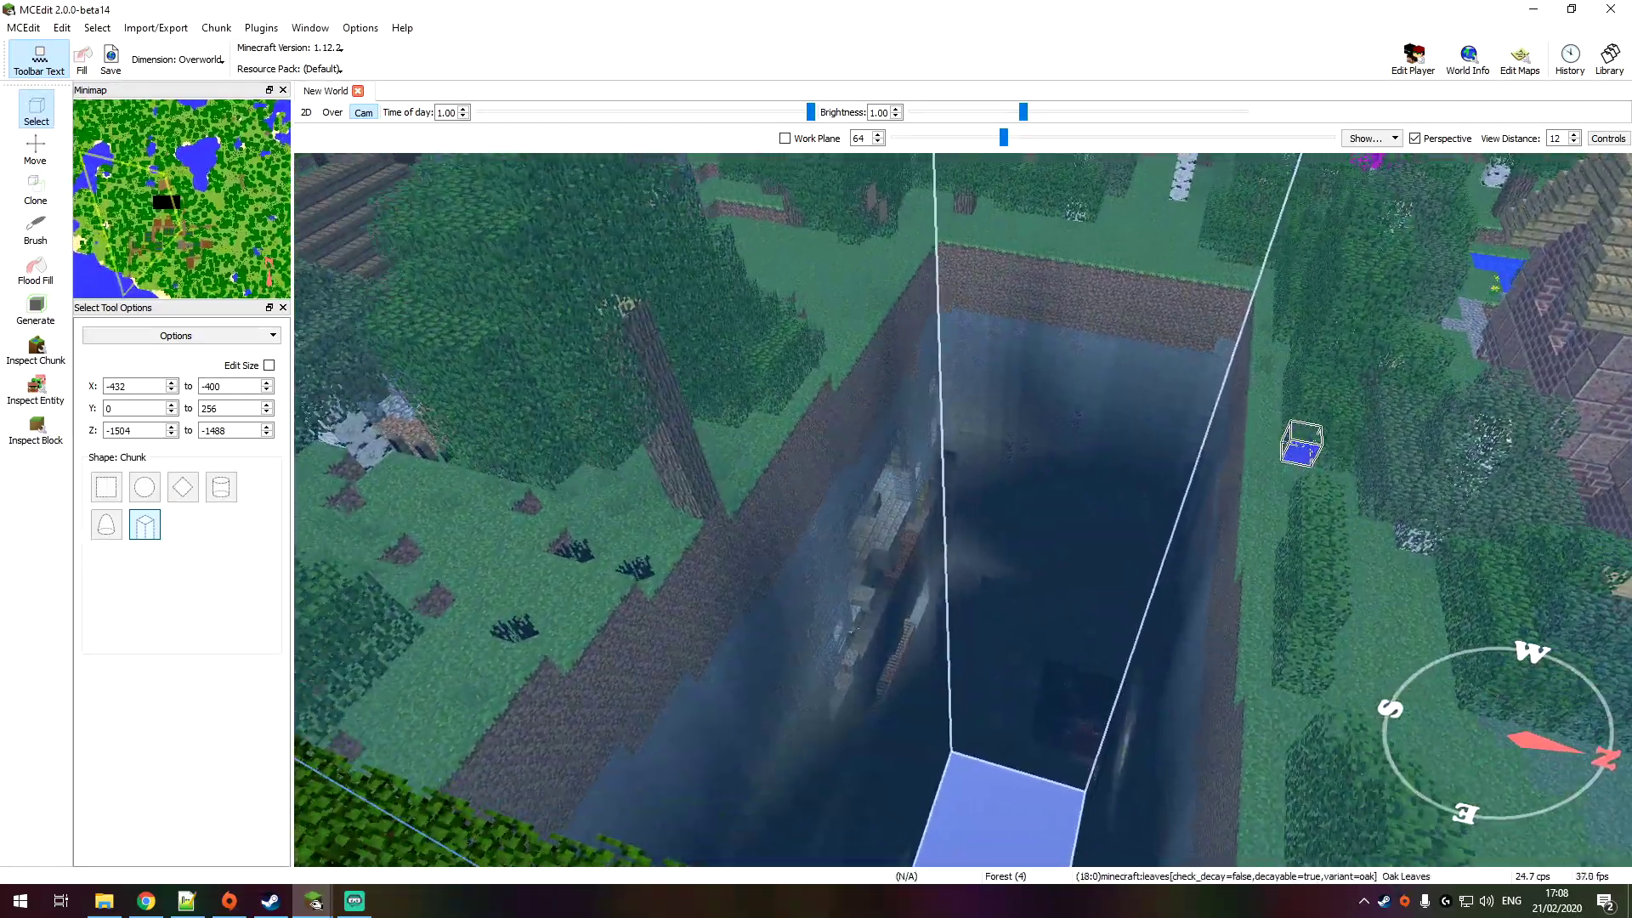
pyautogui.moveTo(1300, 444)
pyautogui.mouseDown(button='right')
pyautogui.moveTo(951, 512)
pyautogui.moveTo(1283, 449)
pyautogui.mouseUp(button='right')
pyautogui.press('w')
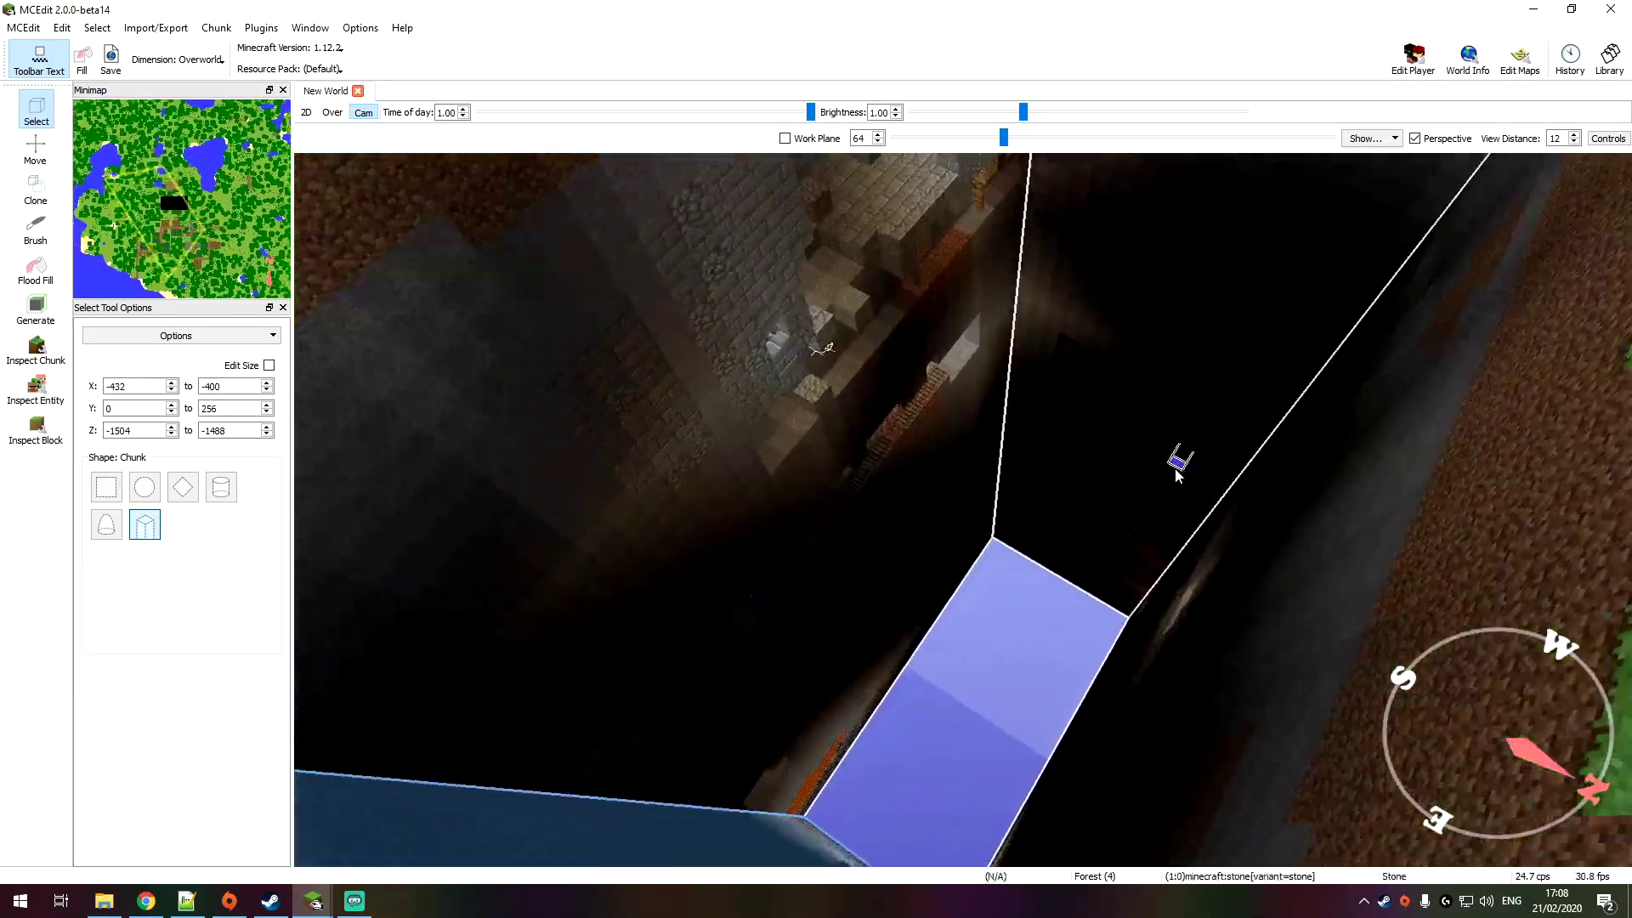
pyautogui.press('w')
pyautogui.moveTo(1175, 470); pyautogui.dragTo(1340, 444, button='right')
pyautogui.moveTo(1032, 500); pyautogui.dragTo(1436, 207, button='right')
pyautogui.press('w')
pyautogui.press('w')
pyautogui.press('s')
pyautogui.moveTo(1114, 386); pyautogui.dragTo(429, 366, button='right')
pyautogui.press('w')
pyautogui.moveTo(1147, 499); pyautogui.dragTo(930, 466, button='right')
pyautogui.press('w')
pyautogui.press('w')
pyautogui.press('w')
pyautogui.press('w')
pyautogui.press('w')
pyautogui.press('w')
pyautogui.press('s')
pyautogui.moveTo(1032, 444); pyautogui.dragTo(1060, 588, button='right')
pyautogui.press('w')
pyautogui.press('s')
pyautogui.press('s')
pyautogui.press('w')
# Step: Undo the chunk deletion and clear the selection
pyautogui.hotkey('ctrl', 'd')
pyautogui.hotkey('ctrl', 'z')
pyautogui.hotkey('ctrl', 'z')
pyautogui.hotkey('ctrl', 'z')
pyautogui.hotkey('ctrl', 'd')
# Step: Switch the selection shape to Cylinder and draw a selection on the grass beside the village house, spanning X -424 to -419 and Z -1482 to -1476
pyautogui.press('w')
pyautogui.press('a')
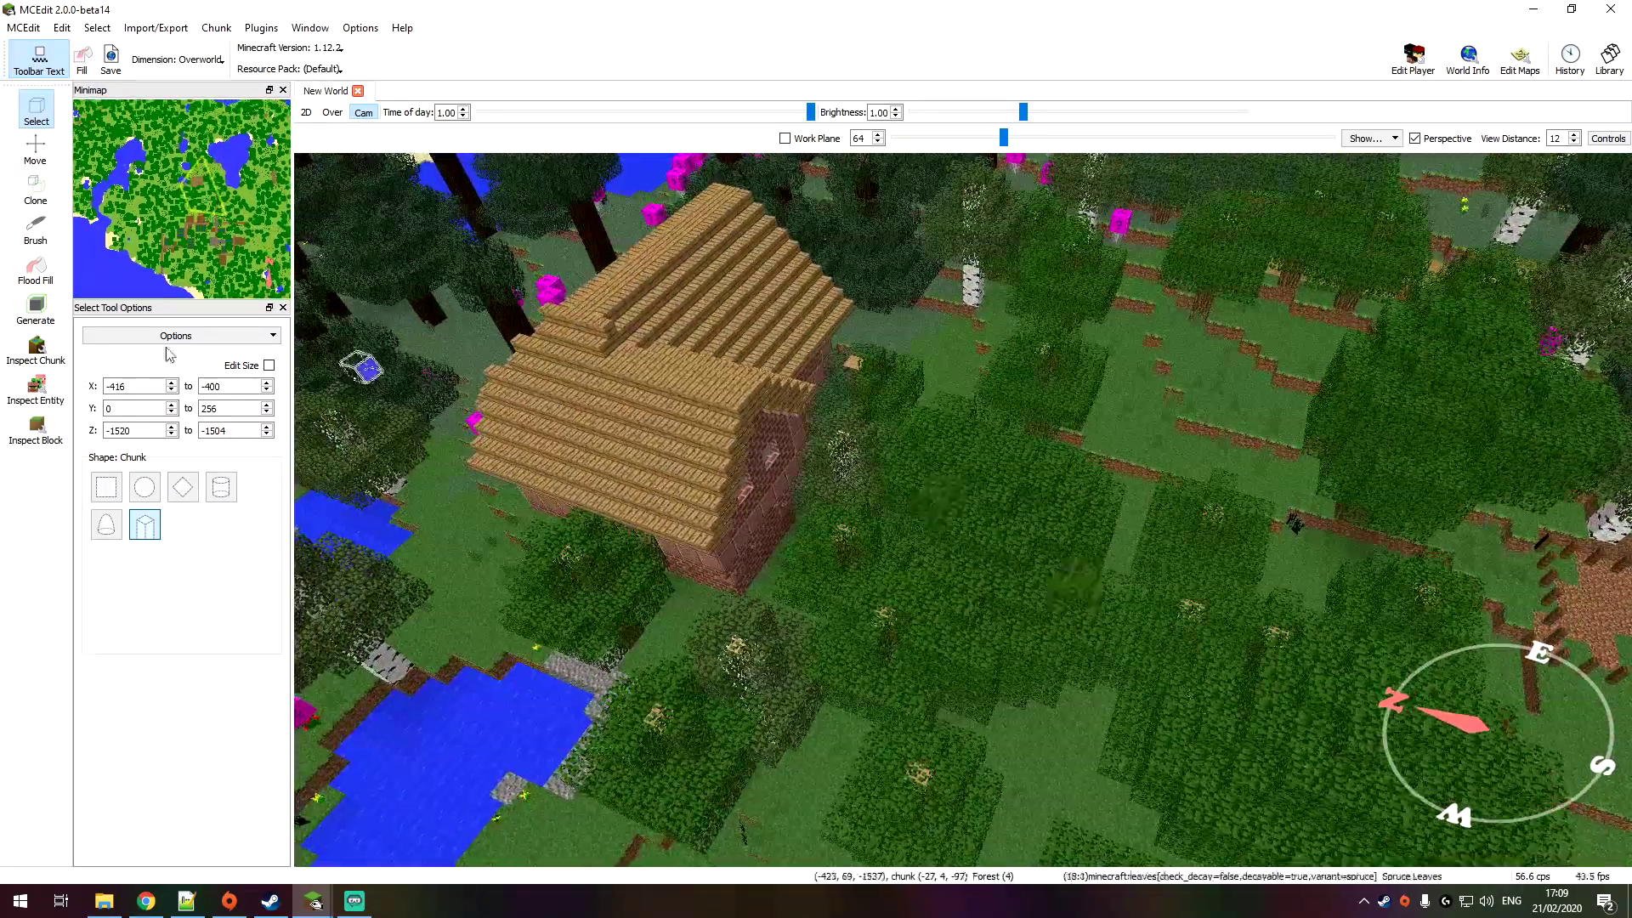
pyautogui.press('w')
pyautogui.moveTo(478, 232); pyautogui.dragTo(924, 510, button='right')
pyautogui.press('s')
pyautogui.press('w')
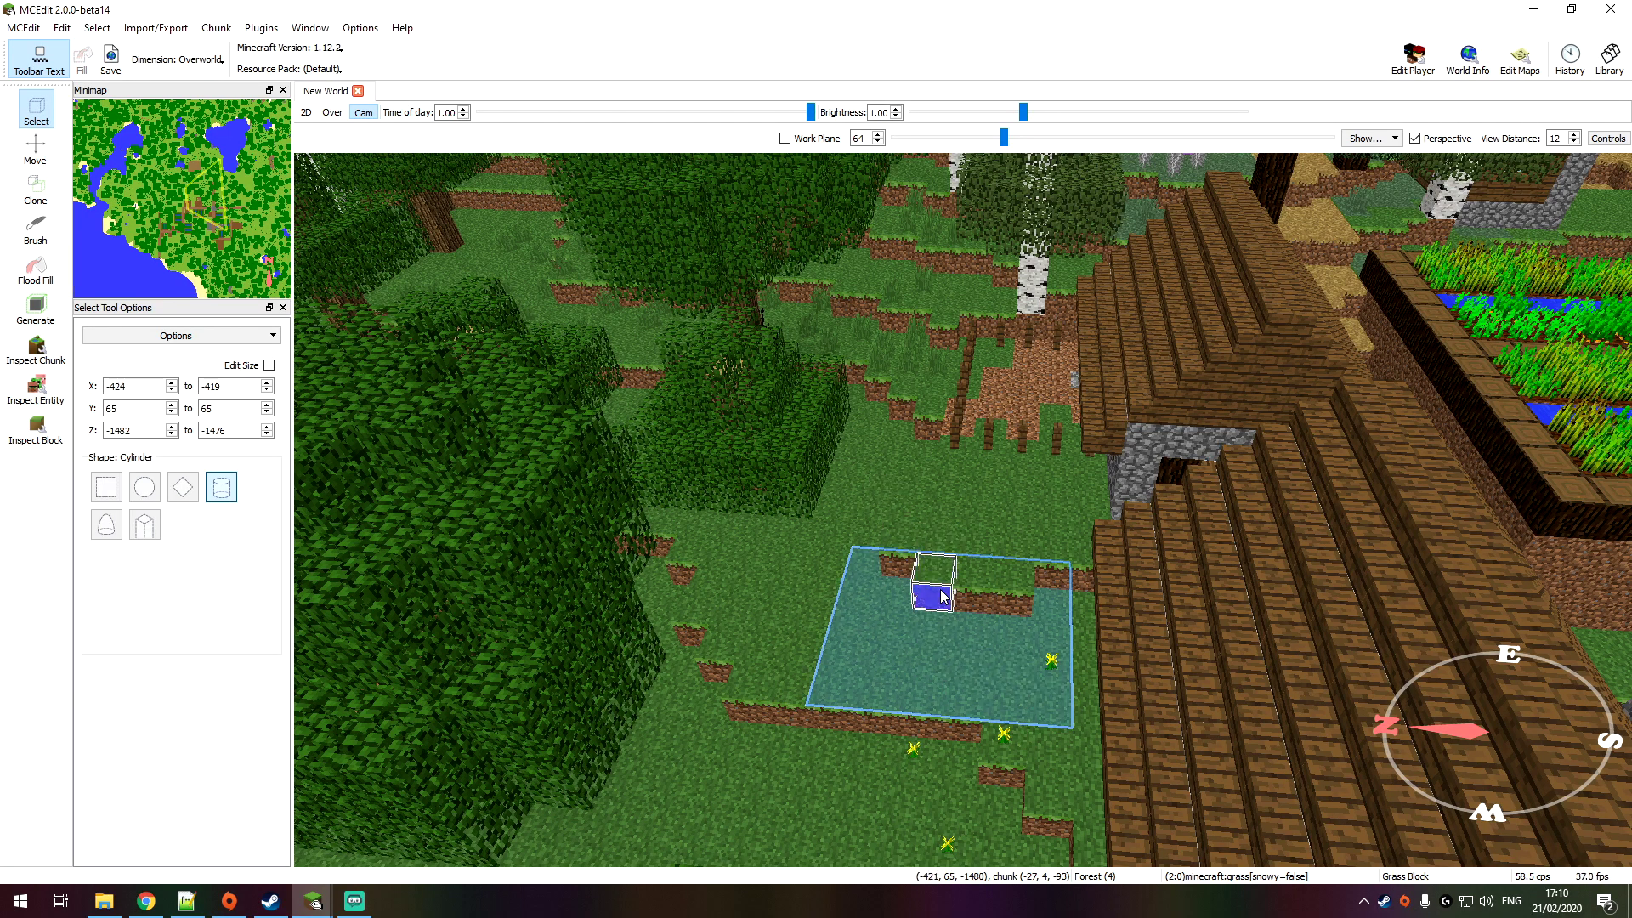
pyautogui.moveTo(943, 594)
pyautogui.mouseDown(button='right')
pyautogui.moveTo(936, 626)
pyautogui.moveTo(939, 594)
pyautogui.mouseUp(button='right')
pyautogui.moveTo(1076, 729); pyautogui.dragTo(1111, 404)
pyautogui.press('s')
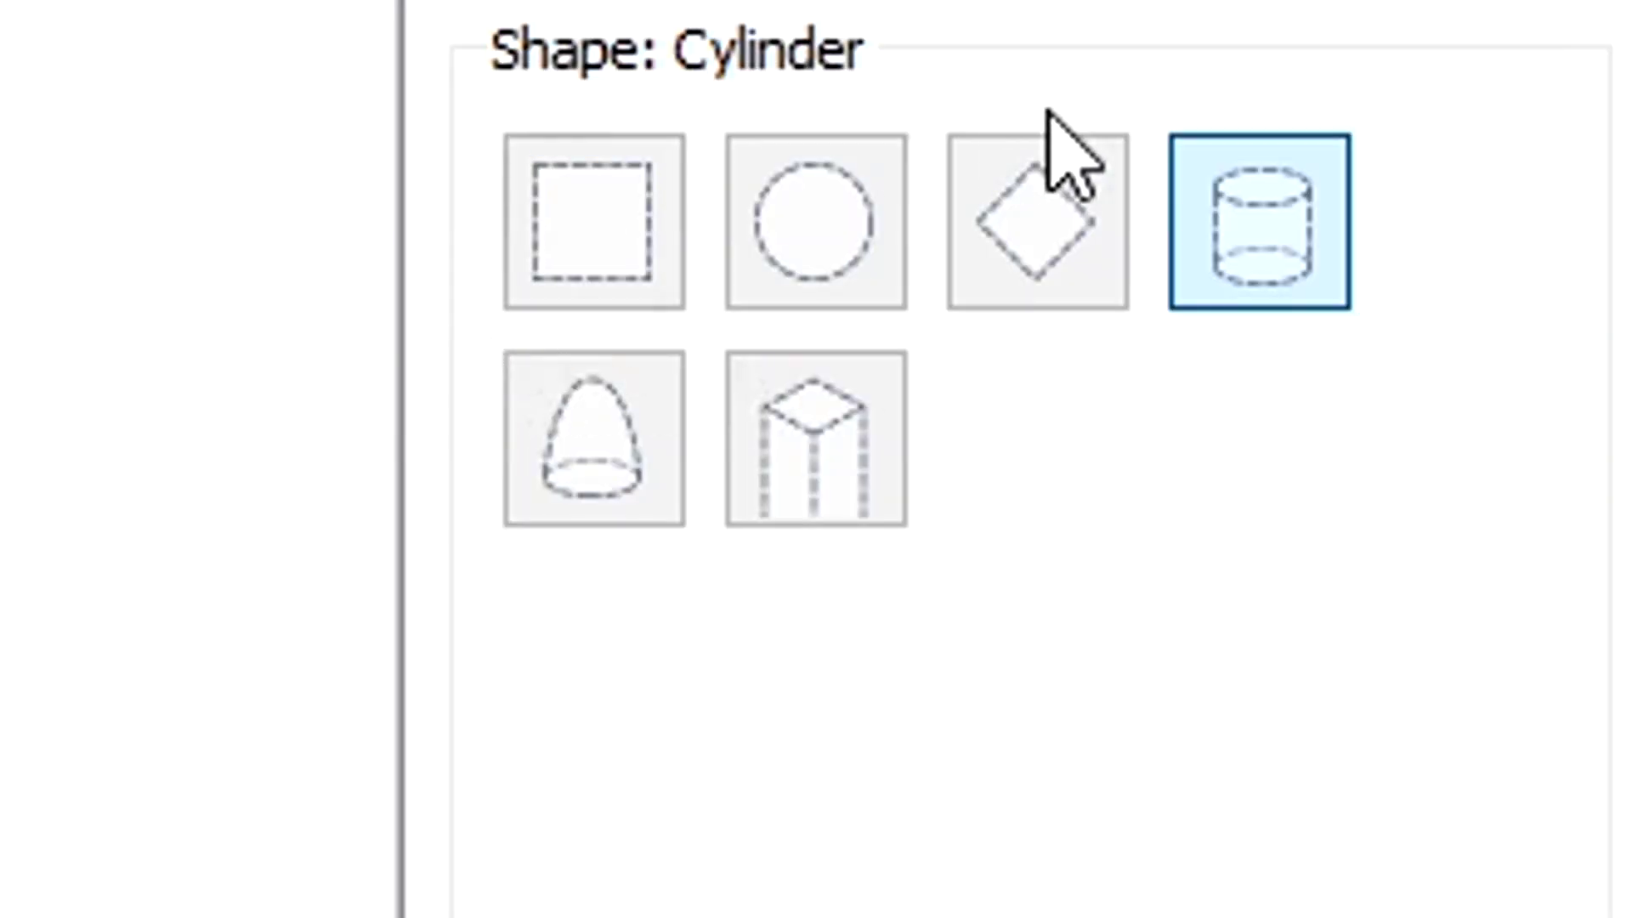
# Step: Cycle the current selection beside the village house through the diamond, round, dome and Chunk shapes
pyautogui.click(1024, 238)
pyautogui.click(816, 223)
pyautogui.click(646, 255)
pyautogui.click(594, 442)
pyautogui.click(821, 493)
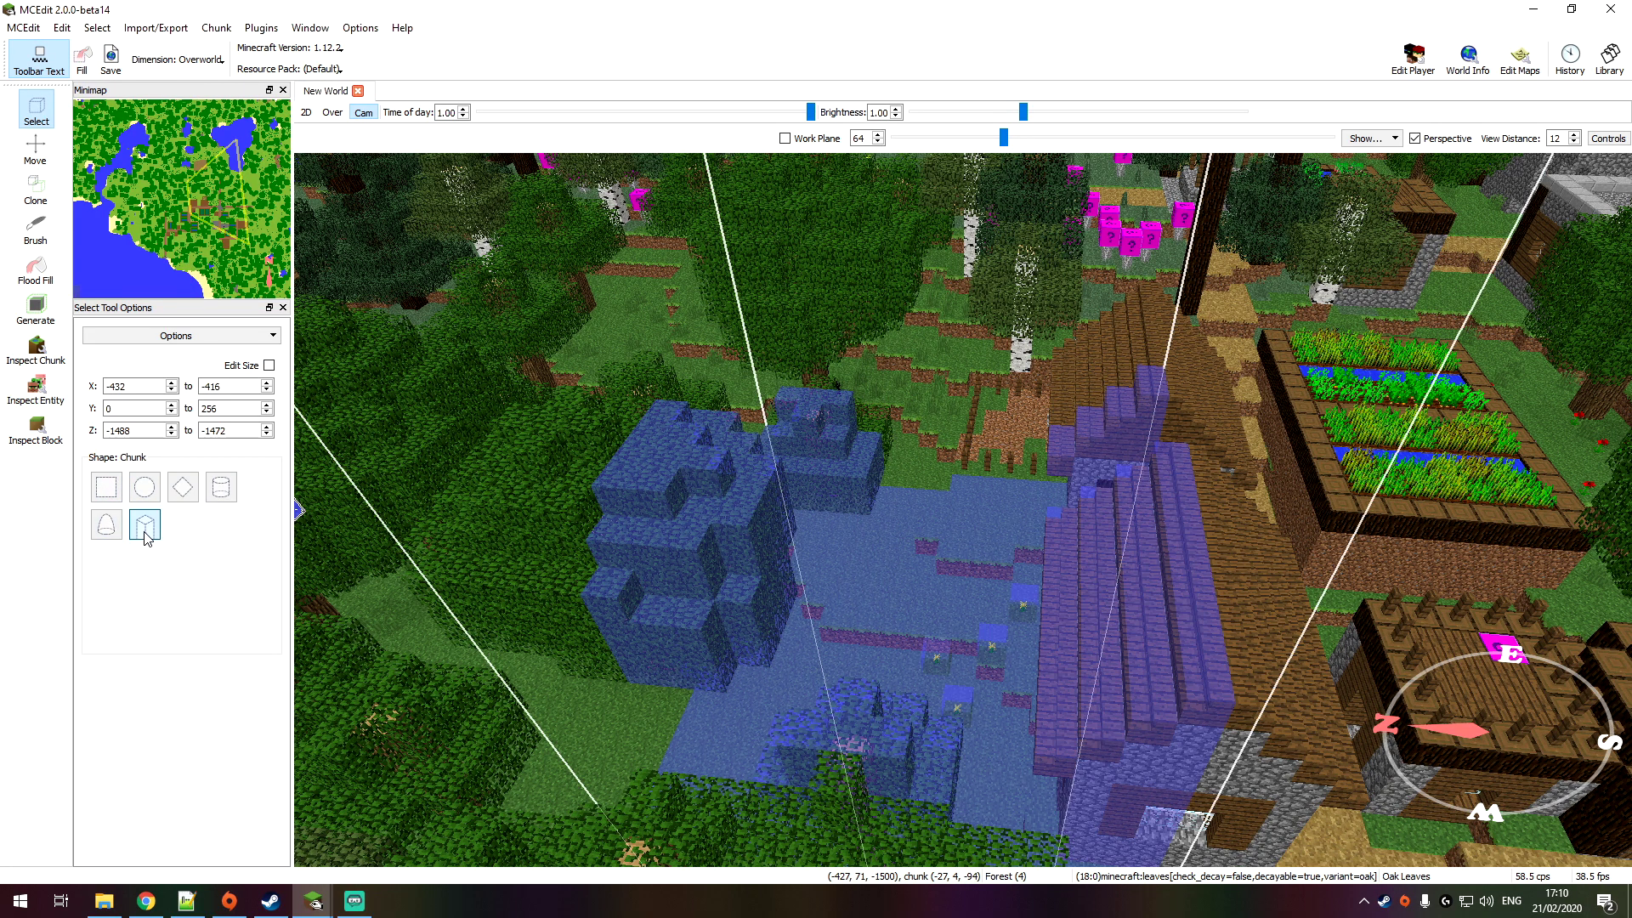
# Step: Set the selection shape to Diamond, draw selections across the grass and trees beside the village house, and change the shape back to Square
pyautogui.click(189, 494)
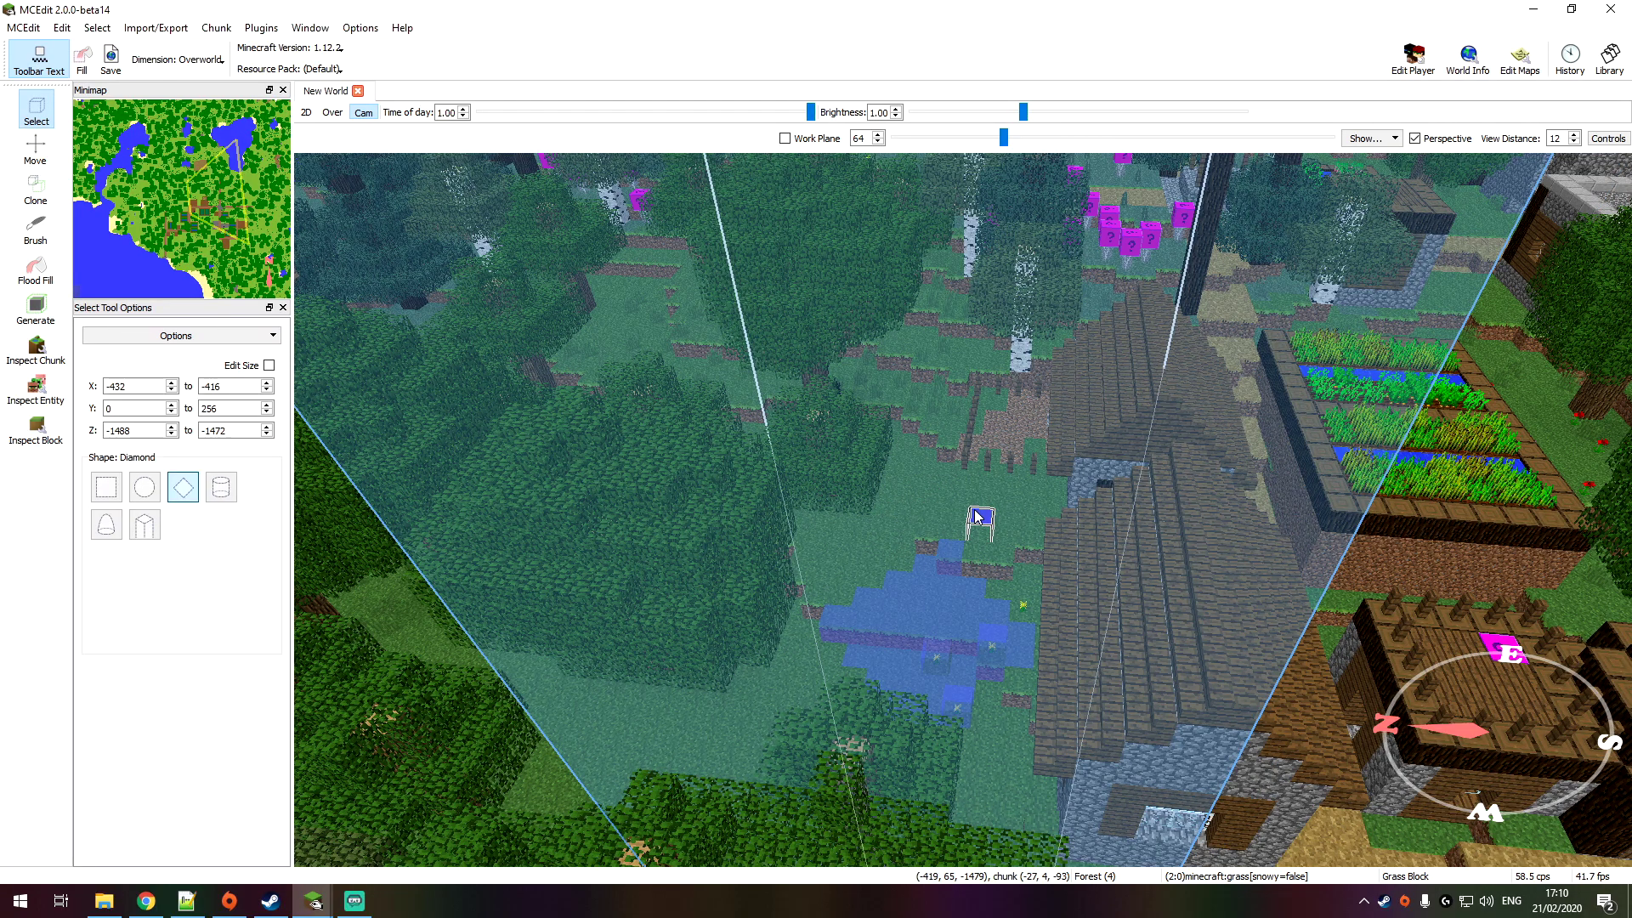
pyautogui.press('d')
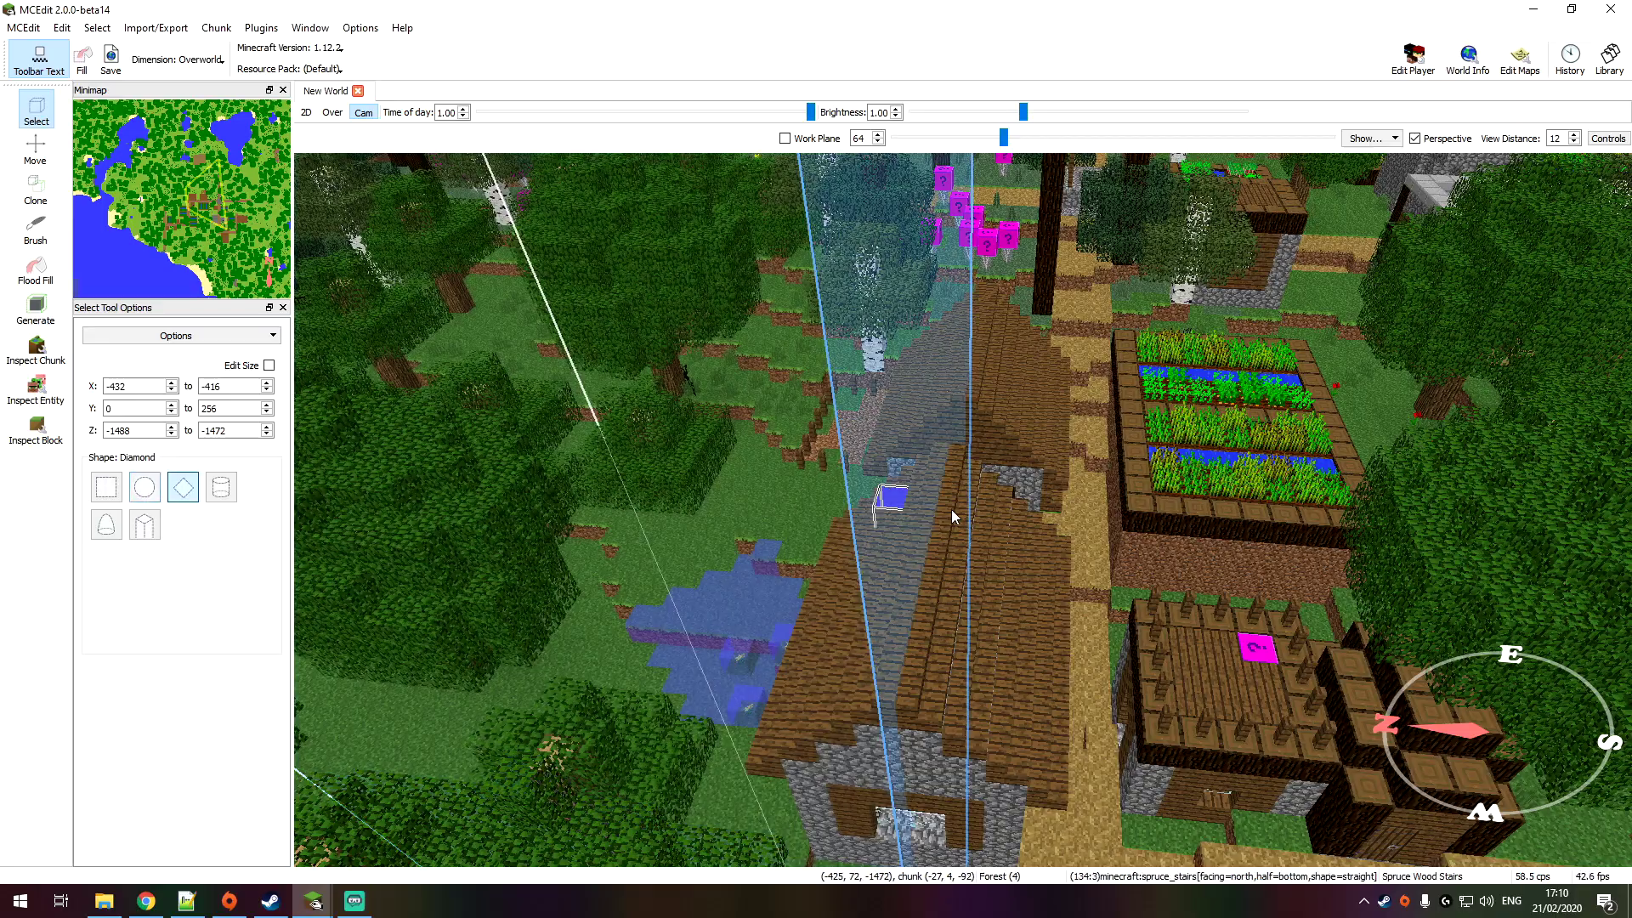
pyautogui.press('a')
pyautogui.press('s')
pyautogui.moveTo(963, 520); pyautogui.dragTo(935, 557, button='right')
pyautogui.moveTo(928, 553); pyautogui.dragTo(752, 412)
pyautogui.click(515, 472)
pyautogui.moveTo(827, 615); pyautogui.dragTo(703, 456)
pyautogui.click(935, 550)
pyautogui.press('w')
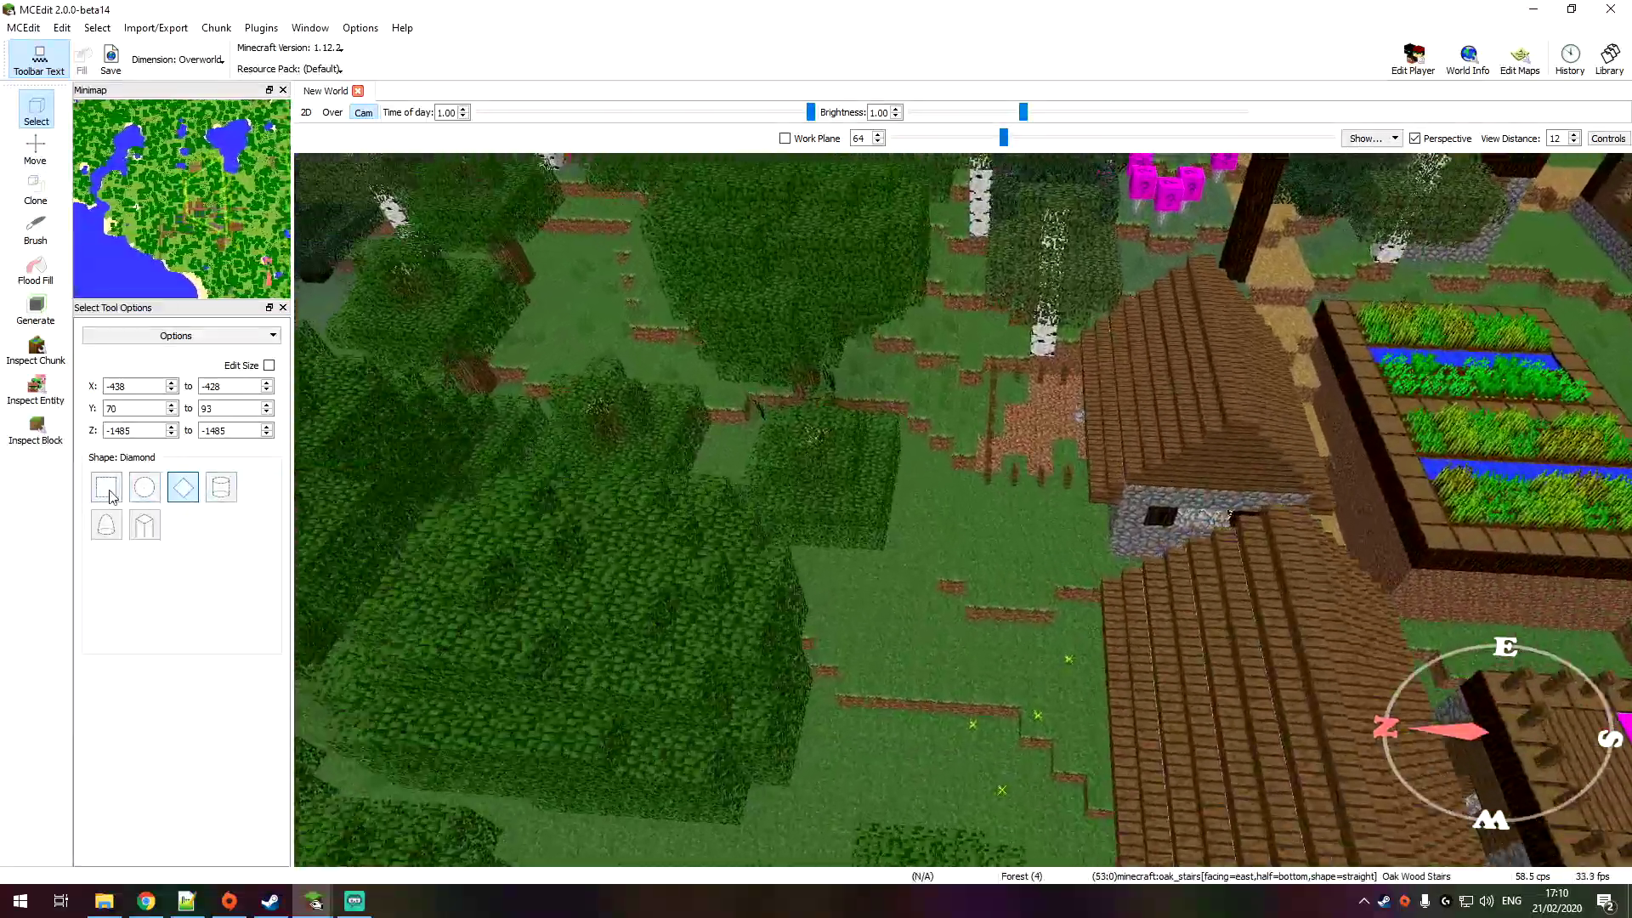
pyautogui.click(109, 493)
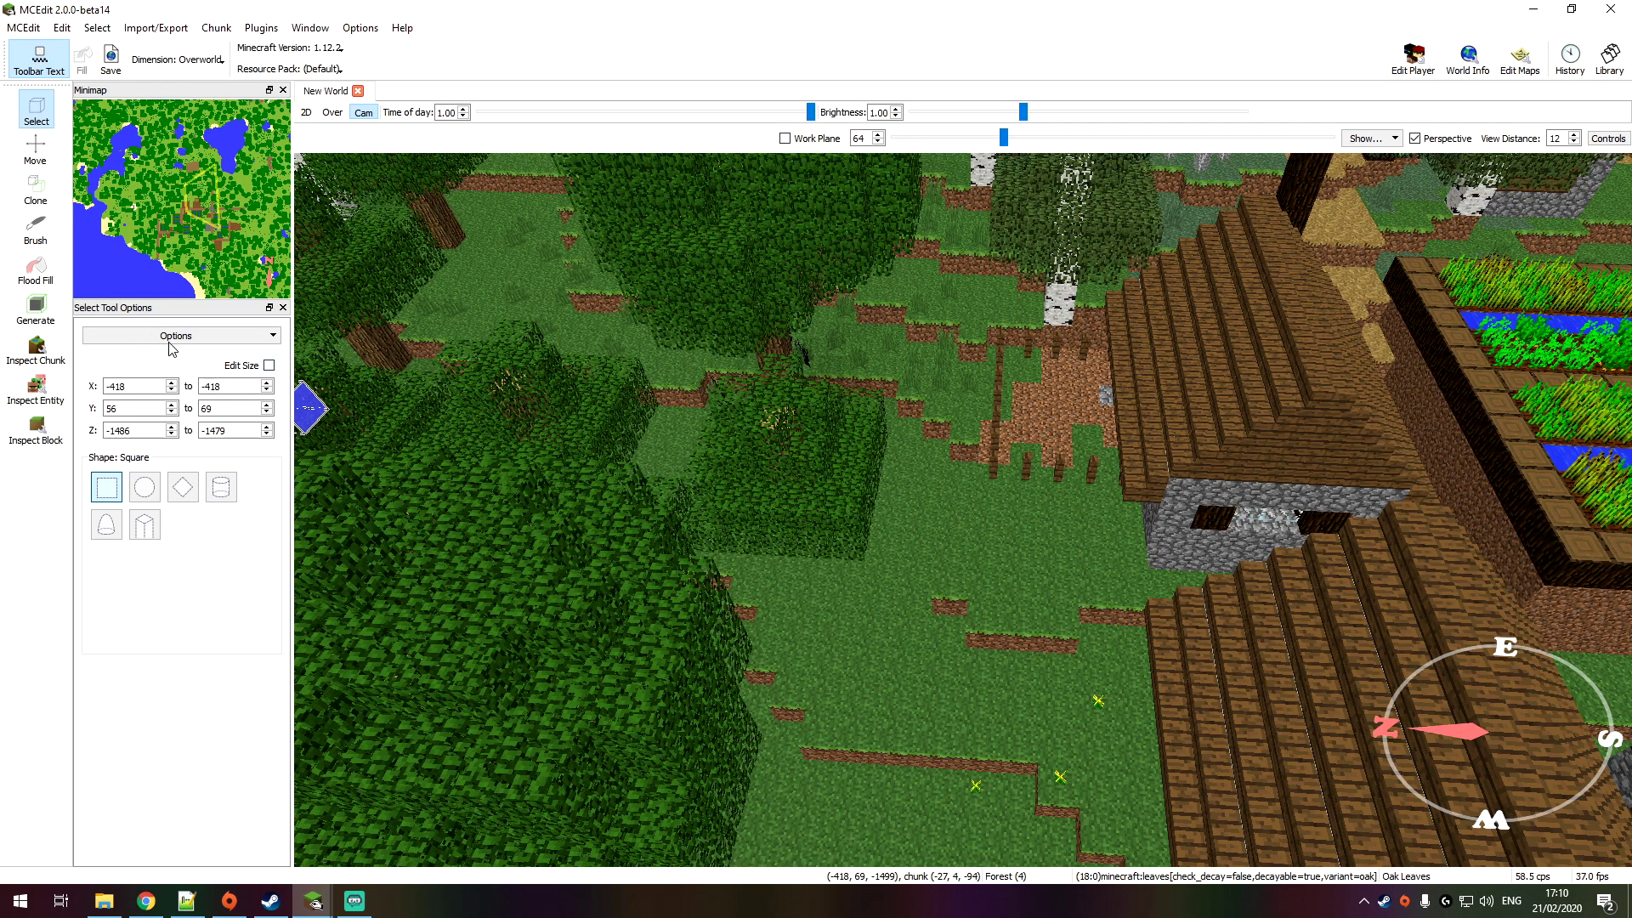
# Step: Compare the world in the camera, overhead and 2D views, and return to the camera view
pyautogui.click(363, 115)
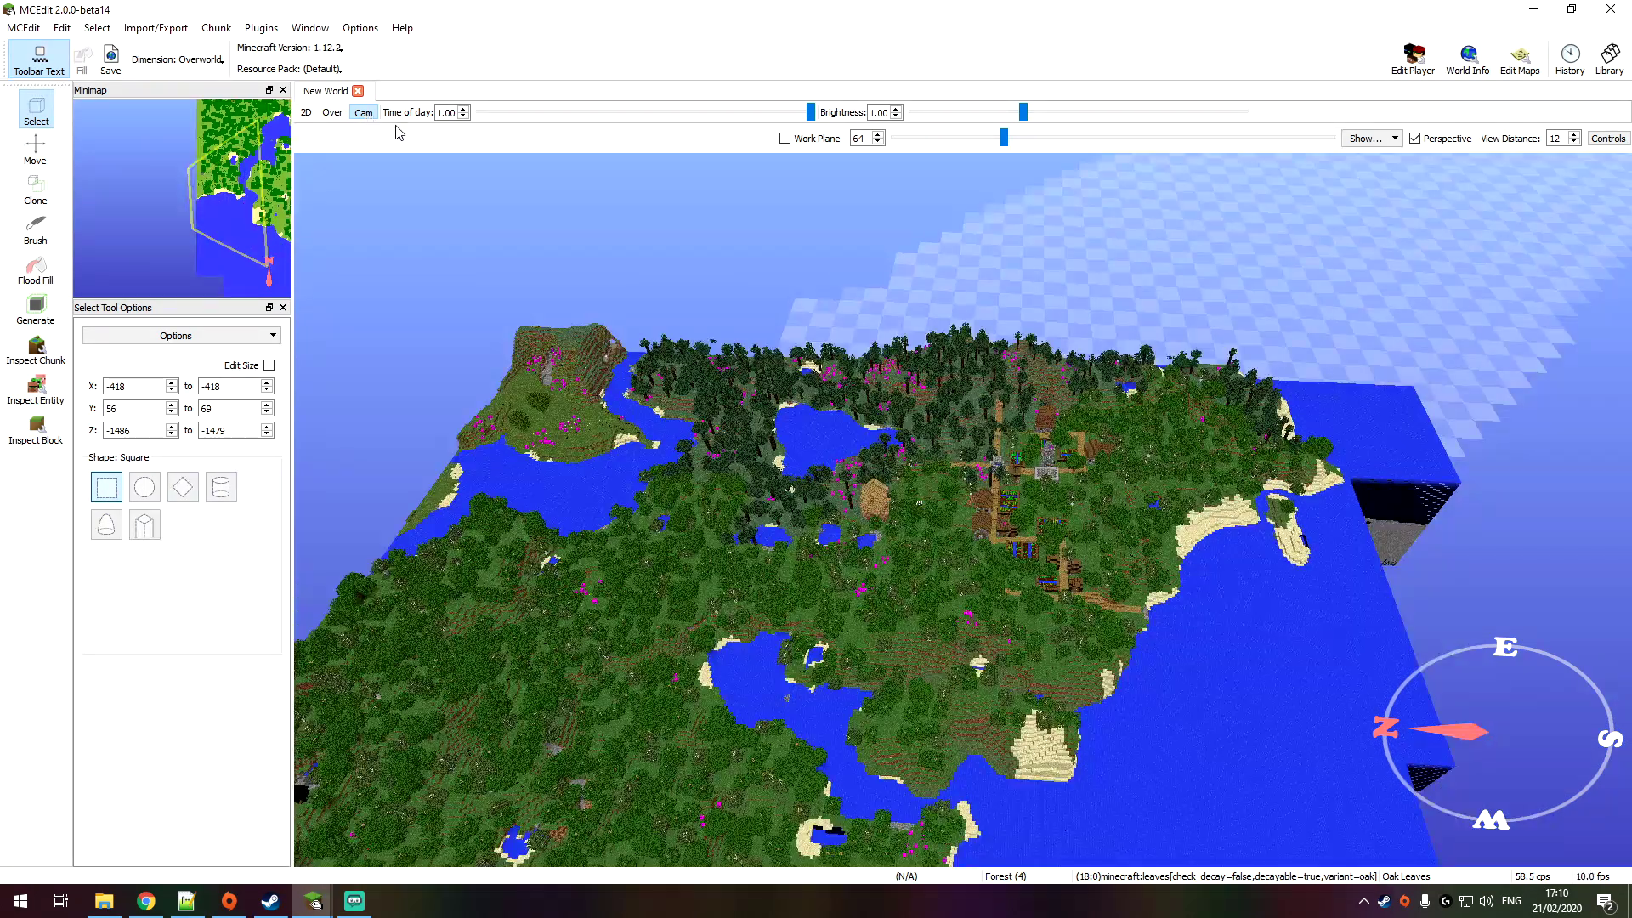
pyautogui.moveTo(884, 327); pyautogui.dragTo(936, 311, button='right')
pyautogui.moveTo(773, 491); pyautogui.dragTo(813, 508, button='right')
pyautogui.click(331, 112)
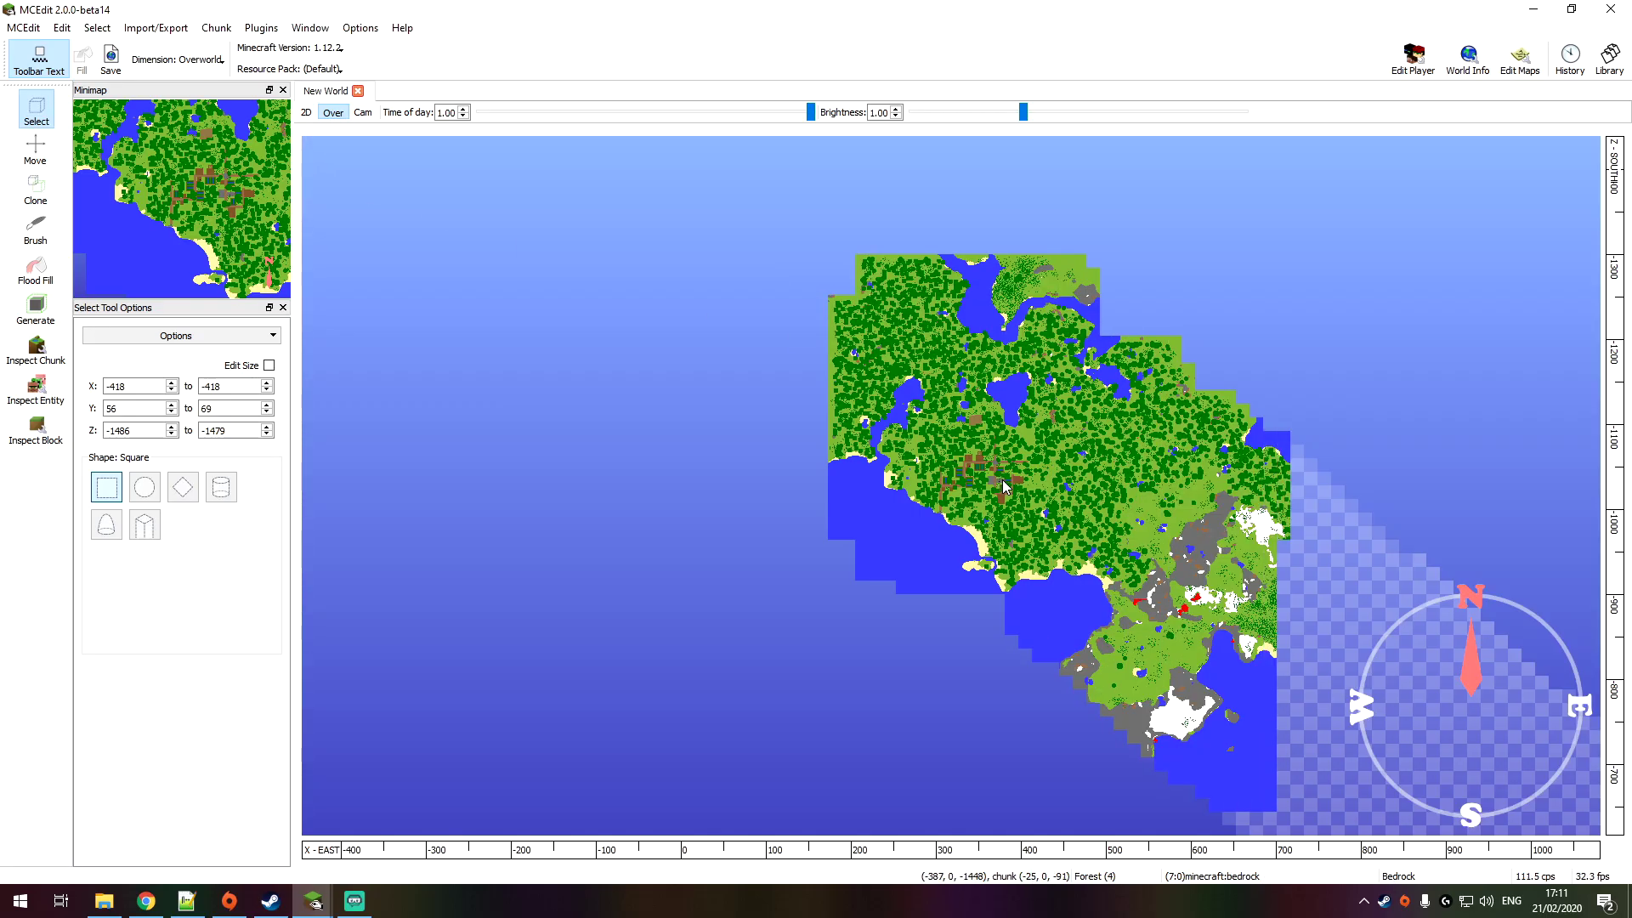
pyautogui.moveTo(1462, 673); pyautogui.dragTo(1415, 707)
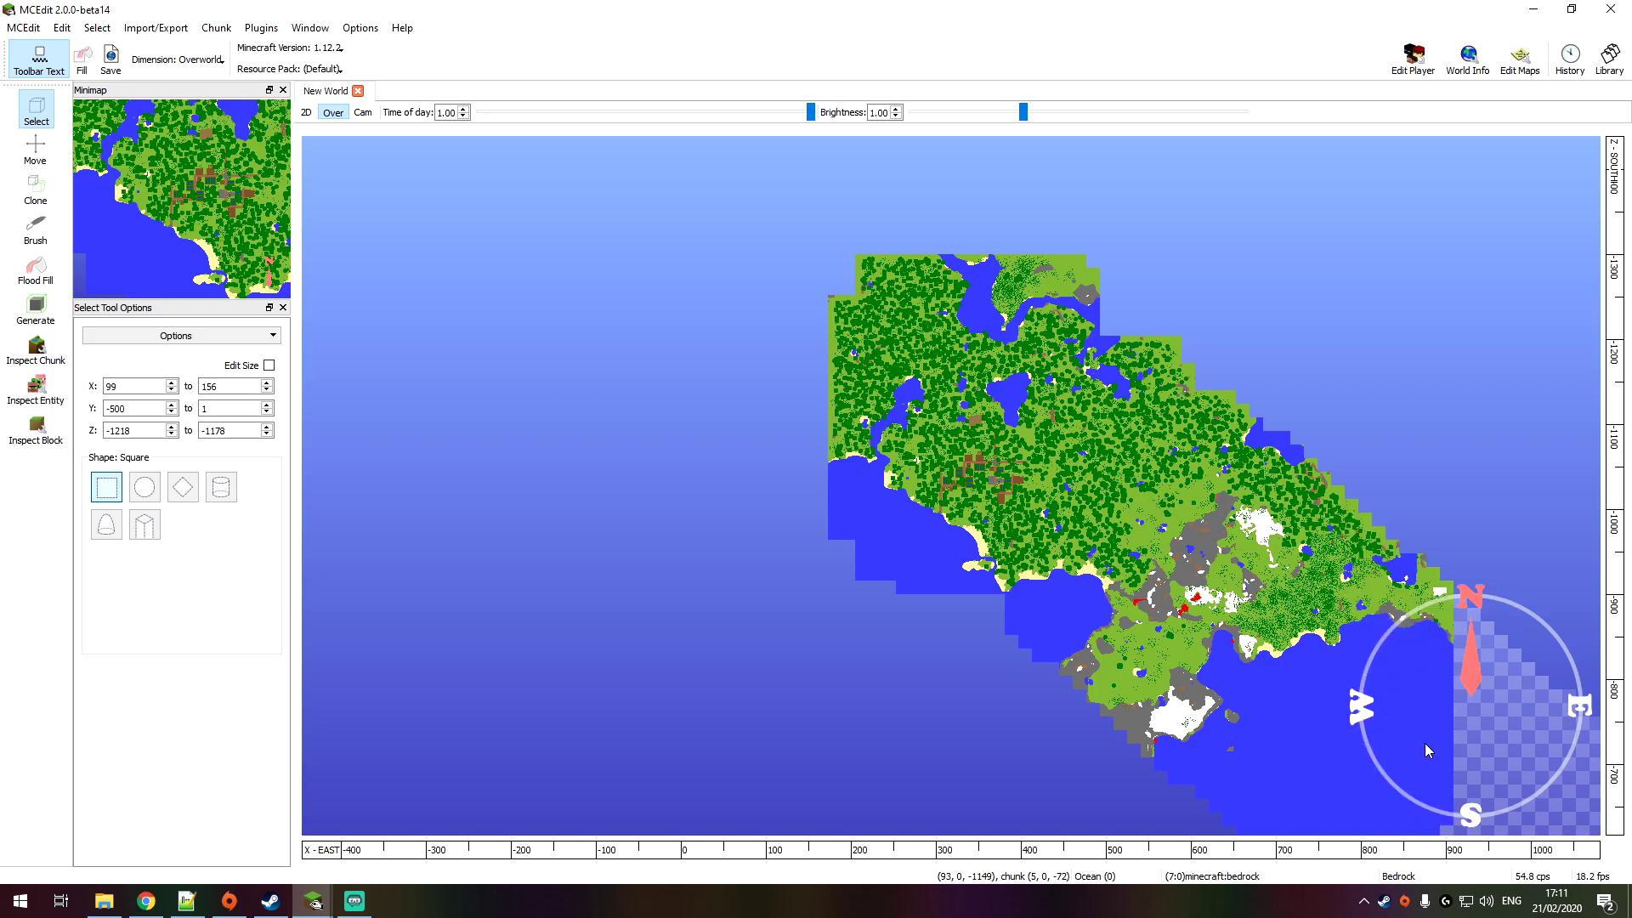
pyautogui.click(307, 113)
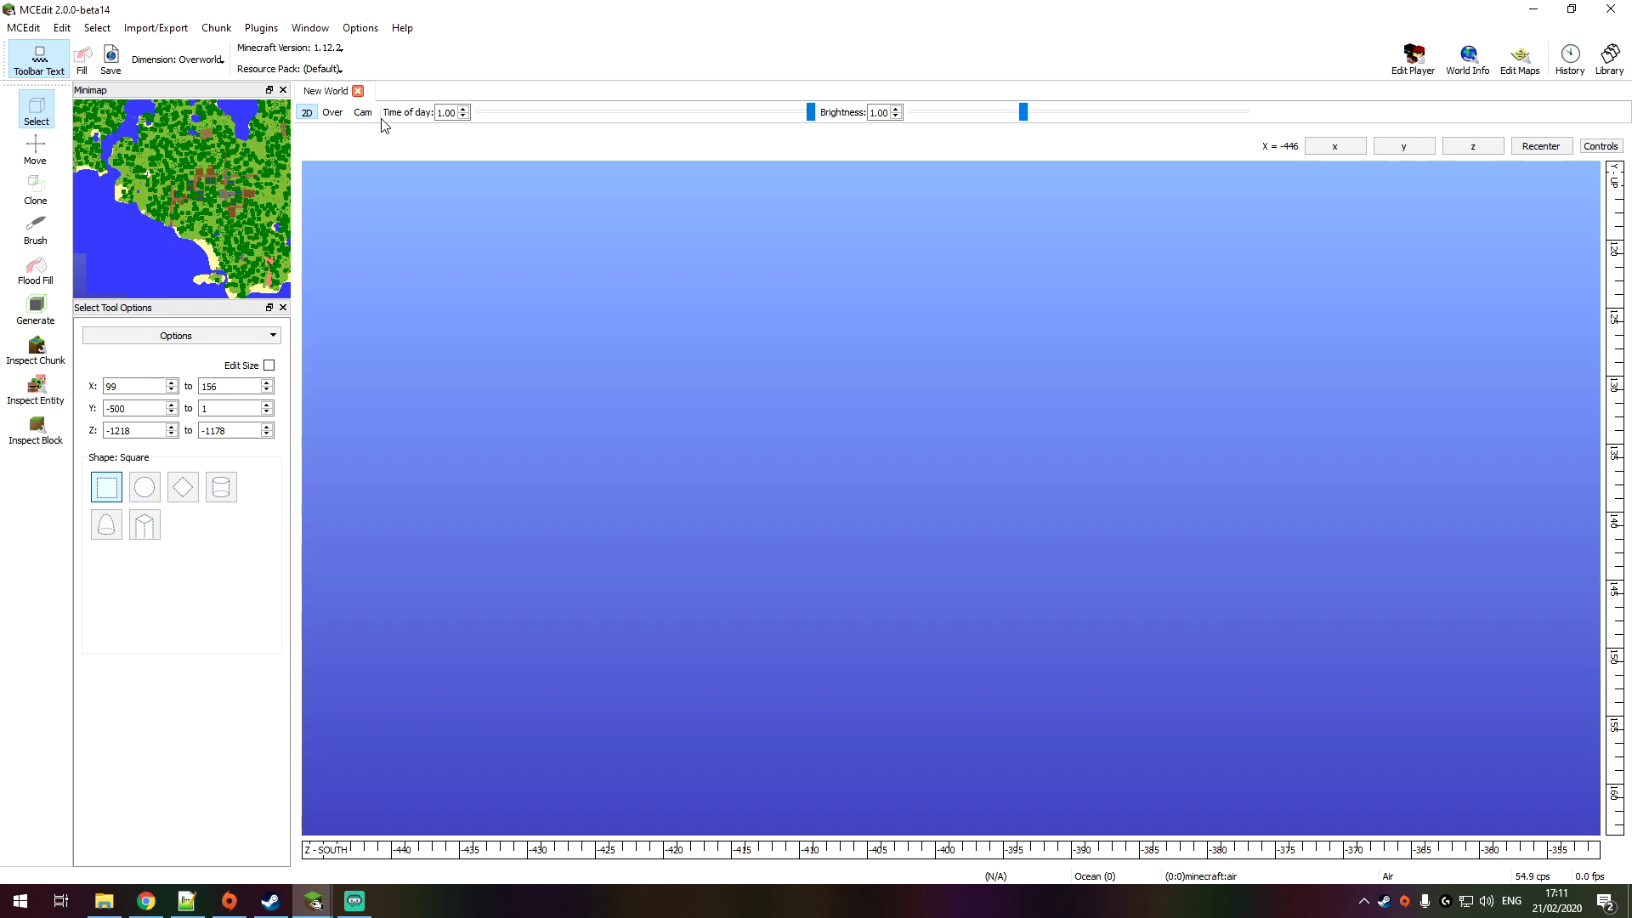
pyautogui.click(363, 112)
pyautogui.click(307, 113)
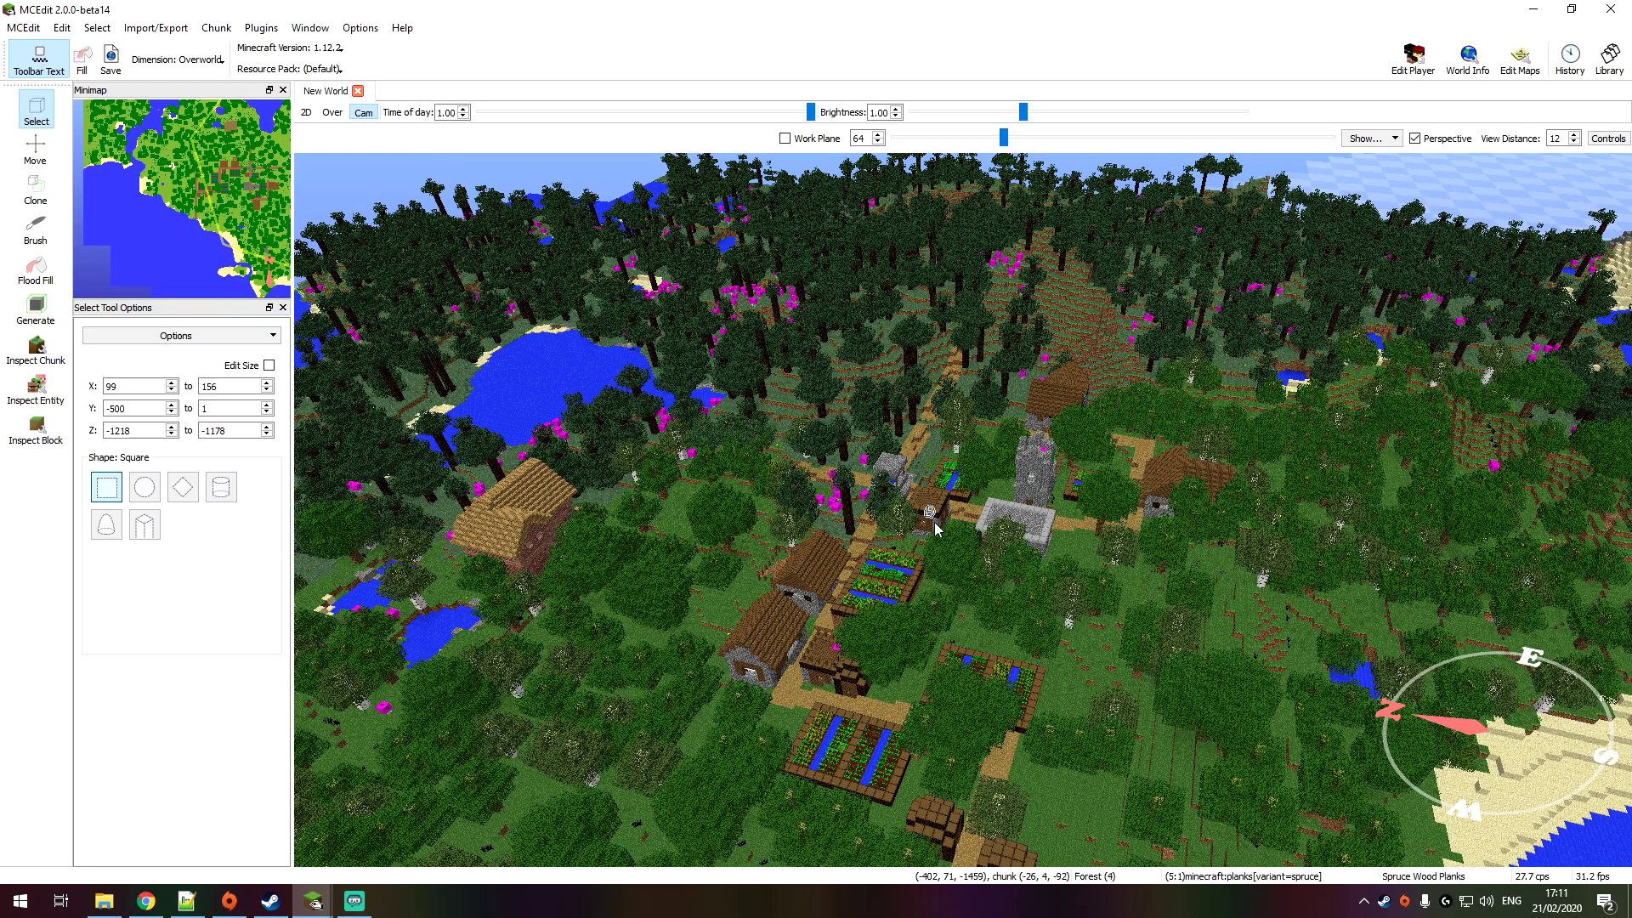
# Step: Select the village chunks spanning X -448 to -416 and Z -1472 to -1456 with the Chunk shape
pyautogui.press('w')
pyautogui.moveTo(924, 543); pyautogui.dragTo(882, 612, button='right')
pyautogui.moveTo(752, 425); pyautogui.dragTo(1002, 546)
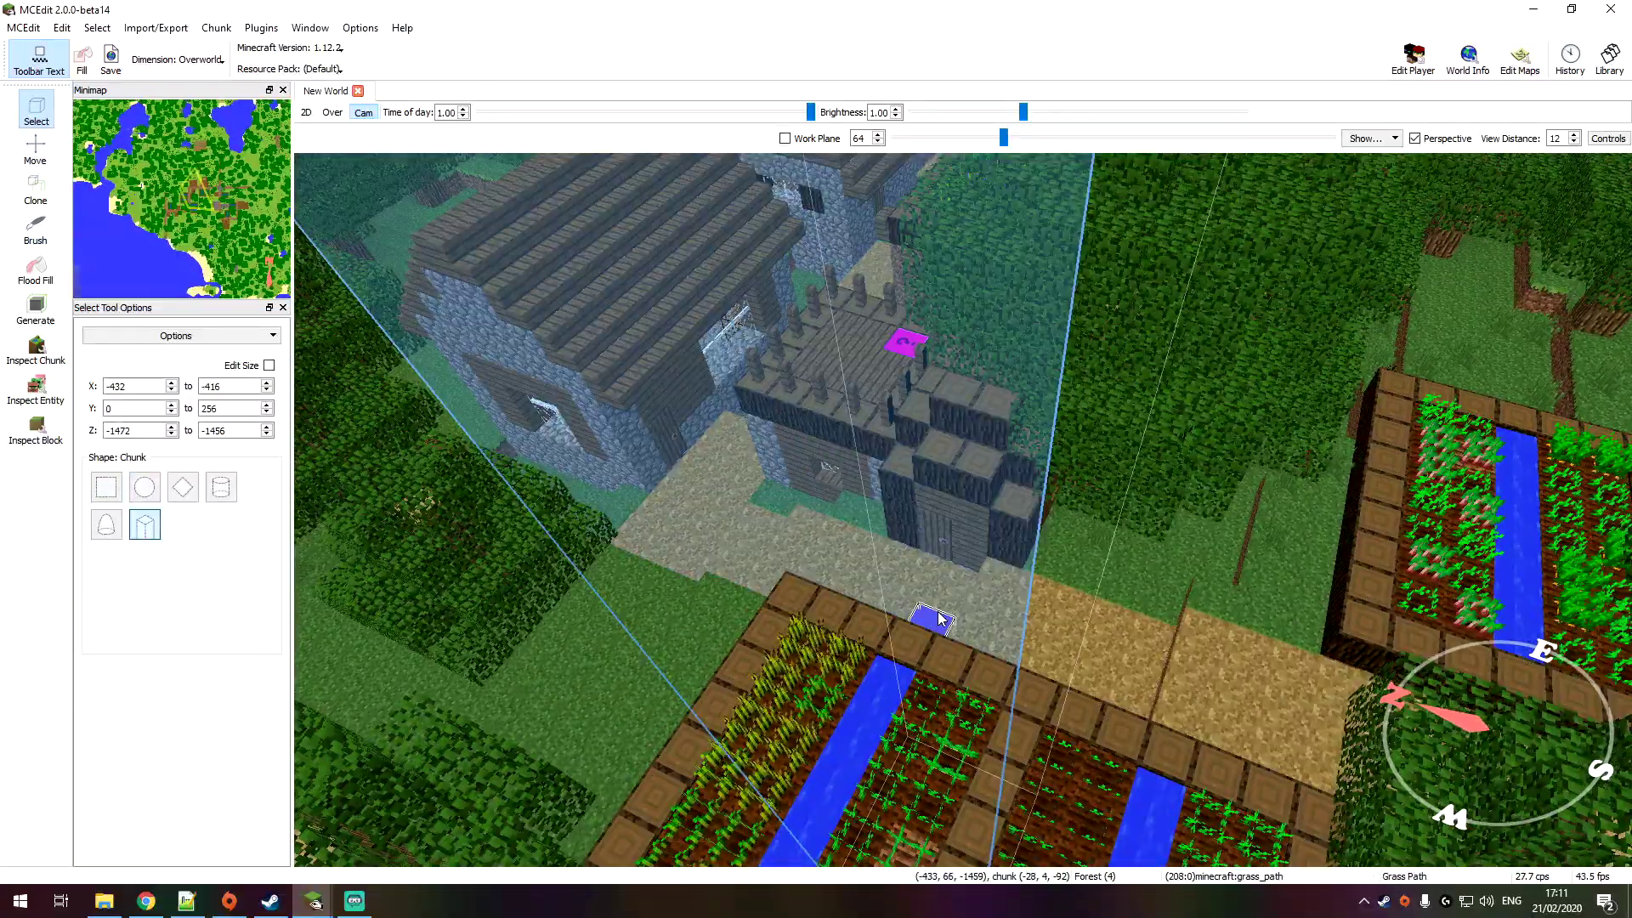
pyautogui.keyDown('shift'); pyautogui.click(939, 619); pyautogui.keyUp('shift')
pyautogui.press('s')
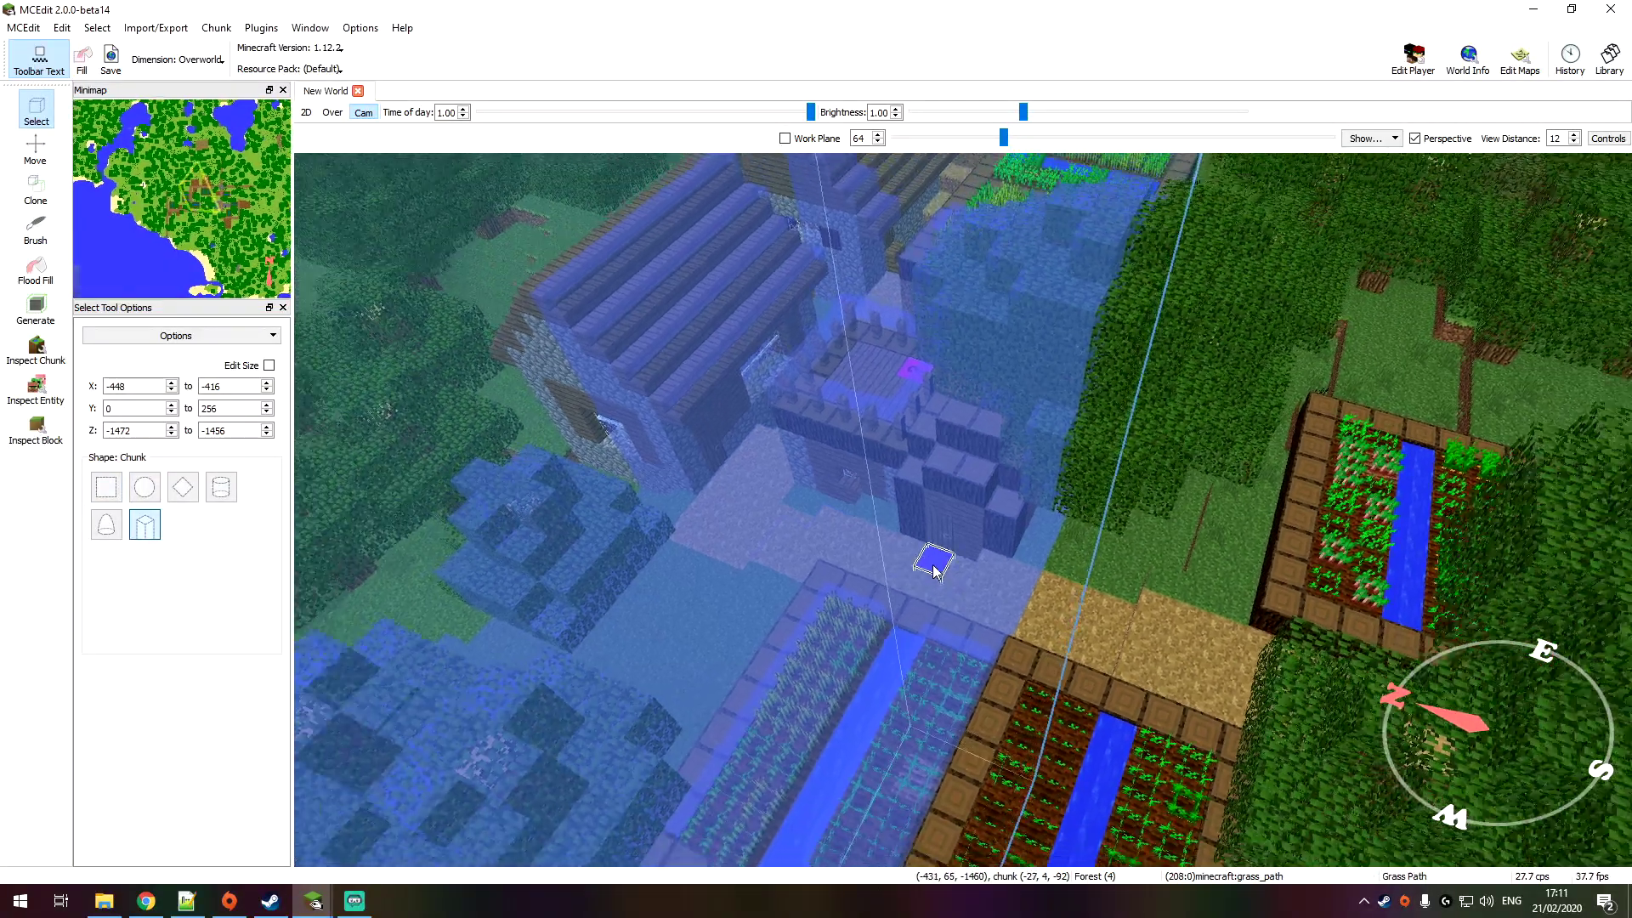
# Step: Activate the Inspect Chunk tool and rearrange its options pane around the minimap
pyautogui.click(35, 361)
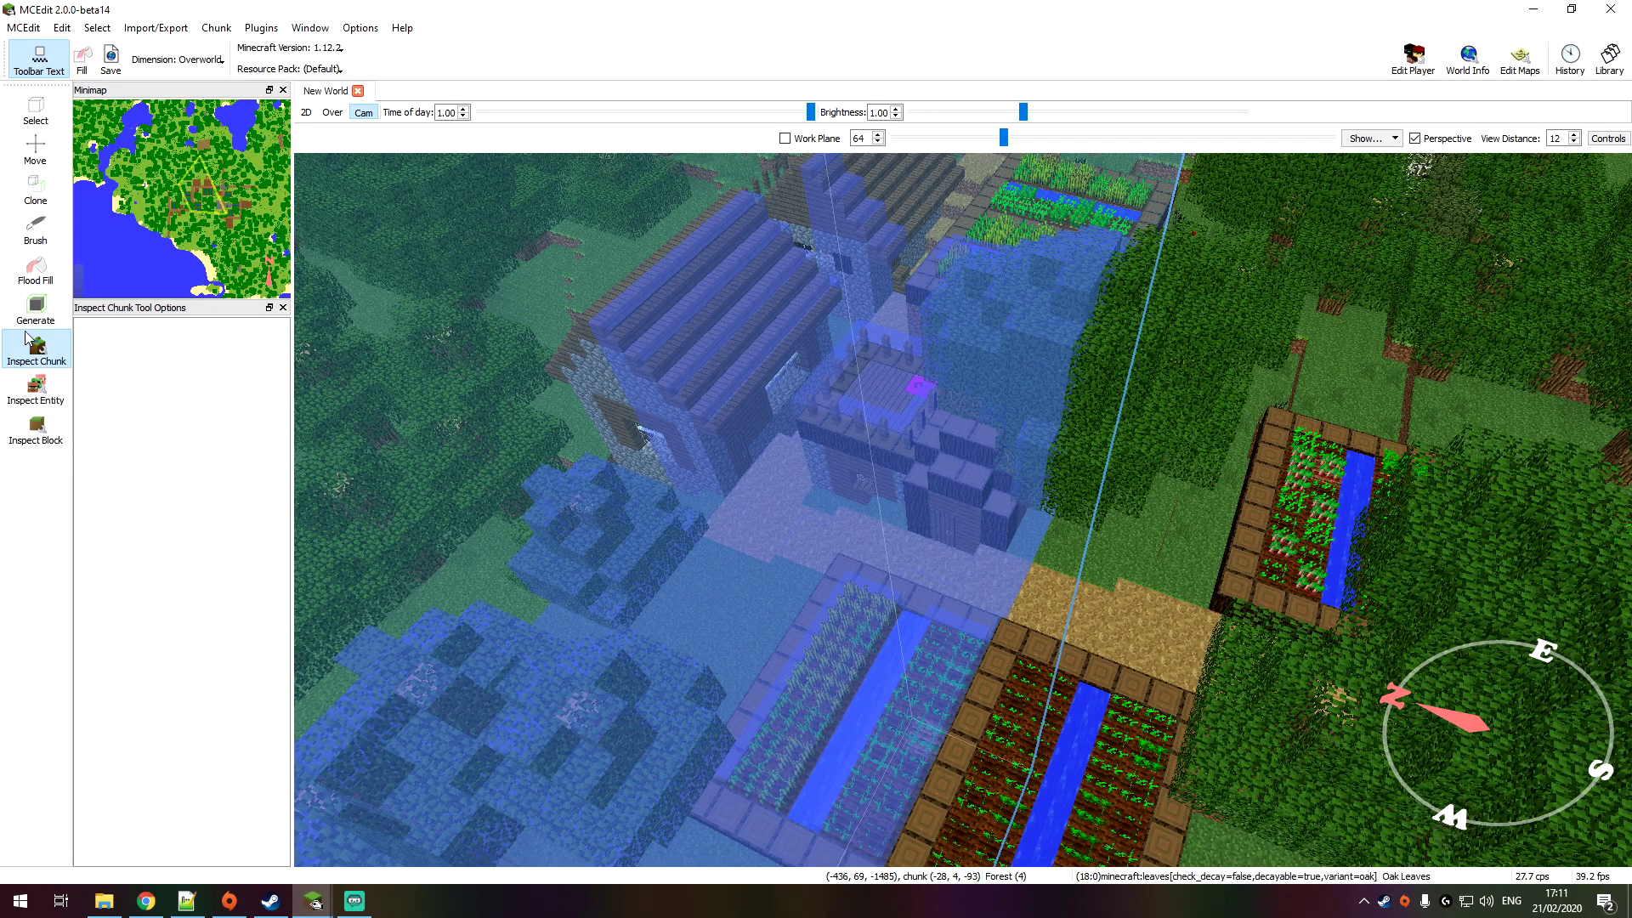
pyautogui.moveTo(128, 310); pyautogui.dragTo(160, 151)
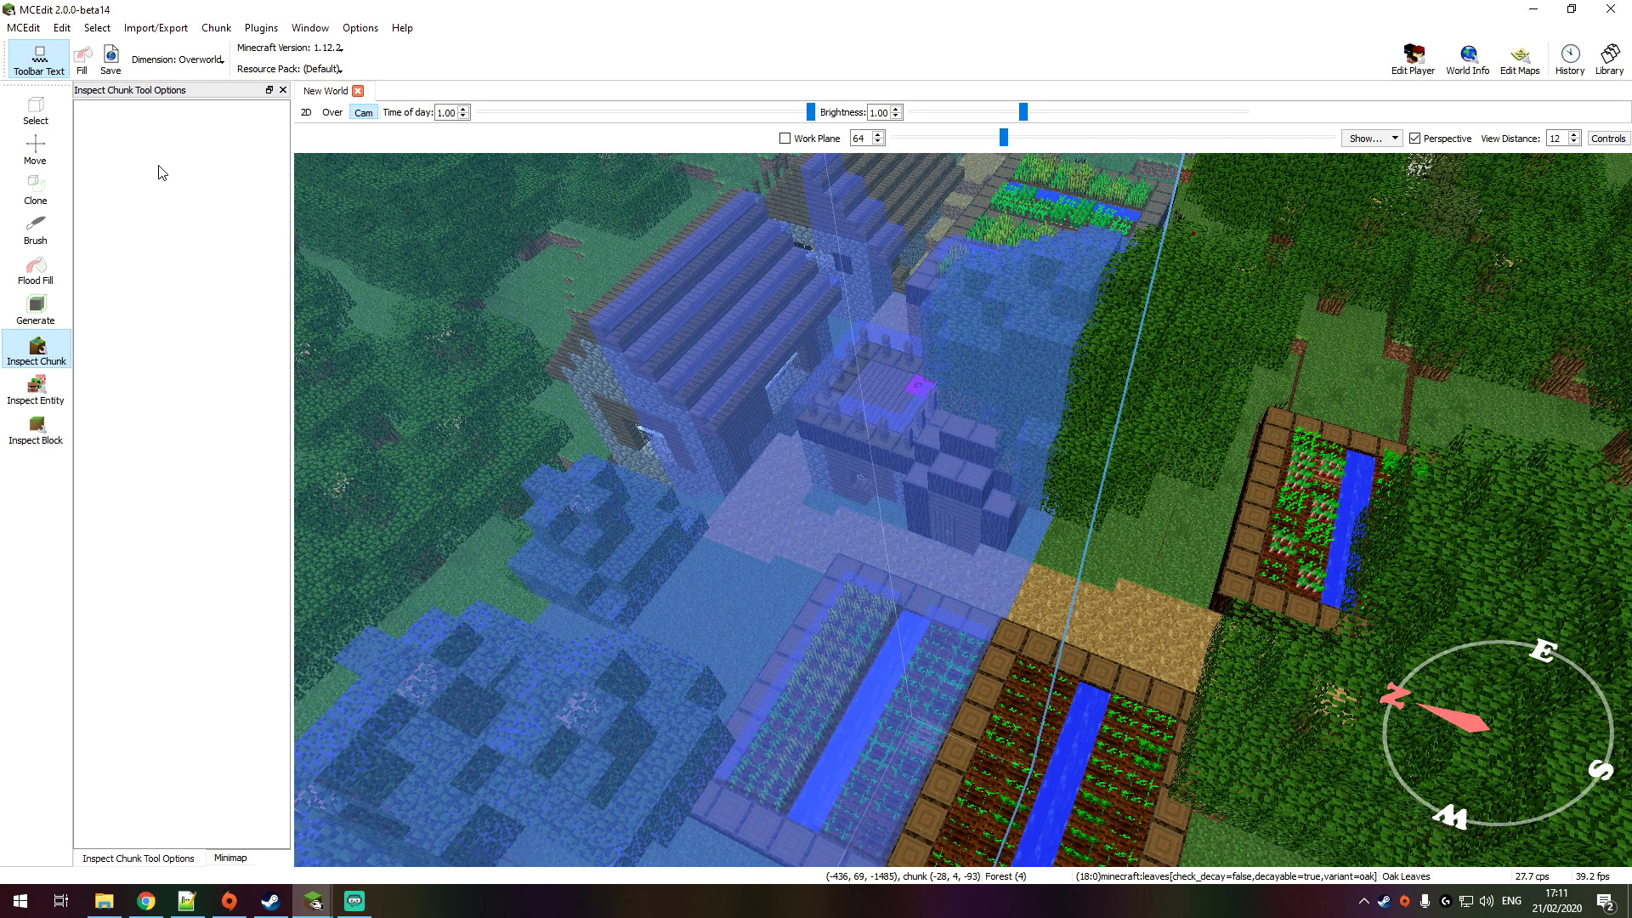
pyautogui.moveTo(157, 93); pyautogui.dragTo(168, 113)
pyautogui.moveTo(118, 304)
pyautogui.mouseDown()
pyautogui.moveTo(144, 336)
pyautogui.moveTo(125, 324)
pyautogui.mouseUp()
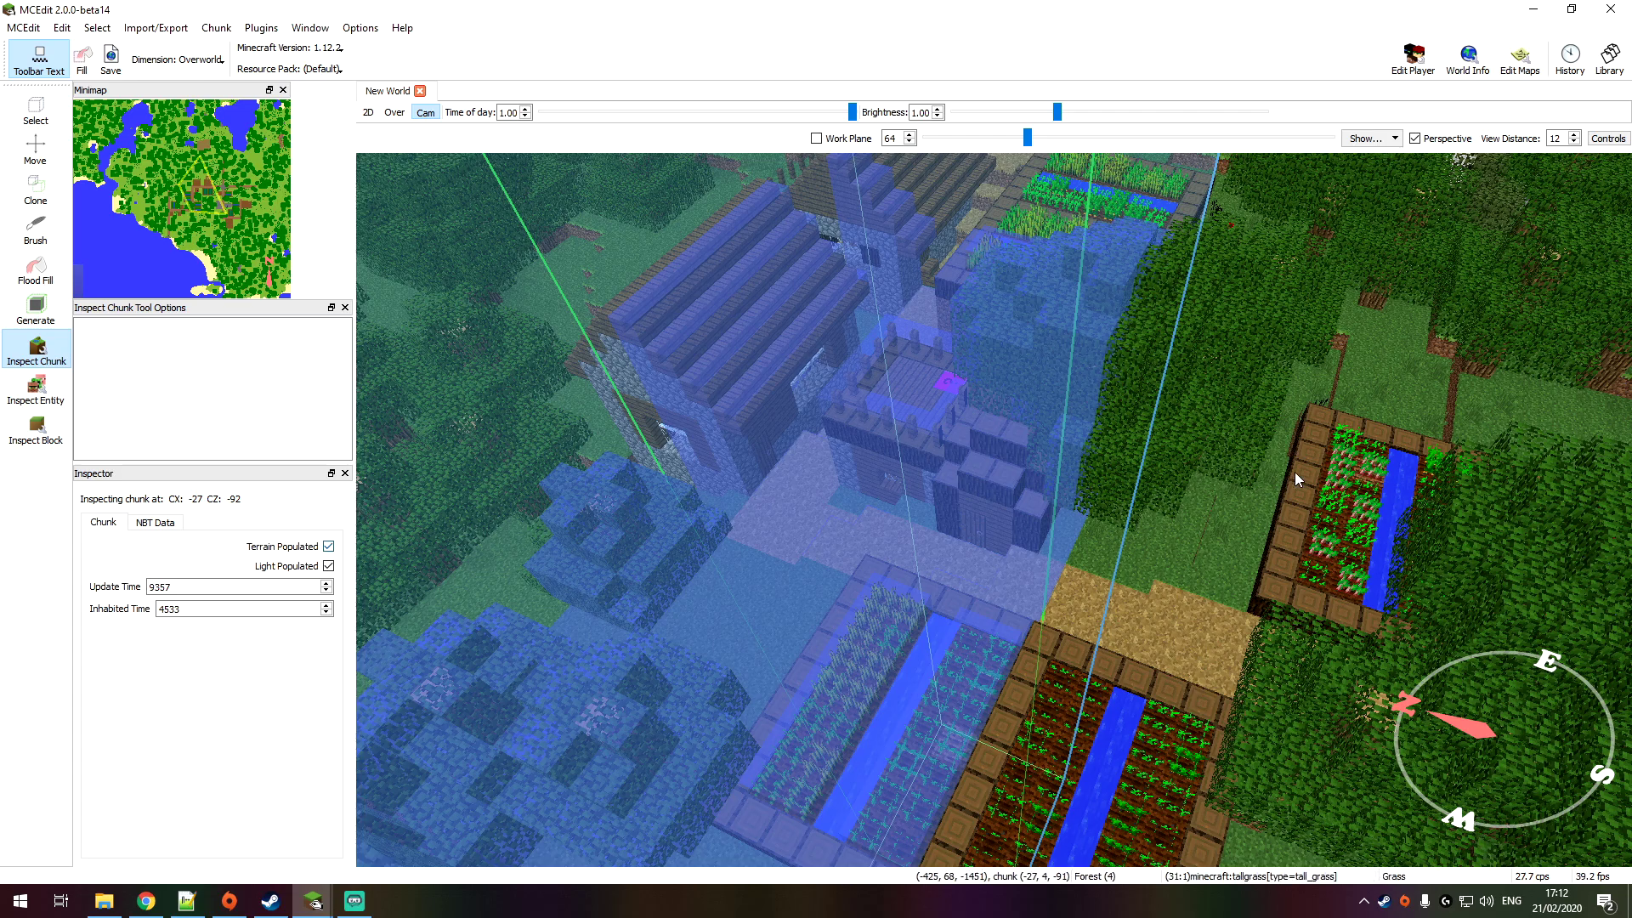
# Step: Inspect the properties of several chunks around the village farms, including CX -27 CZ -89, CX -26 CZ -90 and CX -23 CZ -88
pyautogui.moveTo(1263, 484); pyautogui.dragTo(1261, 496, button='right')
pyautogui.press('s')
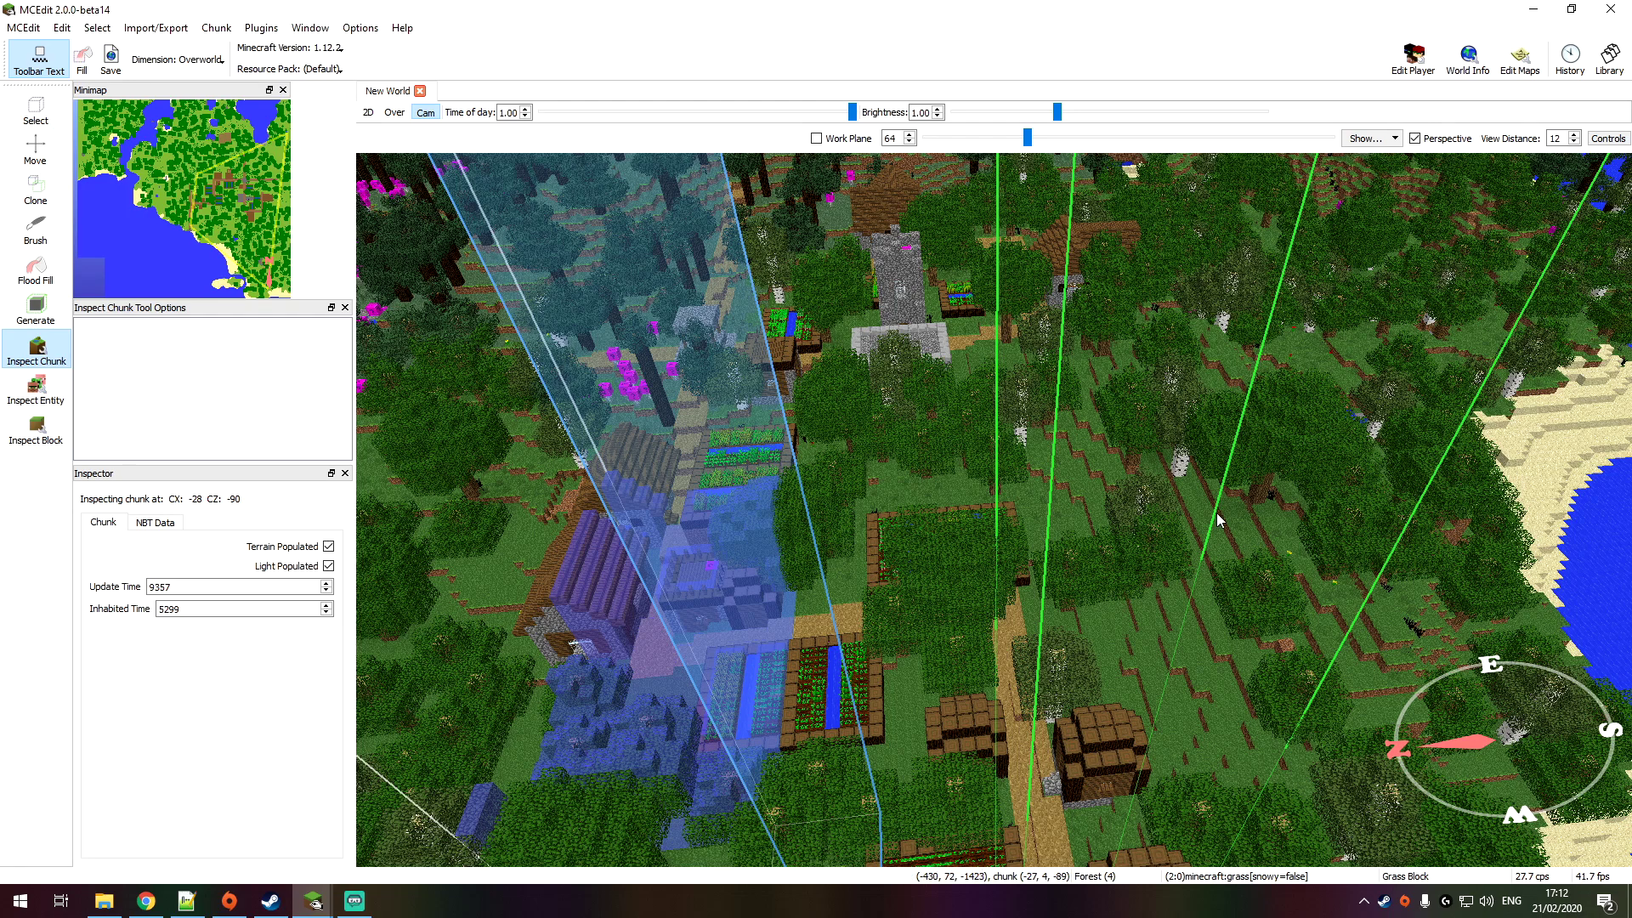
pyautogui.click(1263, 435)
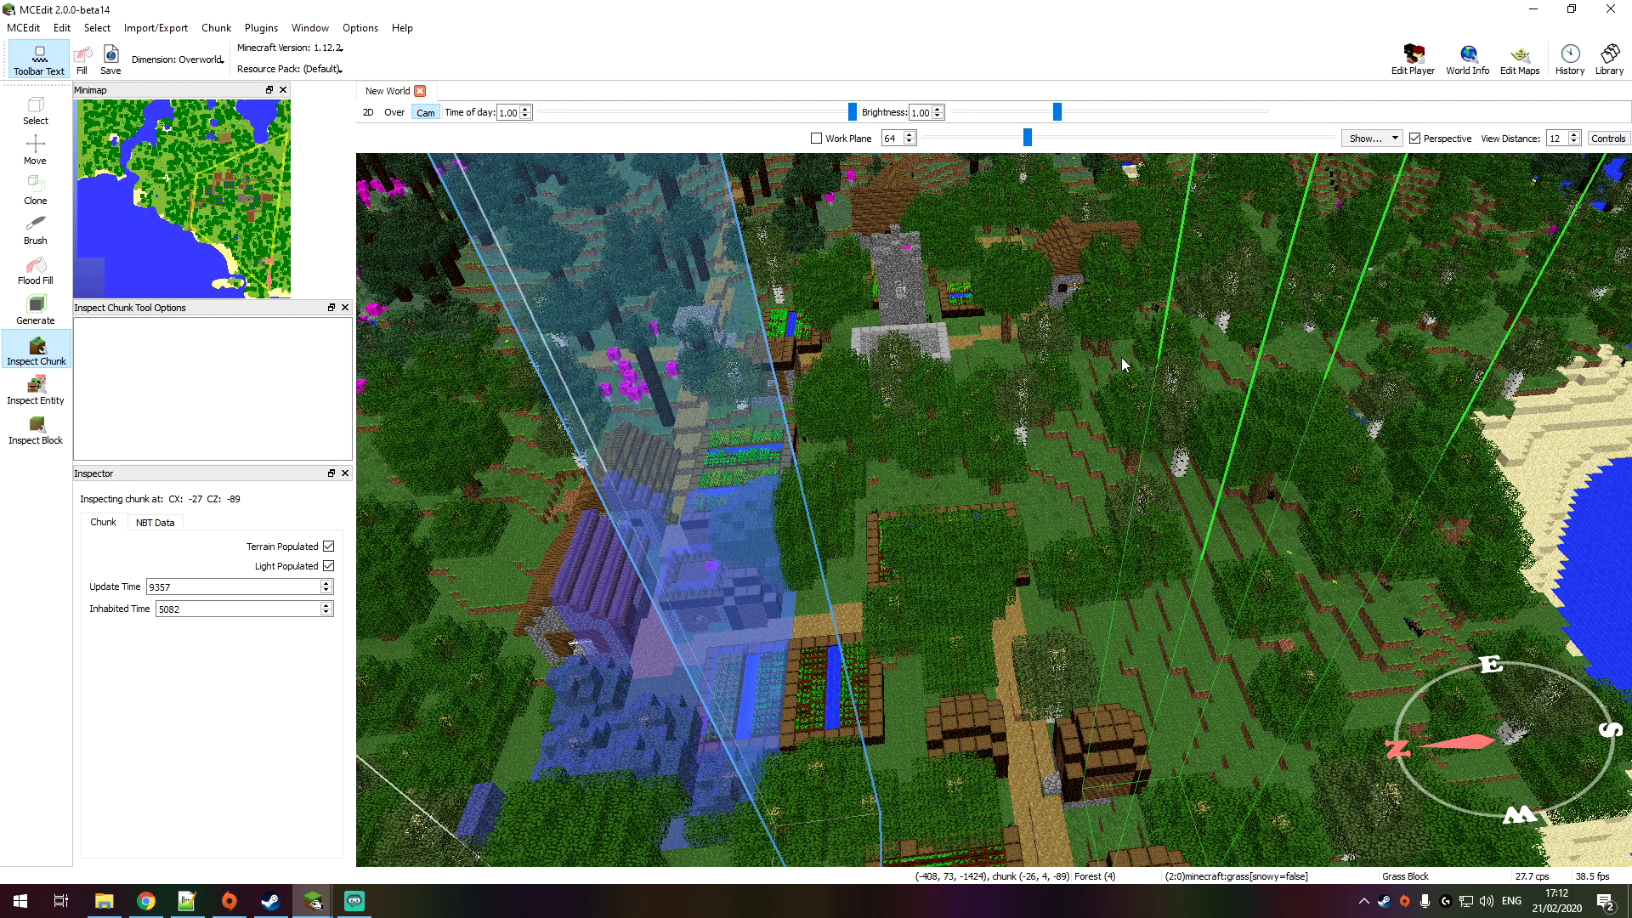
pyautogui.click(975, 323)
pyautogui.click(1158, 385)
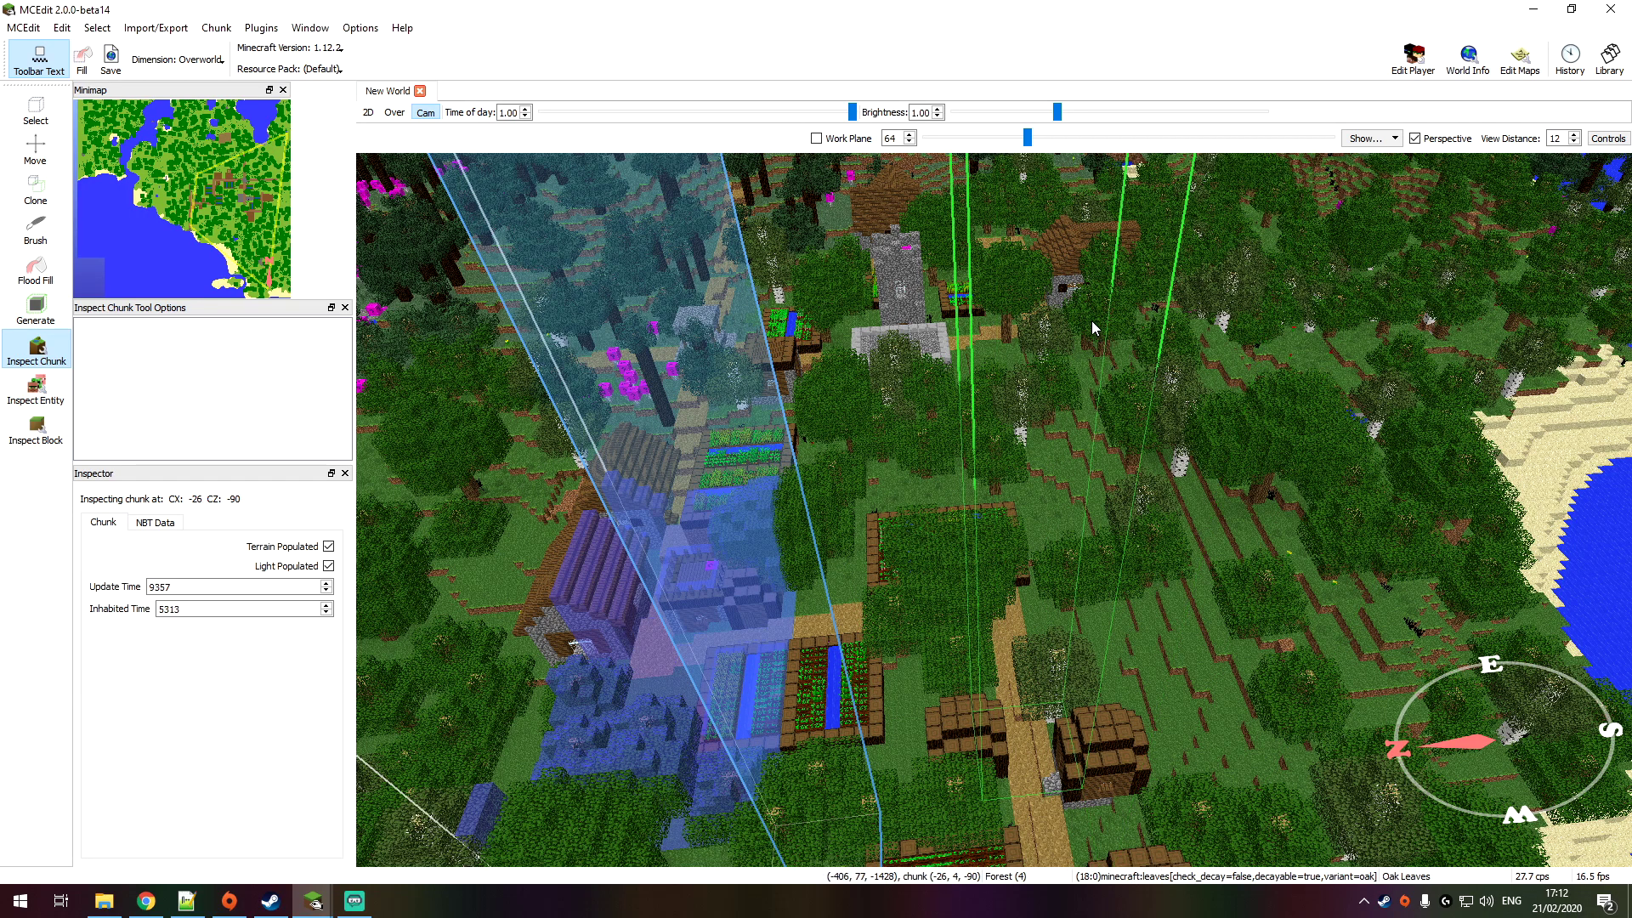
pyautogui.click(1314, 255)
pyautogui.click(1073, 282)
pyautogui.click(1177, 352)
pyautogui.click(1314, 255)
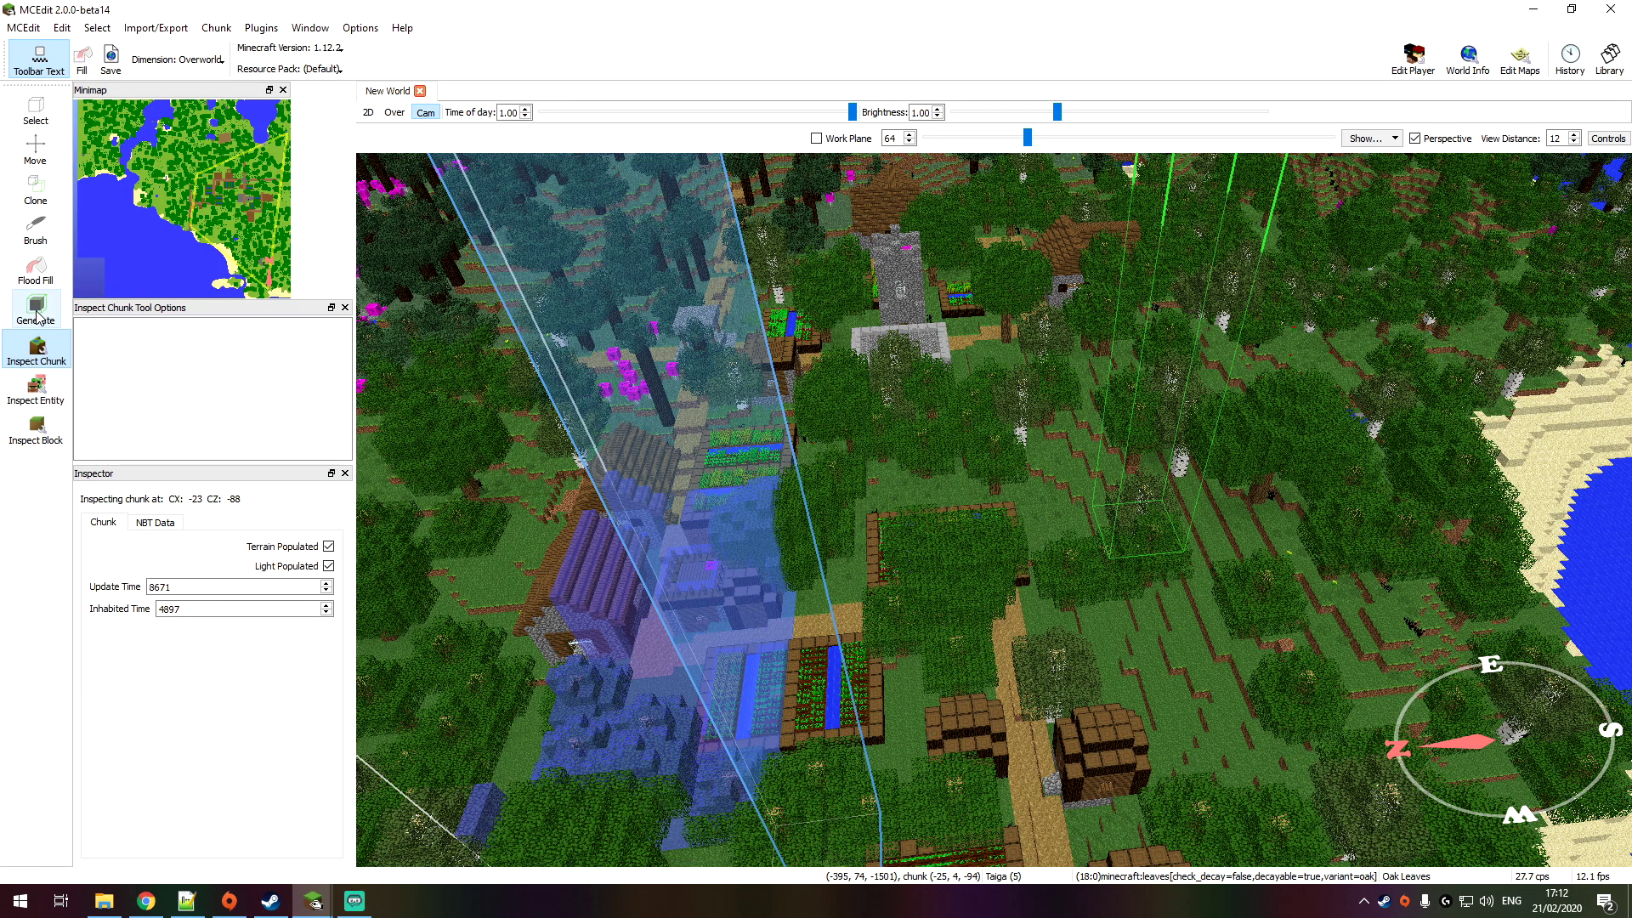
# Step: Switch to the Generate tool, set the Koch Snowflake iterations to 1 and open its block chooser
pyautogui.click(36, 311)
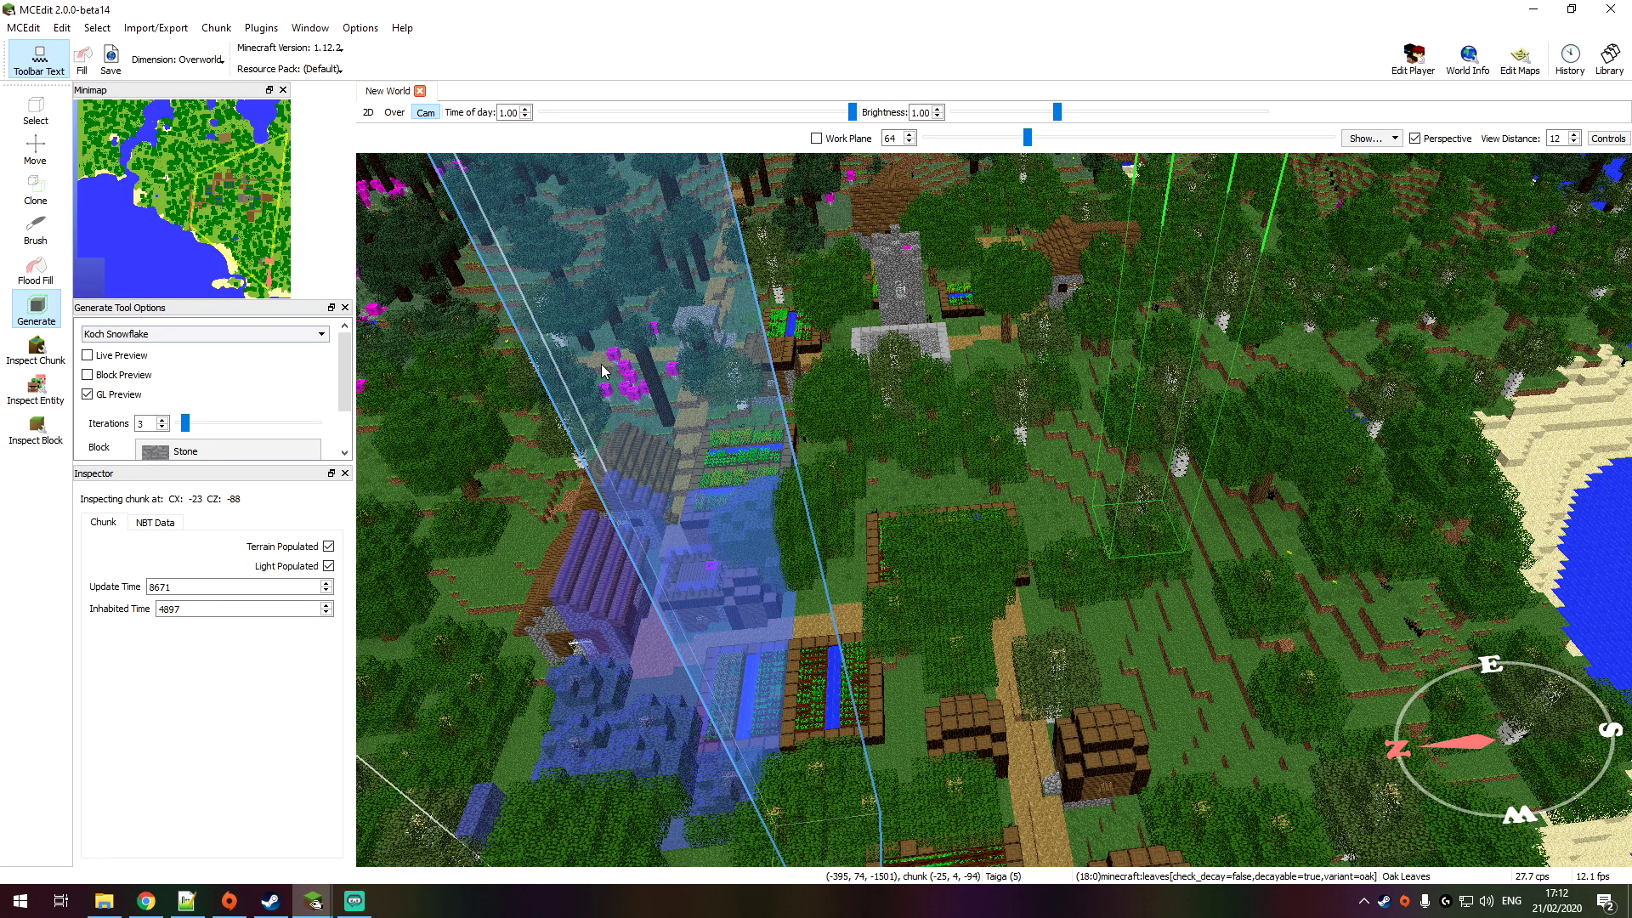
pyautogui.scroll(-2, 317, 440)
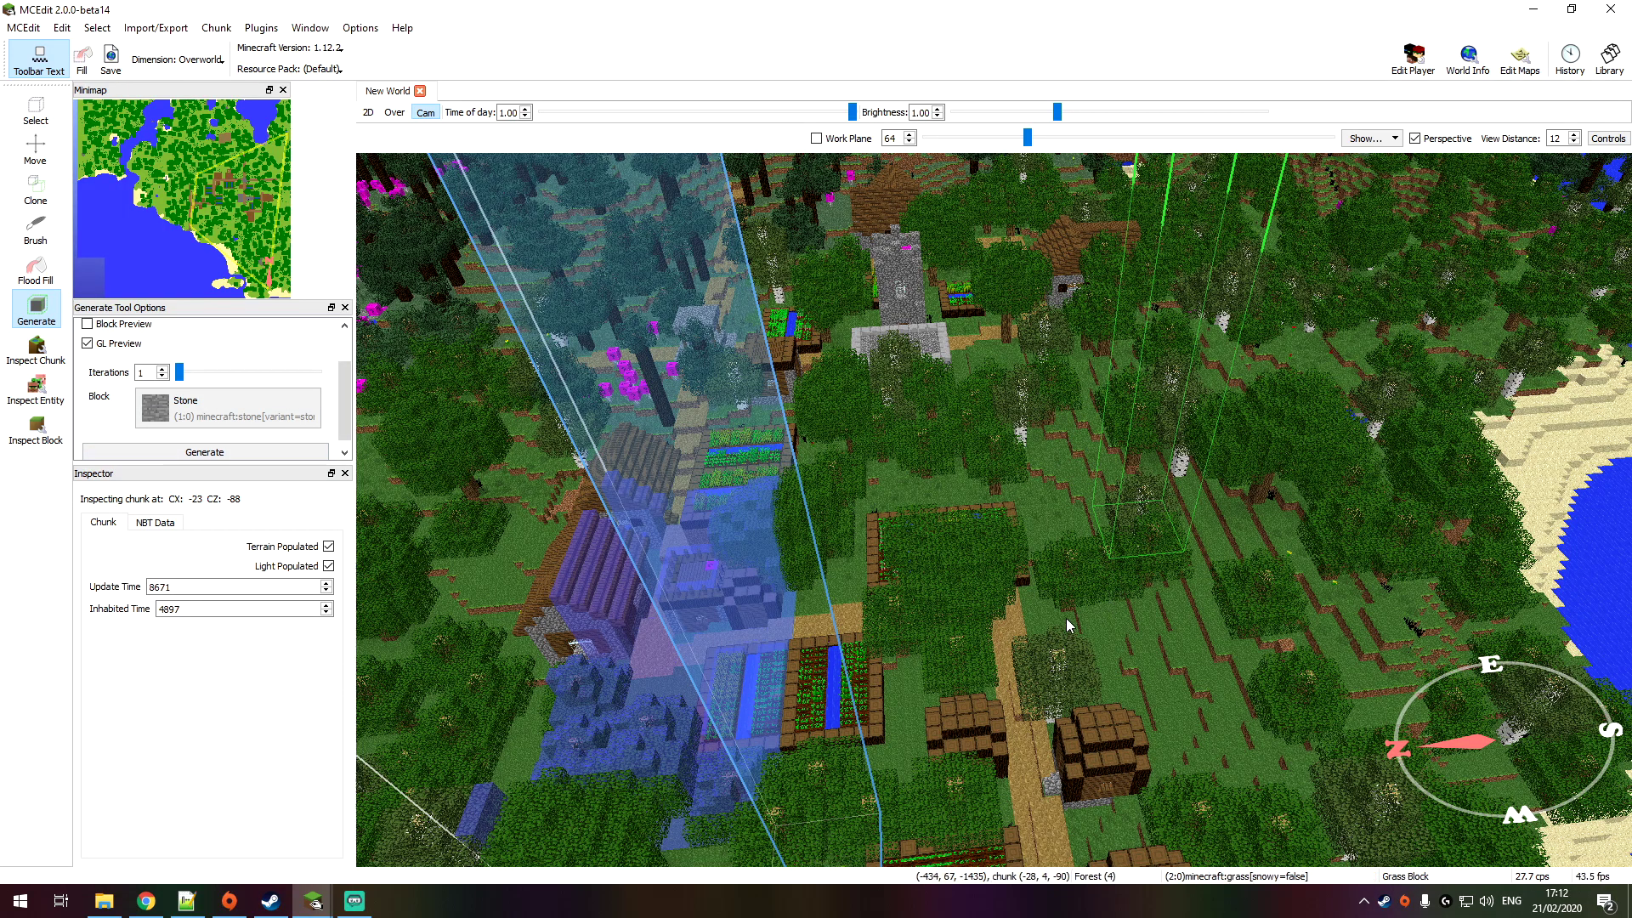
pyautogui.click(136, 451)
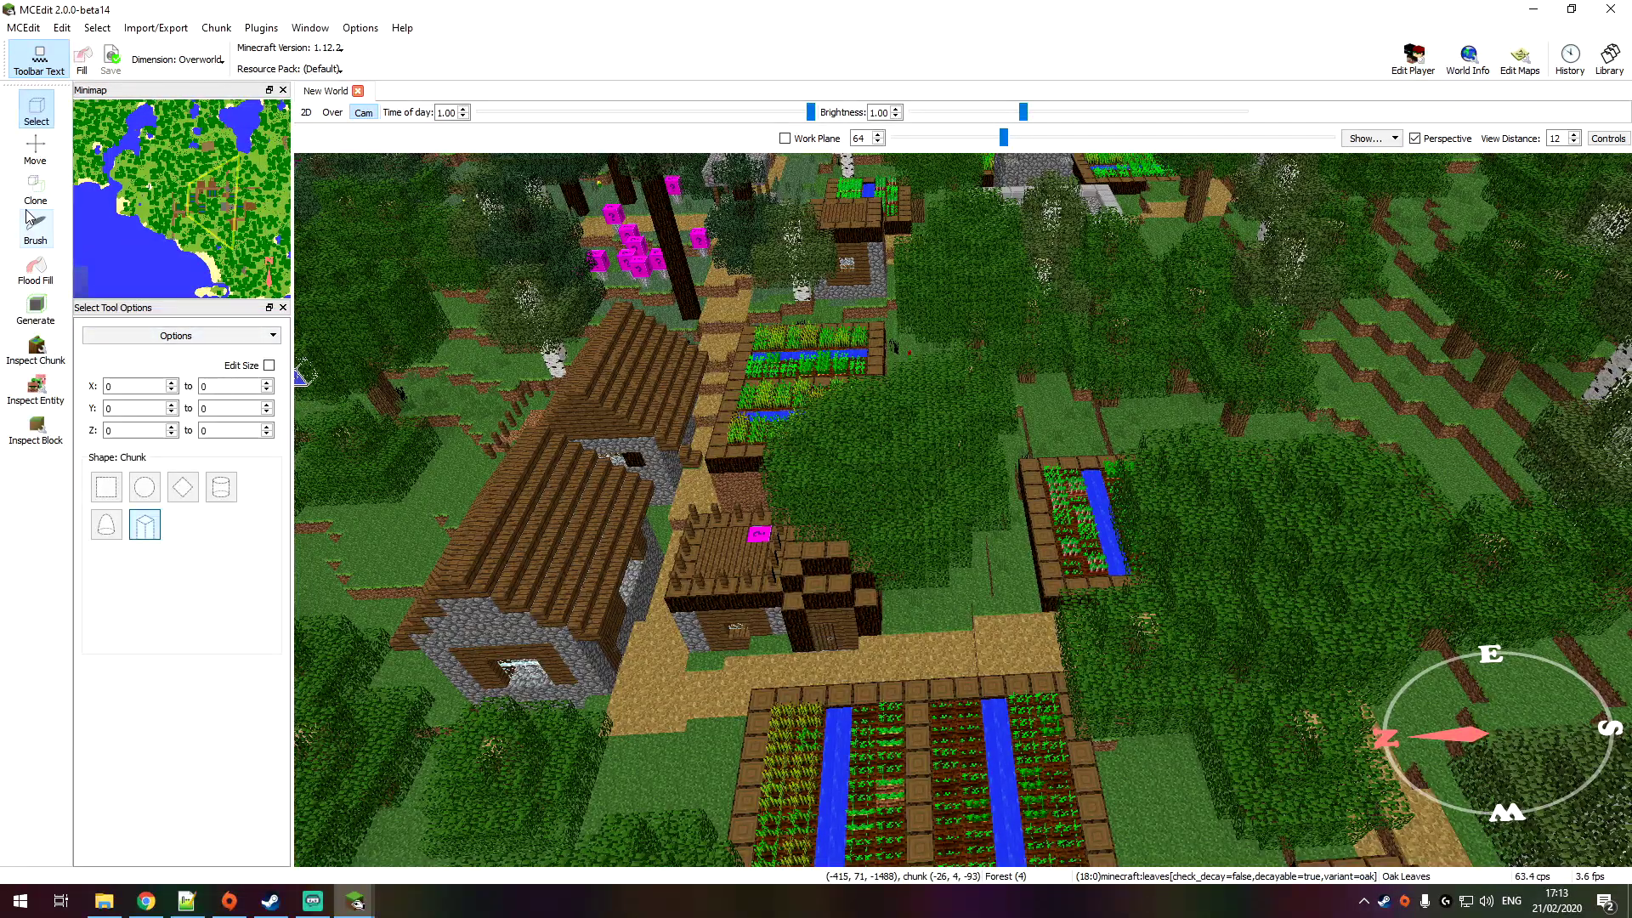
# Step: Activate the Generate tool, browse the available blocks for the Koch Snowflake and cancel the block choice
pyautogui.click(36, 305)
pyautogui.click(204, 458)
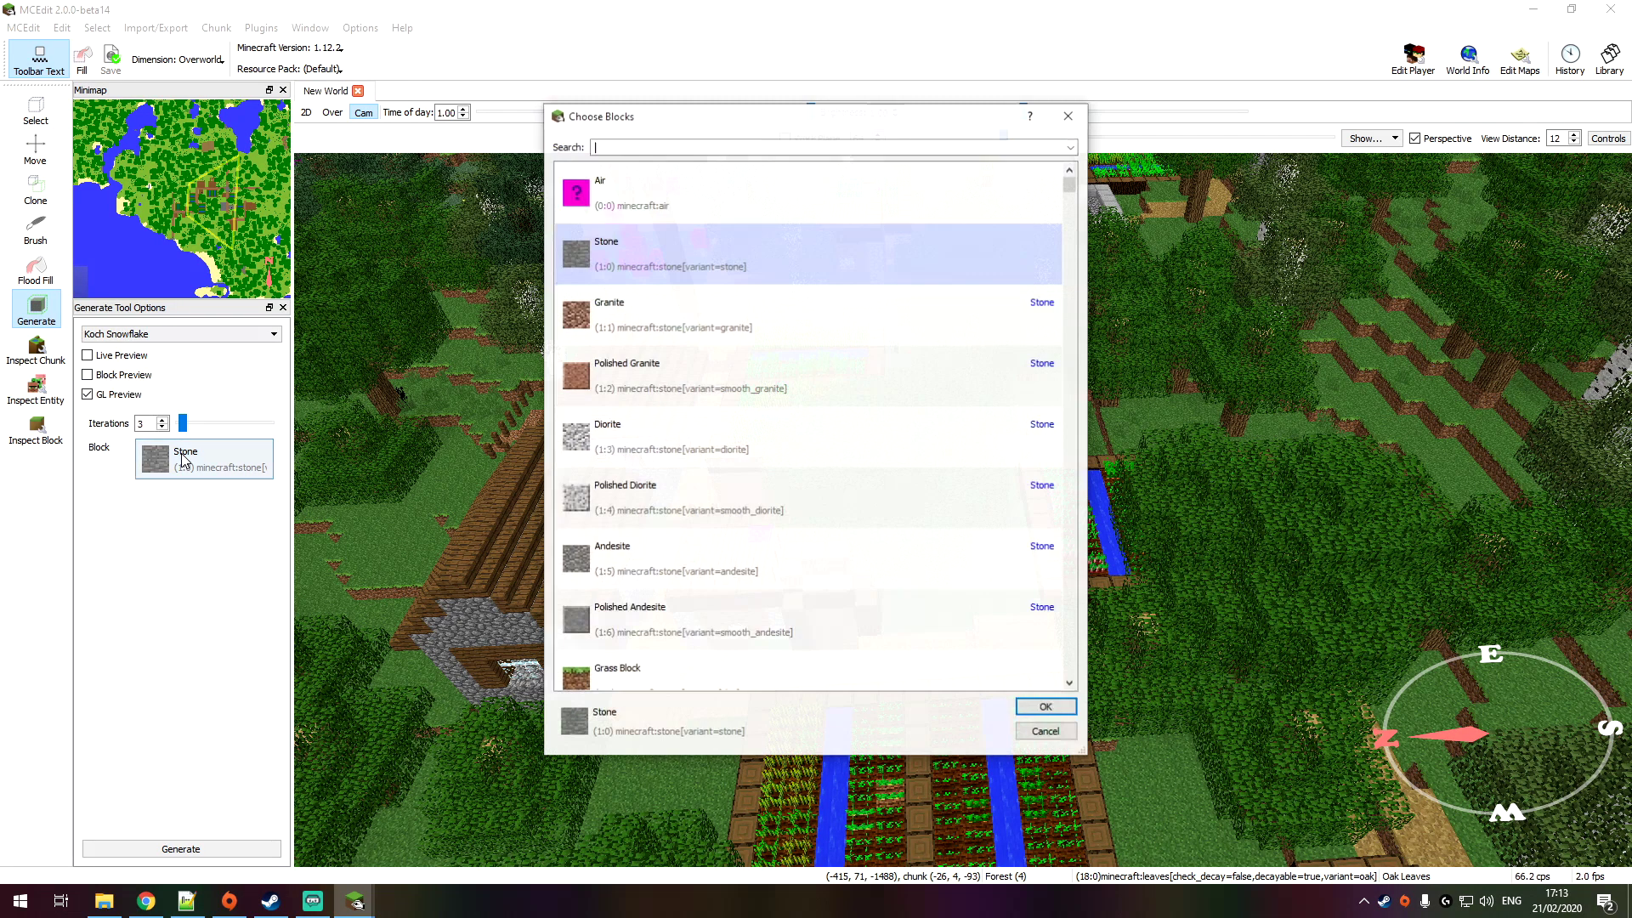
pyautogui.scroll(-3, 1072, 379)
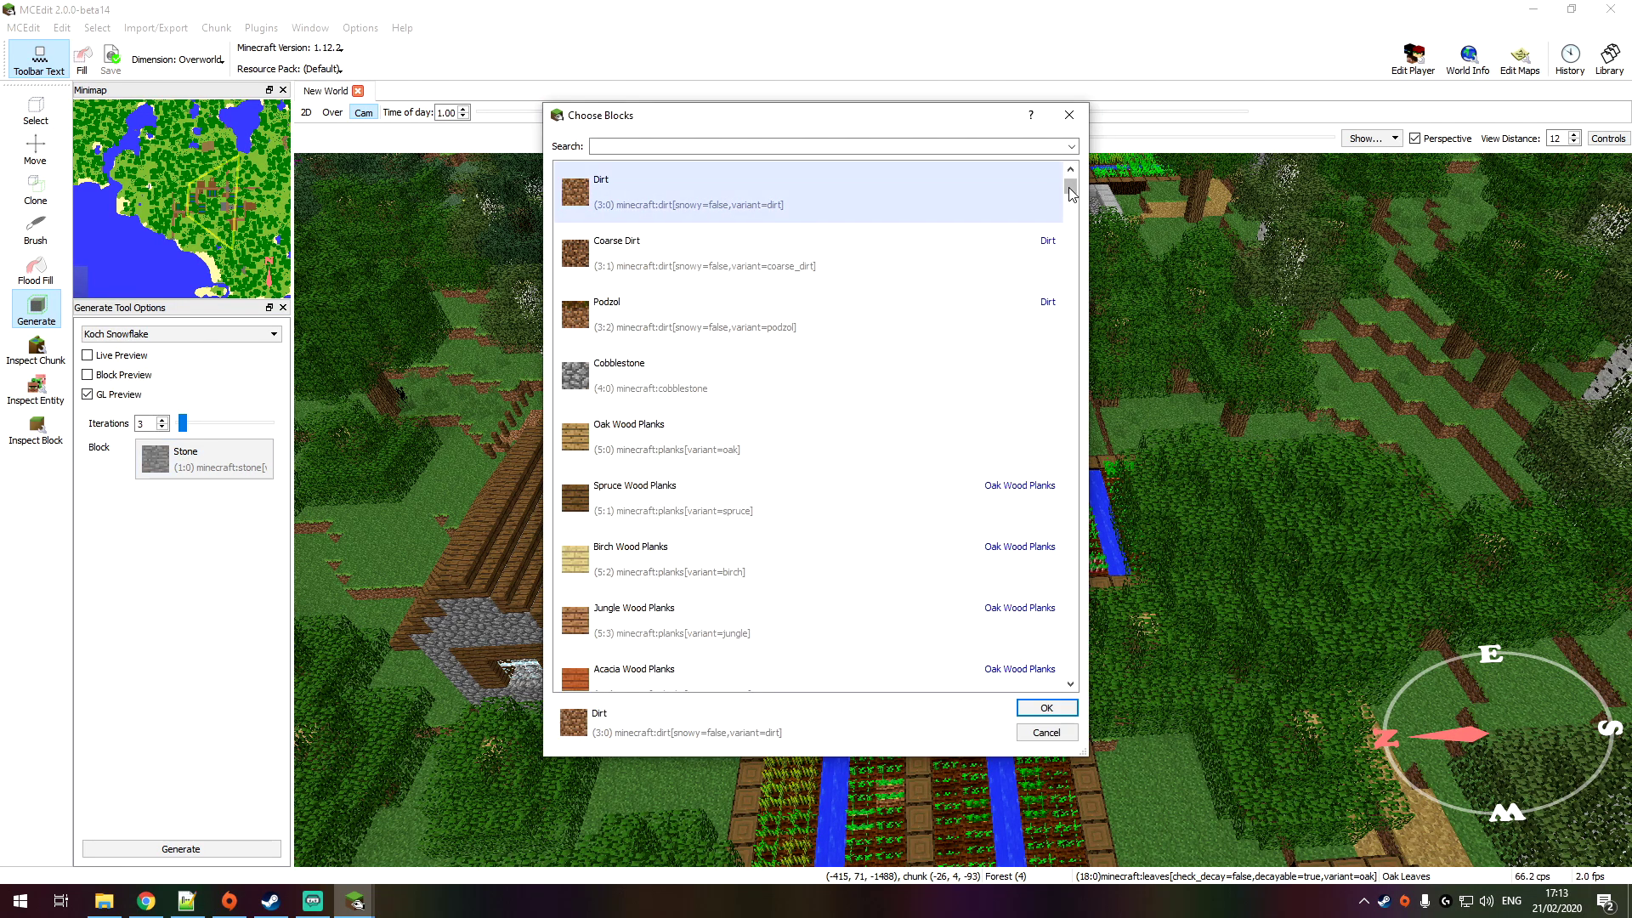
pyautogui.moveTo(1069, 188); pyautogui.dragTo(1056, 557)
pyautogui.click(1047, 732)
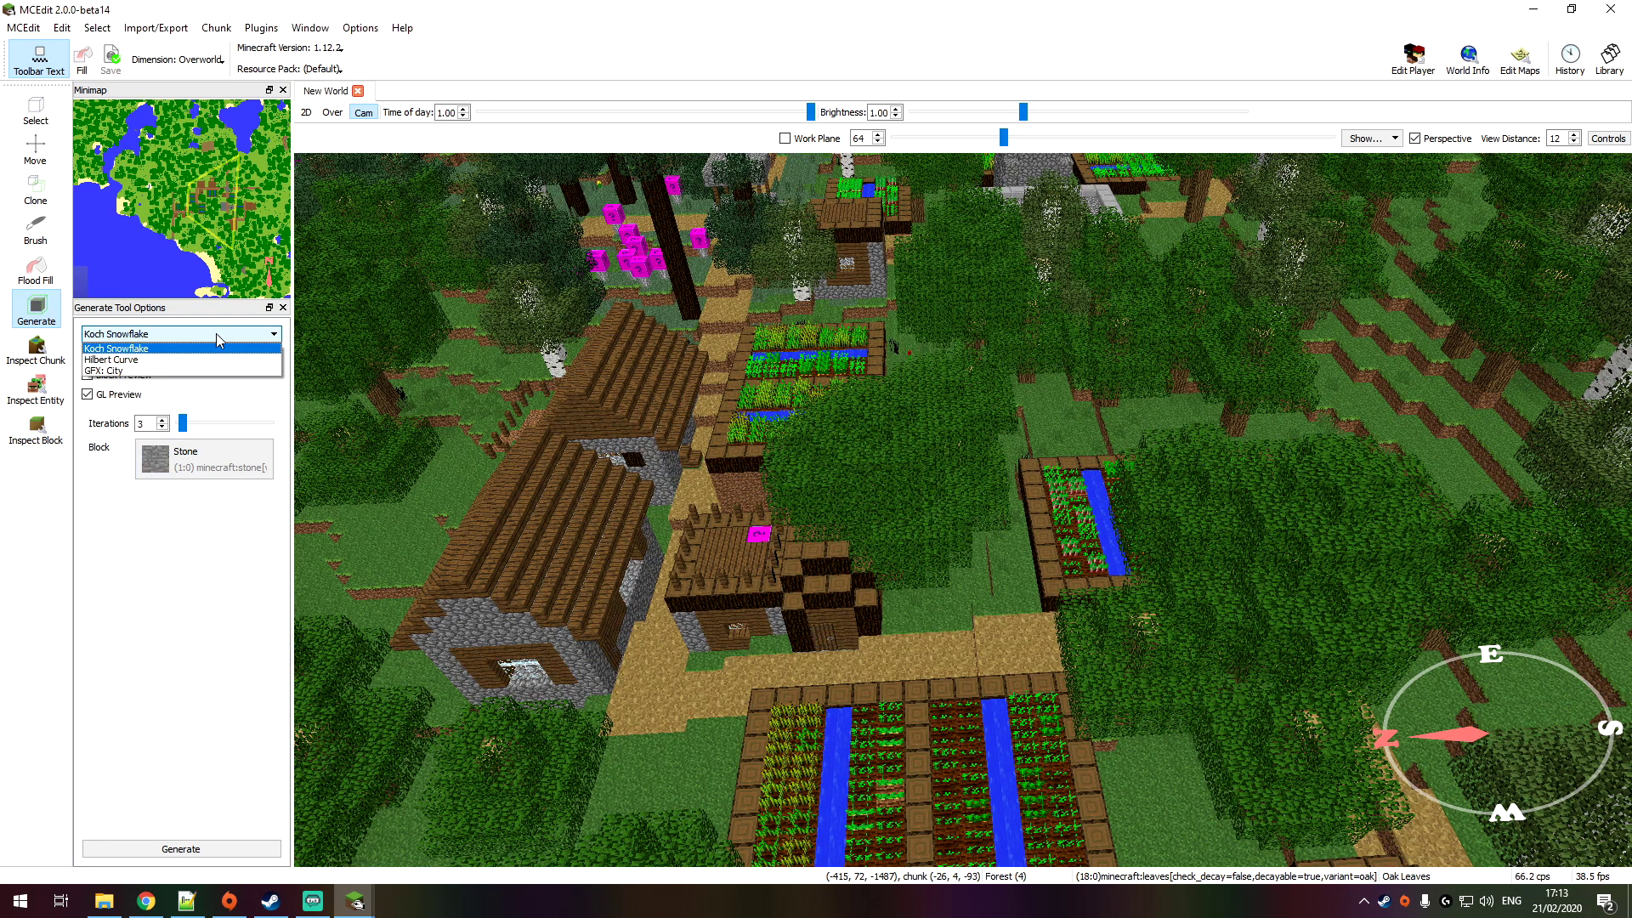
# Step: Flood fill part of the house roof and the leaves of the tree beside the farm with Stone, and undo the fills
pyautogui.click(54, 275)
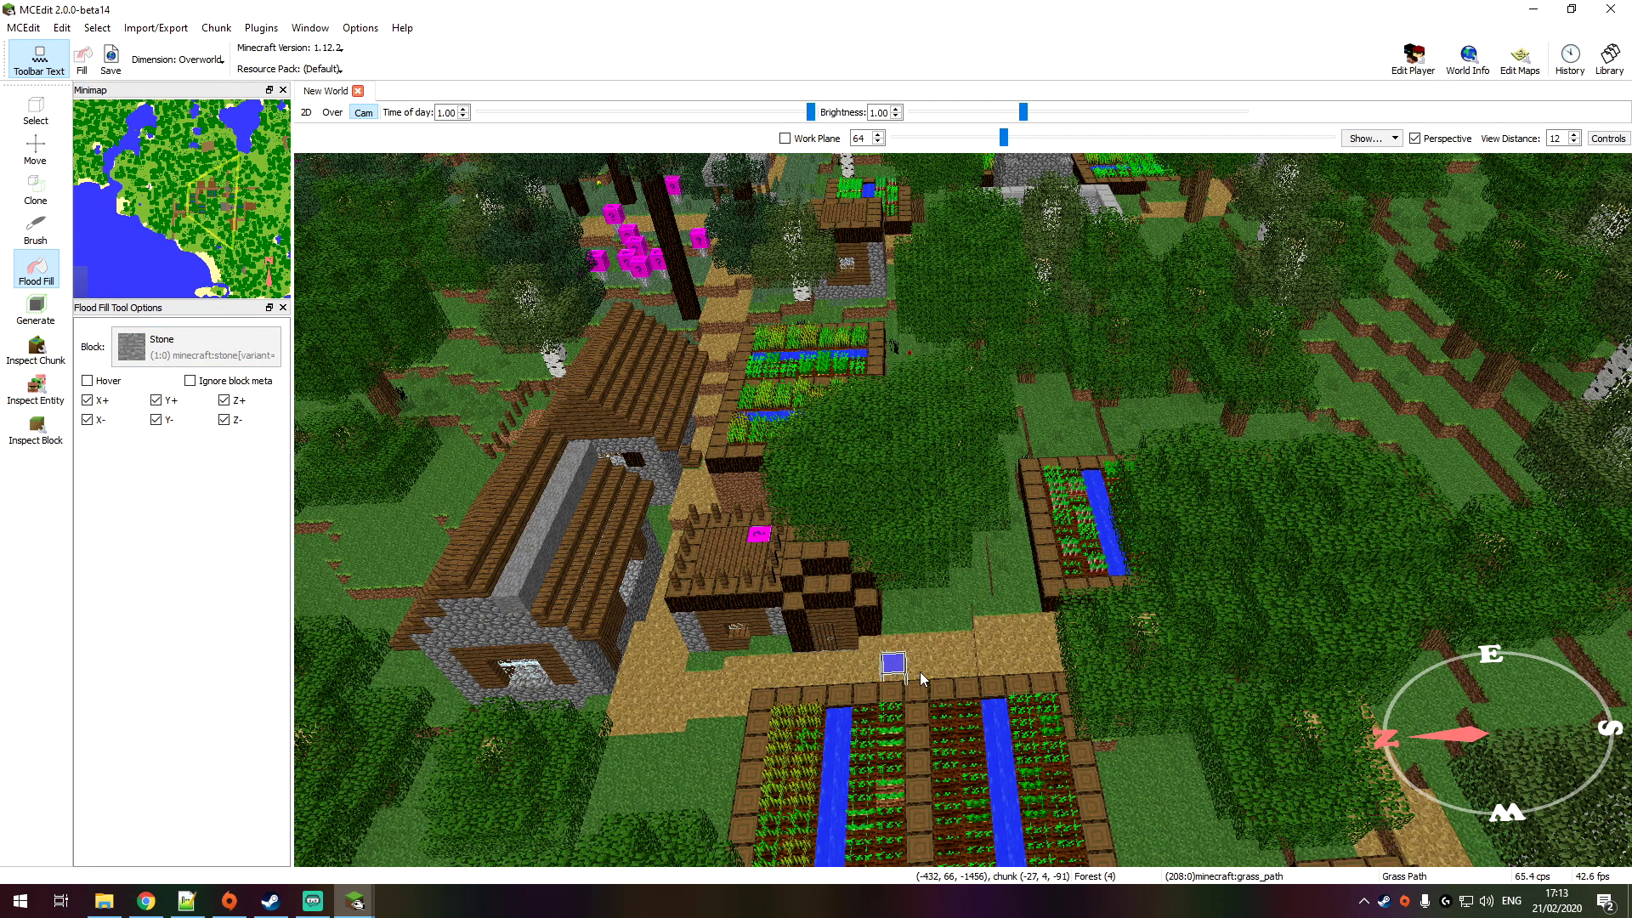
pyautogui.click(1045, 660)
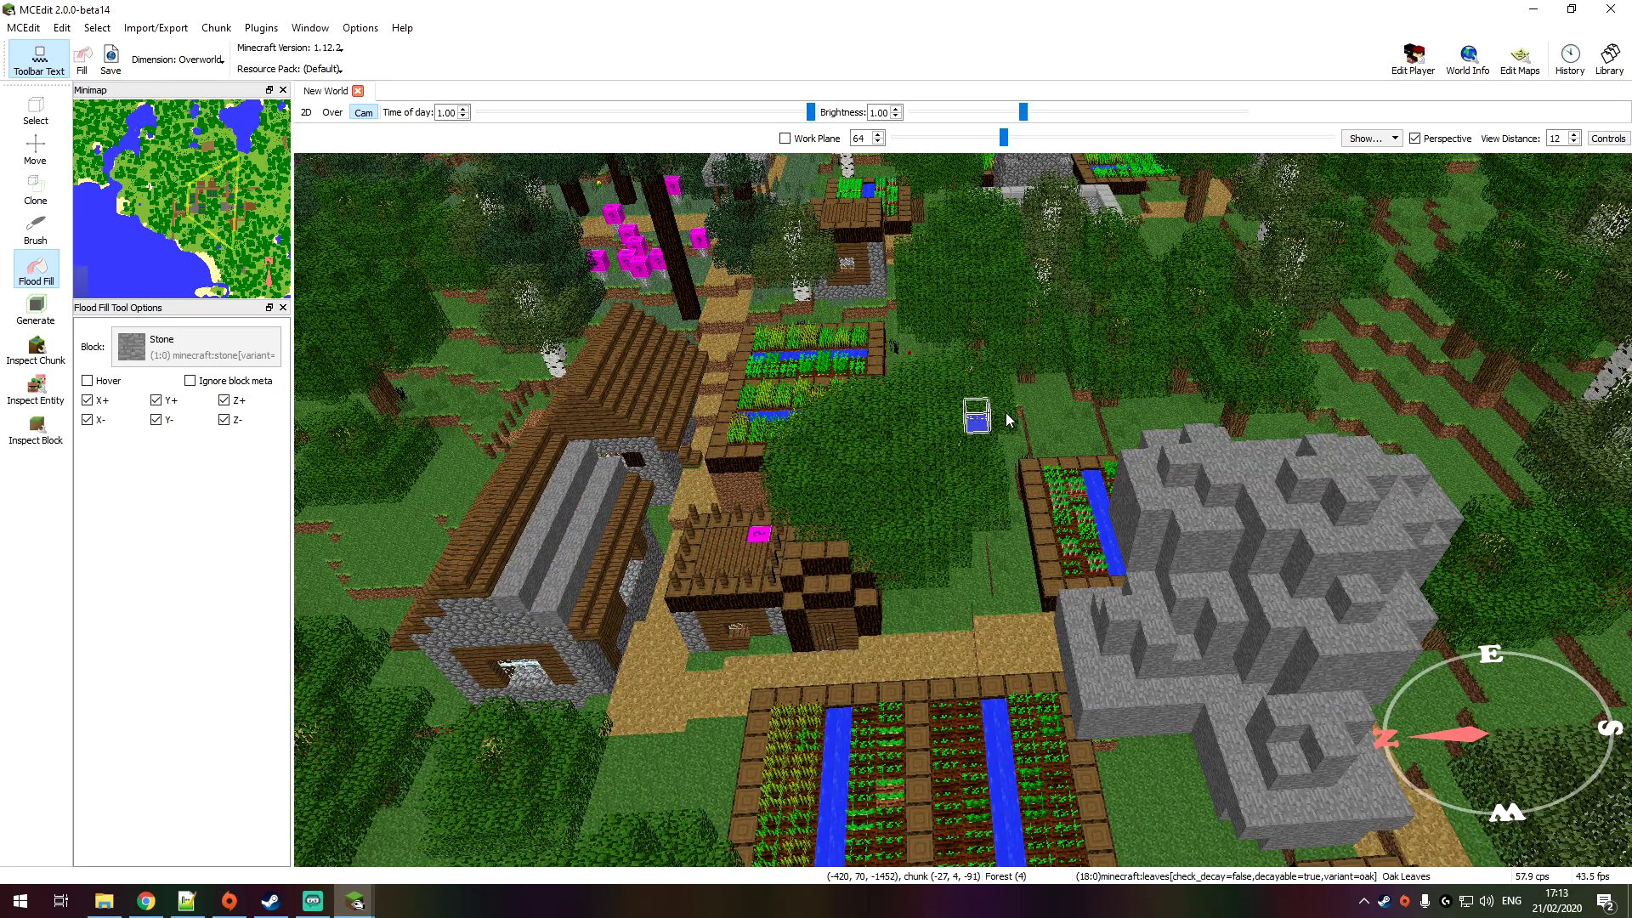
pyautogui.hotkey('ctrl', 'z')
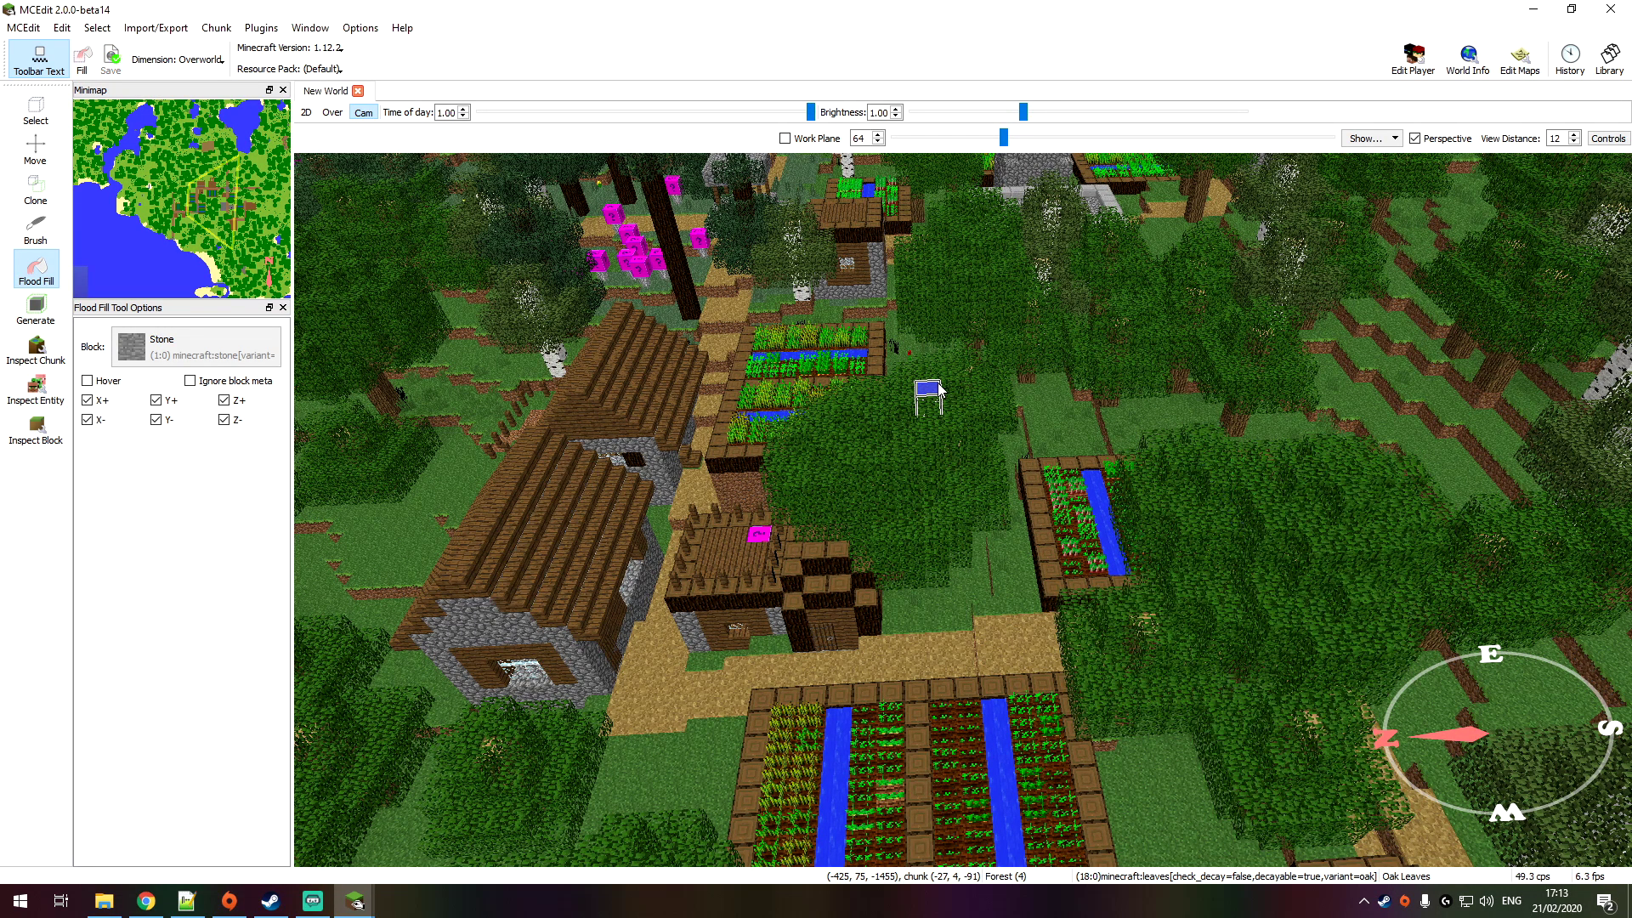
# Step: Flood fill the grass beside the village house with Stone
pyautogui.moveTo(637, 453); pyautogui.dragTo(629, 469, button='right')
pyautogui.press('a')
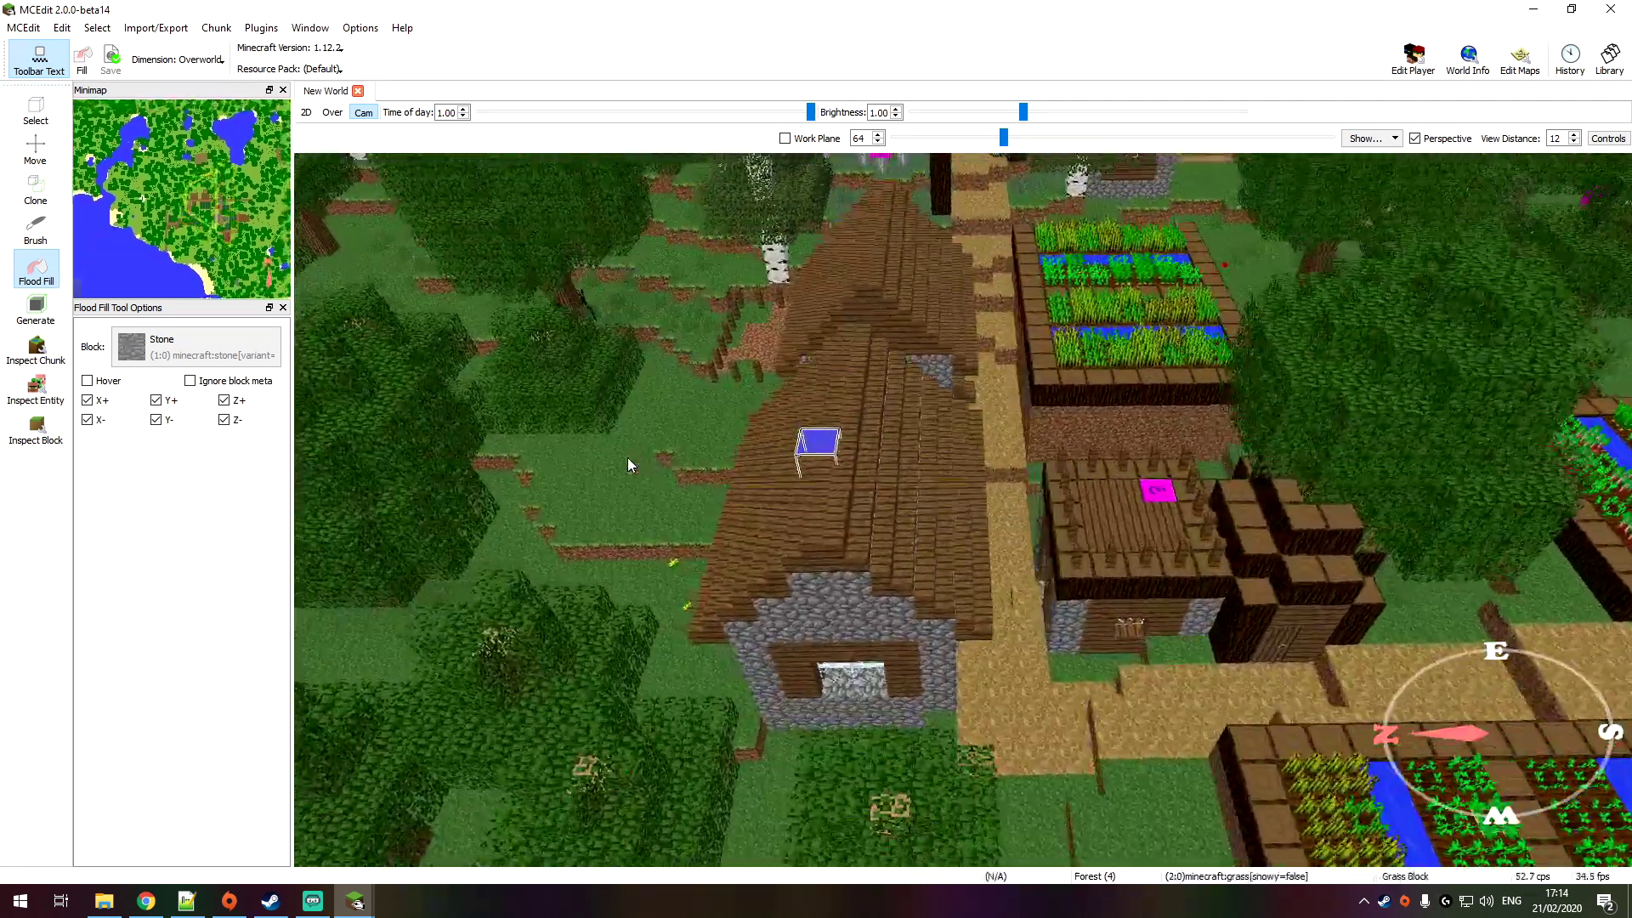
pyautogui.press('w')
pyautogui.press('a')
pyautogui.press('s')
pyautogui.press('d')
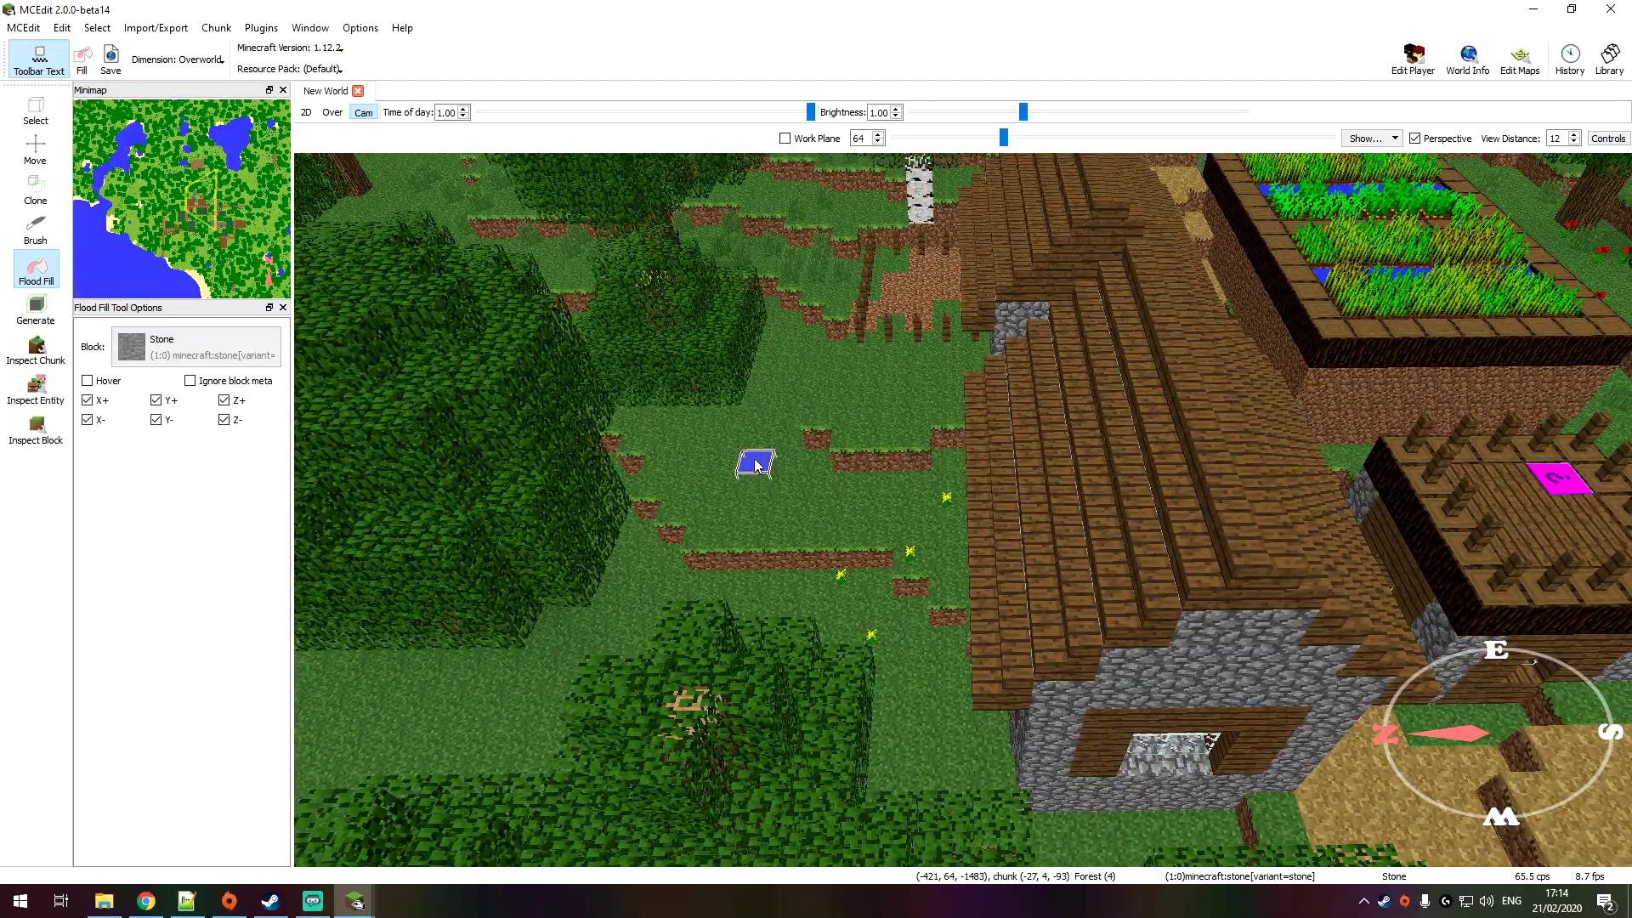
pyautogui.press('s')
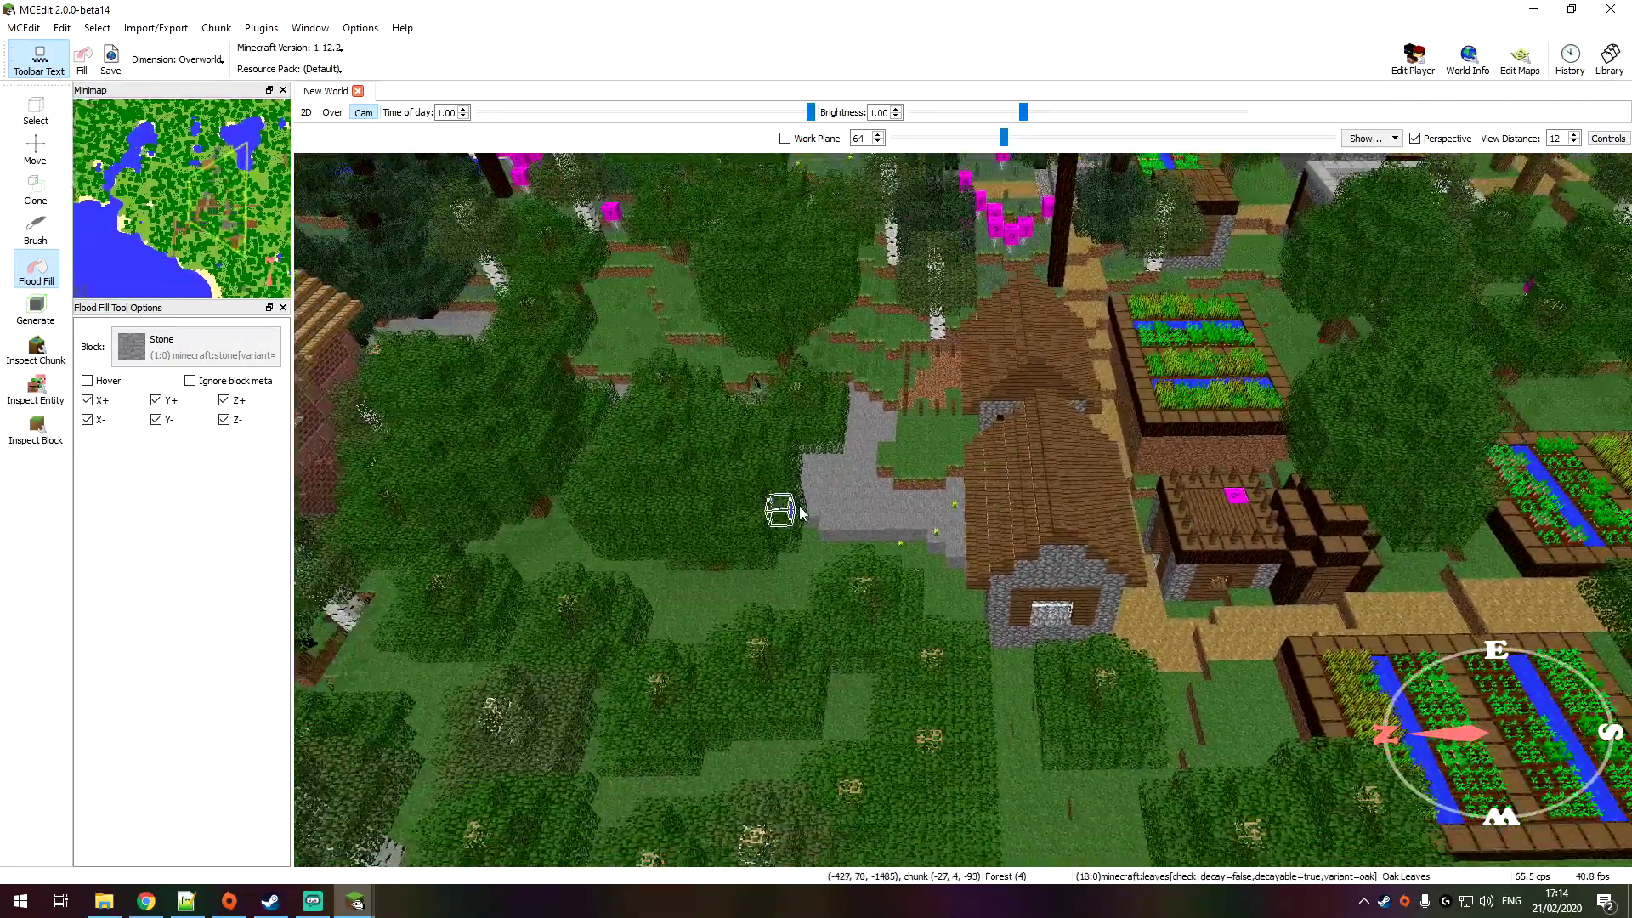
pyautogui.press('w')
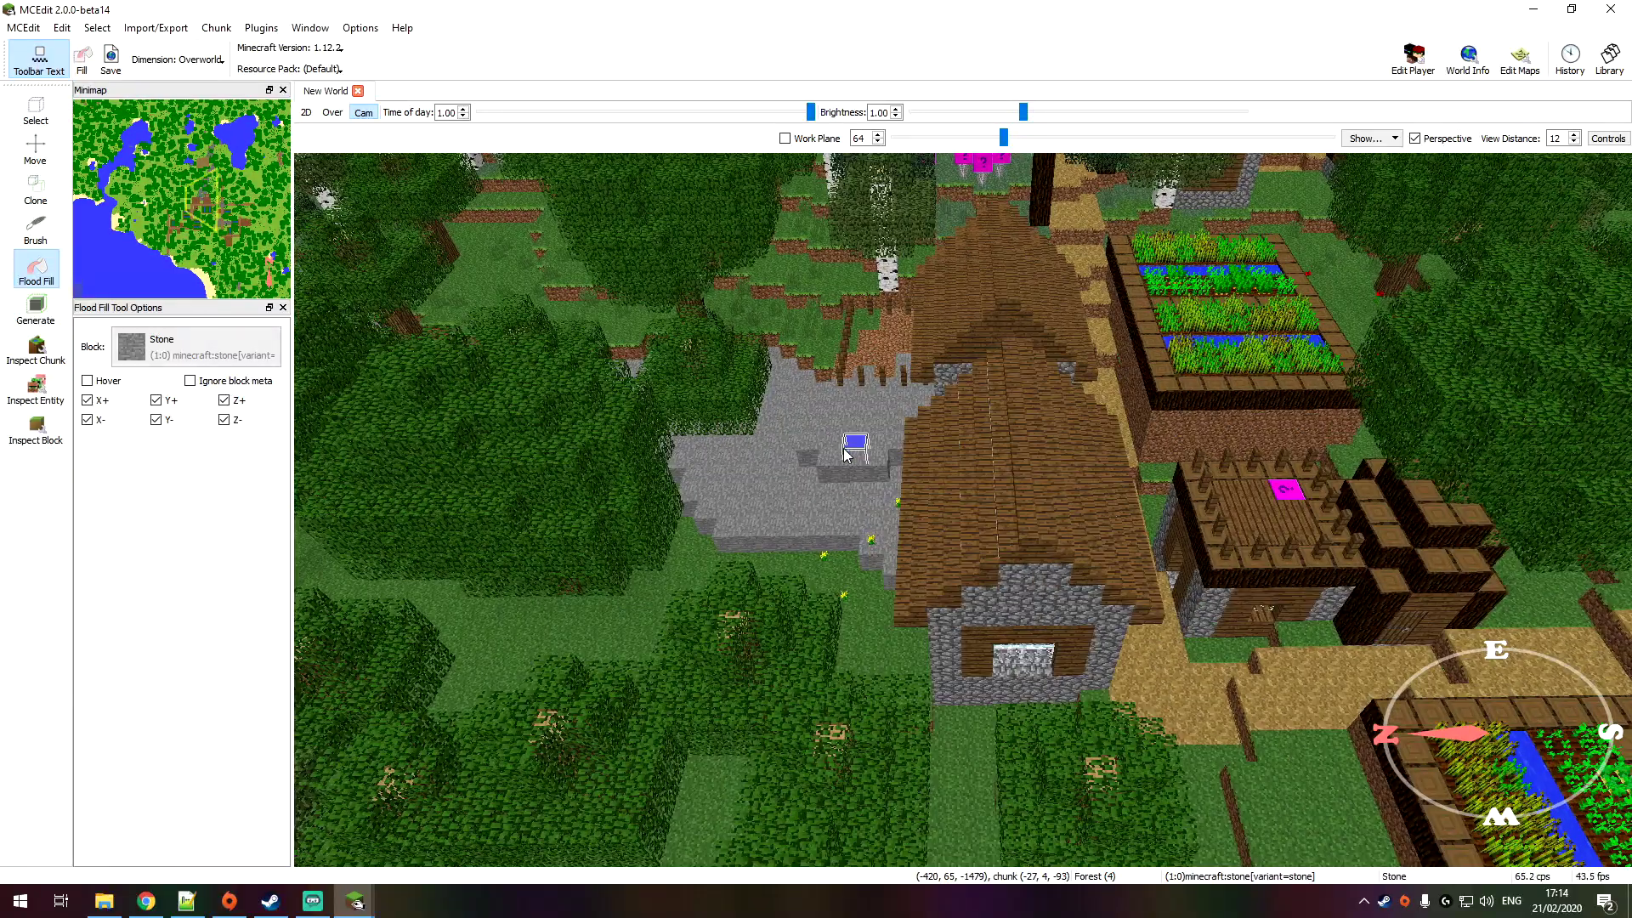
# Step: Try to cut the stone-filled ground beside the house, and dismiss the error report
pyautogui.hotkey('ctrl', 'x')
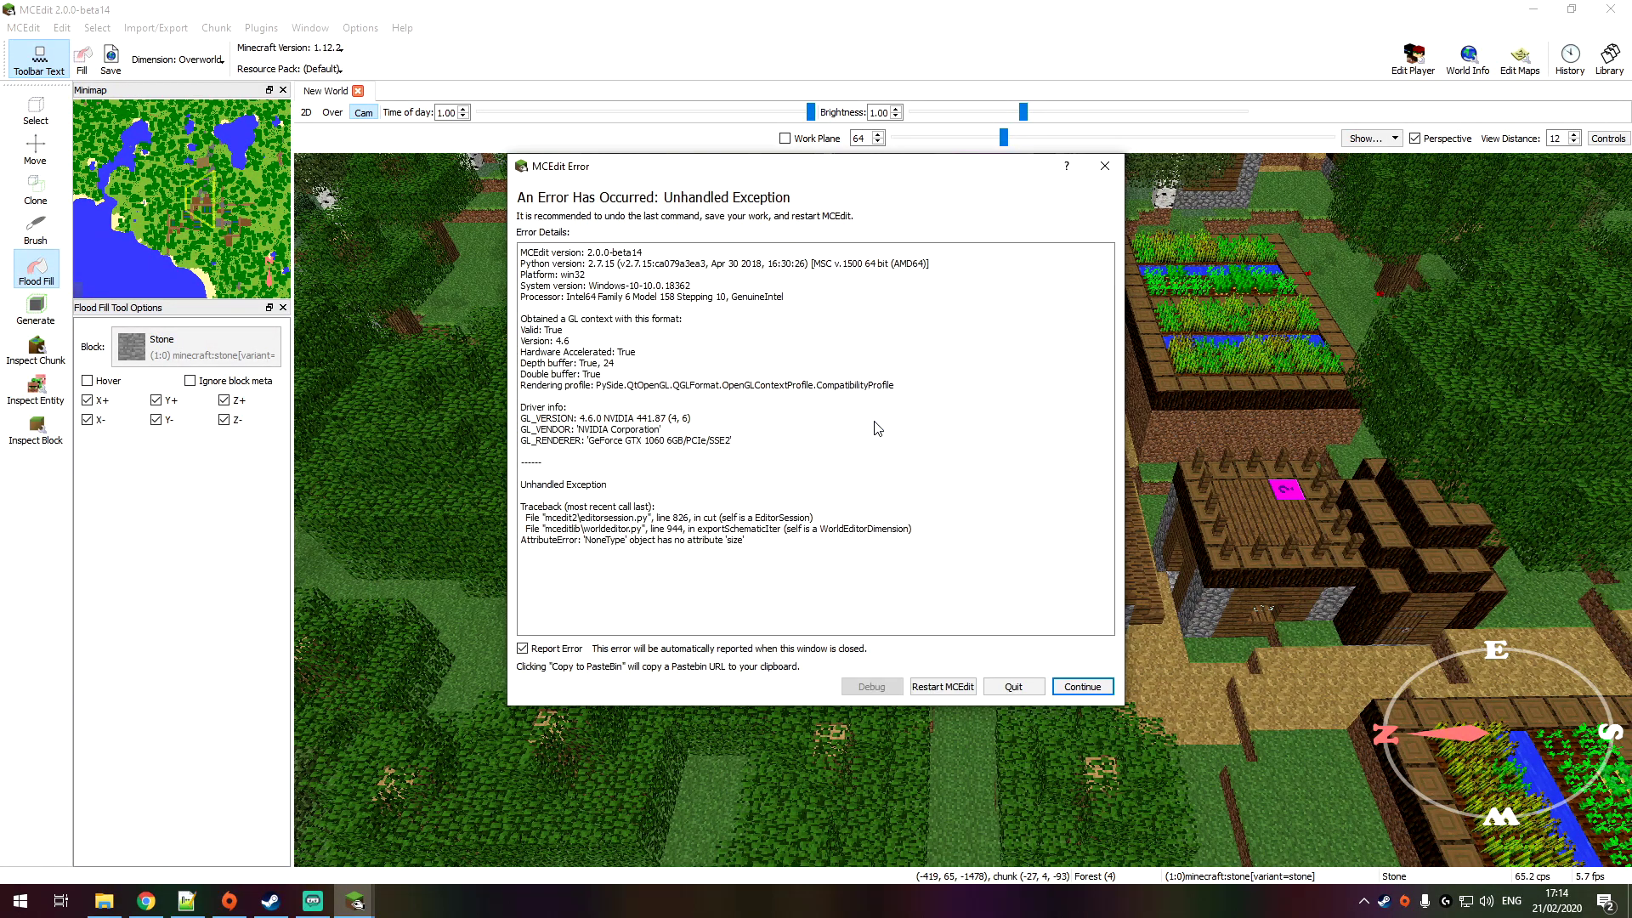
pyautogui.click(1082, 687)
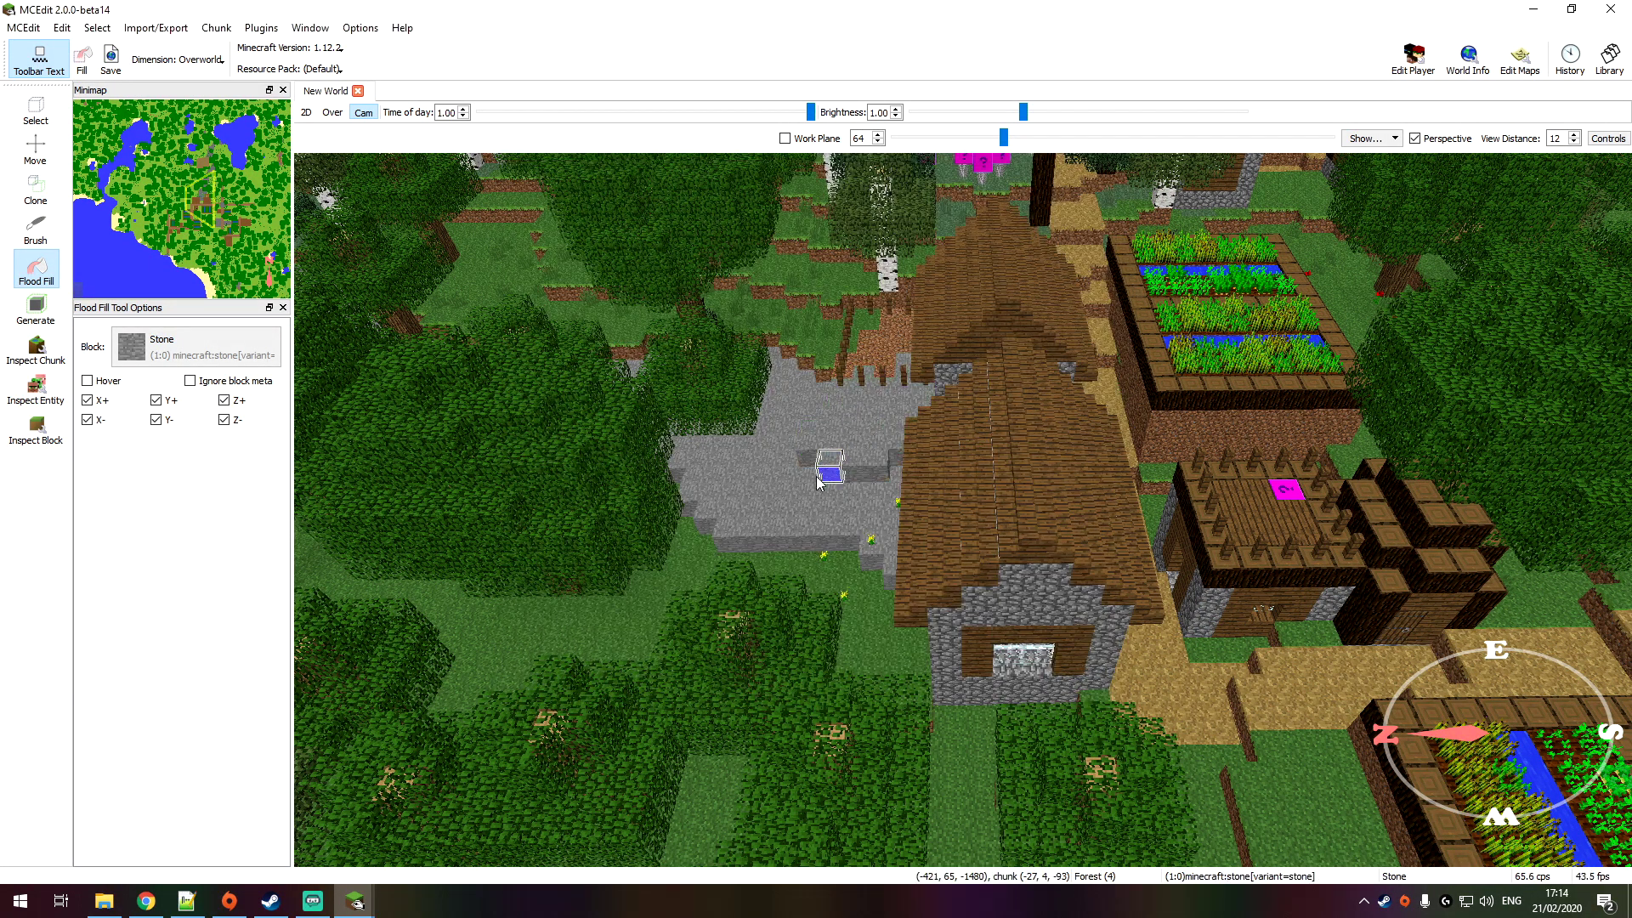
# Step: Flood fill the stone-covered ground beside the house with the Wood block (17:15)
pyautogui.press('s')
pyautogui.moveTo(899, 671); pyautogui.dragTo(881, 546, button='right')
pyautogui.press('a')
pyautogui.press('w')
pyautogui.press('d')
pyautogui.click(242, 361)
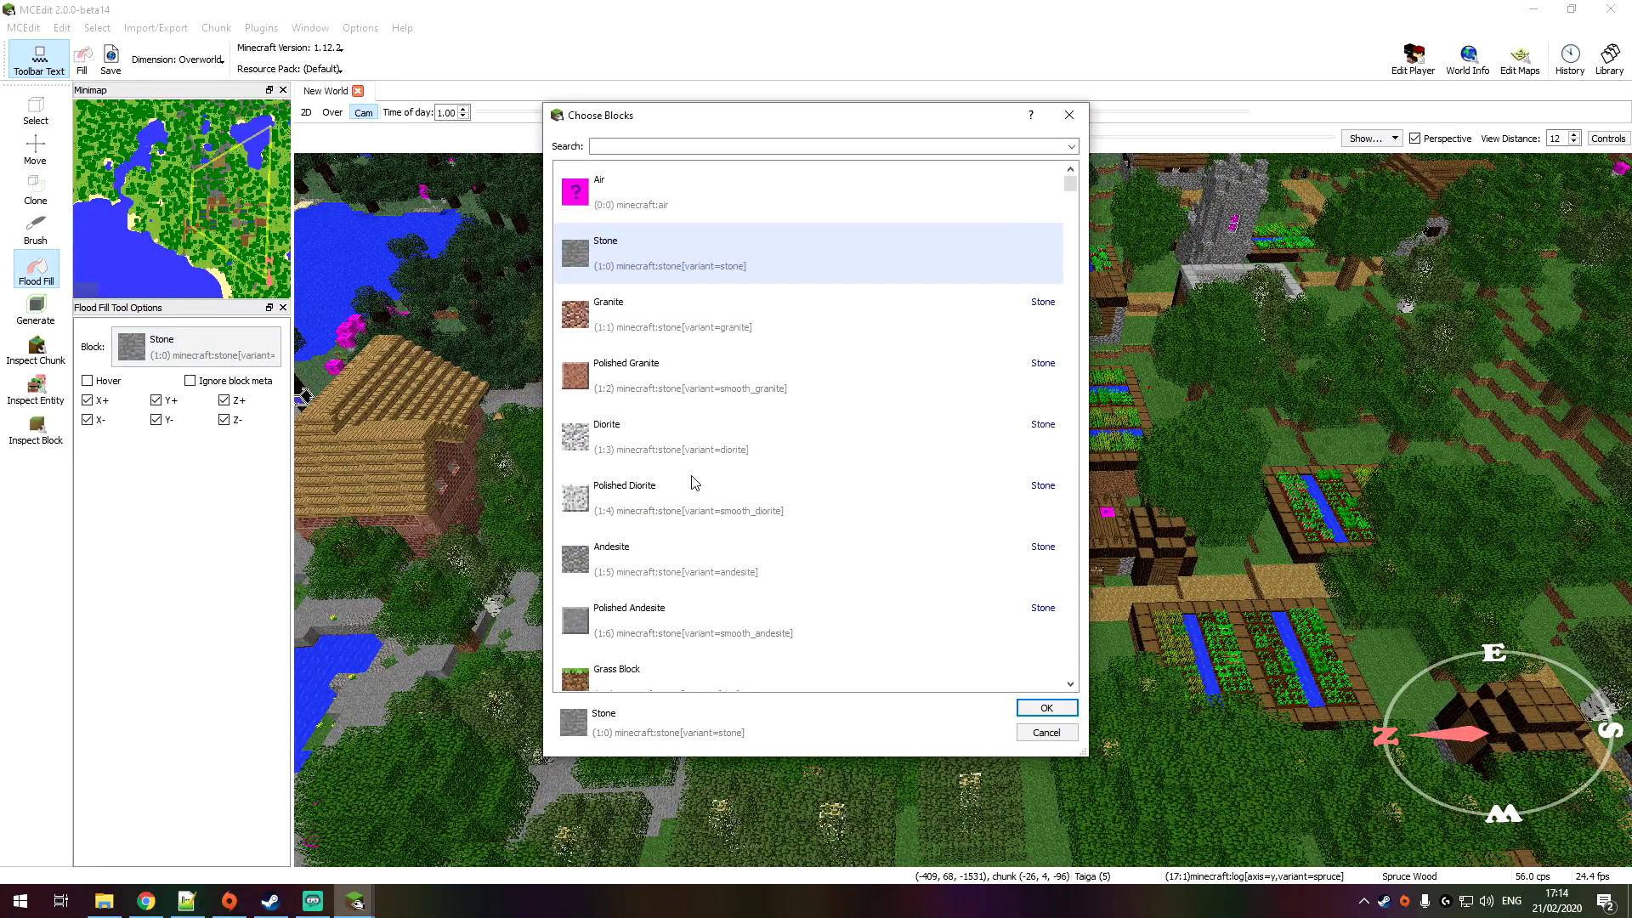
pyautogui.scroll(-10, 882, 324)
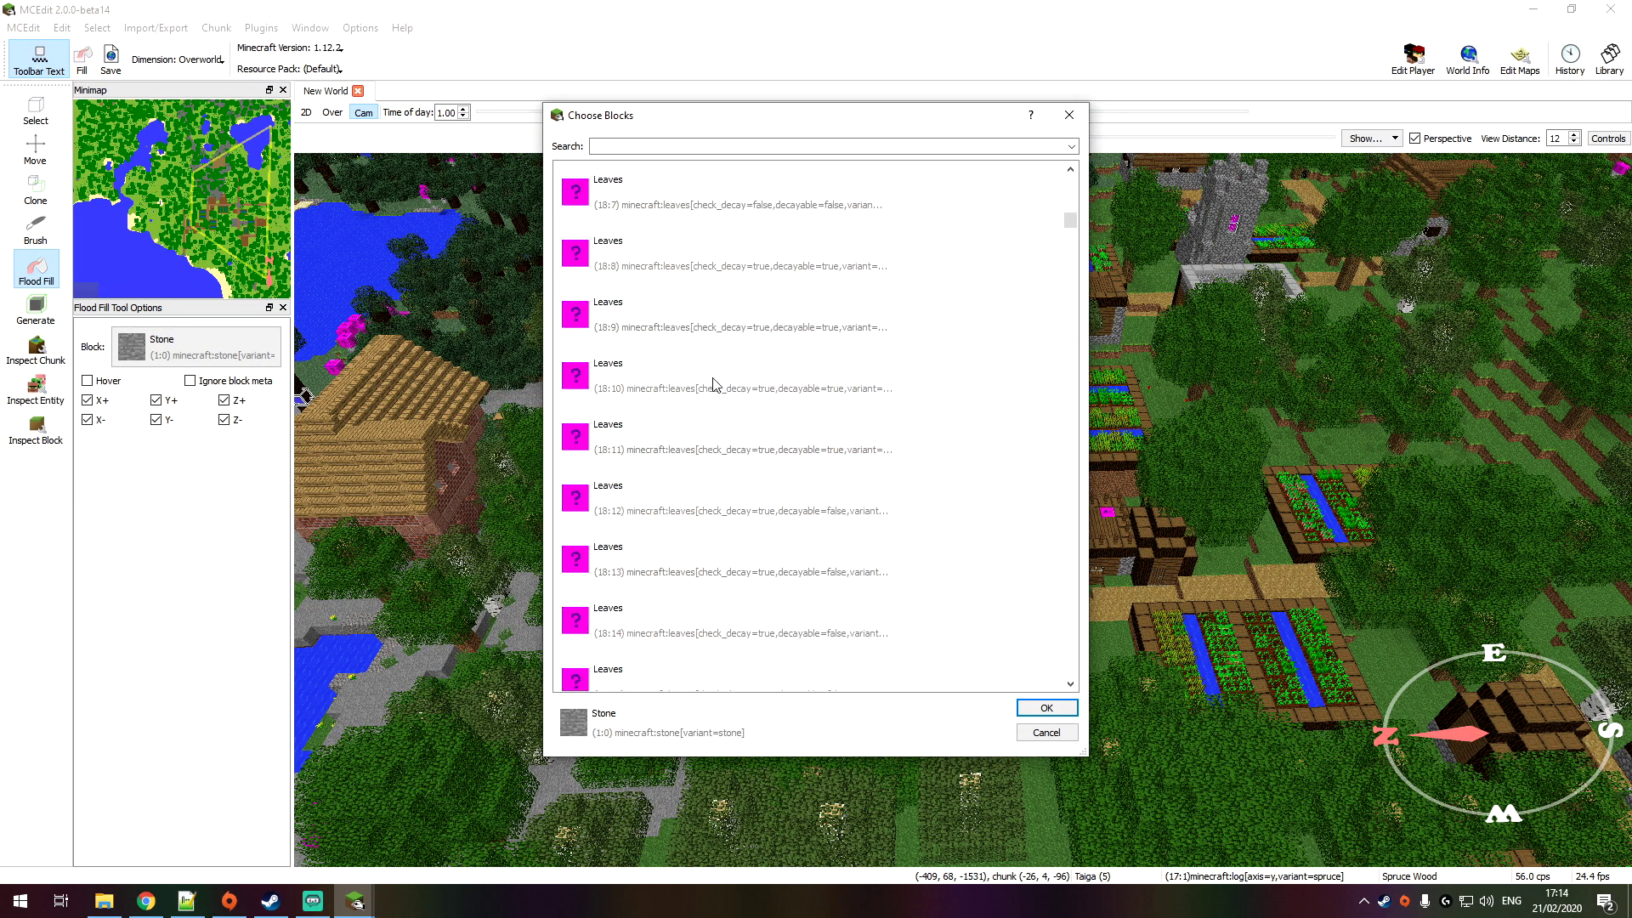
pyautogui.scroll(3, 707, 385)
pyautogui.doubleClick(708, 255)
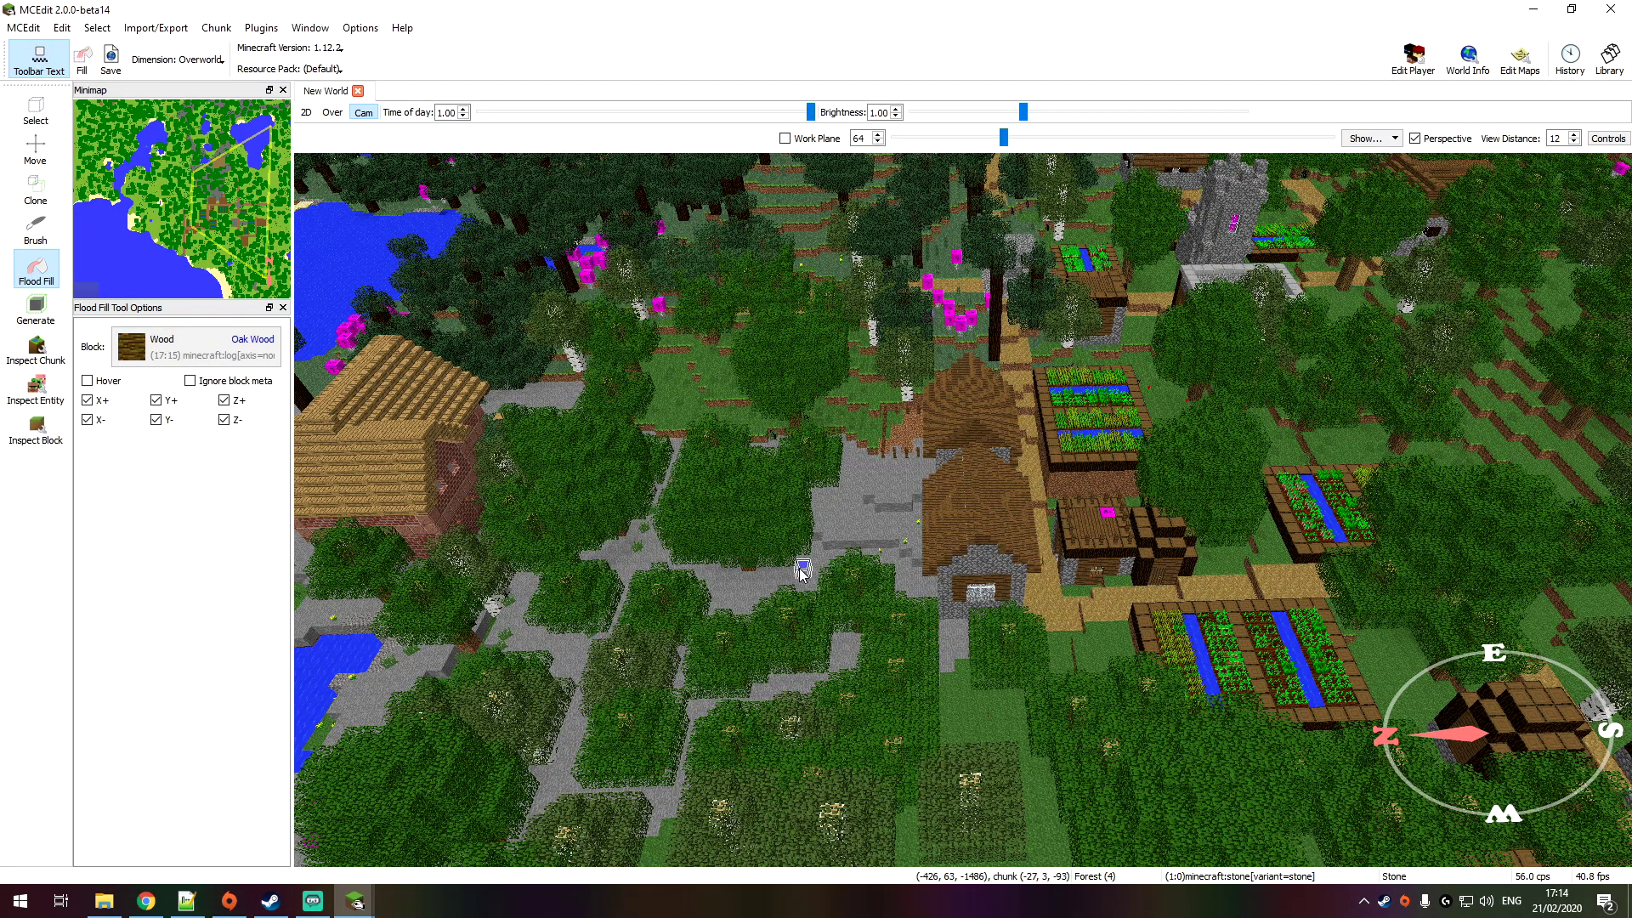
pyautogui.press('w')
pyautogui.moveTo(796, 583); pyautogui.dragTo(726, 589, button='right')
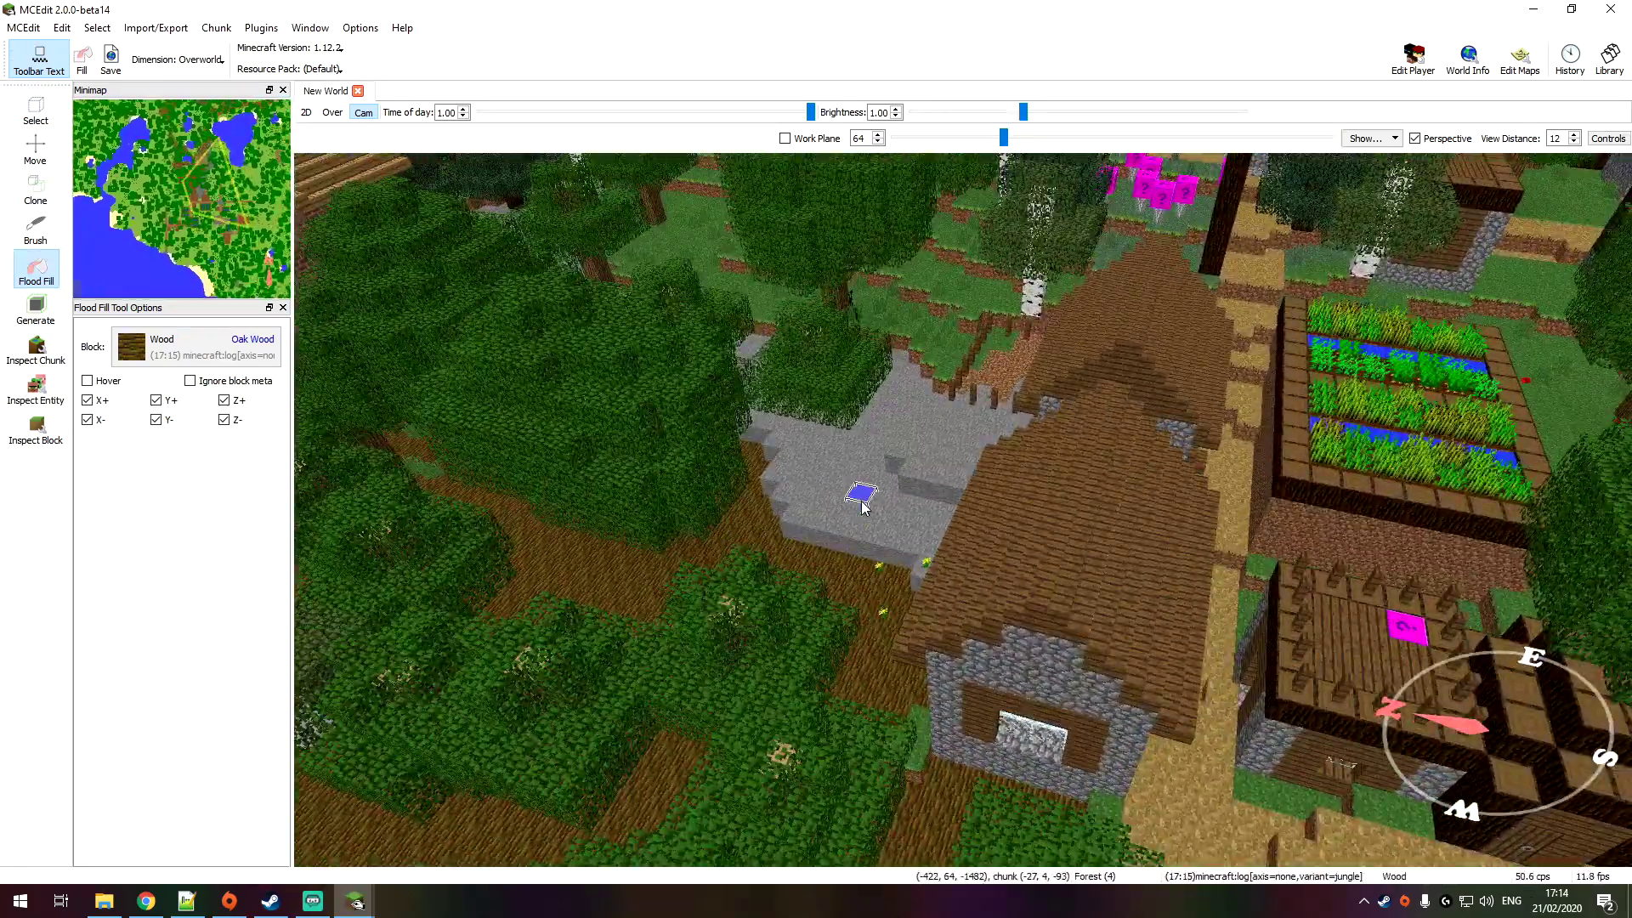
pyautogui.click(863, 503)
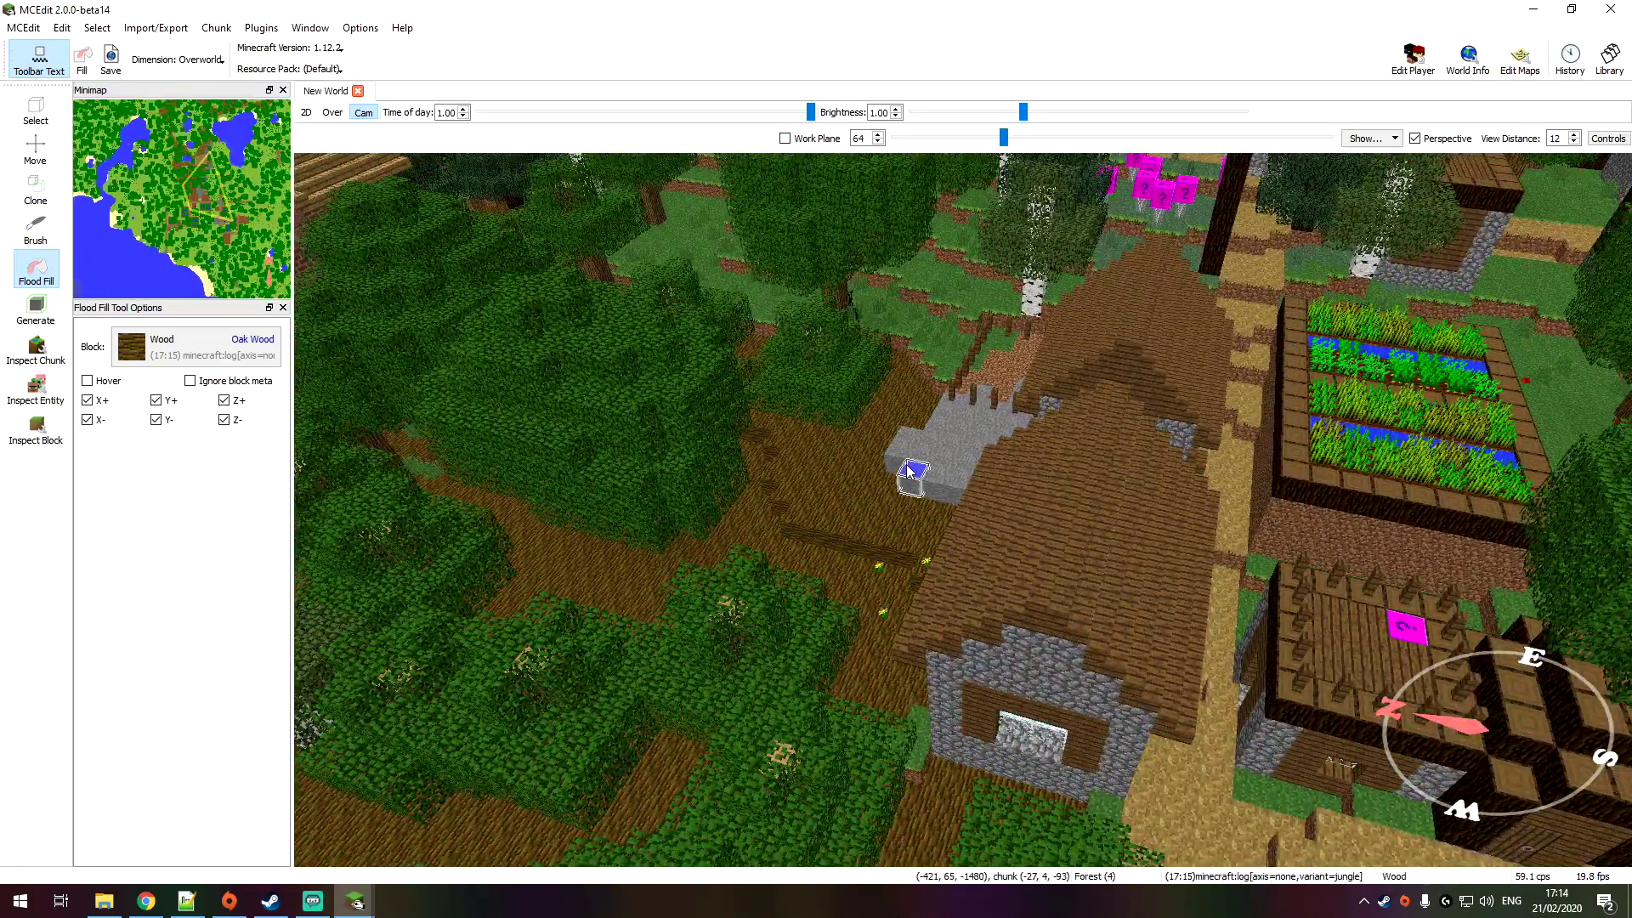
# Step: Flood fill the gravel village path between the houses and farms with Wood (17:15), continuing up the stepped sections beside the house
pyautogui.press('s')
pyautogui.moveTo(927, 470); pyautogui.dragTo(1038, 494, button='right')
pyautogui.press('d')
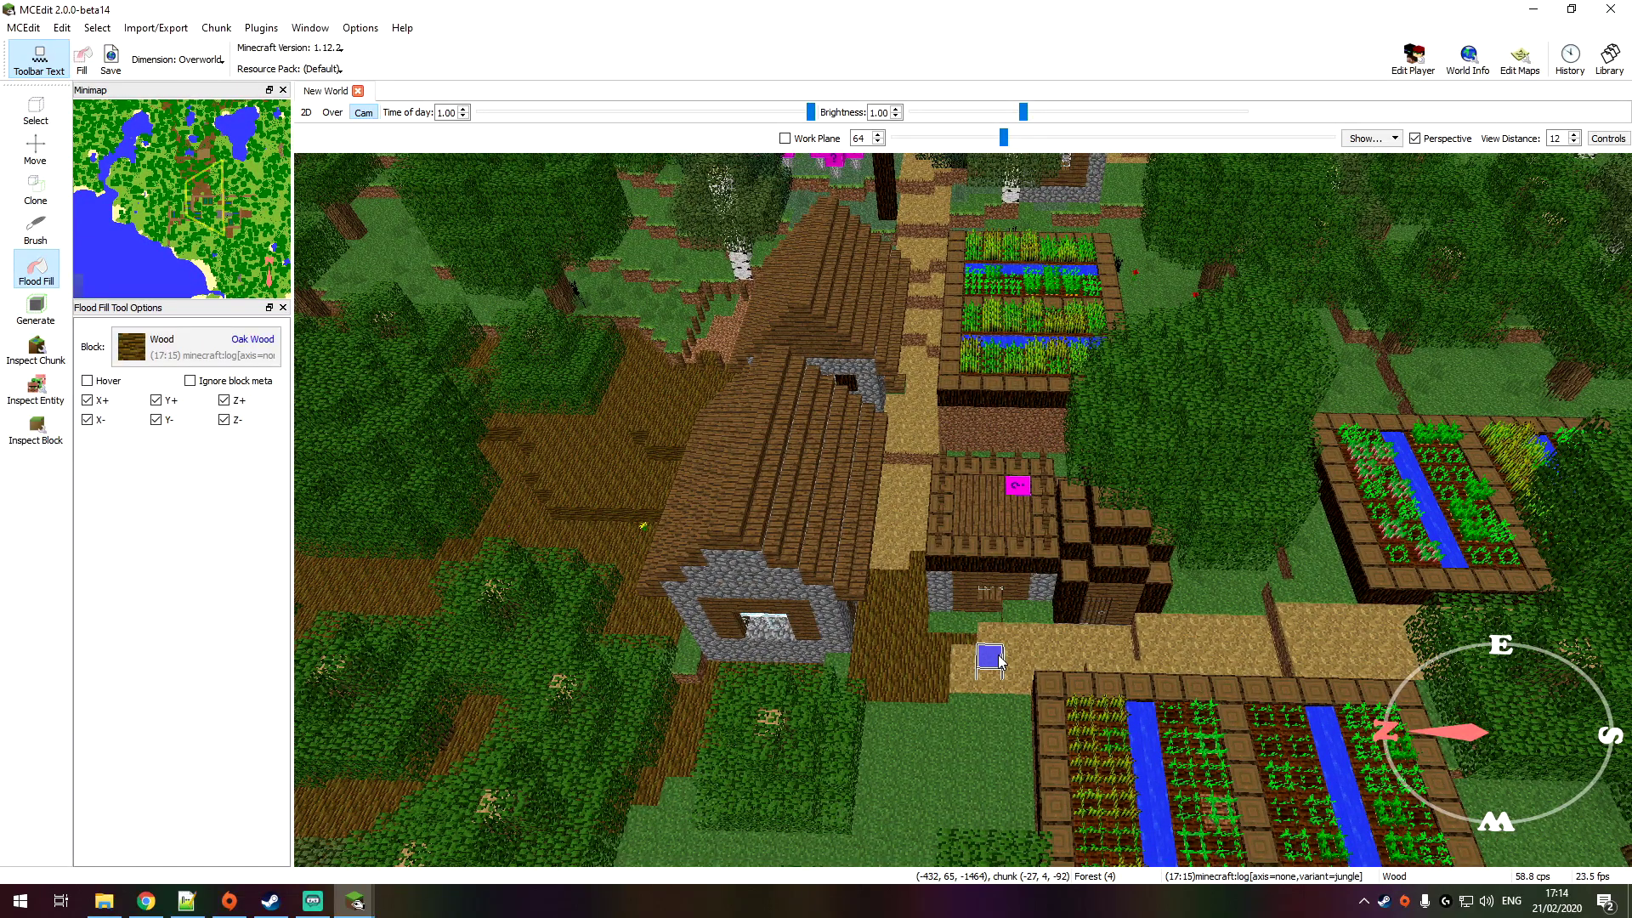
pyautogui.press('d')
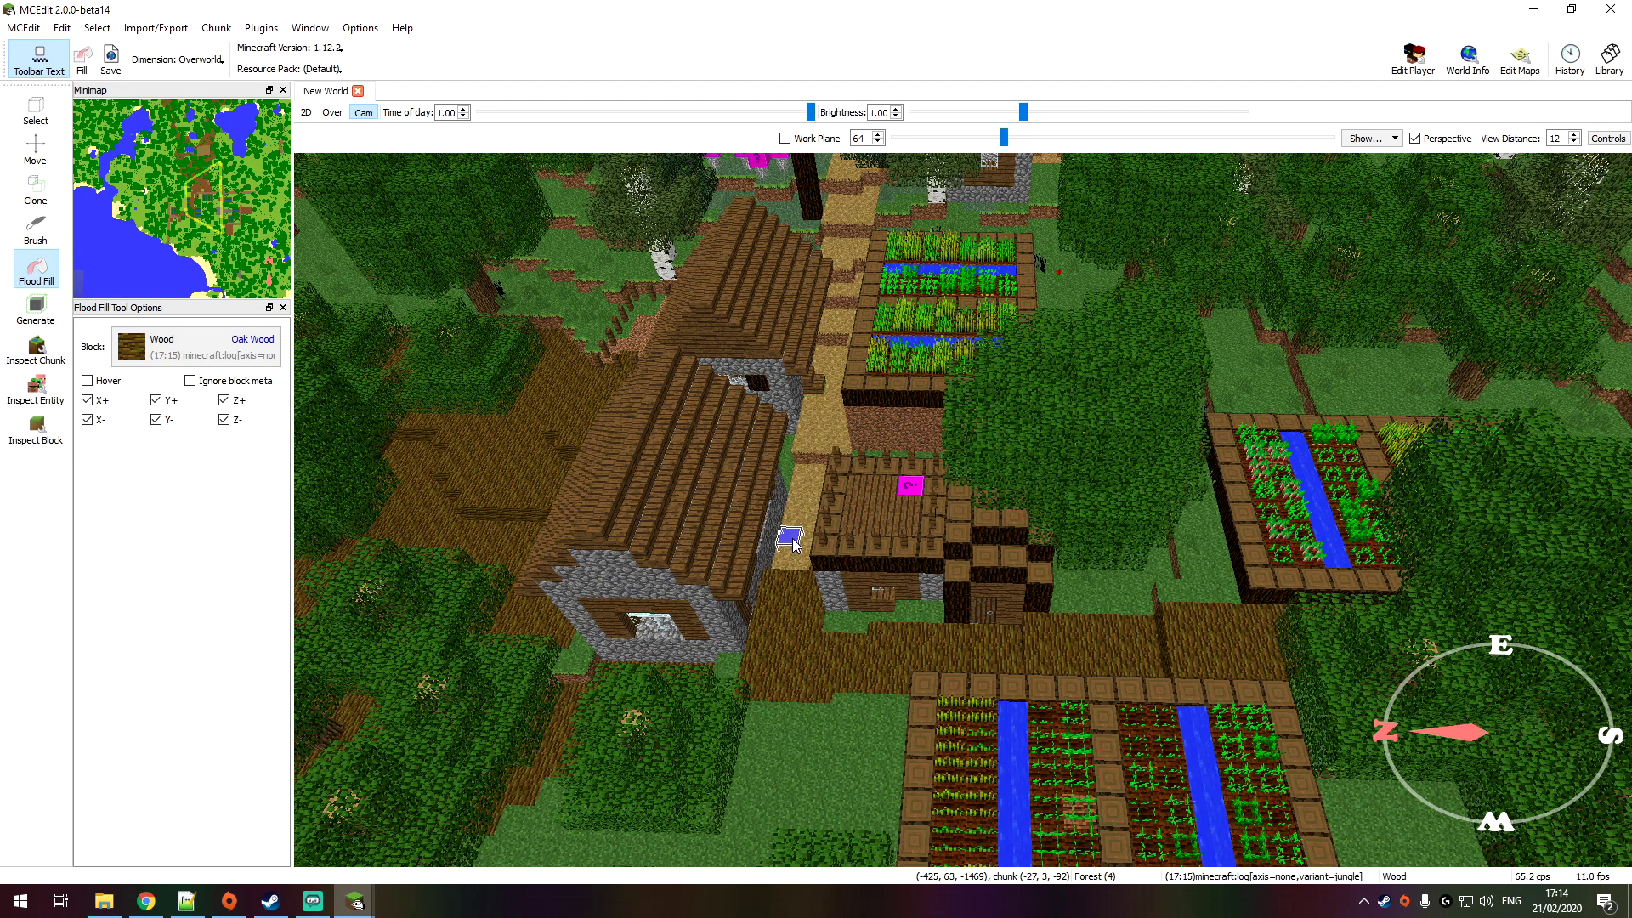
pyautogui.click(809, 442)
pyautogui.moveTo(809, 443); pyautogui.dragTo(833, 330, button='right')
pyautogui.press('w')
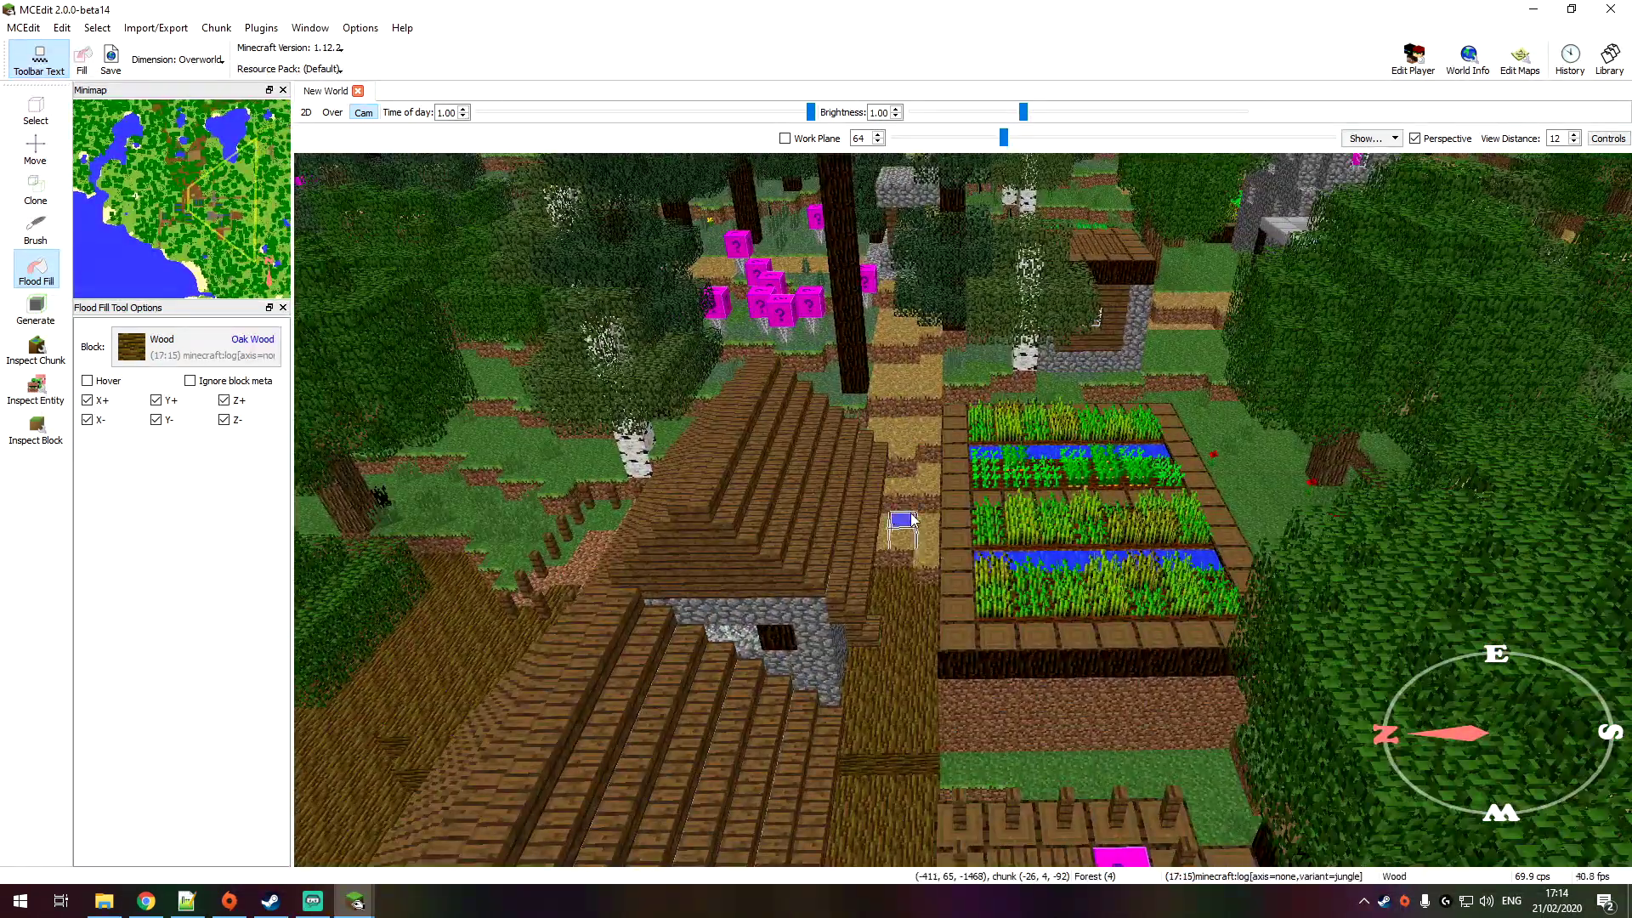
pyautogui.click(910, 510)
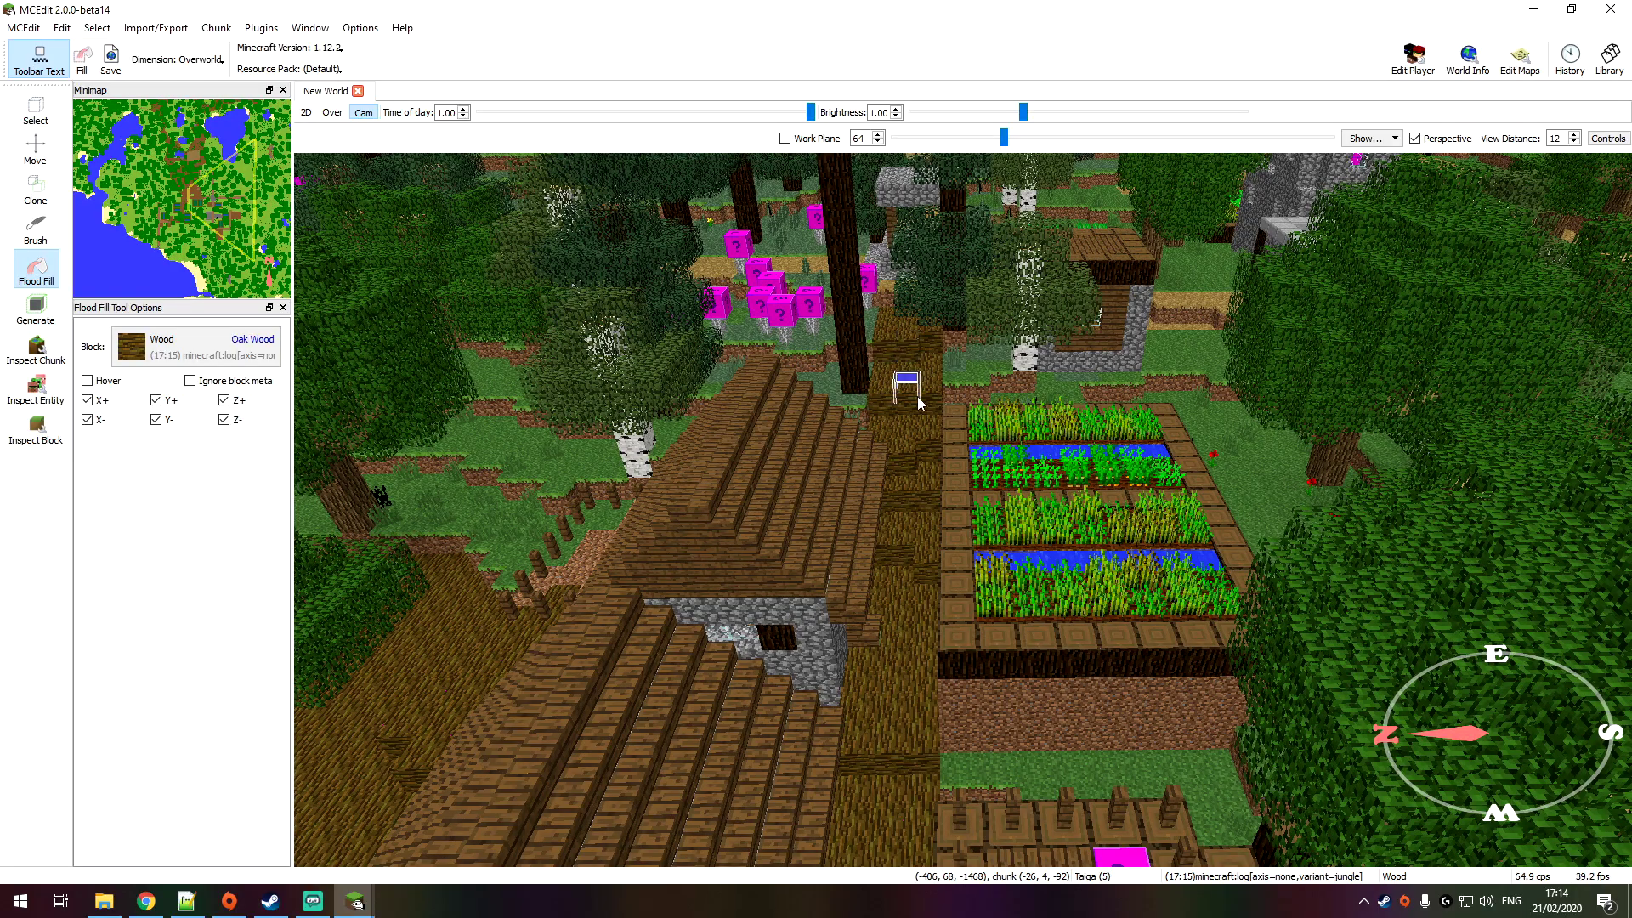
# Step: Change the fill block to Grass Block and flood fill the wood-covered ground beside the house
pyautogui.press('s')
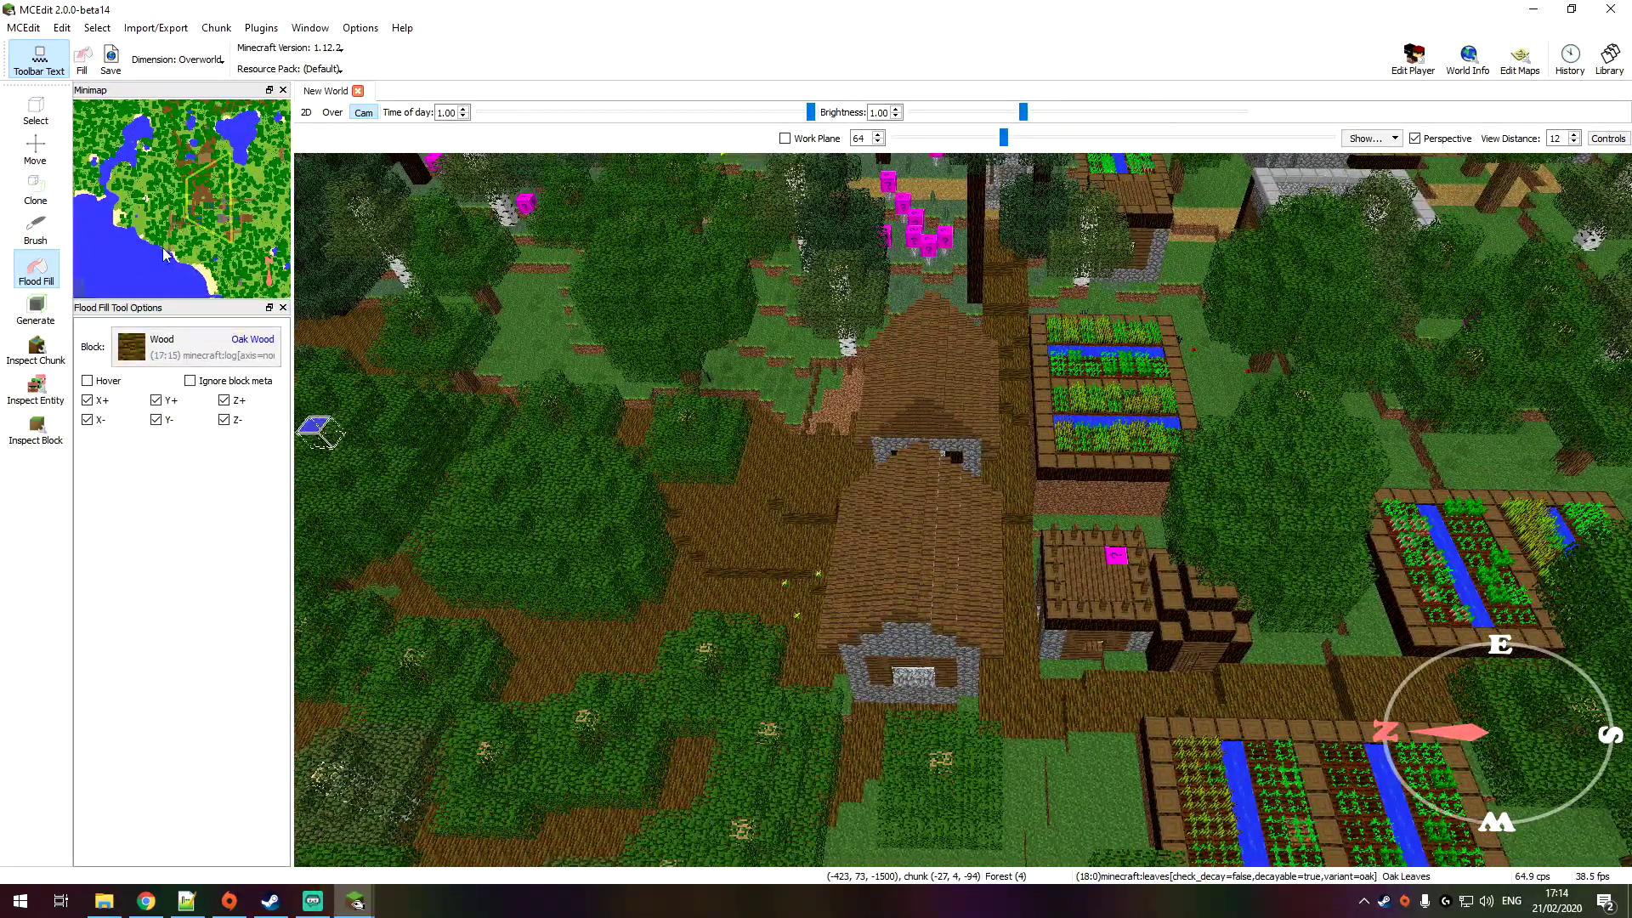
pyautogui.click(157, 361)
pyautogui.write('grass')
pyautogui.press('Return')
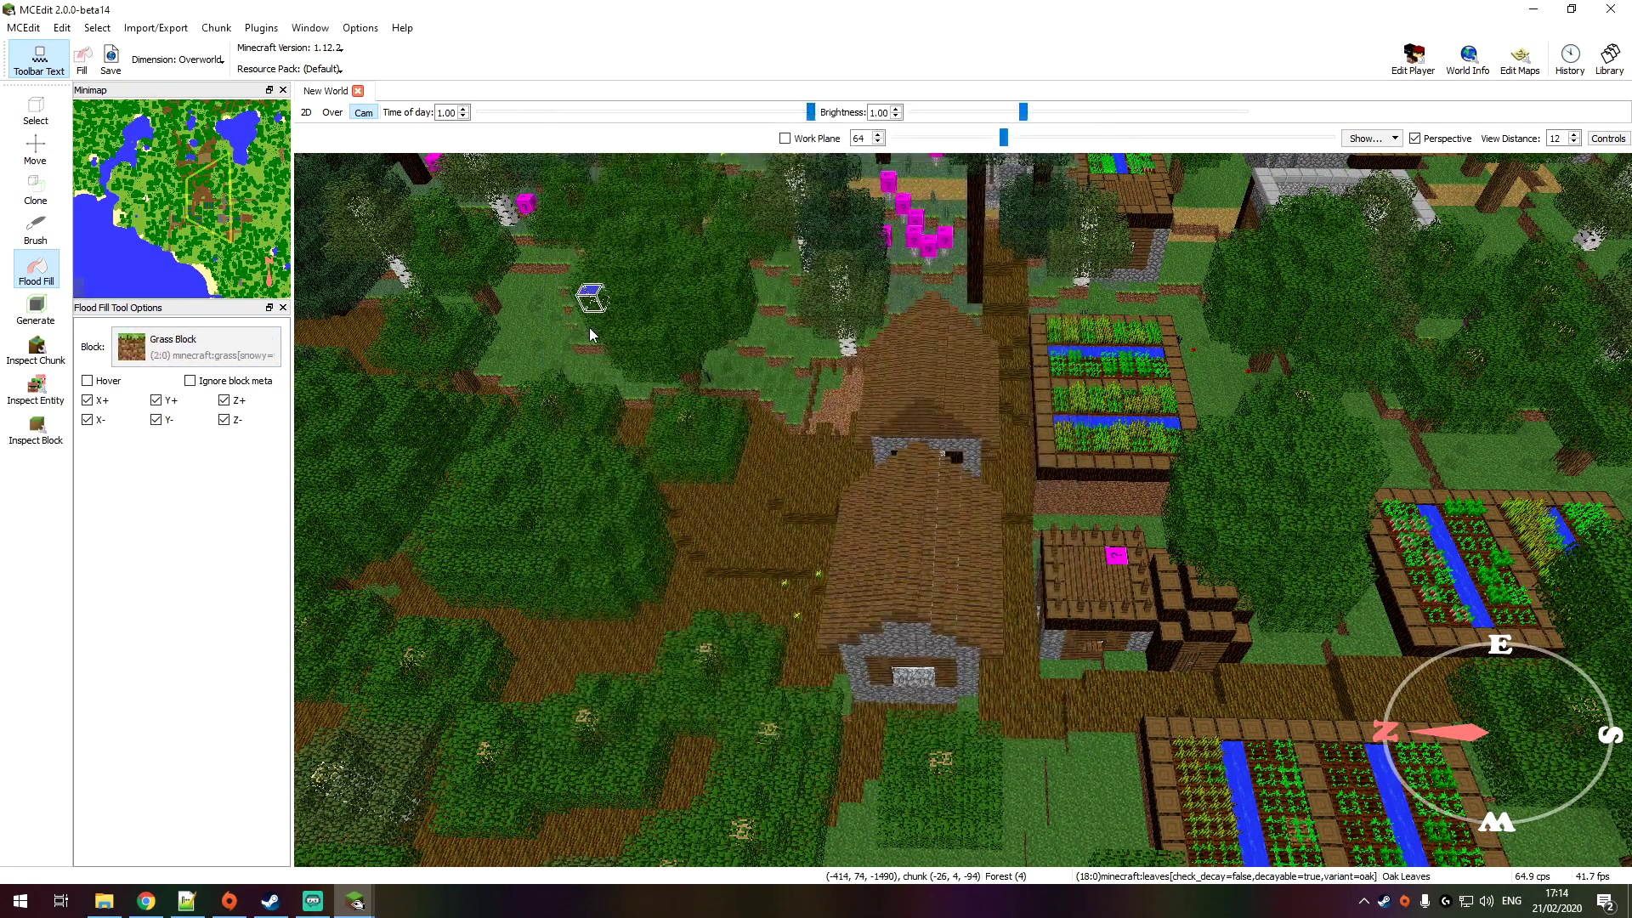
pyautogui.click(702, 605)
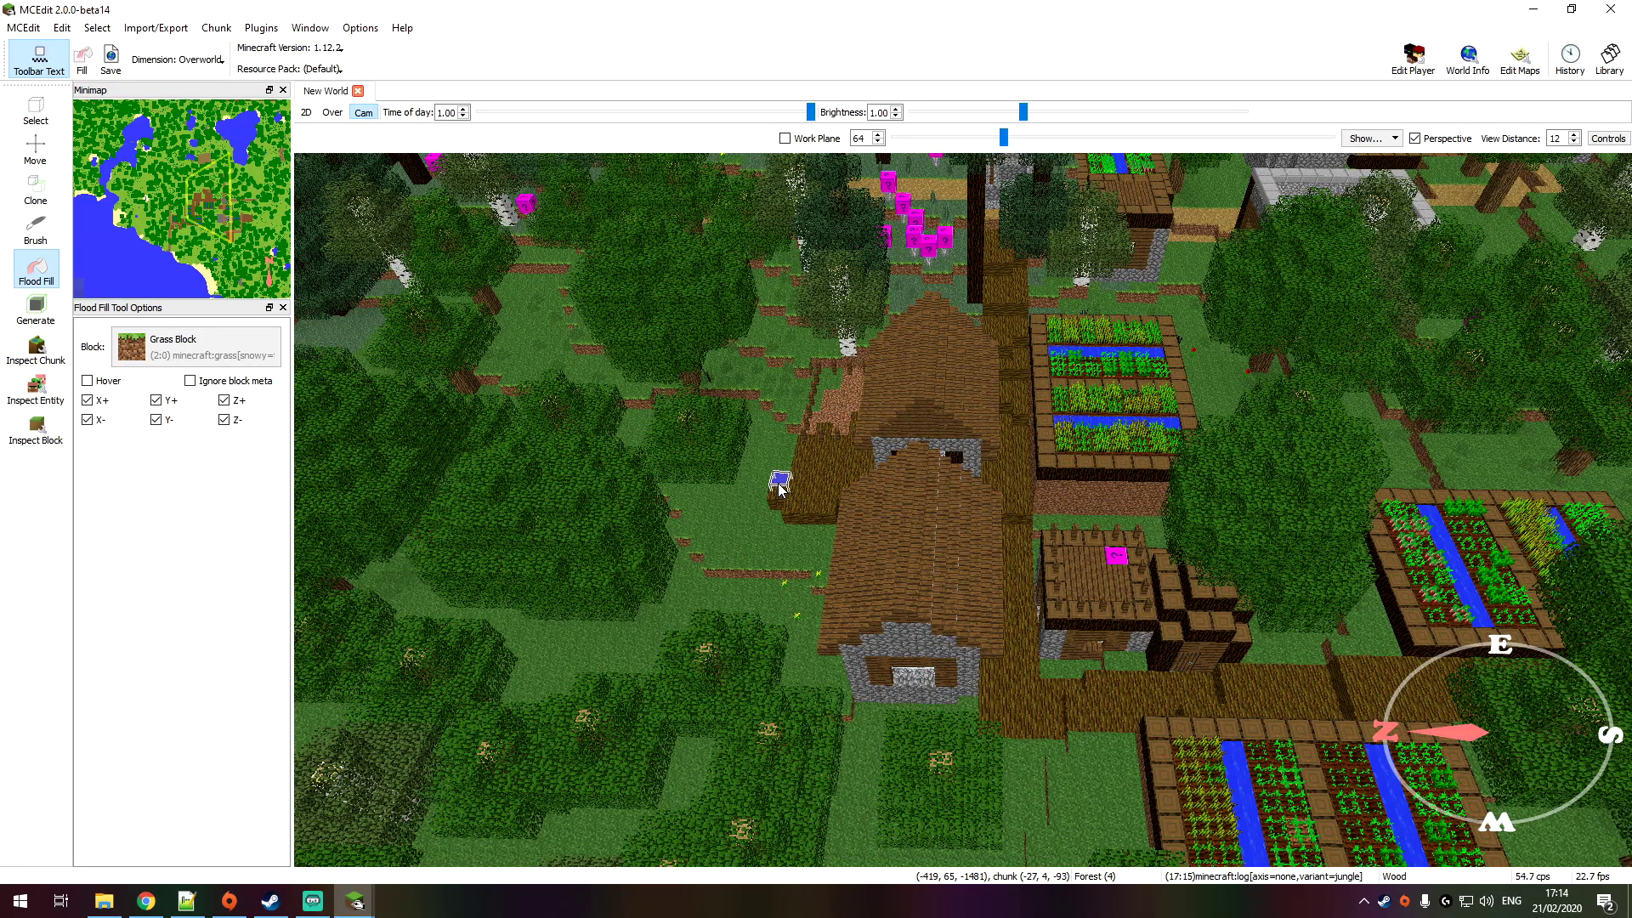
pyautogui.press('w')
pyautogui.press('d')
pyautogui.moveTo(875, 493); pyautogui.dragTo(805, 605, button='right')
pyautogui.press('s')
pyautogui.press('w')
pyautogui.press('s')
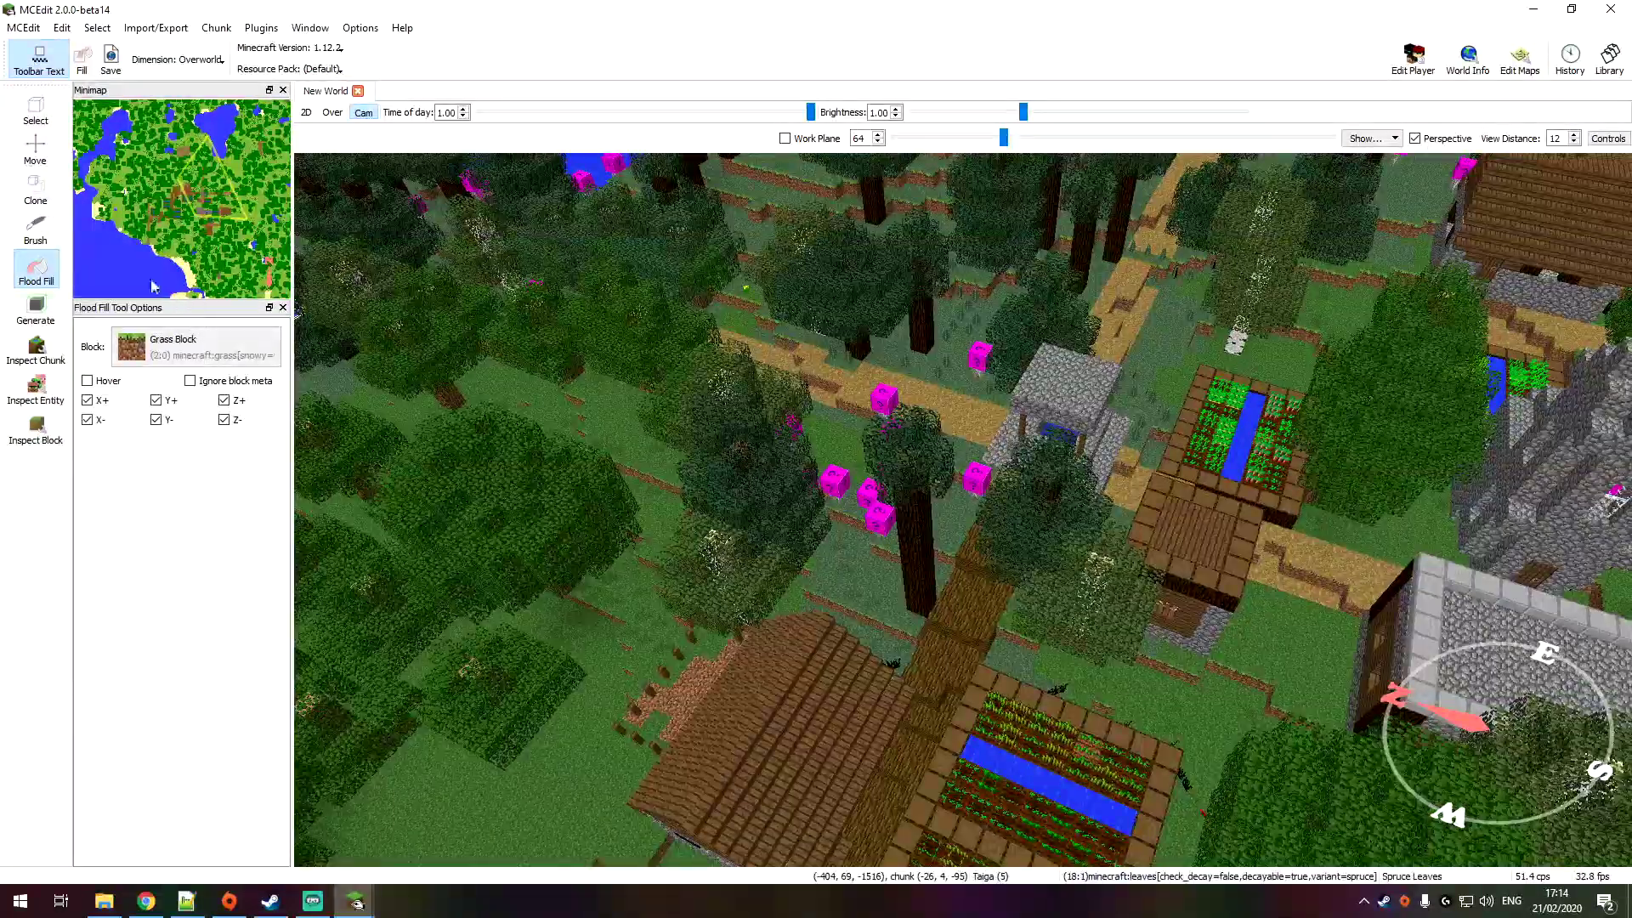
# Step: Activate the Brush tool, paint with a square Stone brush among the trees, and undo the stroke
pyautogui.click(32, 239)
pyautogui.moveTo(602, 557); pyautogui.dragTo(741, 690, button='right')
pyautogui.press('a')
pyautogui.click(741, 690)
pyautogui.press('a')
pyautogui.moveTo(747, 611); pyautogui.dragTo(893, 523, button='right')
pyautogui.press('d')
pyautogui.press('w')
pyautogui.press('s')
pyautogui.hotkey('ctrl', 'z')
# Step: Set the brush's fill block to Lava (11:8)
pyautogui.click(203, 644)
pyautogui.scroll(-10, 795, 461)
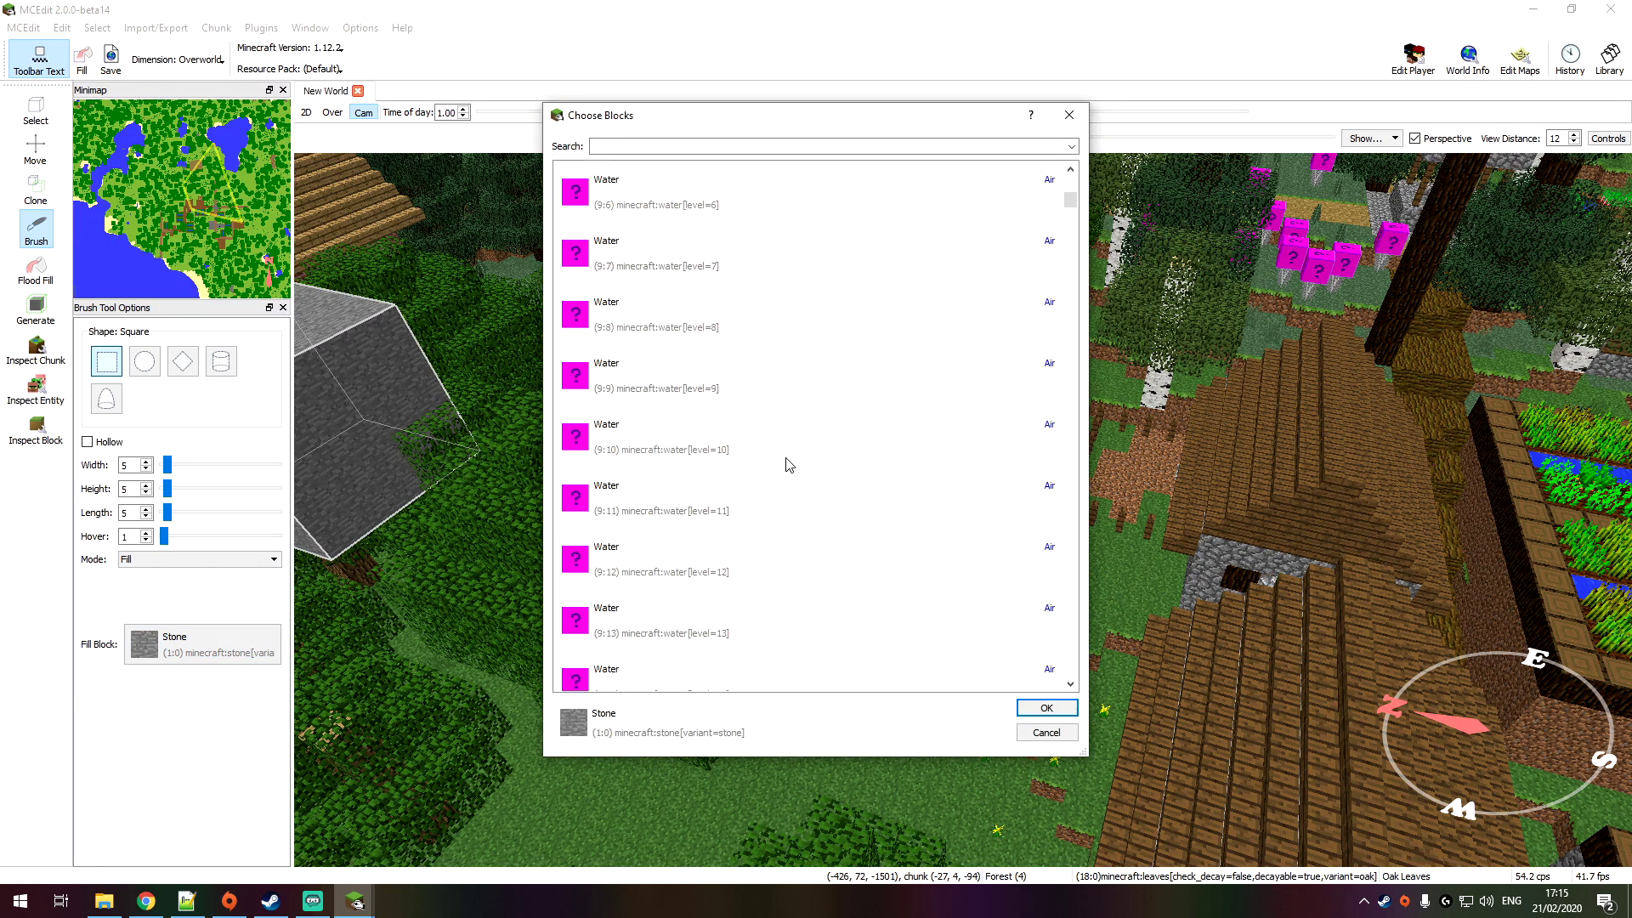
pyautogui.click(611, 150)
pyautogui.write('lava')
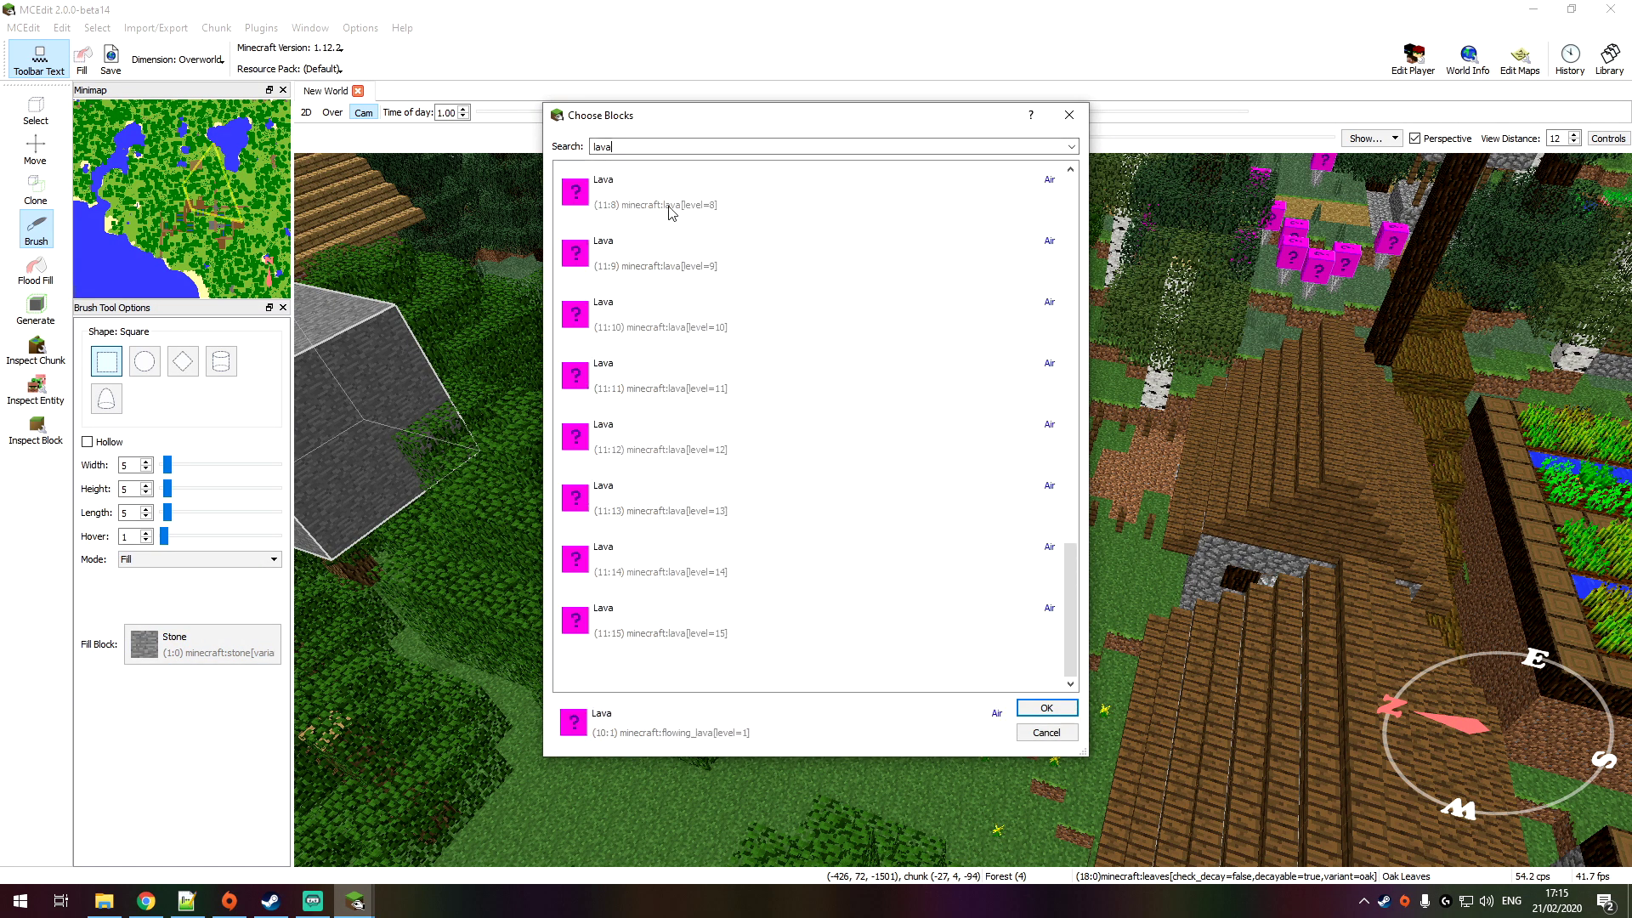
pyautogui.doubleClick(668, 207)
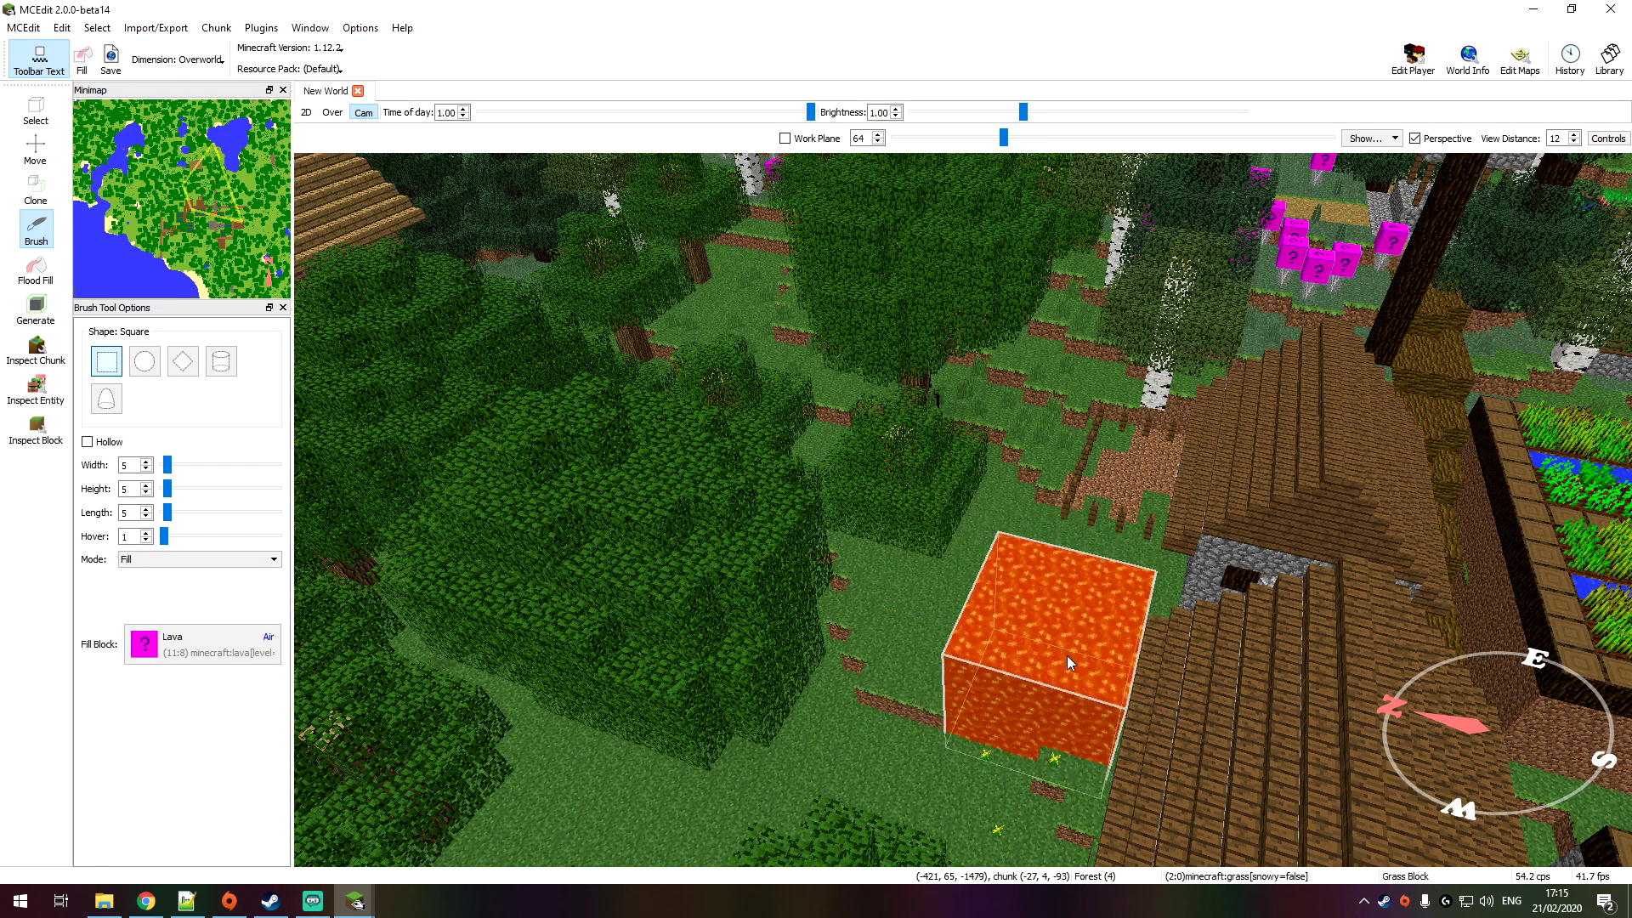
# Step: Paint a 5 × 5 × 5 lava cube on the grass beside the house and undo it
pyautogui.click(1058, 651)
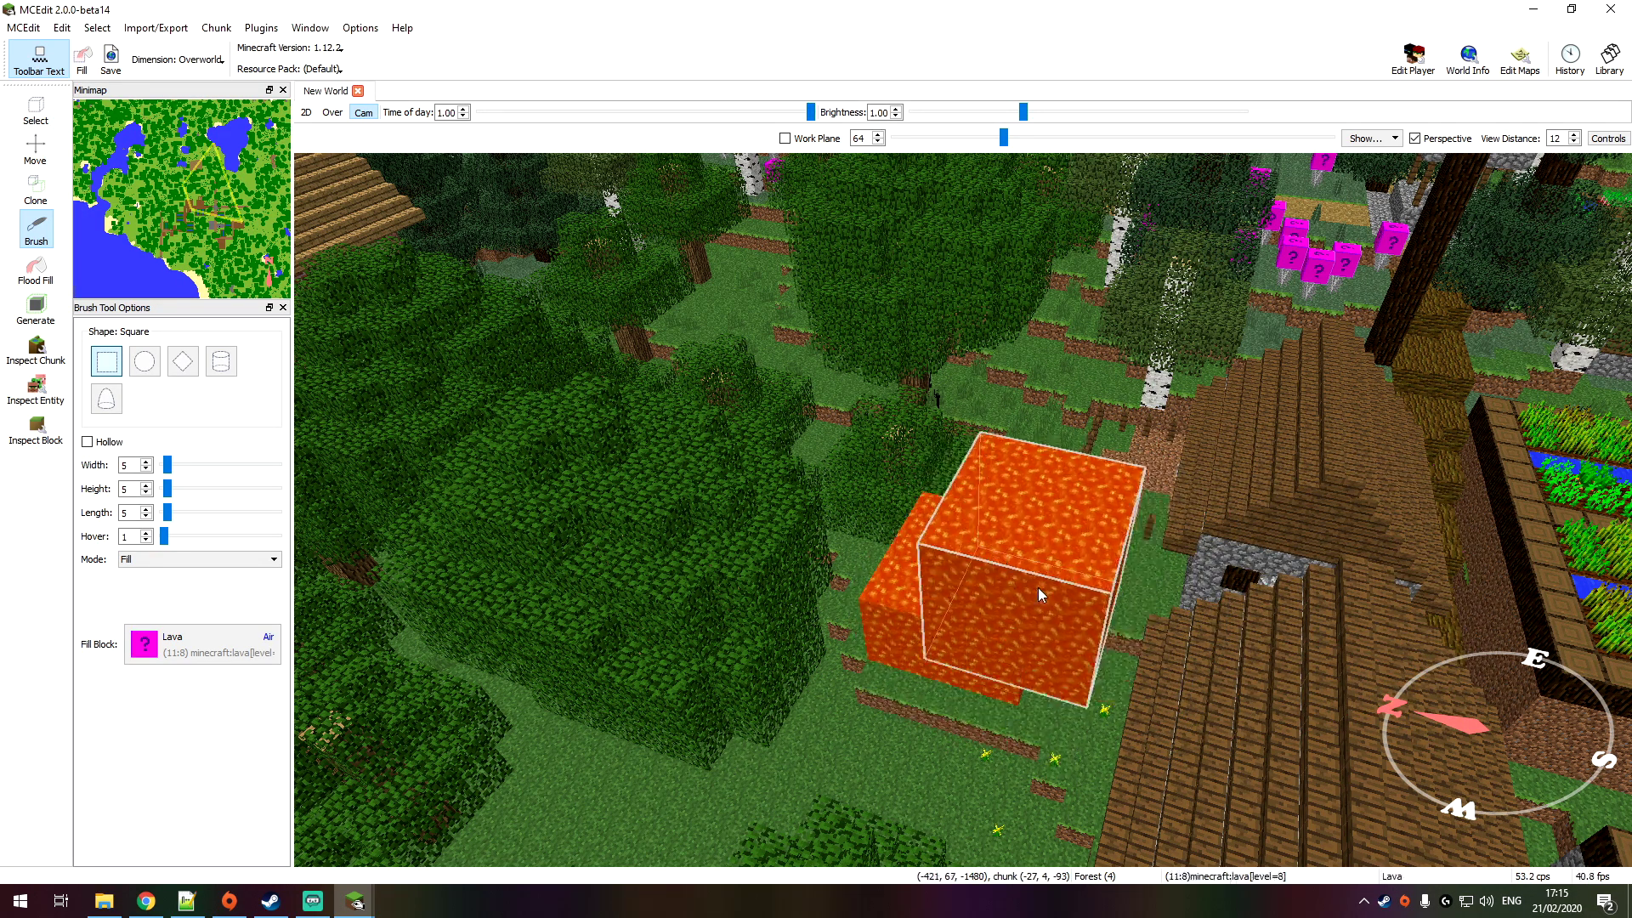
pyautogui.hotkey('ctrl', 'z')
pyautogui.moveTo(1006, 511); pyautogui.dragTo(1050, 538, button='right')
pyautogui.press('d')
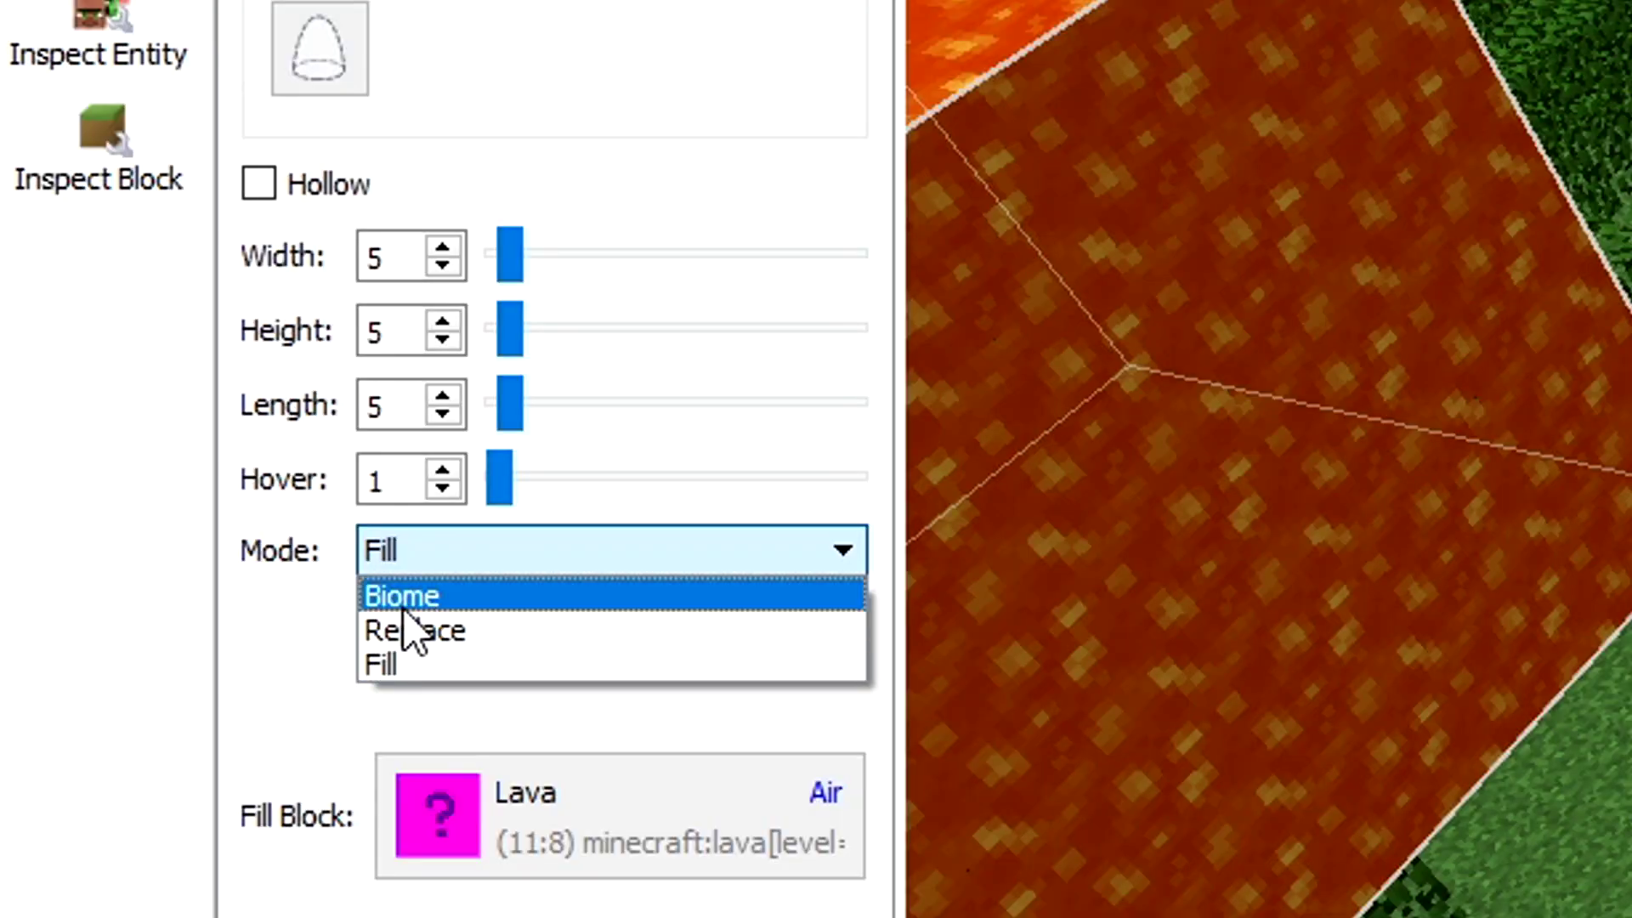
# Step: Switch the brush mode to Biome and to Replace, and return it to Fill
pyautogui.click(133, 573)
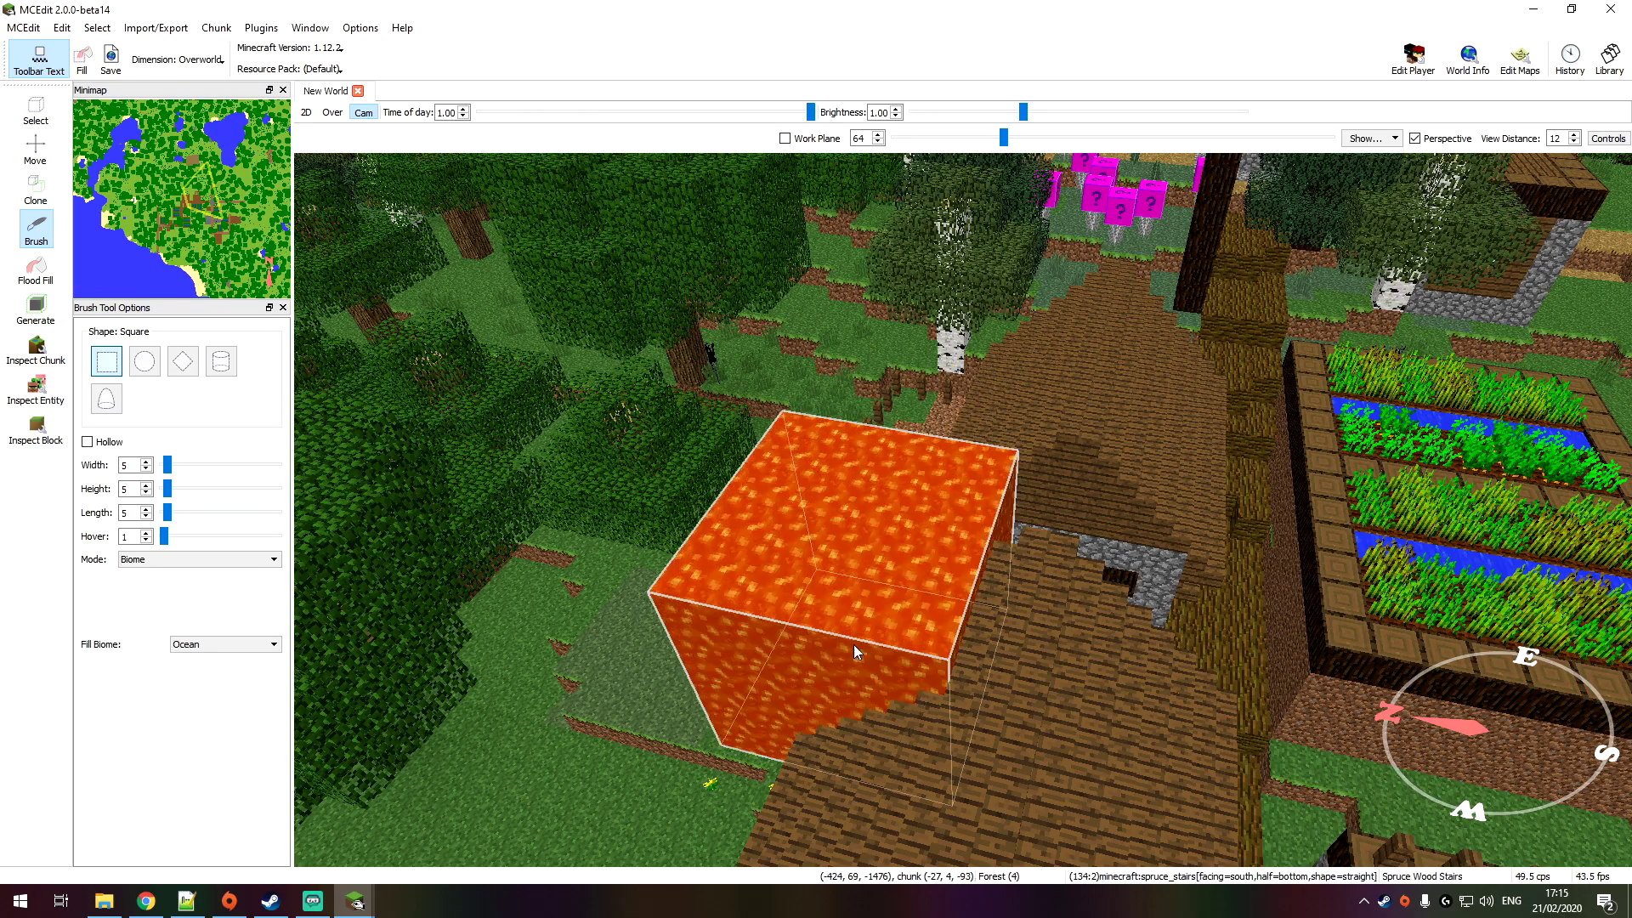
pyautogui.click(165, 559)
pyautogui.click(164, 594)
pyautogui.press('a')
pyautogui.press('s')
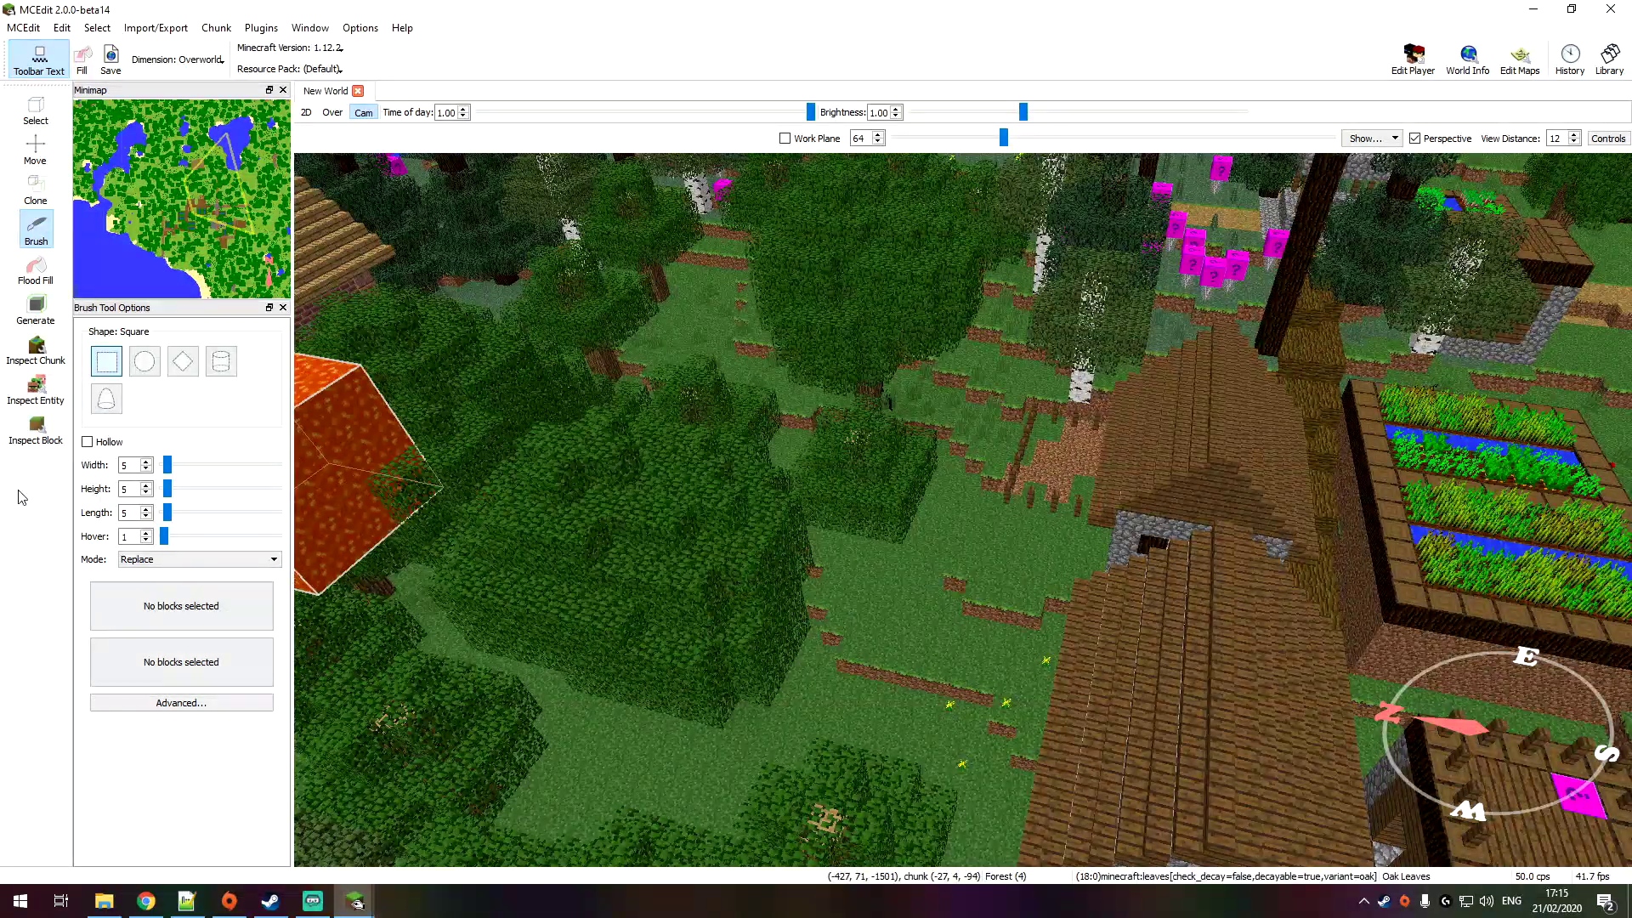
pyautogui.click(127, 595)
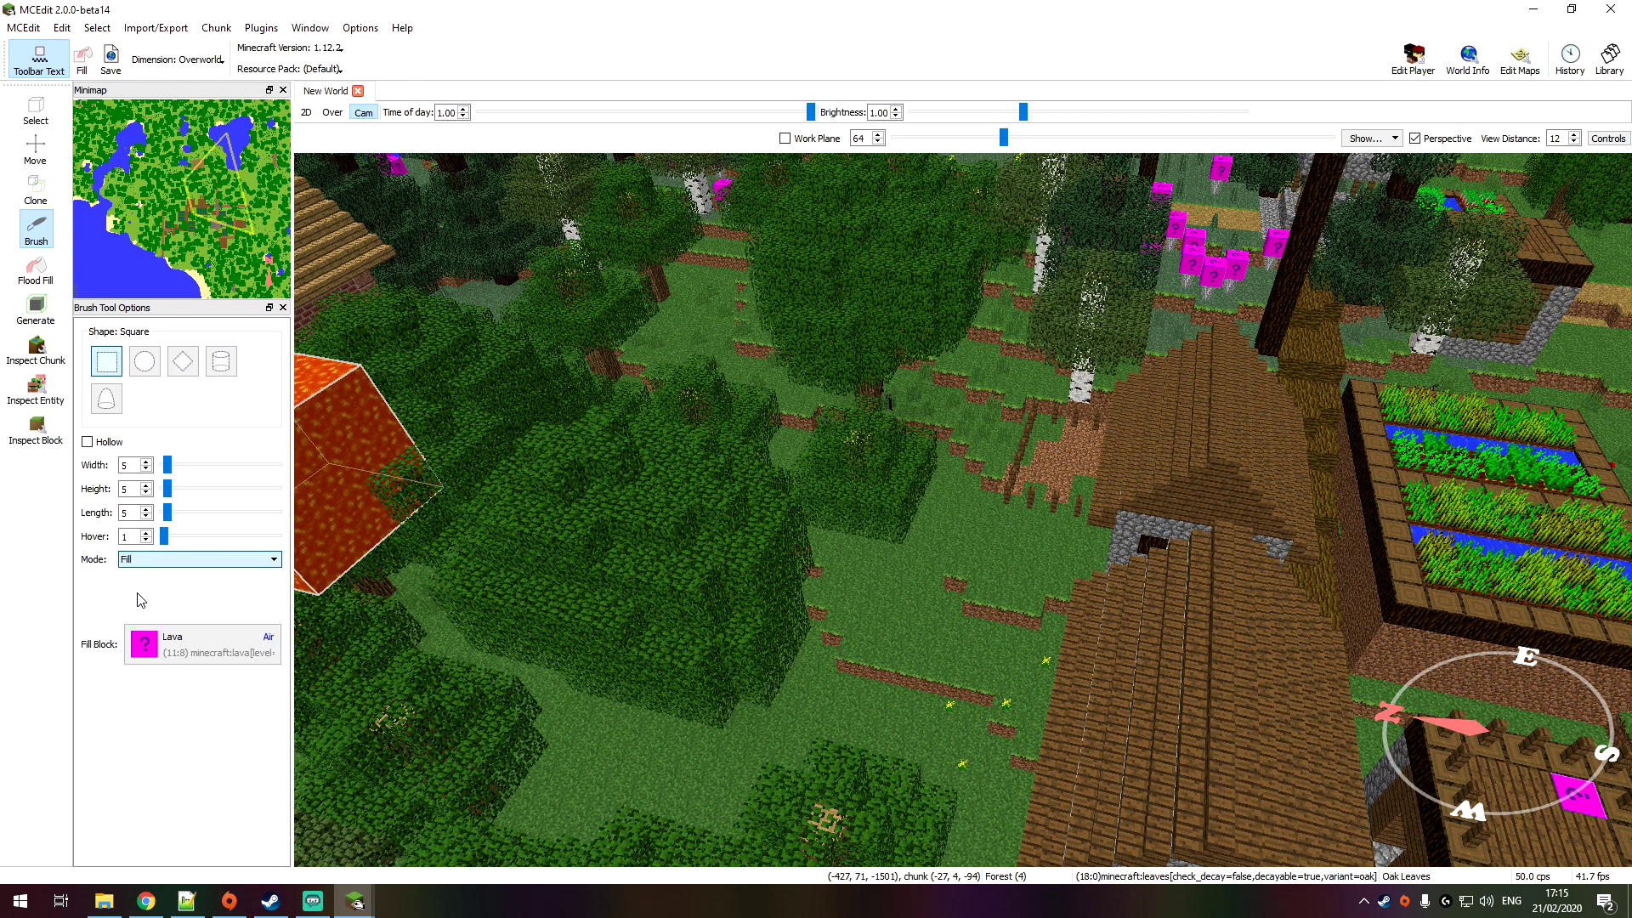
# Step: Set the brush's width to 25 and its height to 1
pyautogui.click(241, 466)
pyautogui.click(248, 468)
pyautogui.press('s')
pyautogui.moveTo(962, 498)
pyautogui.mouseDown(button='right')
pyautogui.moveTo(887, 490)
pyautogui.moveTo(832, 512)
pyautogui.mouseUp(button='right')
pyautogui.moveTo(168, 491); pyautogui.dragTo(148, 494)
pyautogui.moveTo(850, 603); pyautogui.dragTo(873, 631, button='right')
pyautogui.press('w')
pyautogui.press('a')
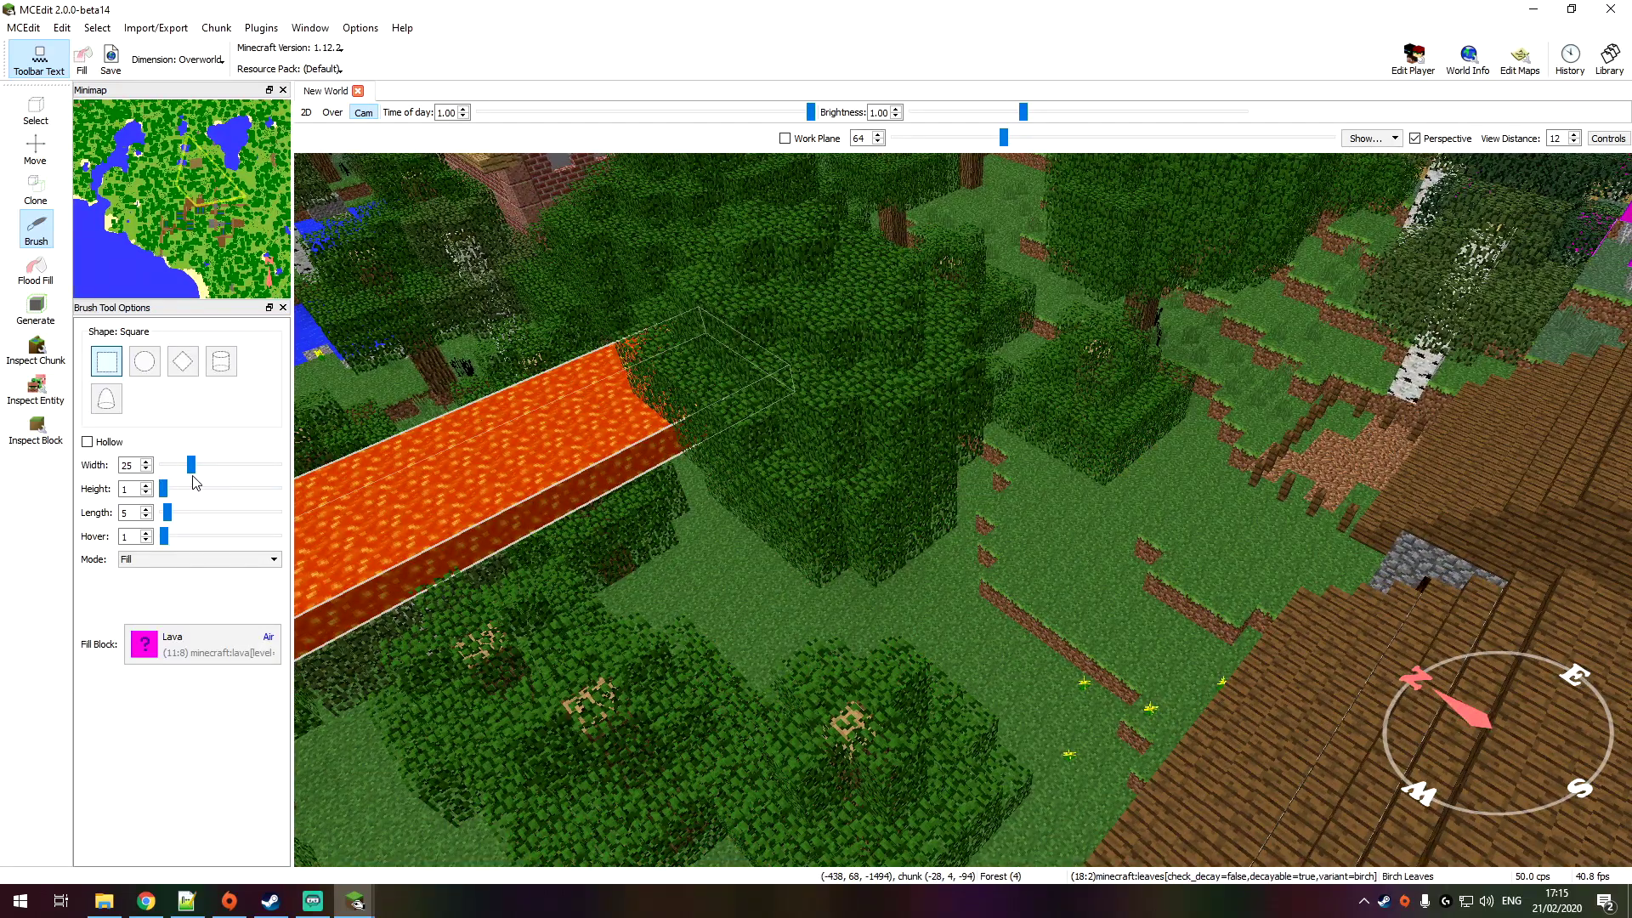
# Step: Reduce the brush's width and length to 1
pyautogui.moveTo(167, 478); pyautogui.dragTo(161, 478)
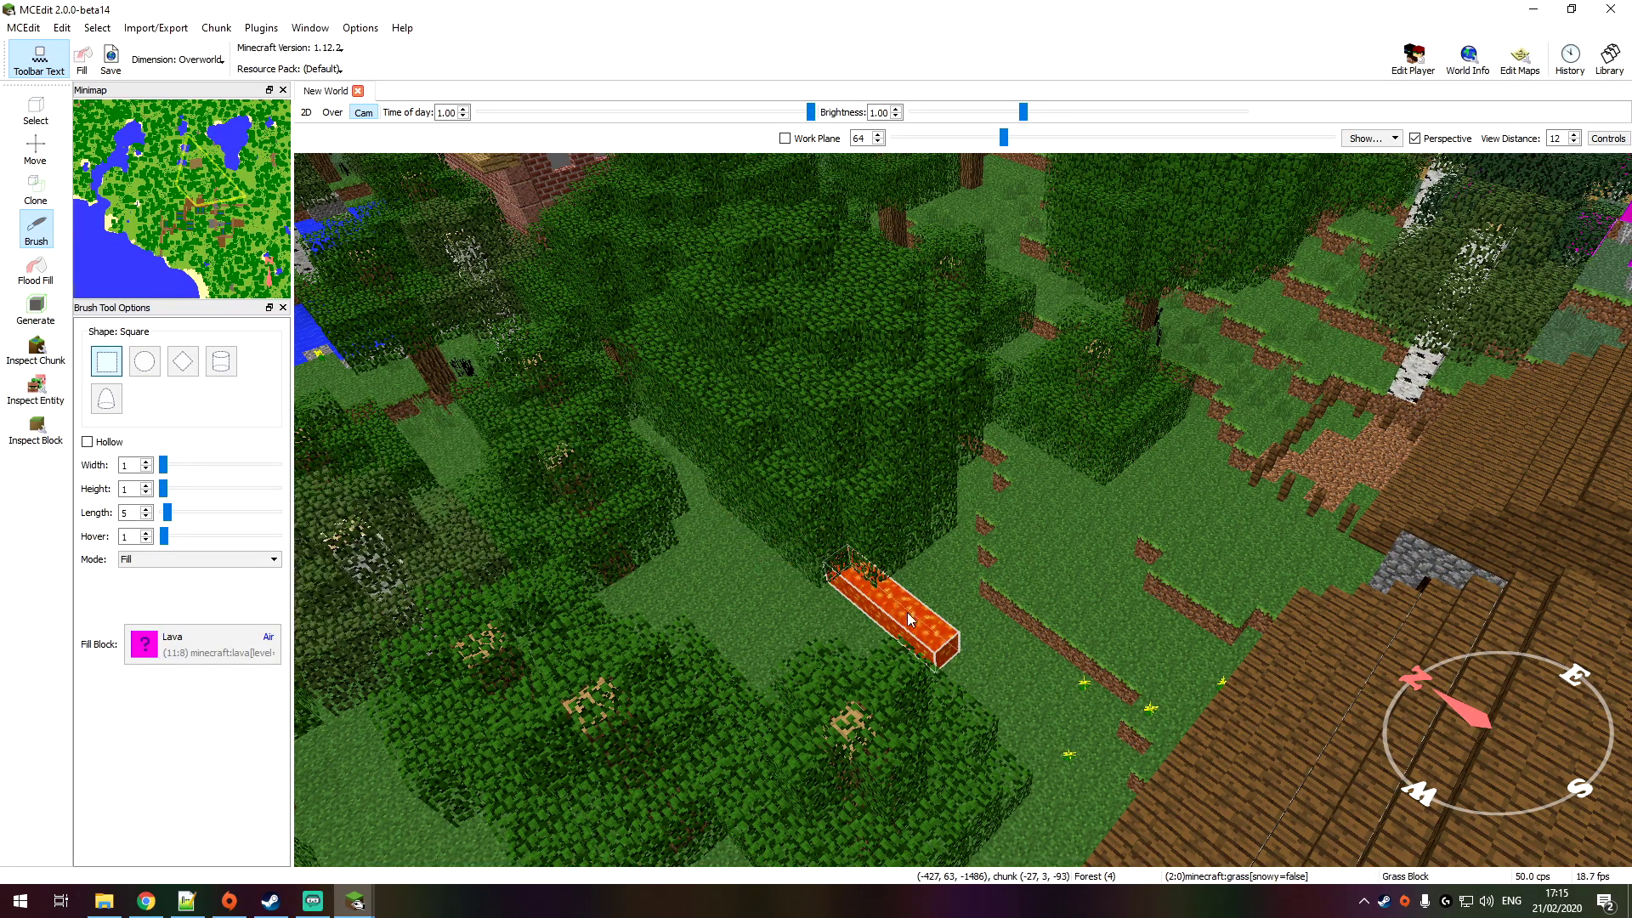
pyautogui.press('w')
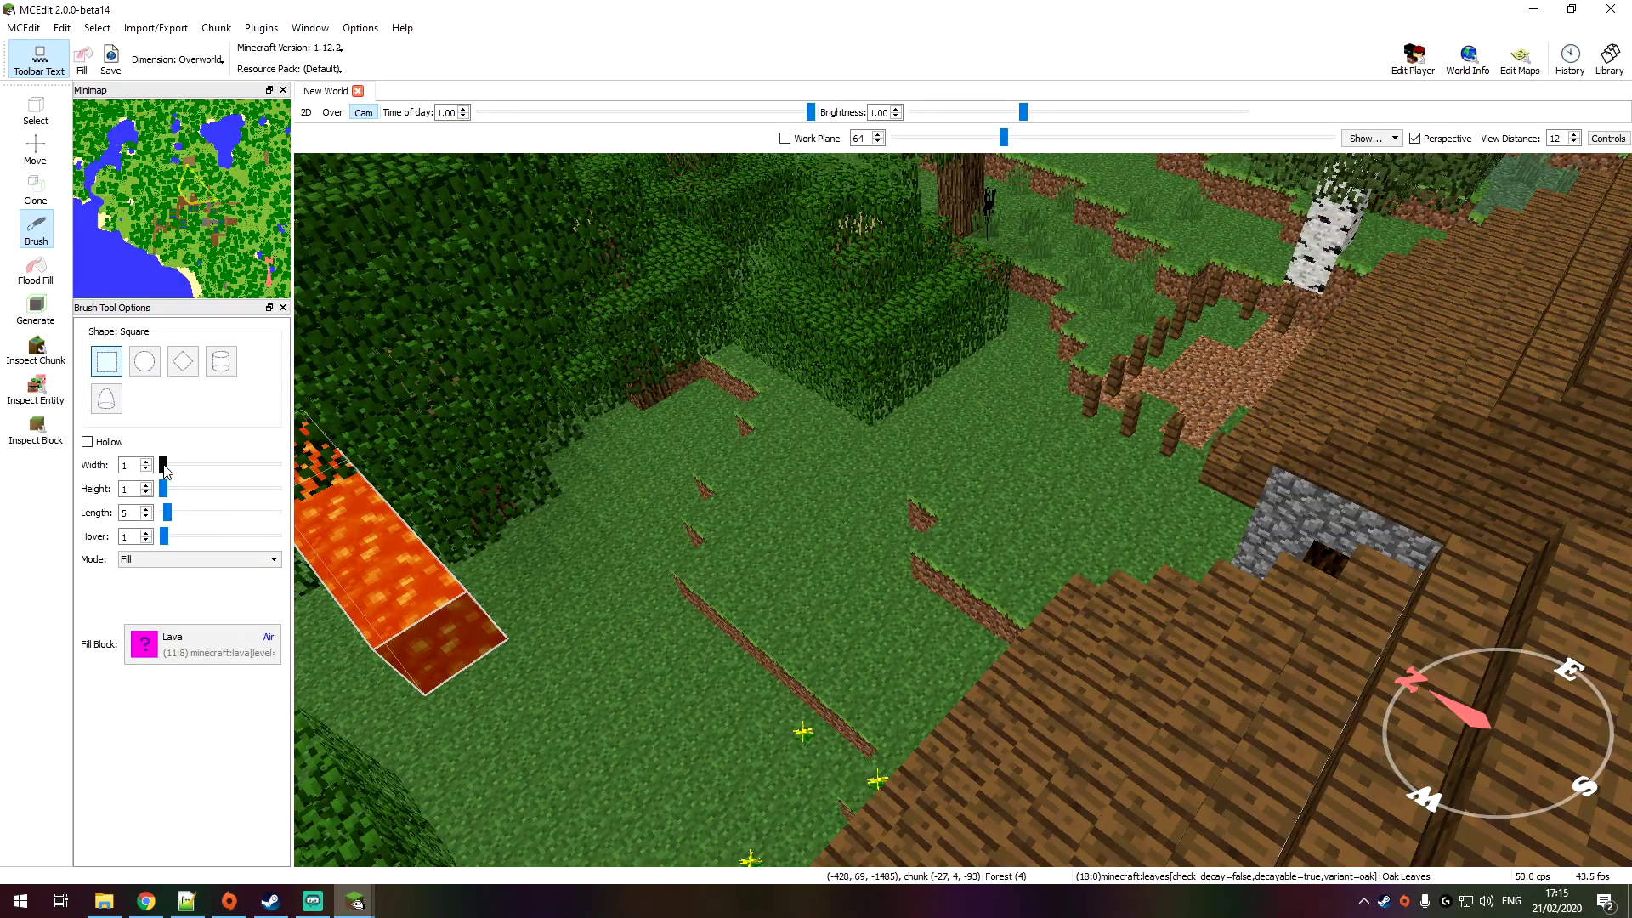
pyautogui.moveTo(175, 473)
pyautogui.mouseDown()
pyautogui.moveTo(154, 476)
pyautogui.moveTo(147, 513)
pyautogui.mouseUp()
pyautogui.moveTo(656, 662); pyautogui.dragTo(746, 662, button='right')
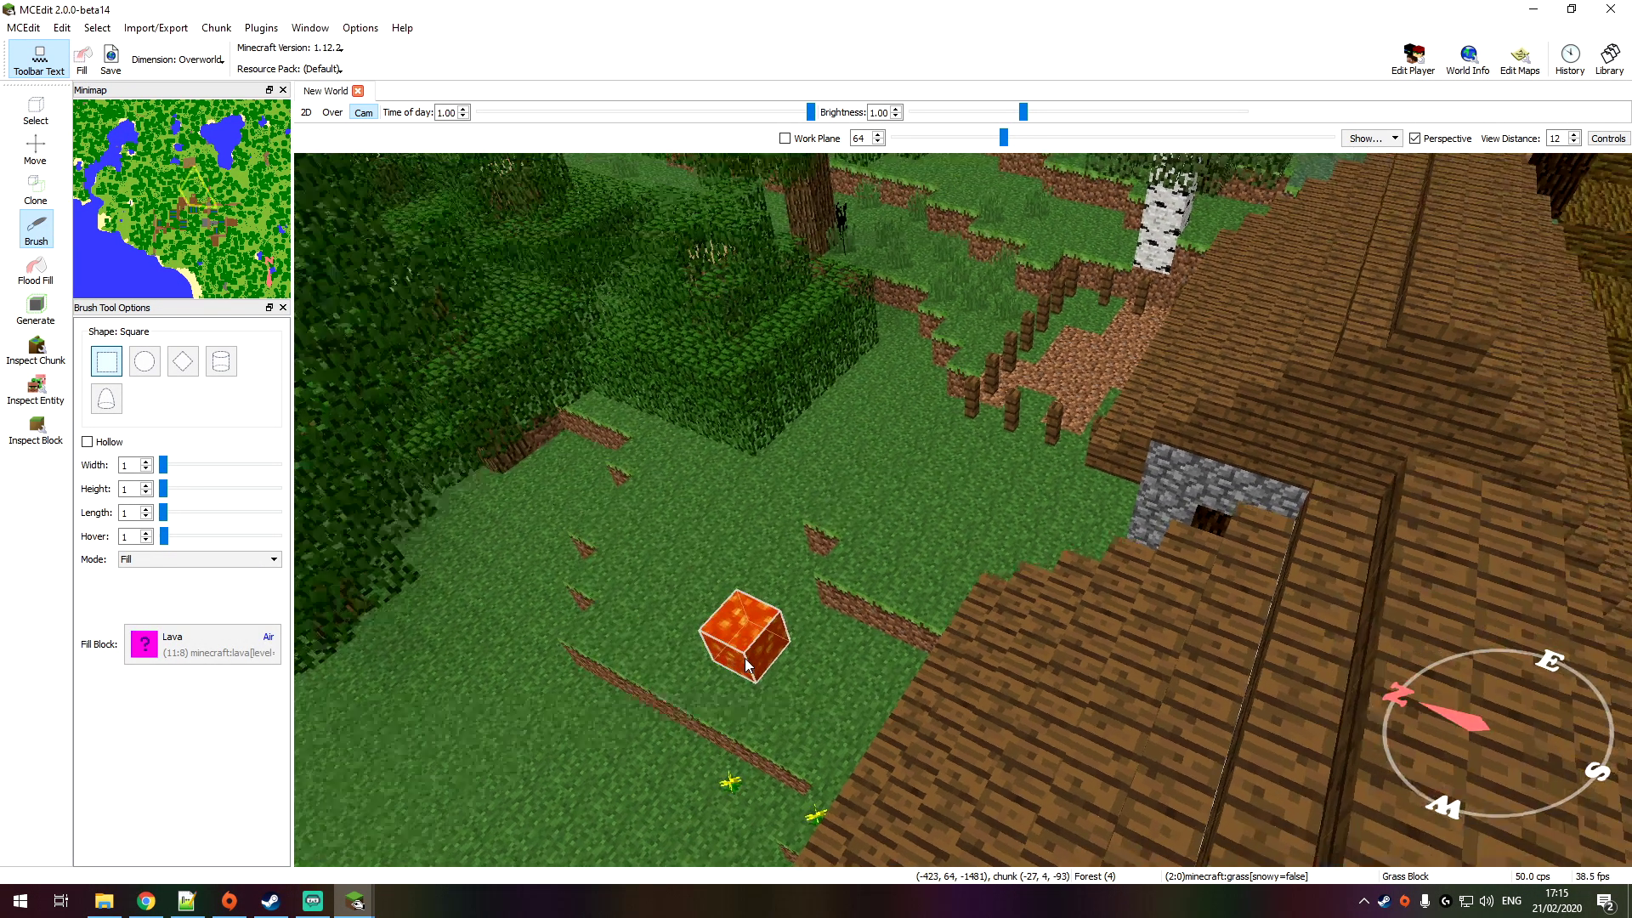
# Step: Paint single lava blocks next to each other on the grass beside the house
pyautogui.press('s')
pyautogui.rightClick(792, 638)
pyautogui.click(962, 510)
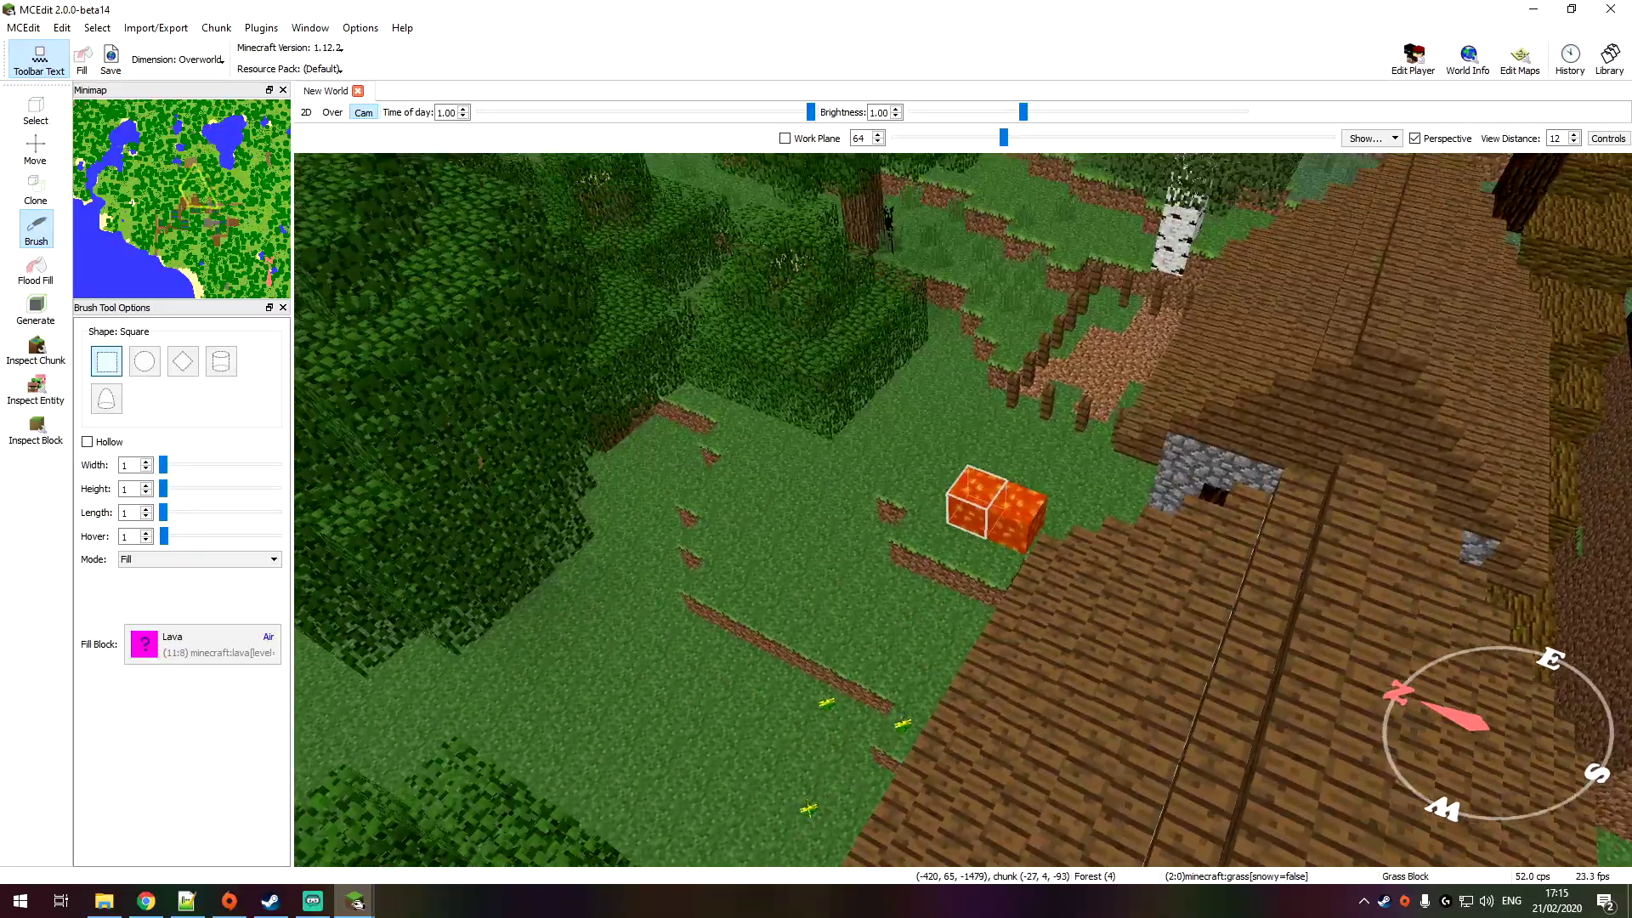
pyautogui.click(962, 510)
pyautogui.rightClick(962, 510)
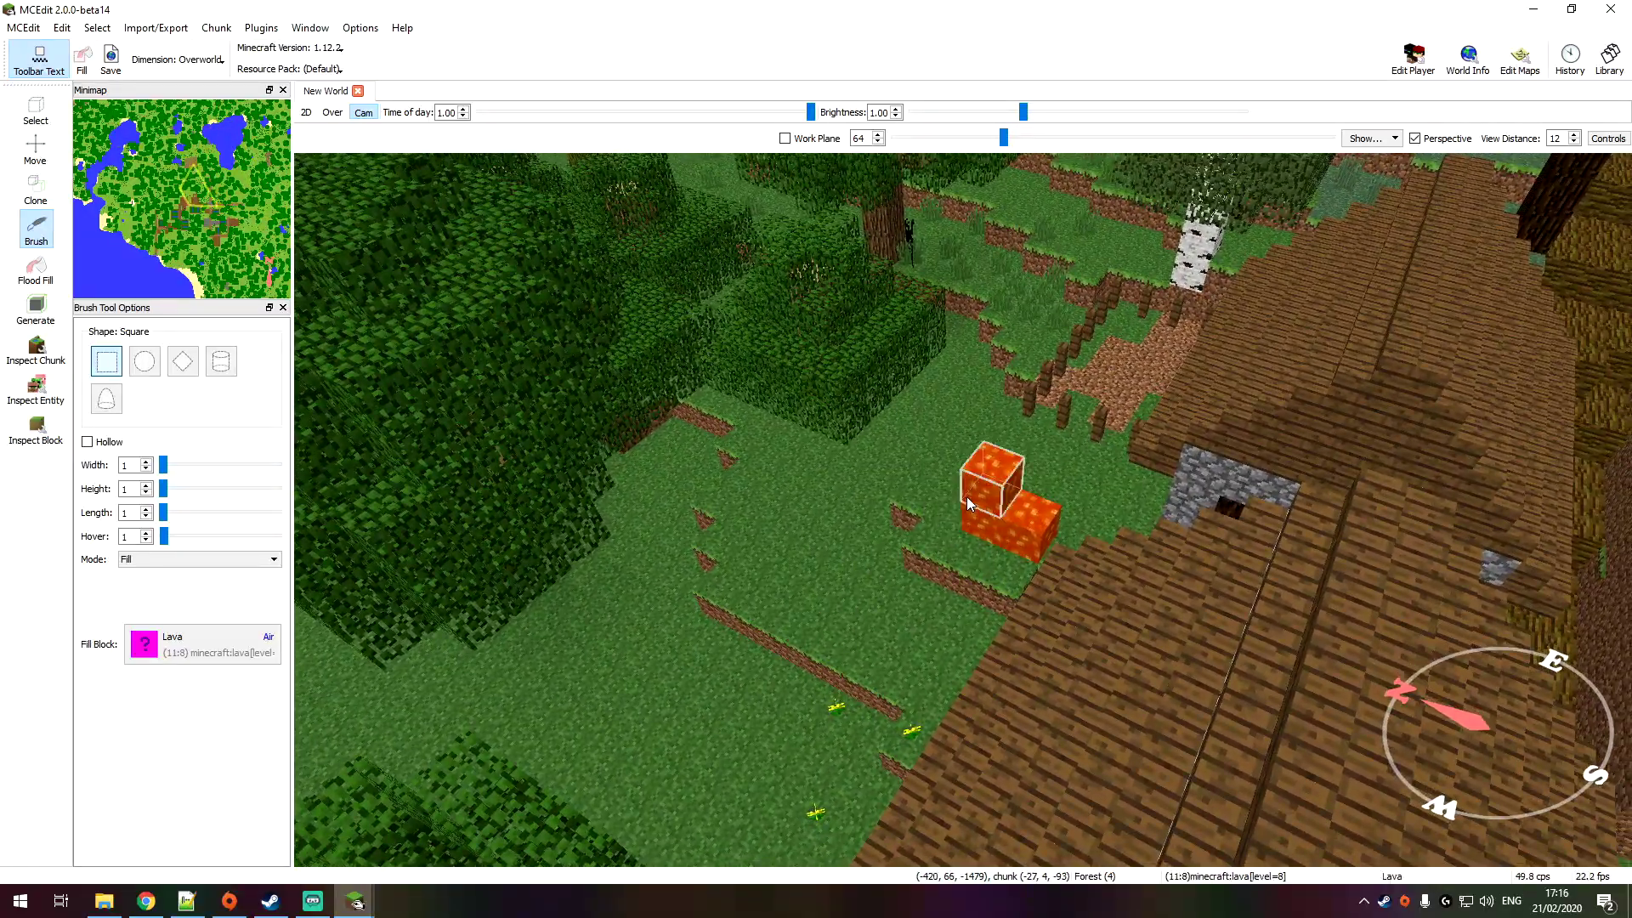
pyautogui.click(933, 524)
pyautogui.click(969, 565)
pyautogui.moveTo(973, 573); pyautogui.dragTo(1067, 493, button='right')
# Step: Select the chunk spanning X -416 to -400 and Z -1488 to -1472, and clone it in place with a repeat count of 1
pyautogui.click(36, 189)
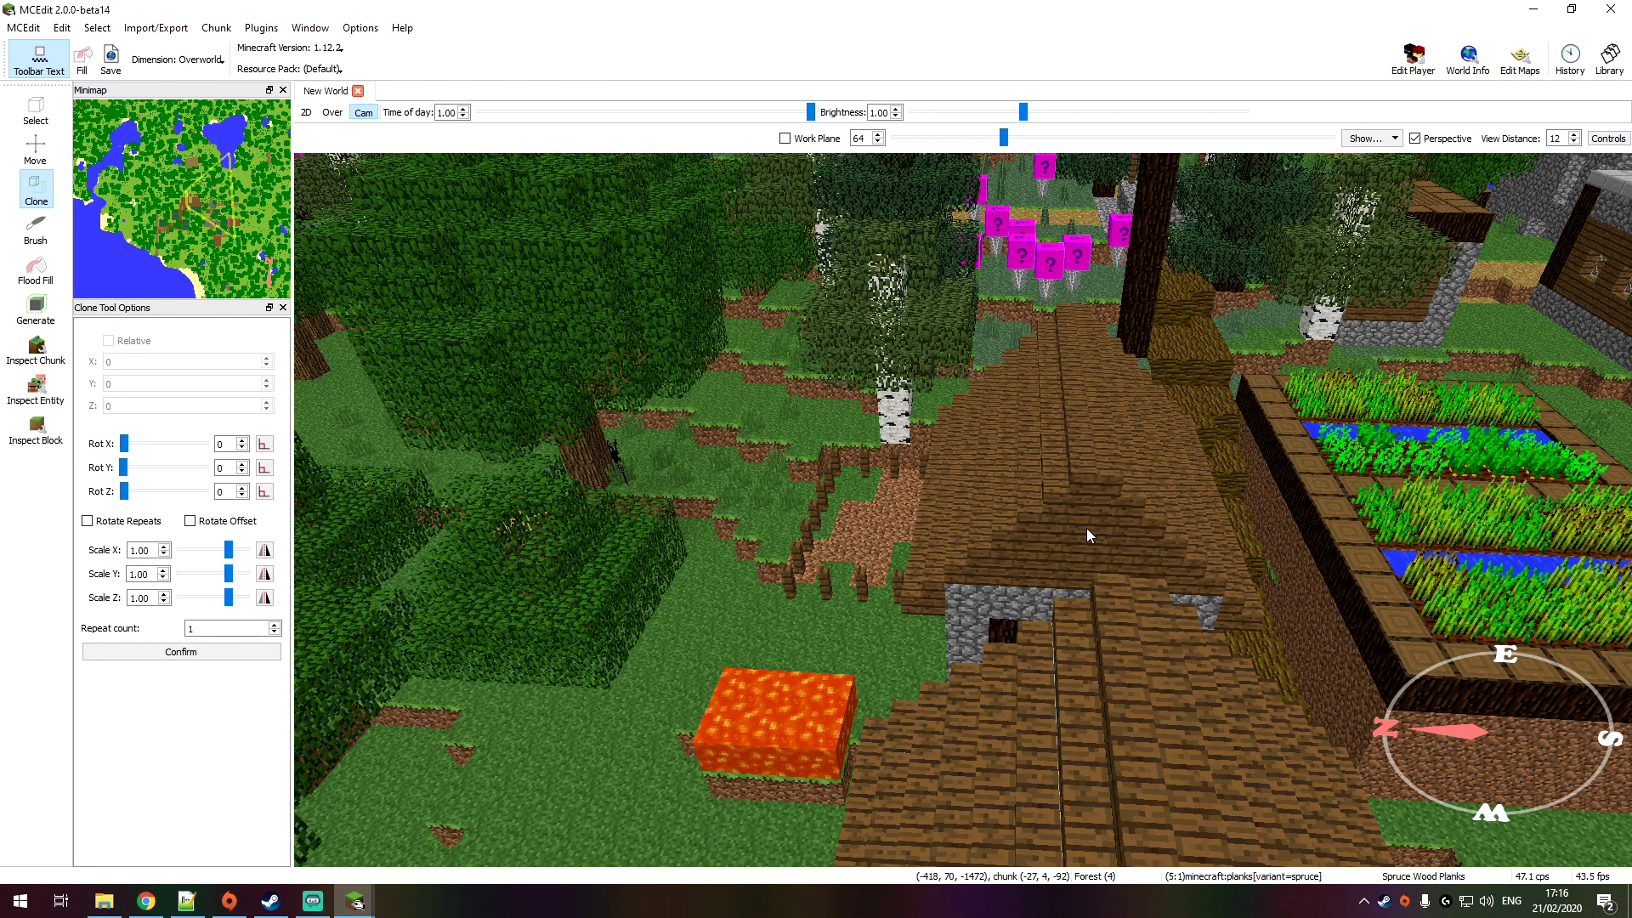
pyautogui.moveTo(975, 586); pyautogui.dragTo(983, 692, button='right')
pyautogui.press('s')
pyautogui.moveTo(960, 595); pyautogui.dragTo(922, 580, button='right')
pyautogui.press('s')
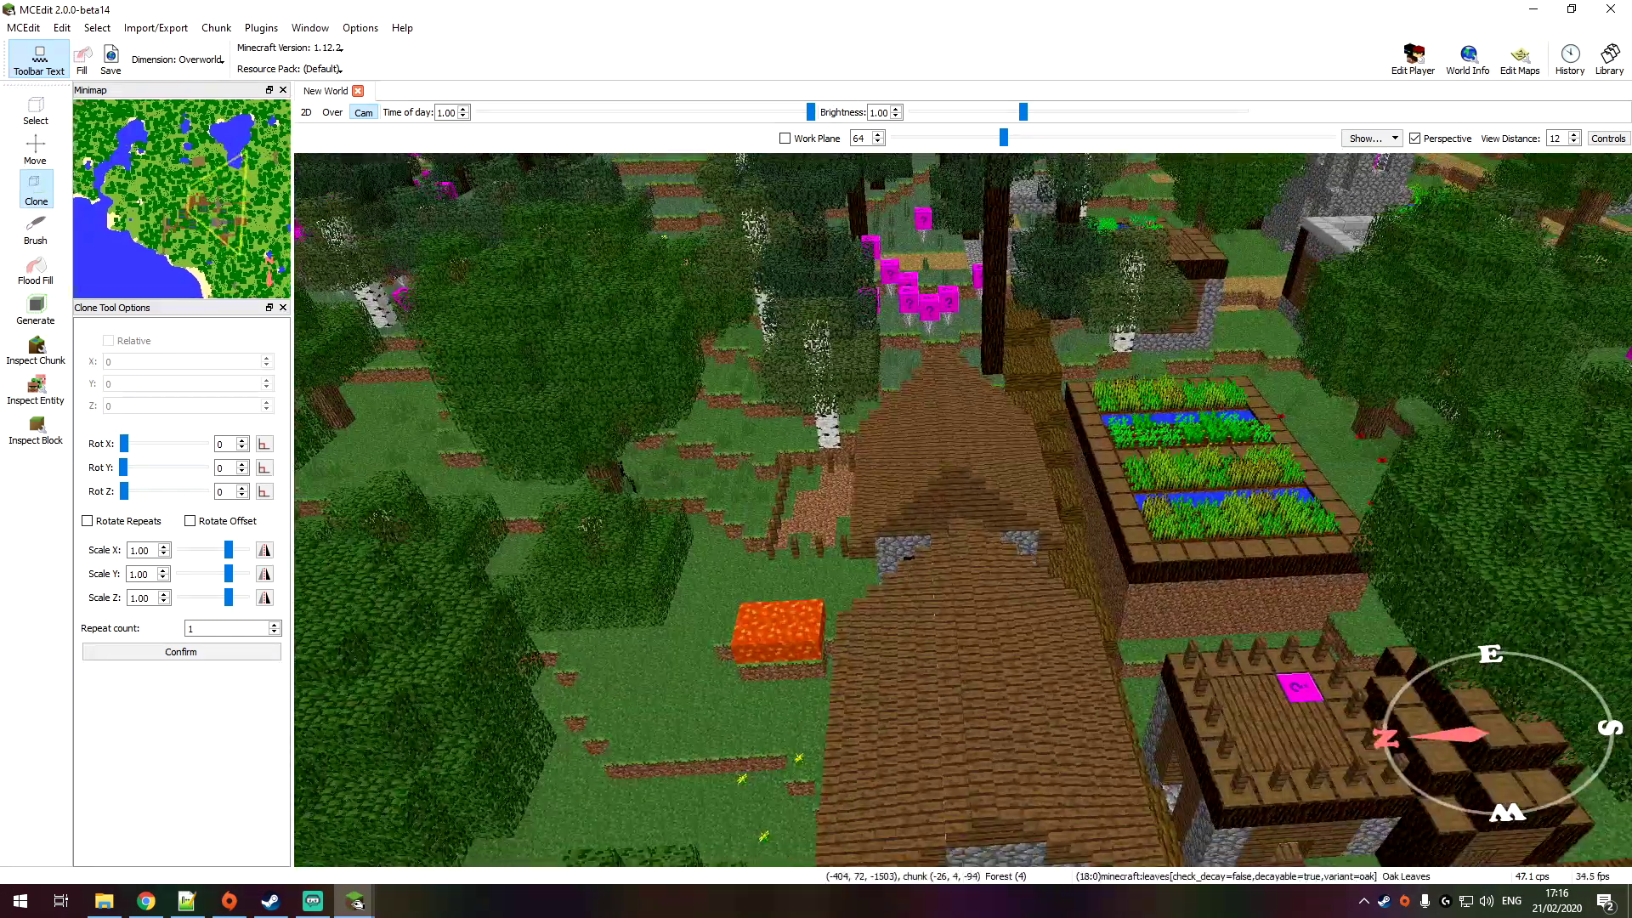
pyautogui.click(37, 112)
pyautogui.click(547, 419)
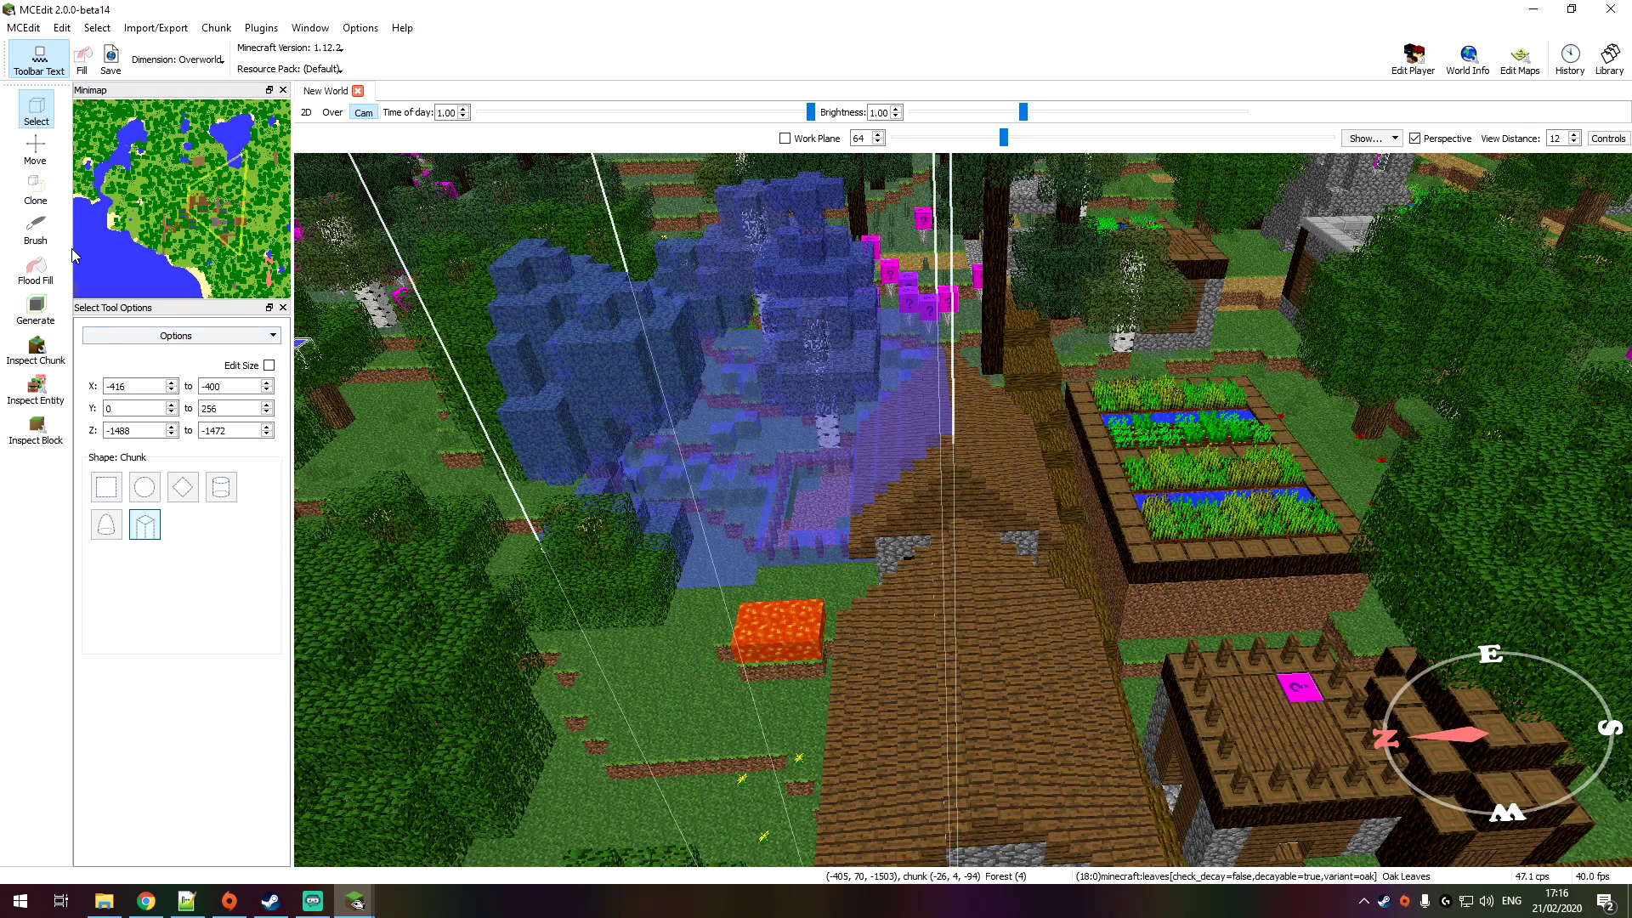
pyautogui.click(37, 194)
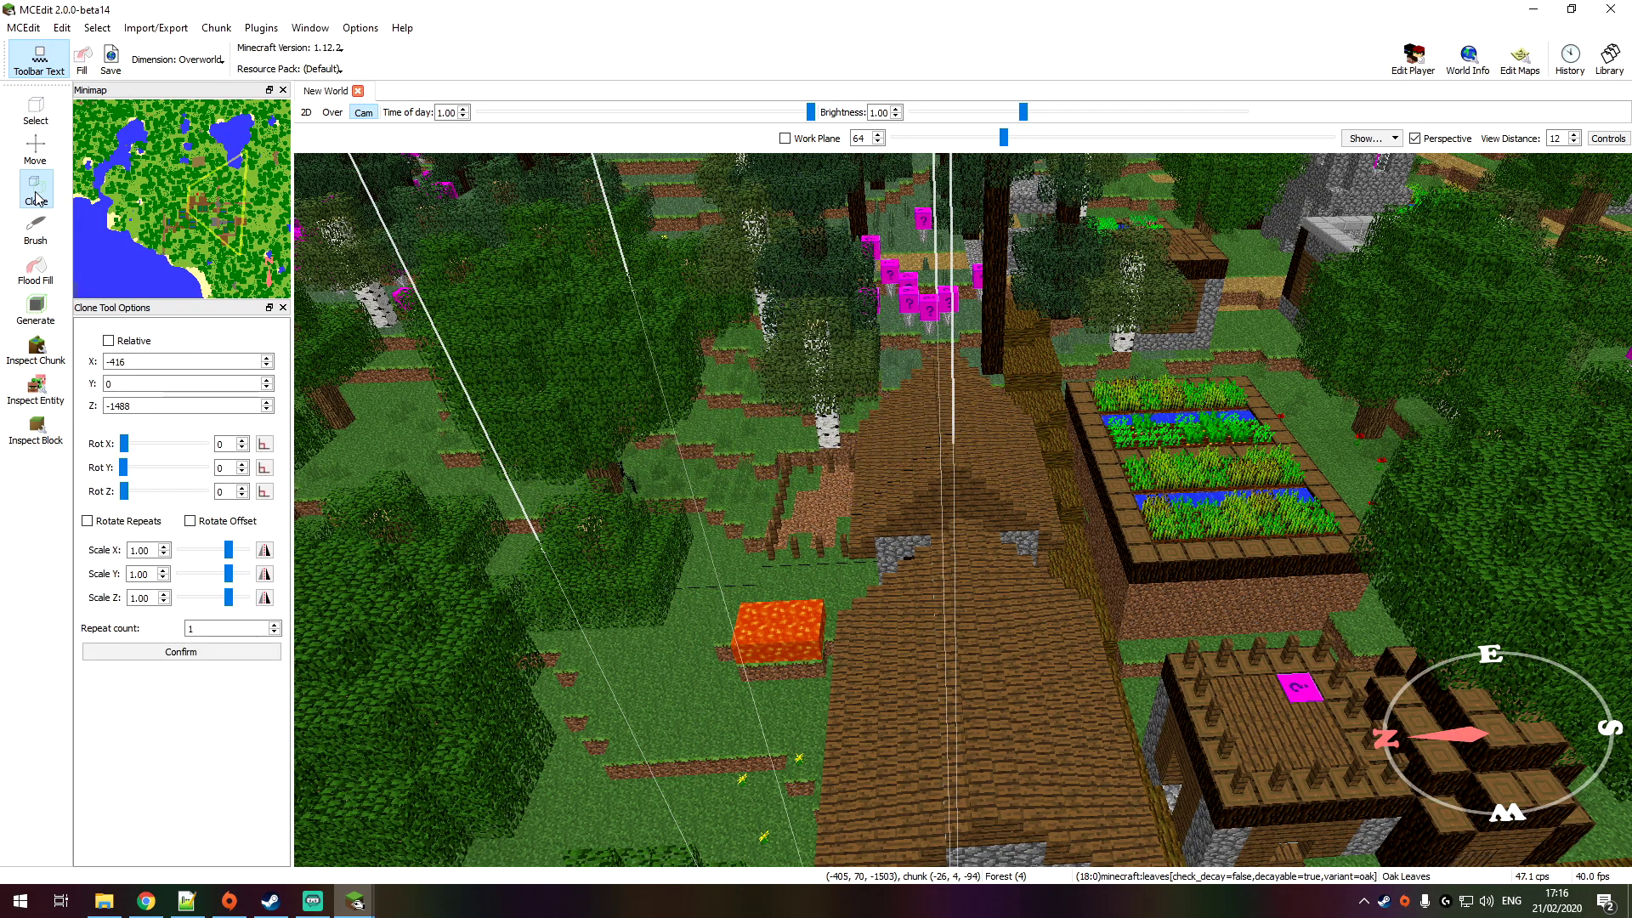
pyautogui.click(225, 653)
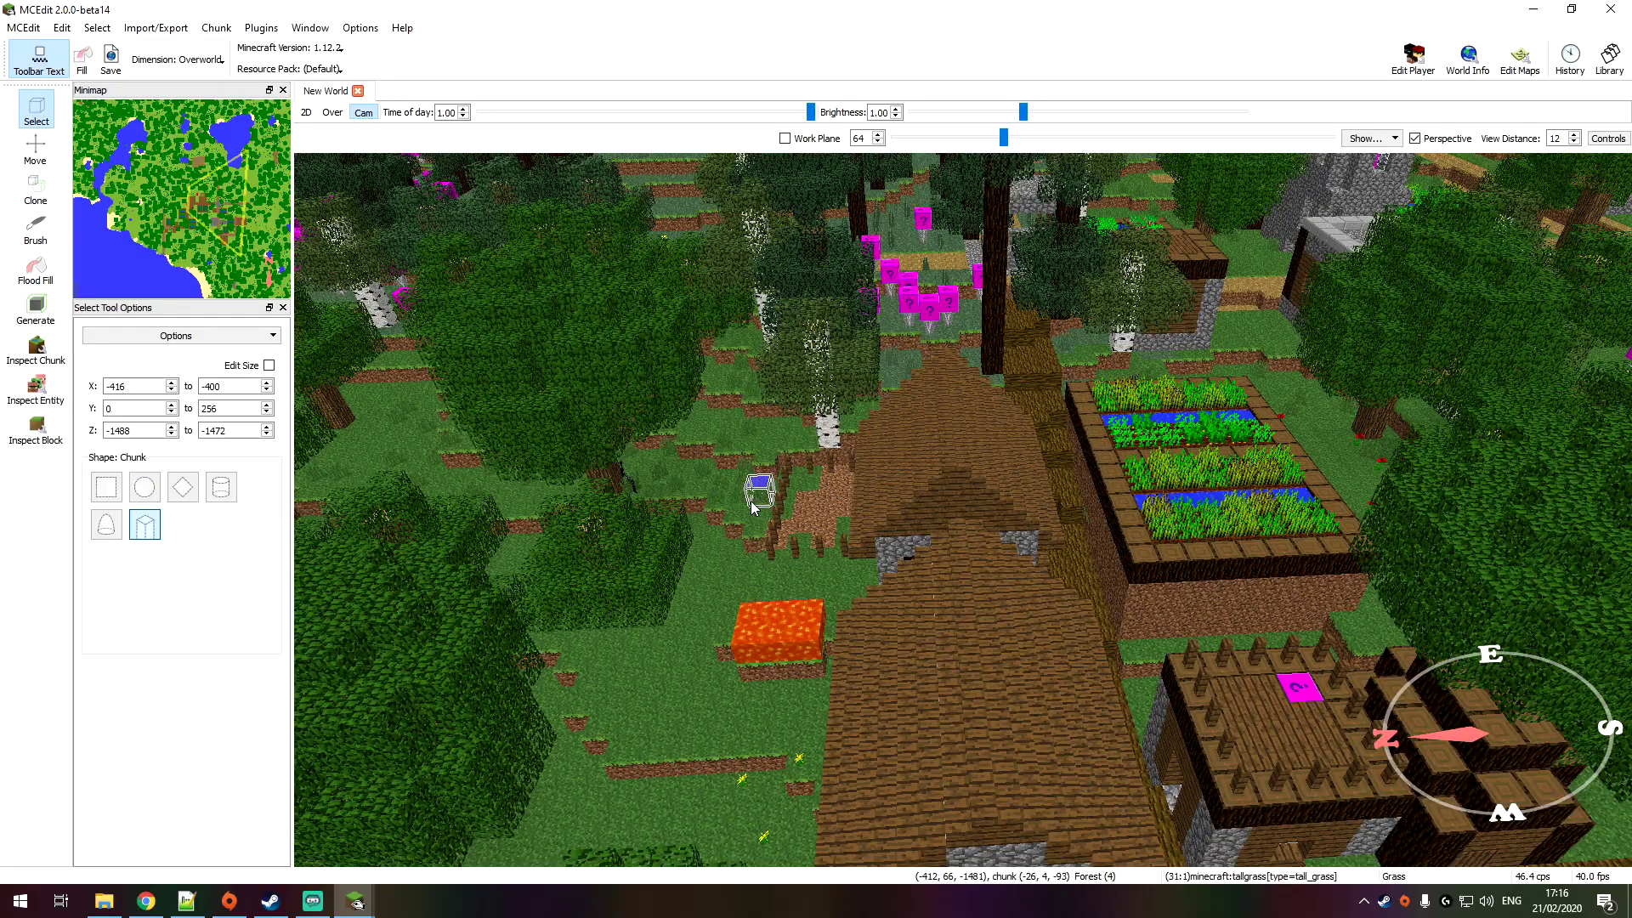
# Step: Try moving the selected chunk with the Move tool to X -435, Y -4, Z -1464
pyautogui.moveTo(748, 507); pyautogui.dragTo(1133, 544, button='right')
pyautogui.press('w')
pyautogui.moveTo(1038, 572); pyautogui.dragTo(917, 369, button='right')
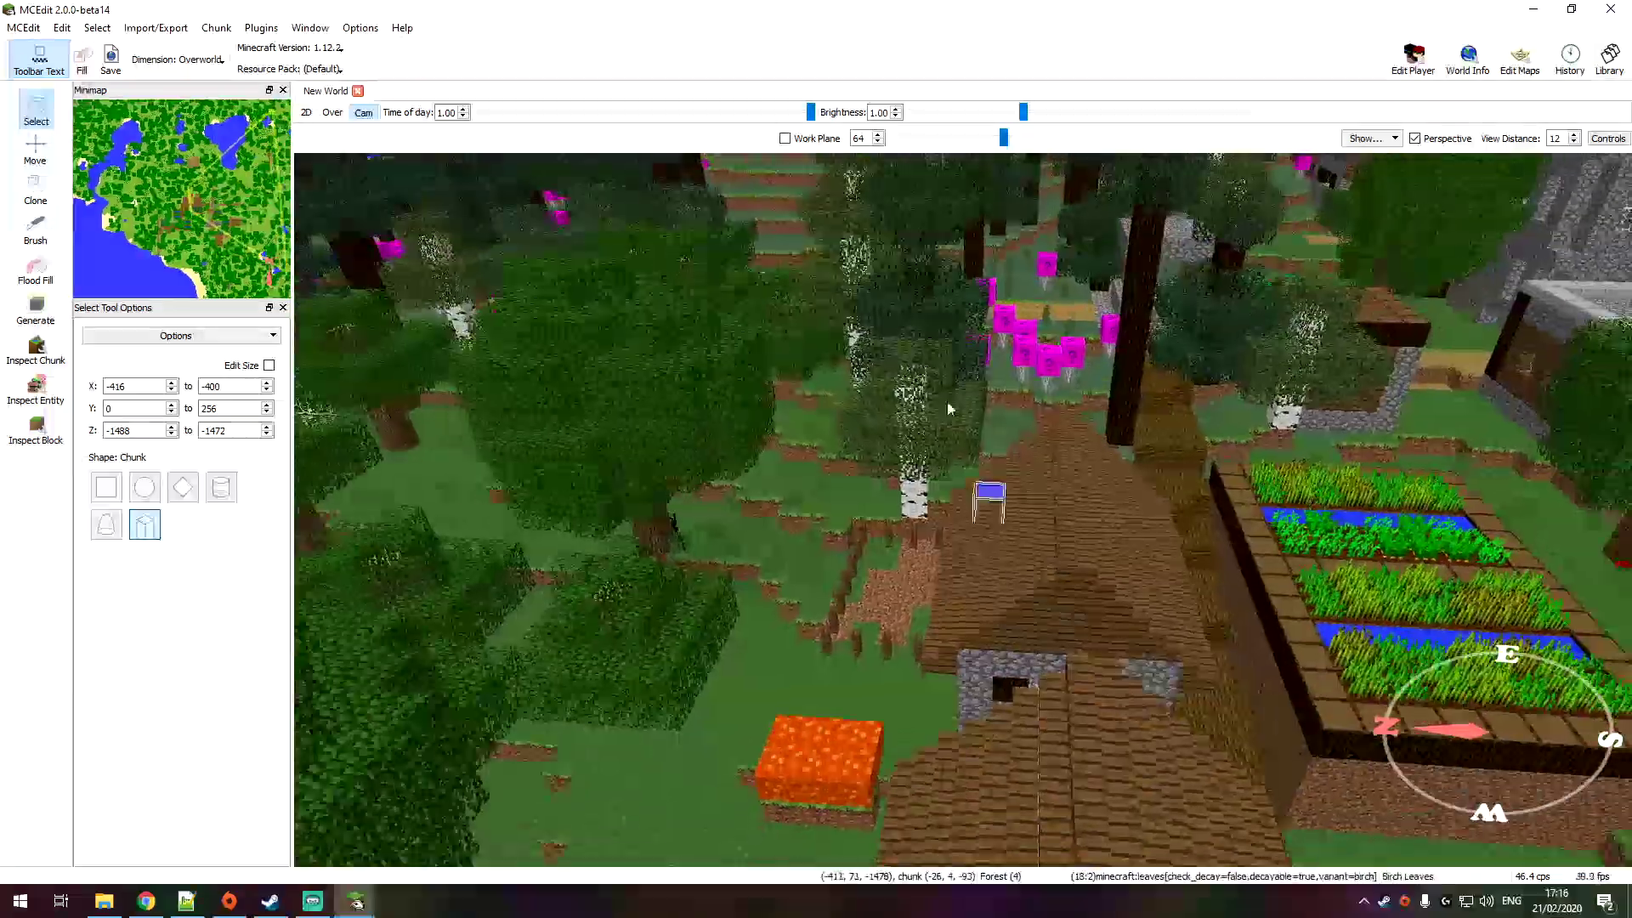
pyautogui.press('s')
pyautogui.press('w')
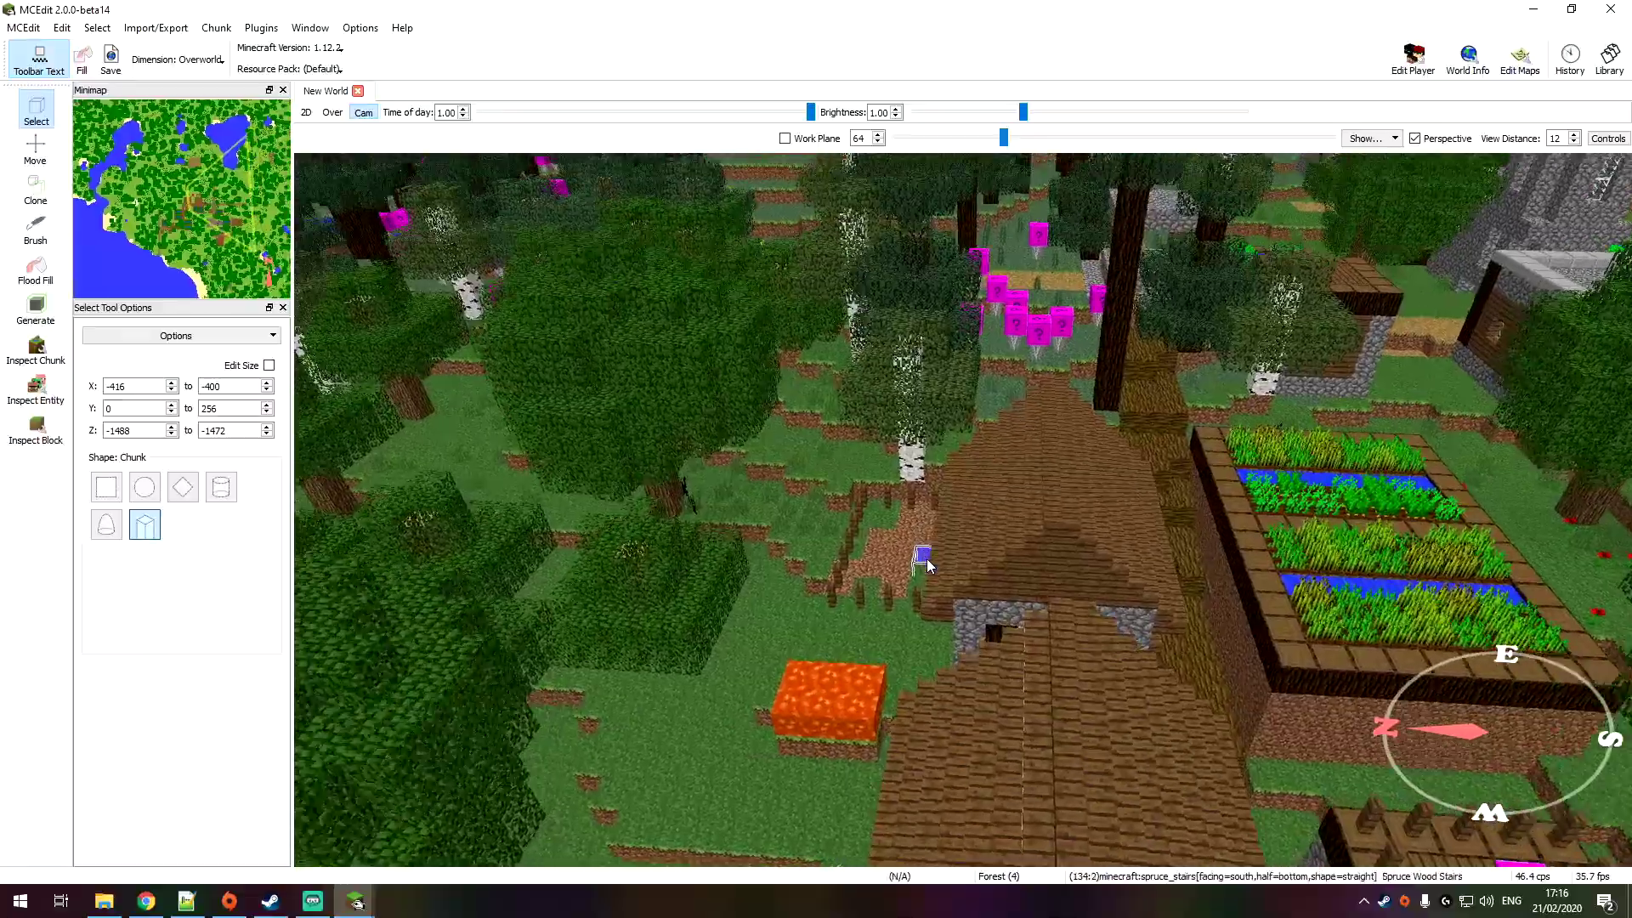
pyautogui.press('w')
pyautogui.click(37, 157)
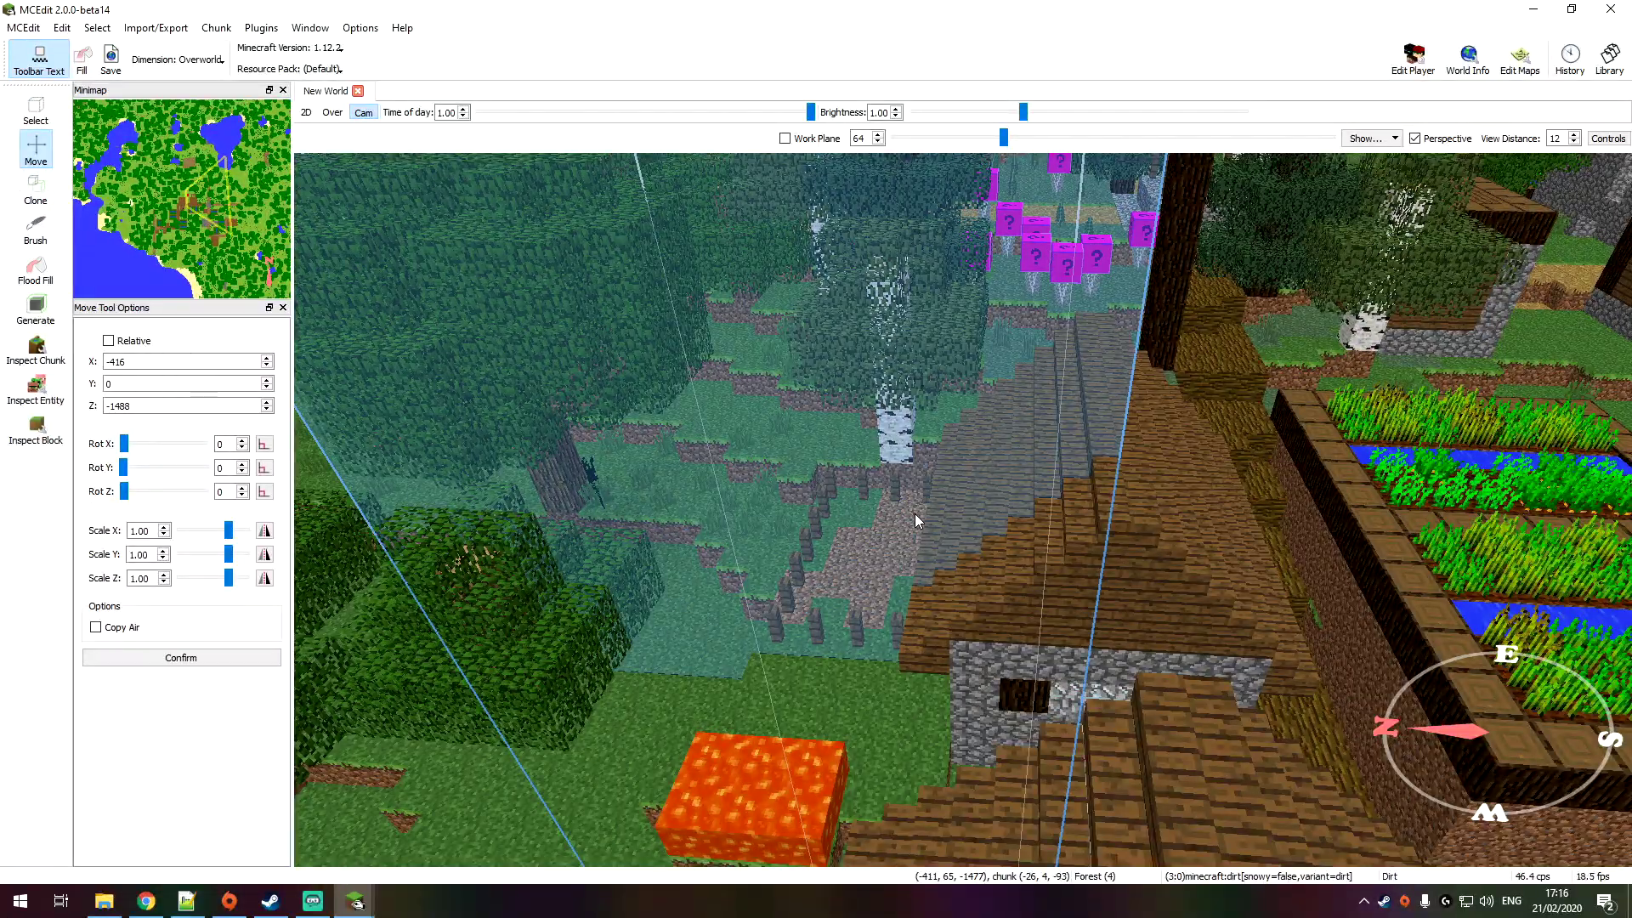
pyautogui.moveTo(916, 520); pyautogui.dragTo(1095, 416)
pyautogui.moveTo(1095, 416)
pyautogui.mouseDown(button='right')
pyautogui.moveTo(1012, 412)
pyautogui.moveTo(1104, 426)
pyautogui.moveTo(1076, 433)
pyautogui.mouseUp(button='right')
pyautogui.press('d')
pyautogui.moveTo(1075, 433); pyautogui.dragTo(920, 676)
pyautogui.moveTo(920, 677); pyautogui.dragTo(922, 680, button='right')
pyautogui.press('w')
pyautogui.press('a')
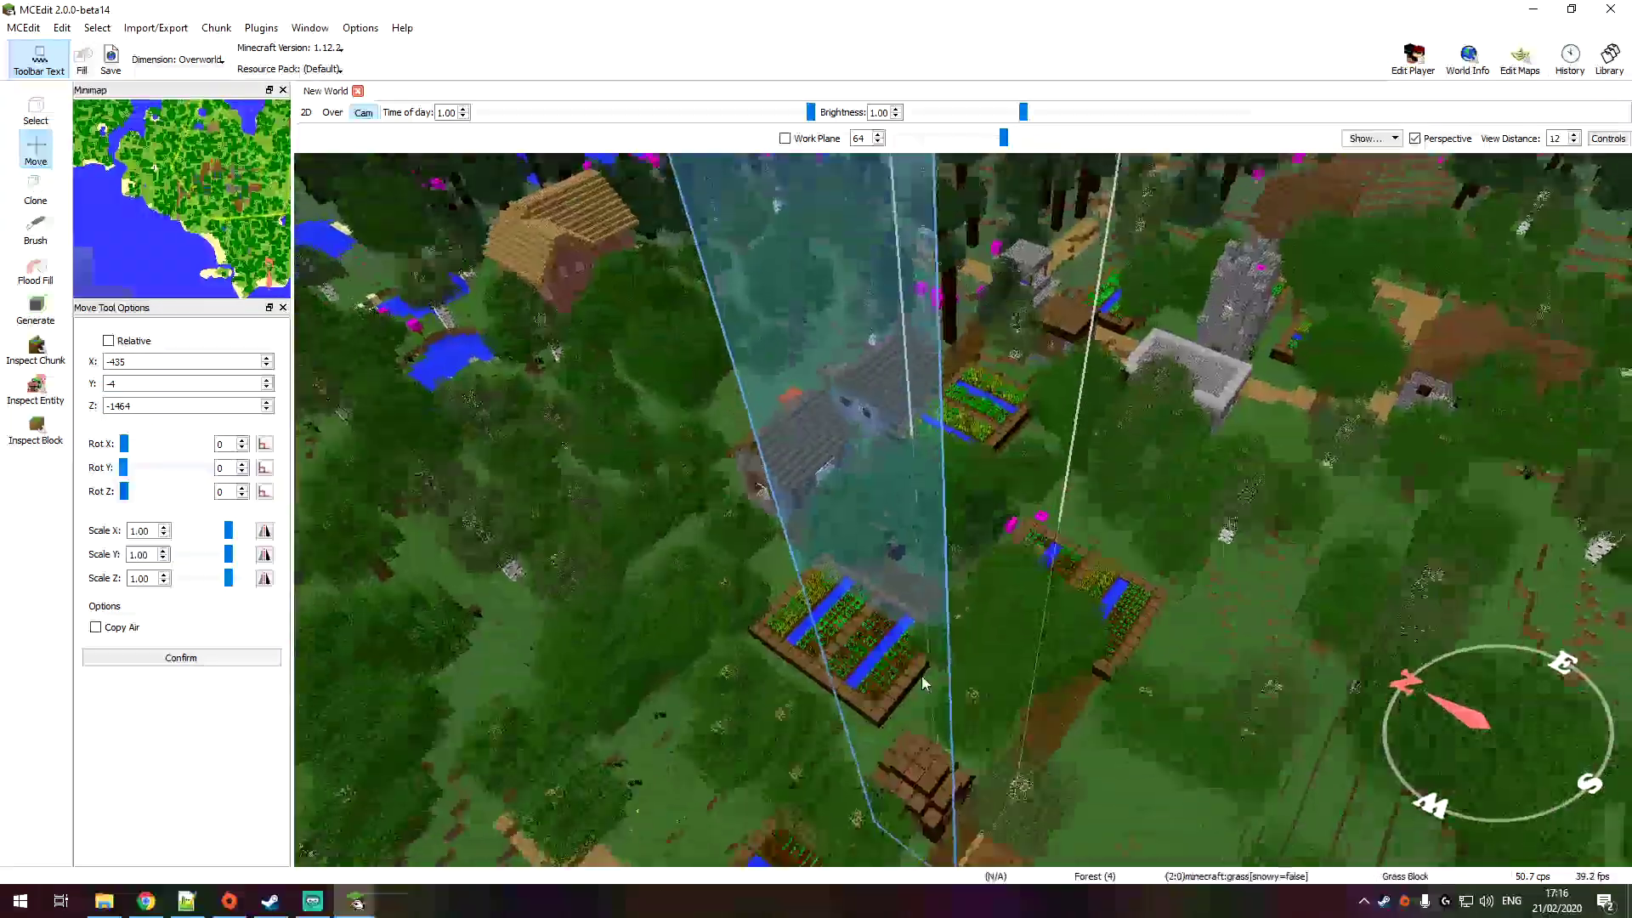
# Step: Try raising the chunk to Y 52 at Z -1463, above the crop field
pyautogui.moveTo(1002, 508); pyautogui.dragTo(1050, 263)
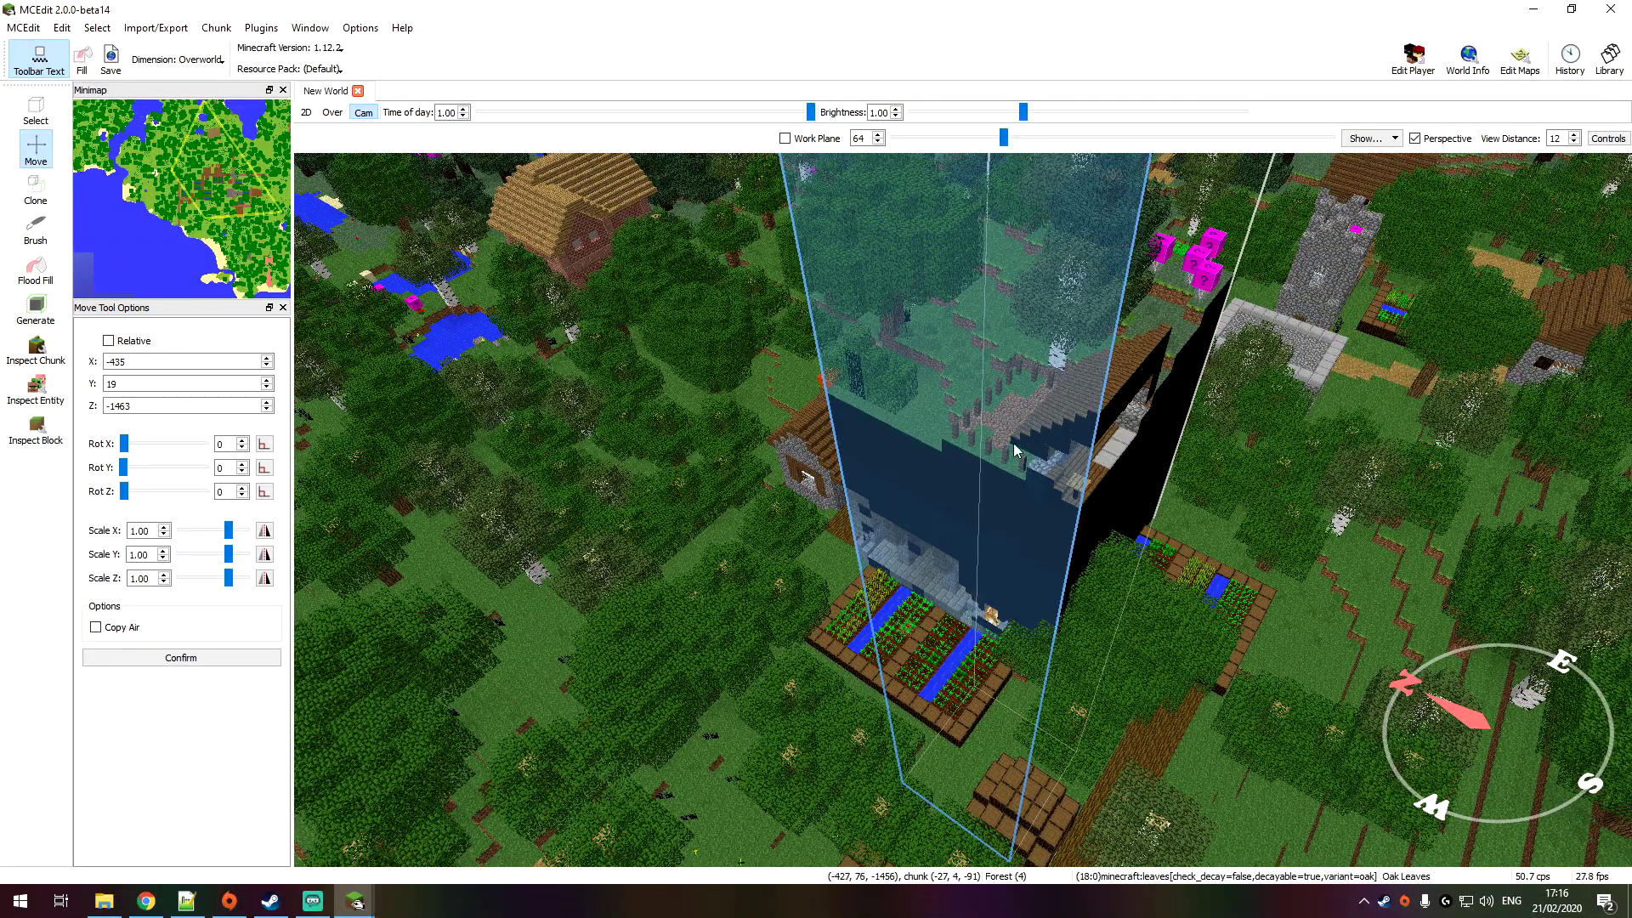
pyautogui.moveTo(1015, 432); pyautogui.dragTo(1047, 168)
pyautogui.moveTo(1059, 252); pyautogui.dragTo(1048, 395)
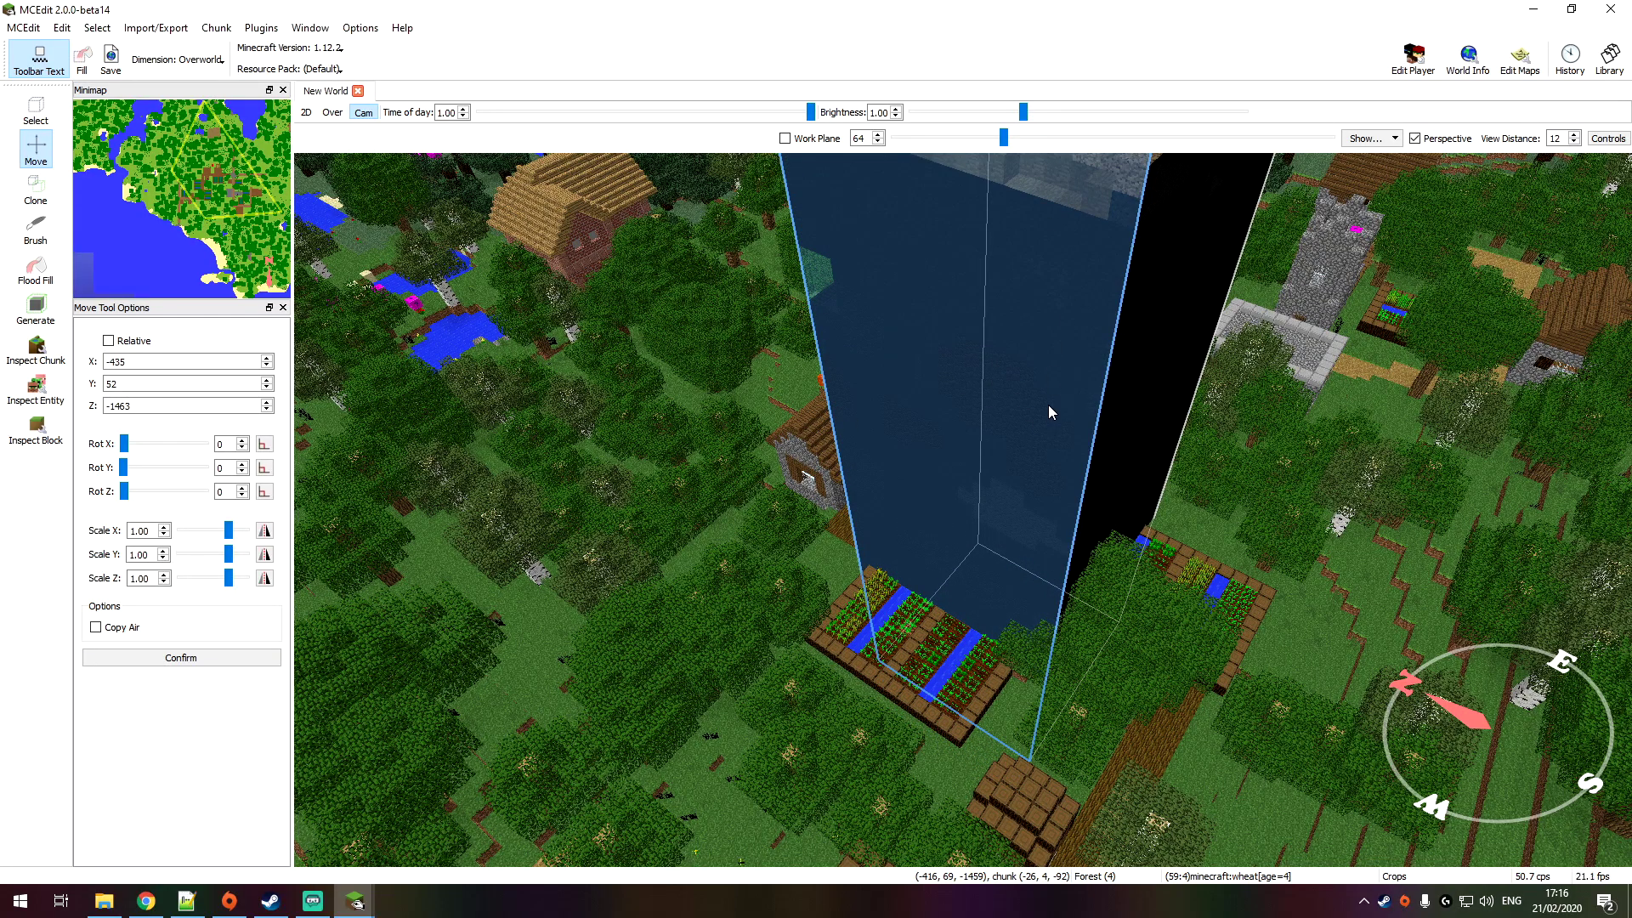
# Step: Try moving the chunk close to its original hole, at X -396, Y 26, Z -1490
pyautogui.moveTo(1072, 340); pyautogui.dragTo(1069, 223, button='right')
pyautogui.moveTo(1020, 400); pyautogui.dragTo(1460, 304, button='right')
pyautogui.press('w')
pyautogui.press('w')
pyautogui.press('s')
pyautogui.moveTo(1041, 463); pyautogui.dragTo(778, 613)
pyautogui.press('s')
pyautogui.moveTo(889, 524); pyautogui.dragTo(815, 705, button='right')
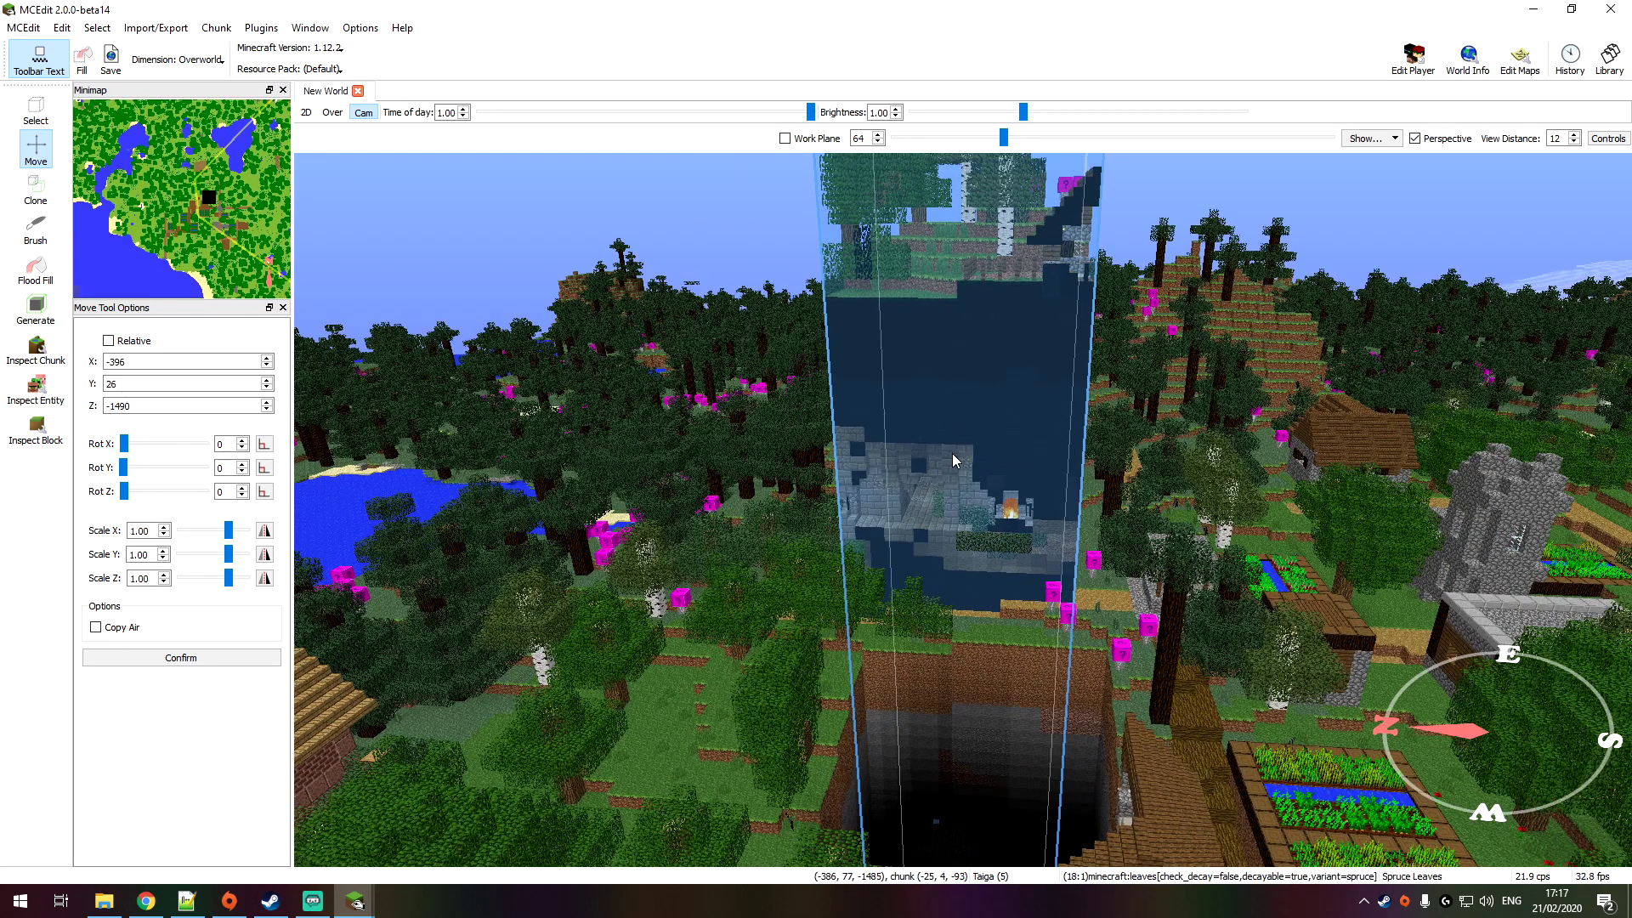
# Step: Try shifting the chunk over its hole beside the house, and undo the chunk move
pyautogui.moveTo(952, 453); pyautogui.dragTo(1140, 541, button='right')
pyautogui.press('w')
pyautogui.press('a')
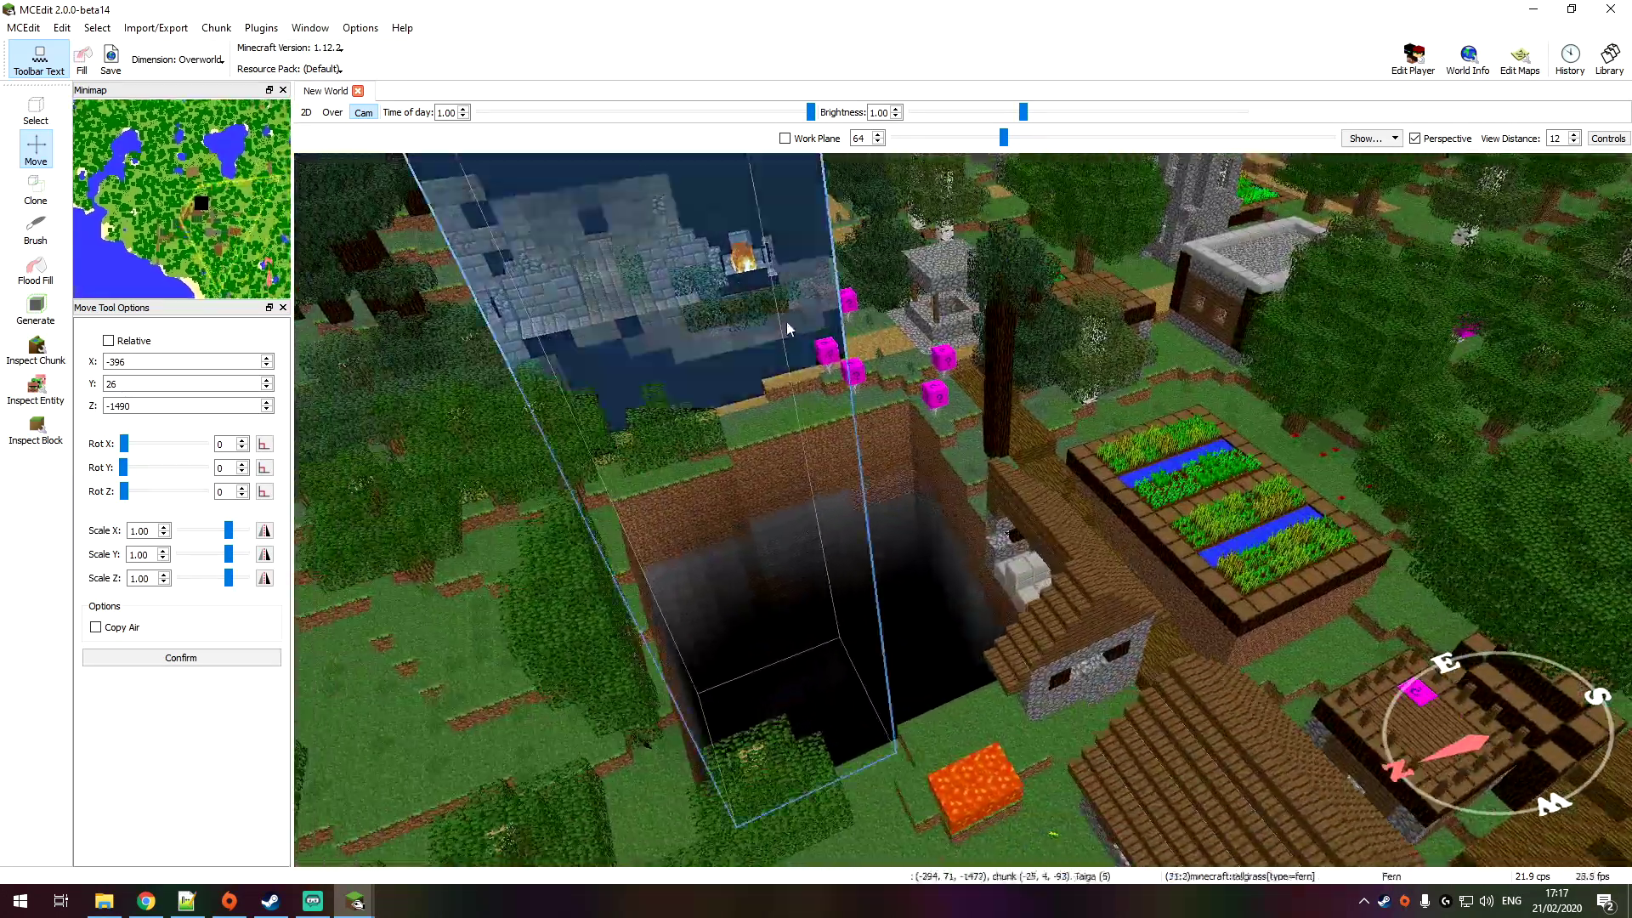
pyautogui.moveTo(782, 318); pyautogui.dragTo(924, 625)
pyautogui.moveTo(798, 344); pyautogui.dragTo(900, 507)
pyautogui.moveTo(1057, 503); pyautogui.dragTo(1283, 467, button='right')
pyautogui.hotkey('ctrl', 'z')
pyautogui.moveTo(1227, 389); pyautogui.dragTo(1096, 485, button='right')
# Step: Select the neighbouring chunk spanning X -416 to -400 and Z -1504 to -1488
pyautogui.click(27, 112)
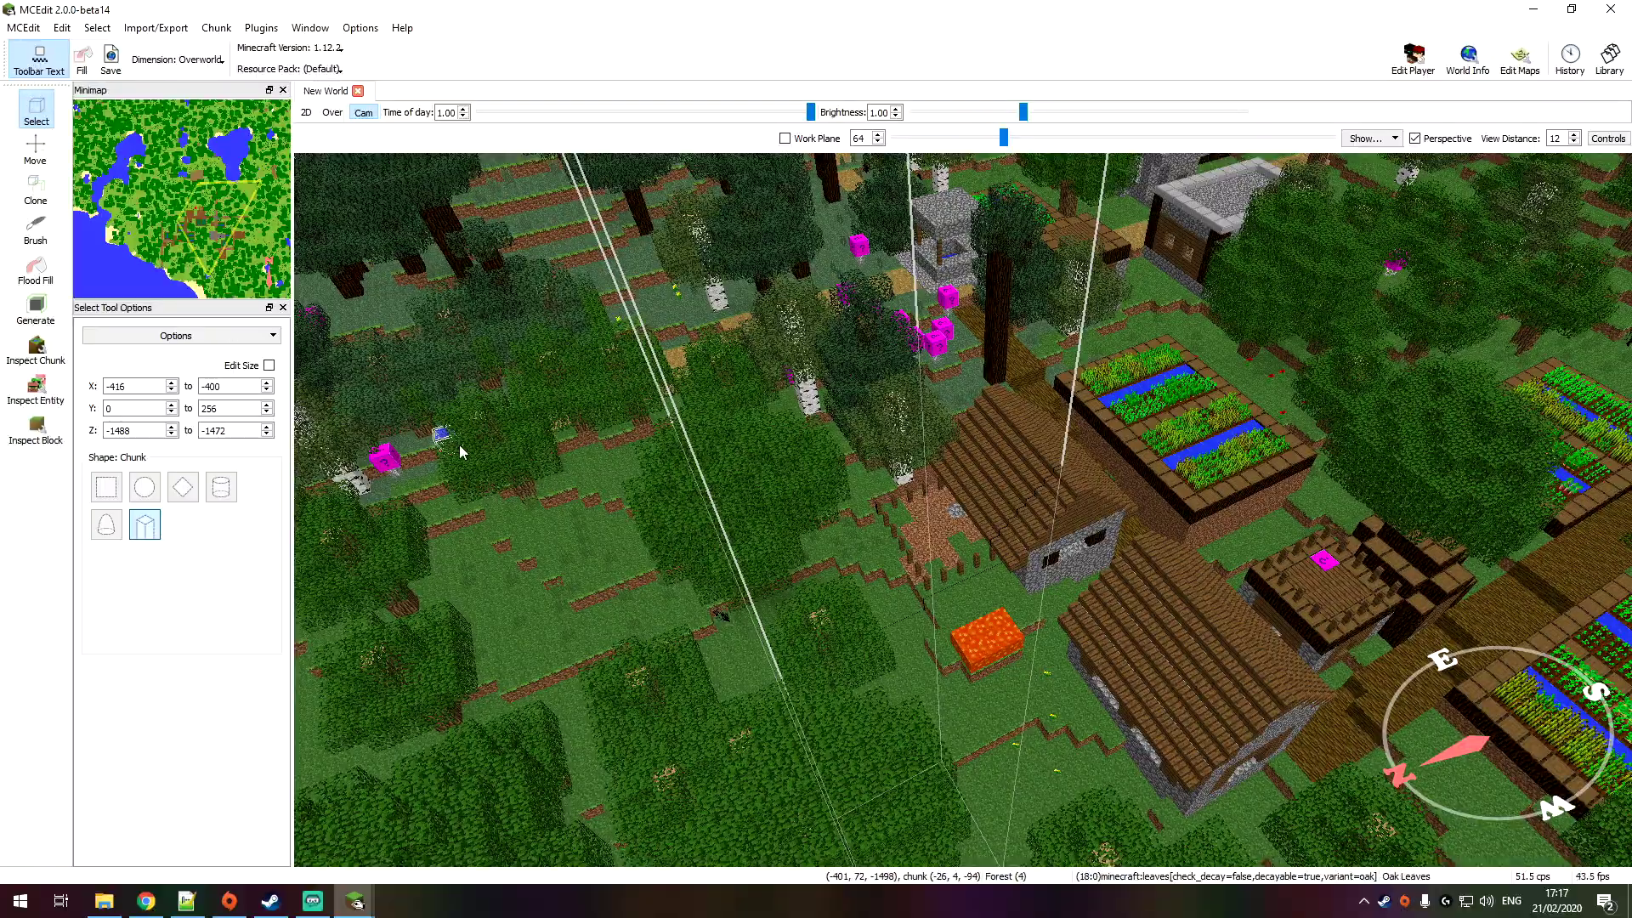
pyautogui.click(455, 444)
pyautogui.press('d')
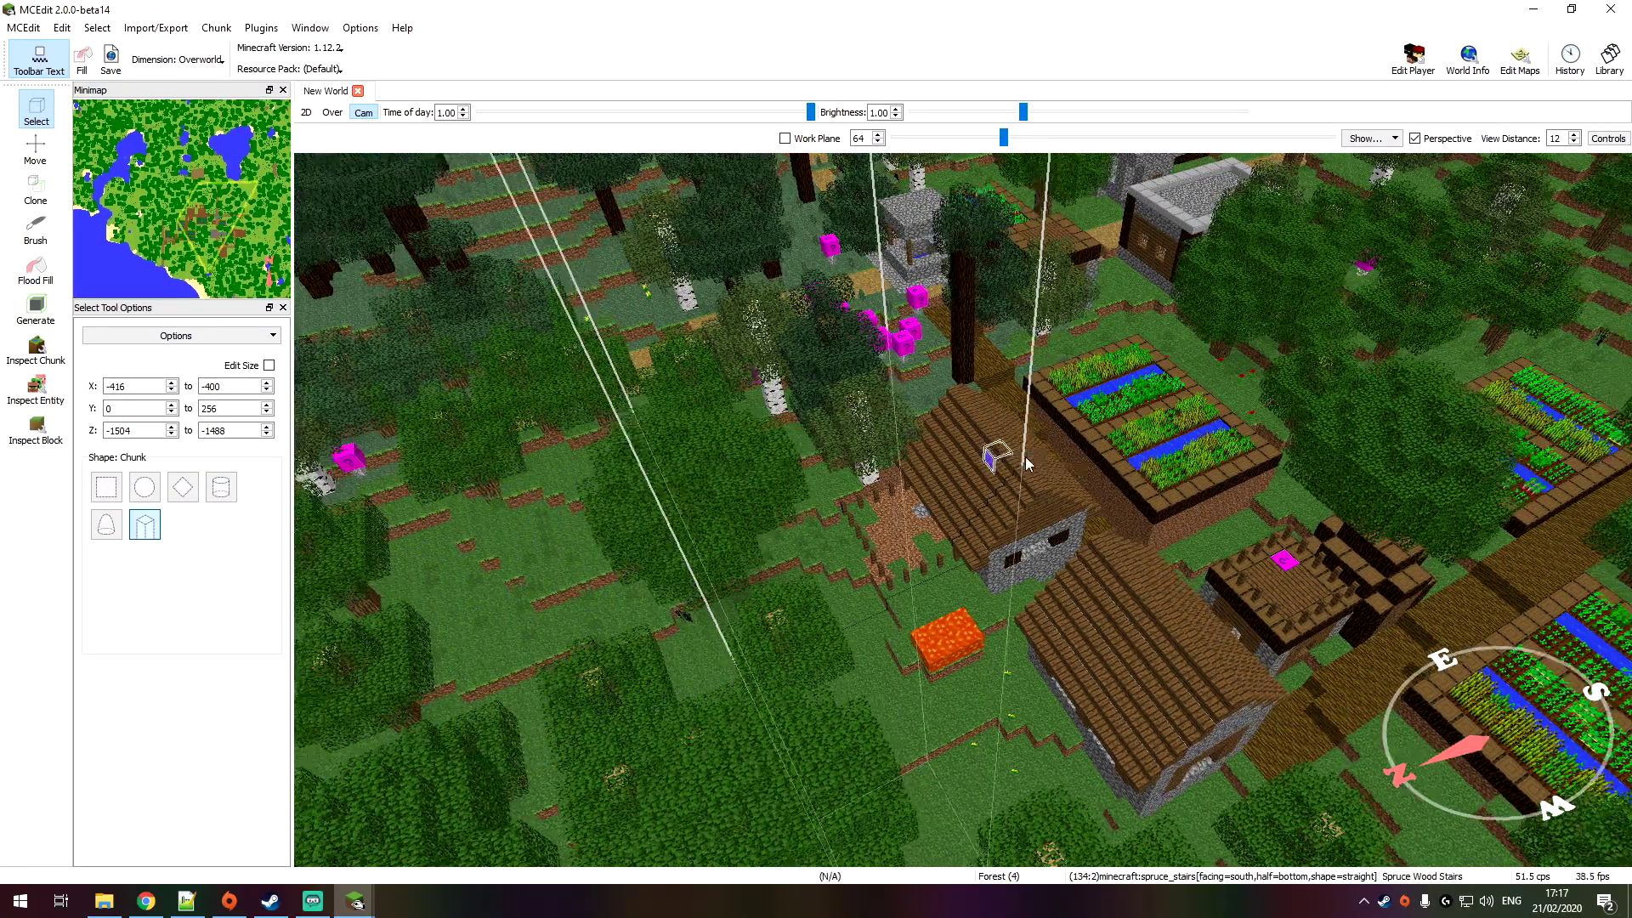
# Step: Change the selection shape to Square and select X -417 to -410, Y 72, Z -1472 to -1468
pyautogui.click(103, 495)
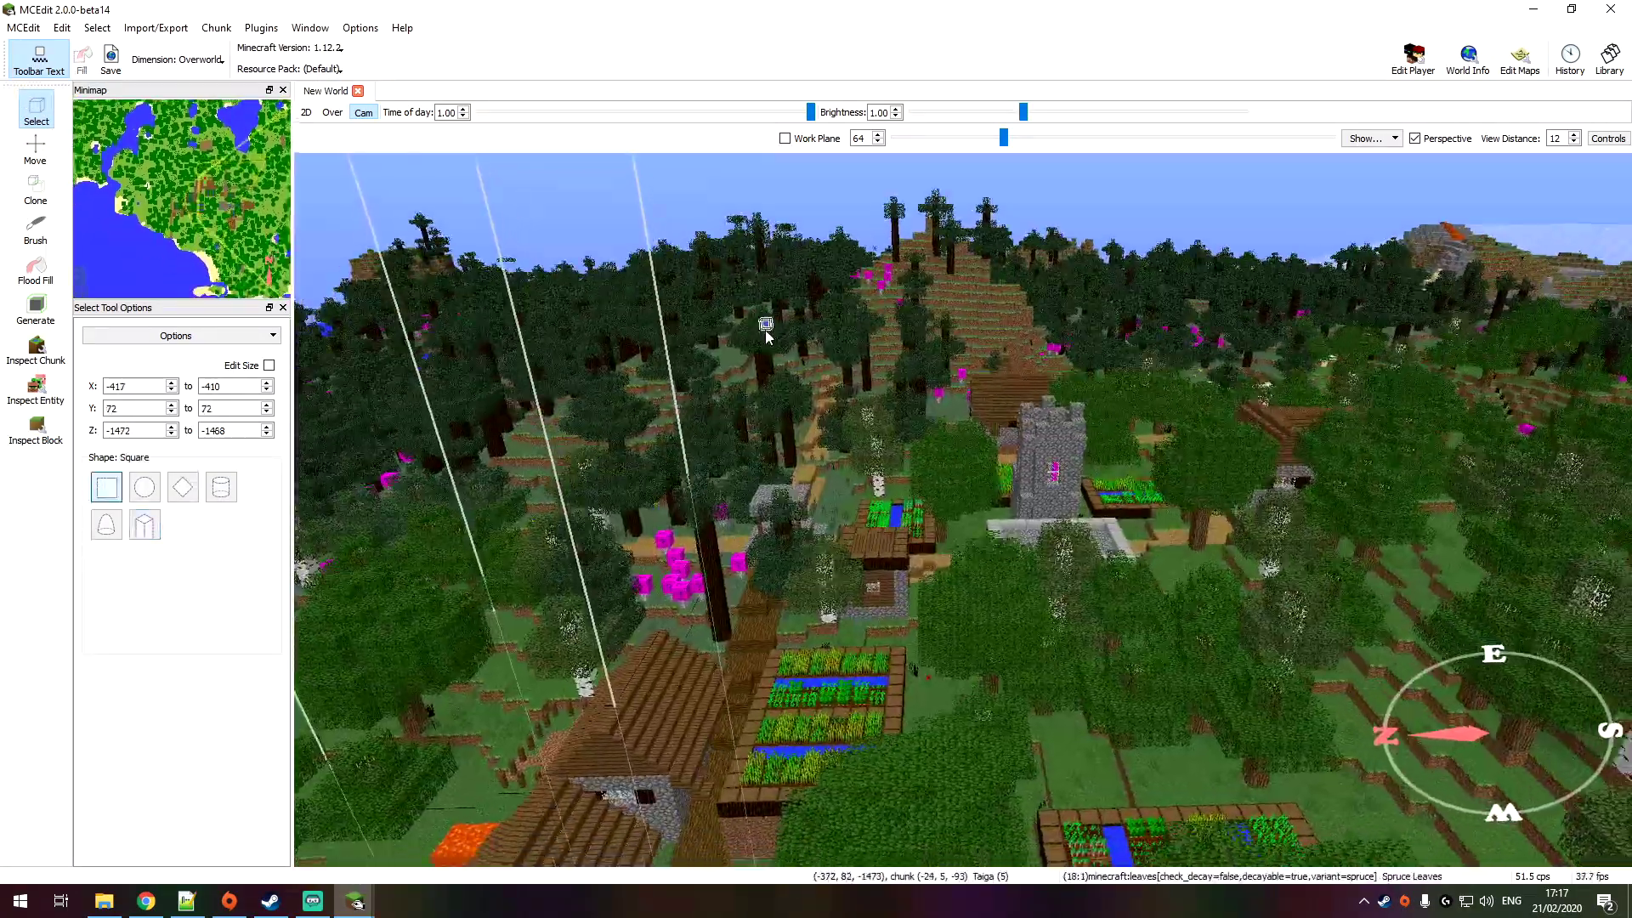
pyautogui.press('d')
pyautogui.moveTo(765, 330); pyautogui.dragTo(669, 376, button='right')
pyautogui.press('s')
pyautogui.press('a')
pyautogui.press('w')
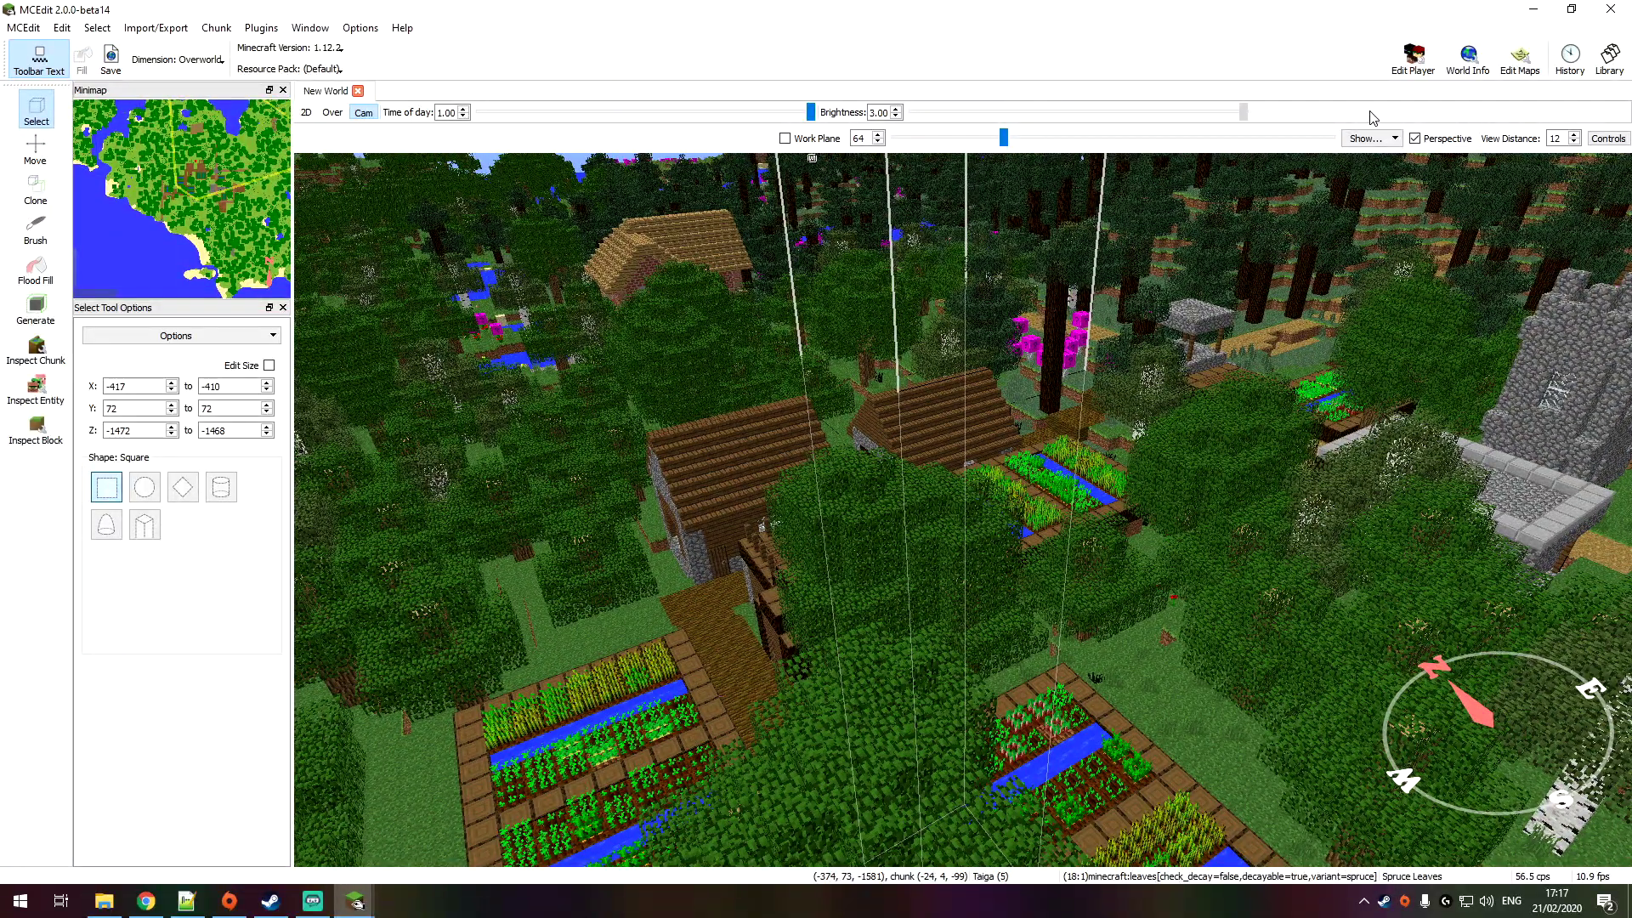
# Step: Set the view's brightness to 0.75 and turn off the Perspective option
pyautogui.moveTo(1243, 111); pyautogui.dragTo(1024, 134)
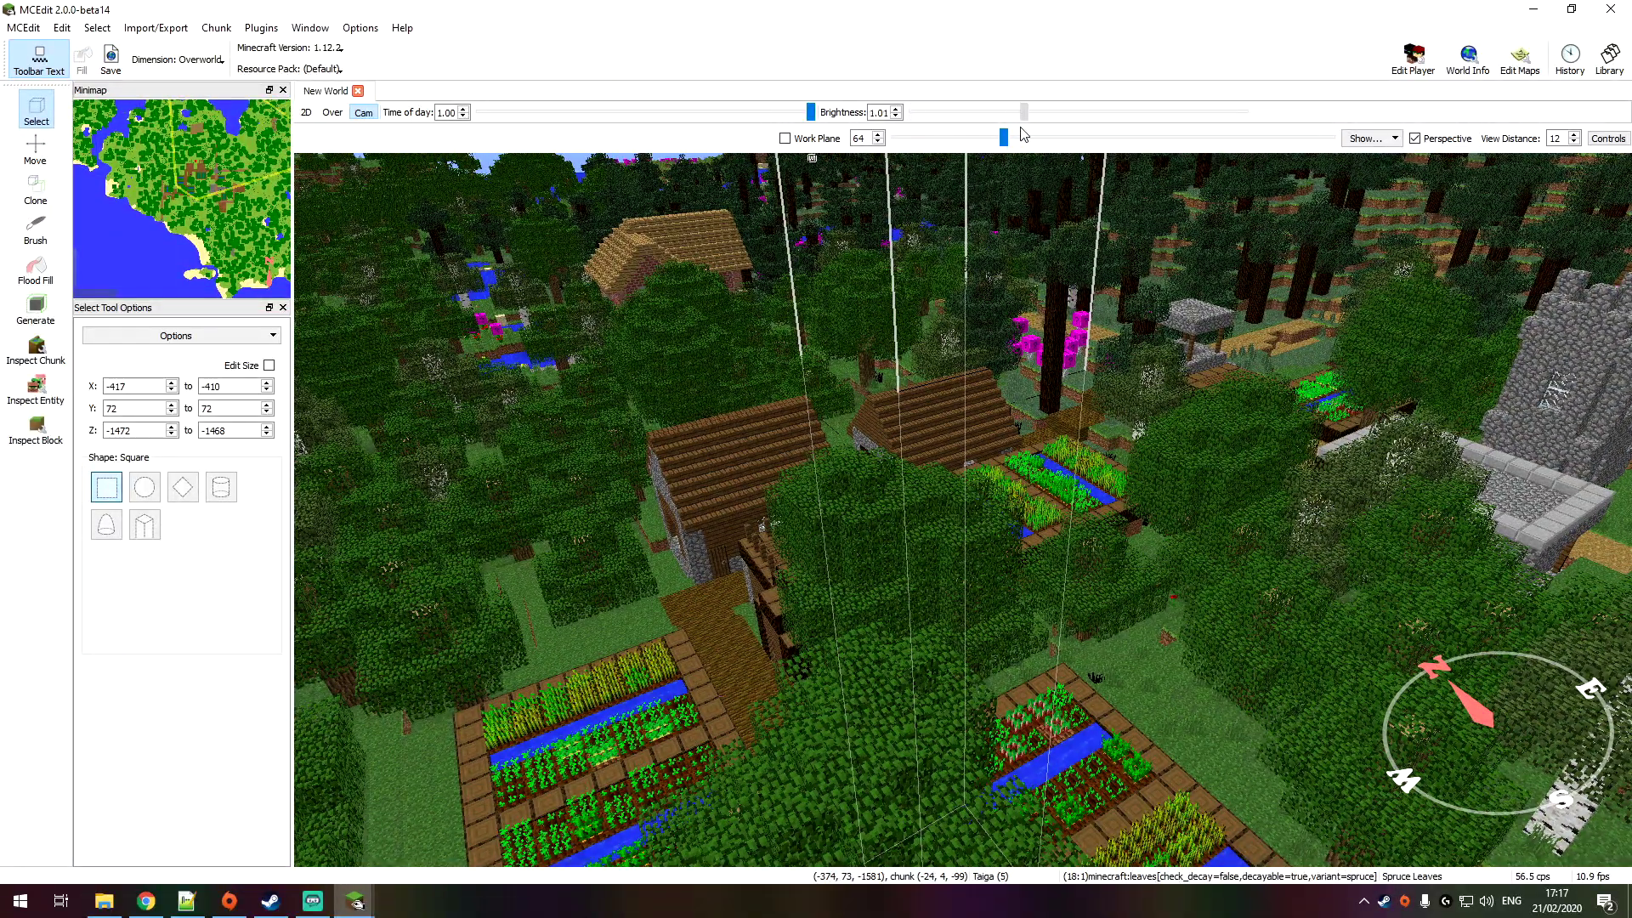
pyautogui.click(1420, 141)
pyautogui.click(1419, 140)
pyautogui.click(1420, 141)
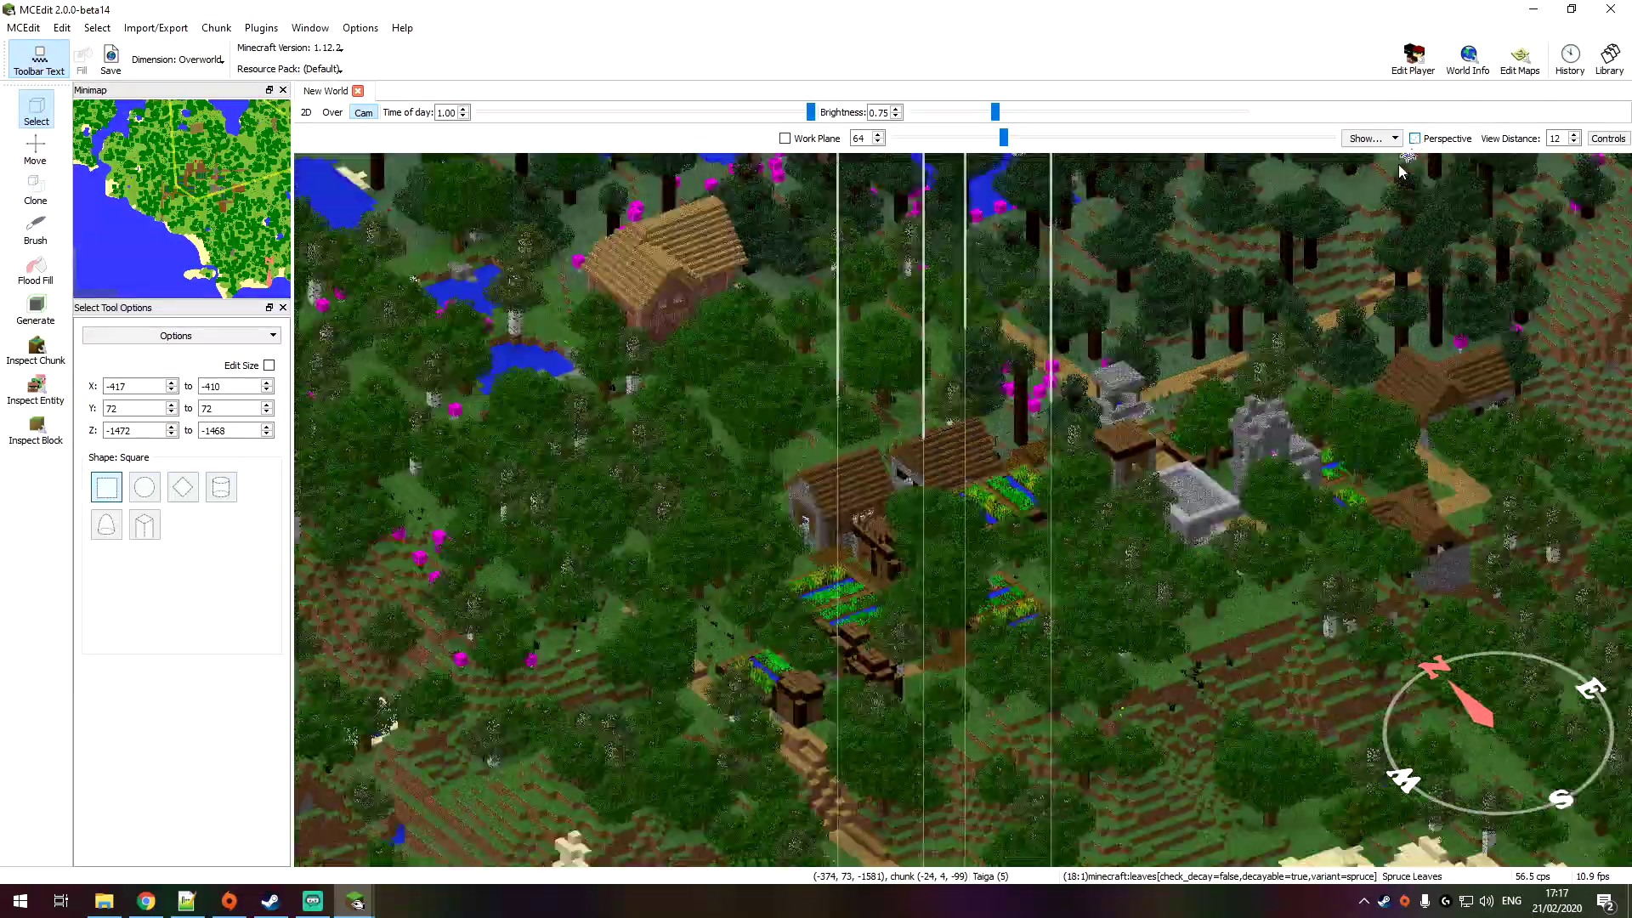
# Step: Look around the village without perspective, and turn the Perspective option back on
pyautogui.moveTo(1215, 298); pyautogui.dragTo(1164, 327, button='right')
pyautogui.press('d')
pyautogui.click(1417, 139)
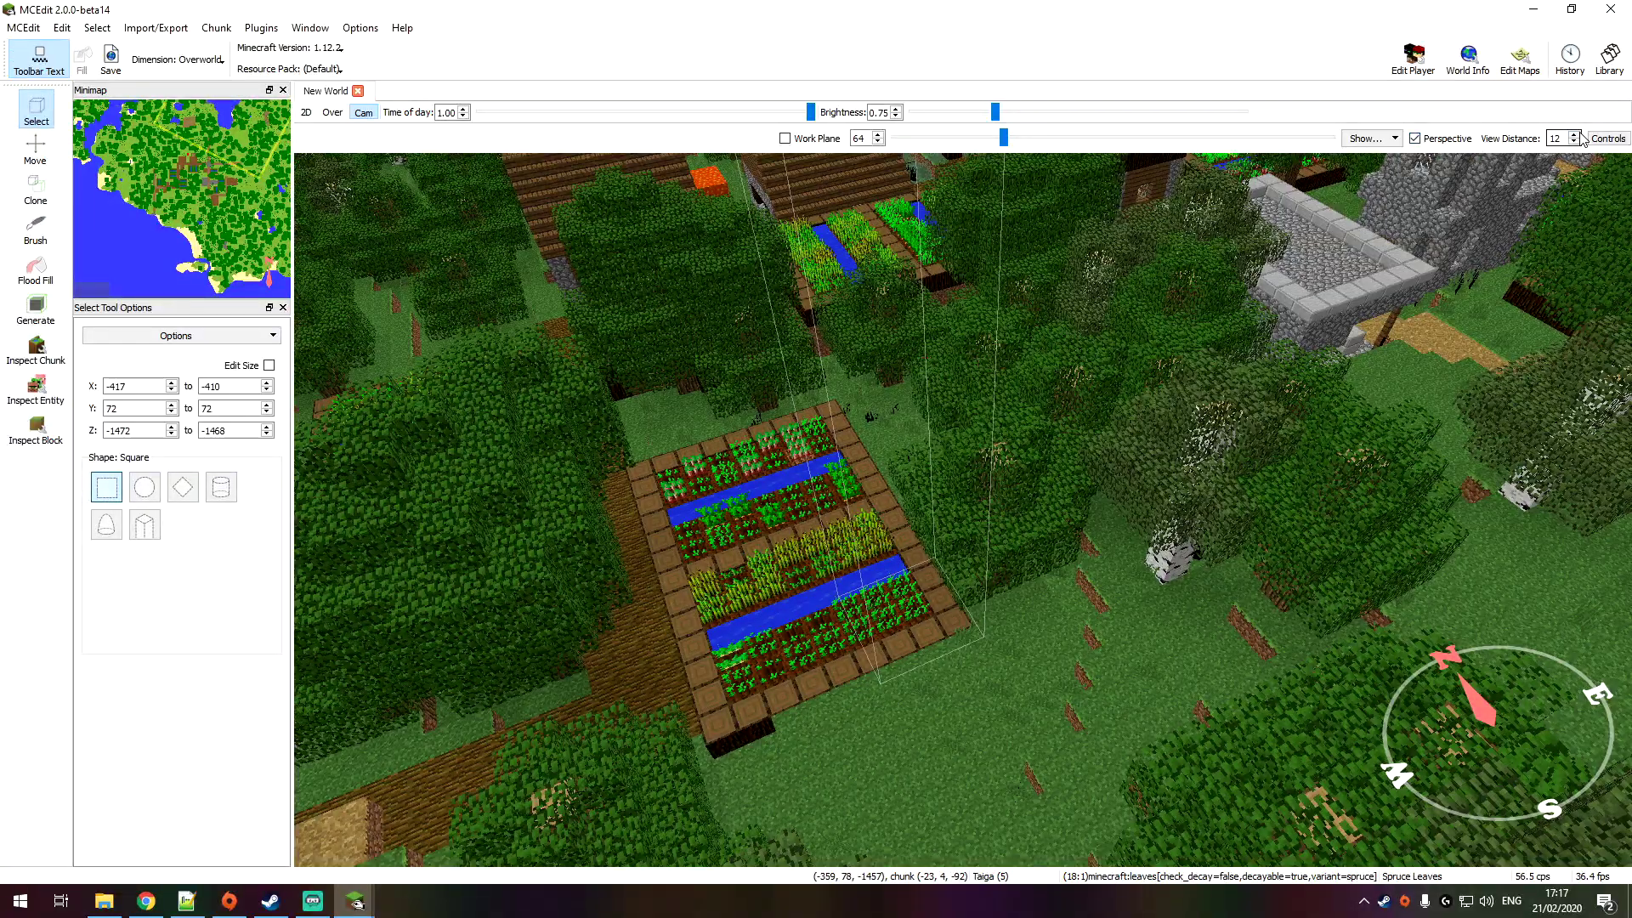
# Step: Review the layers that can be shown in the view, from Blocks to Places Where Creepers Can Spawn
pyautogui.click(1391, 140)
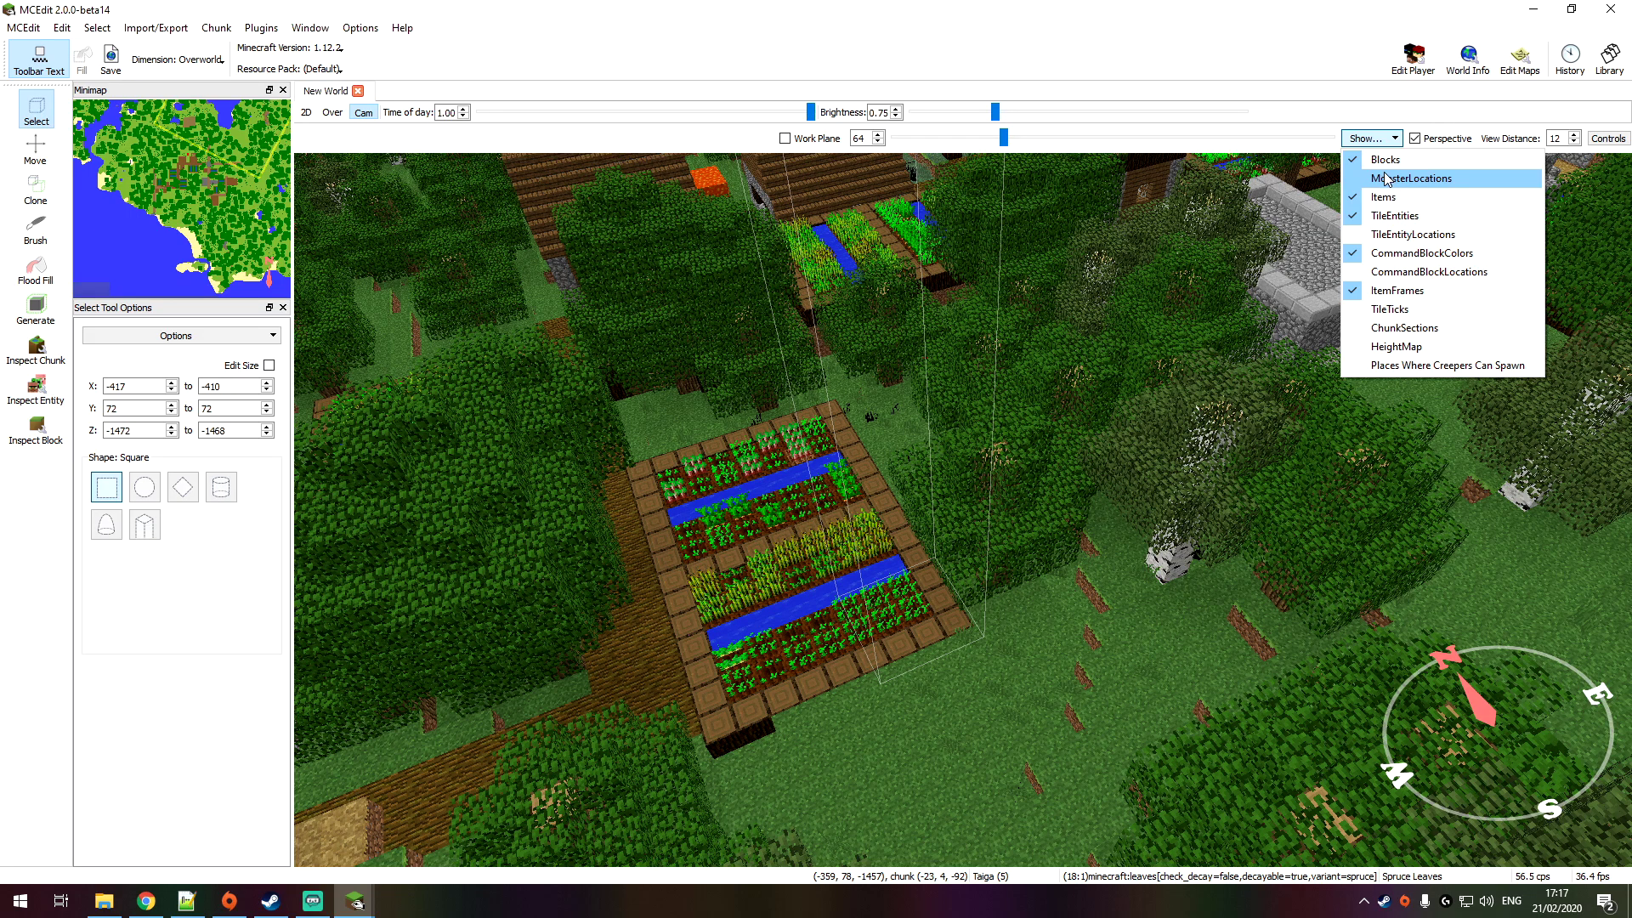
pyautogui.click(1381, 140)
pyautogui.click(1382, 140)
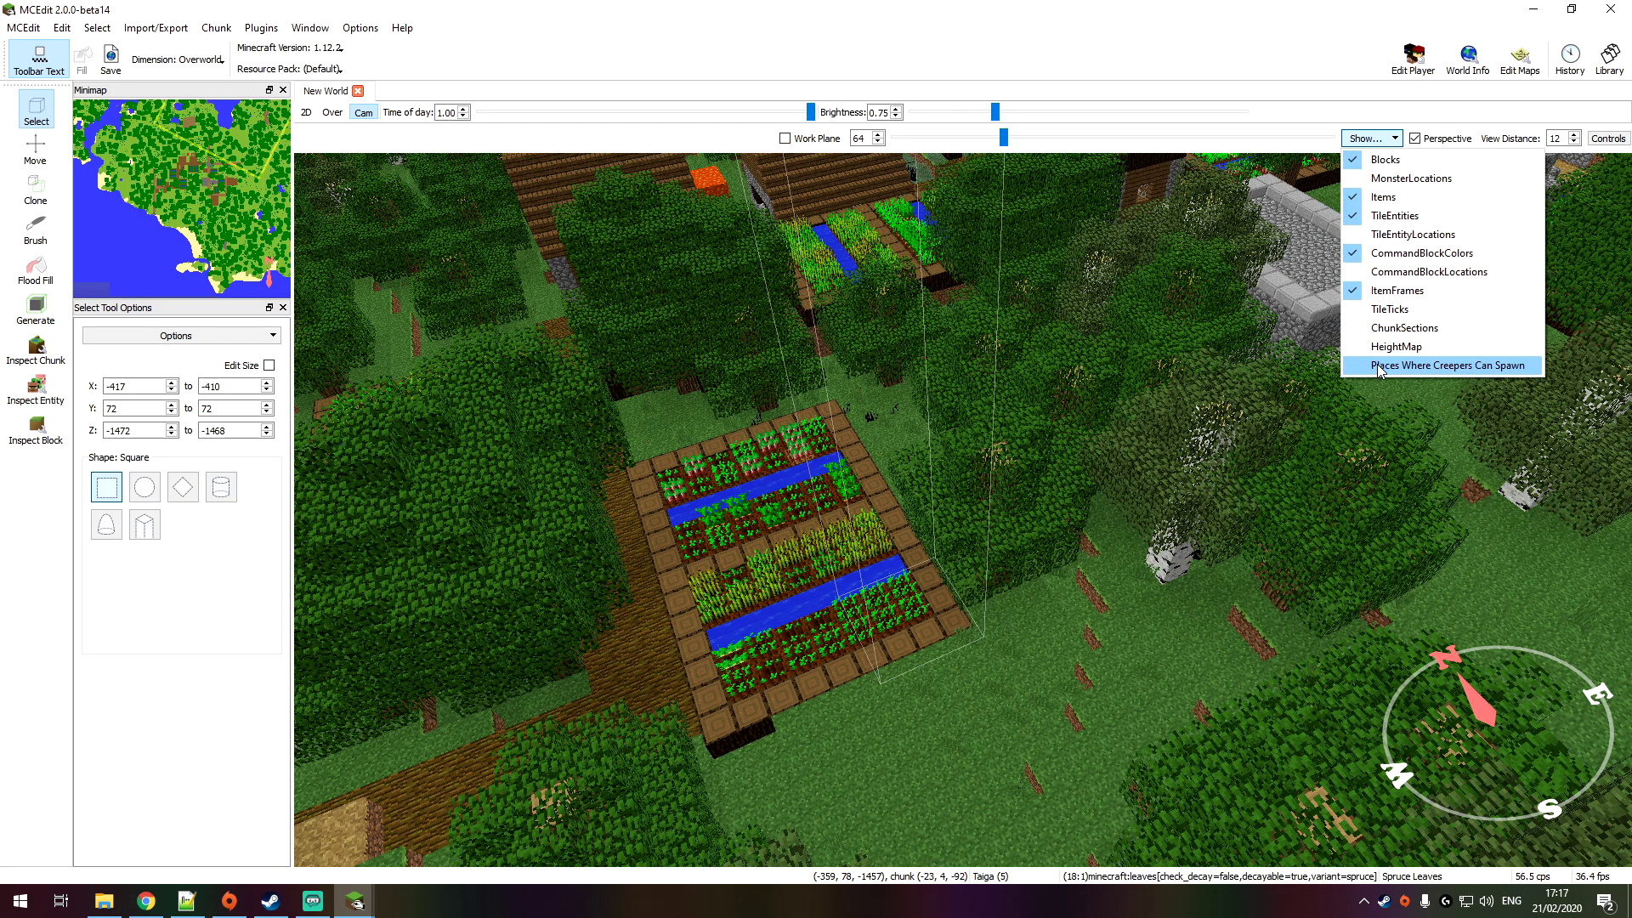
pyautogui.click(1389, 140)
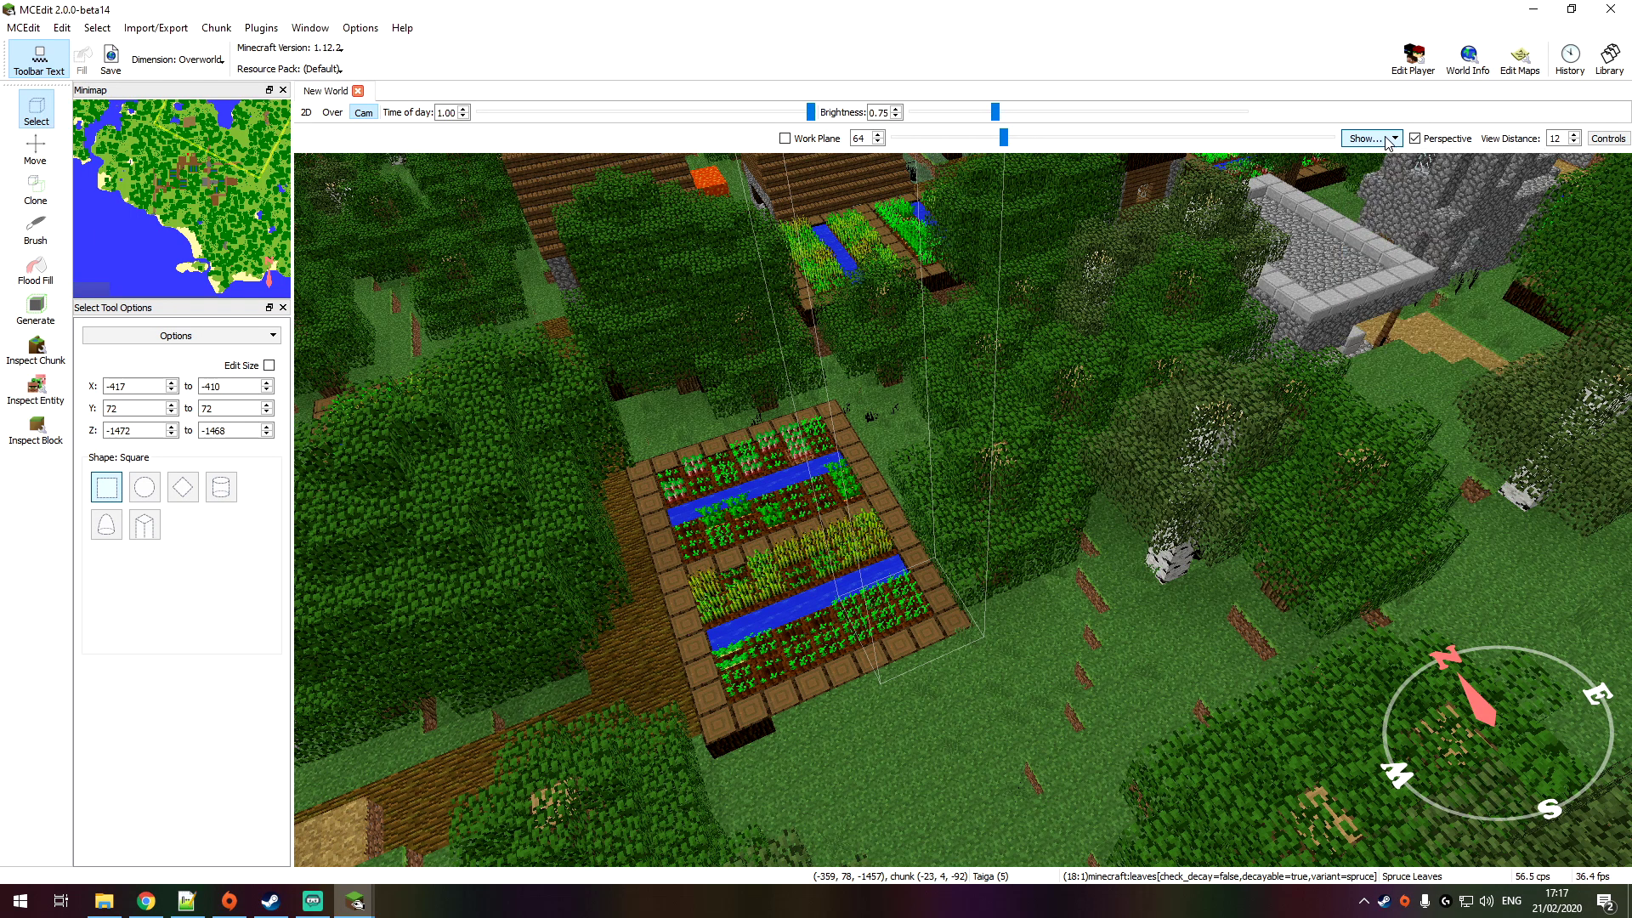
# Step: Set the time of day to 0.07 and examine the night lighting around the village and the lava
pyautogui.click(567, 106)
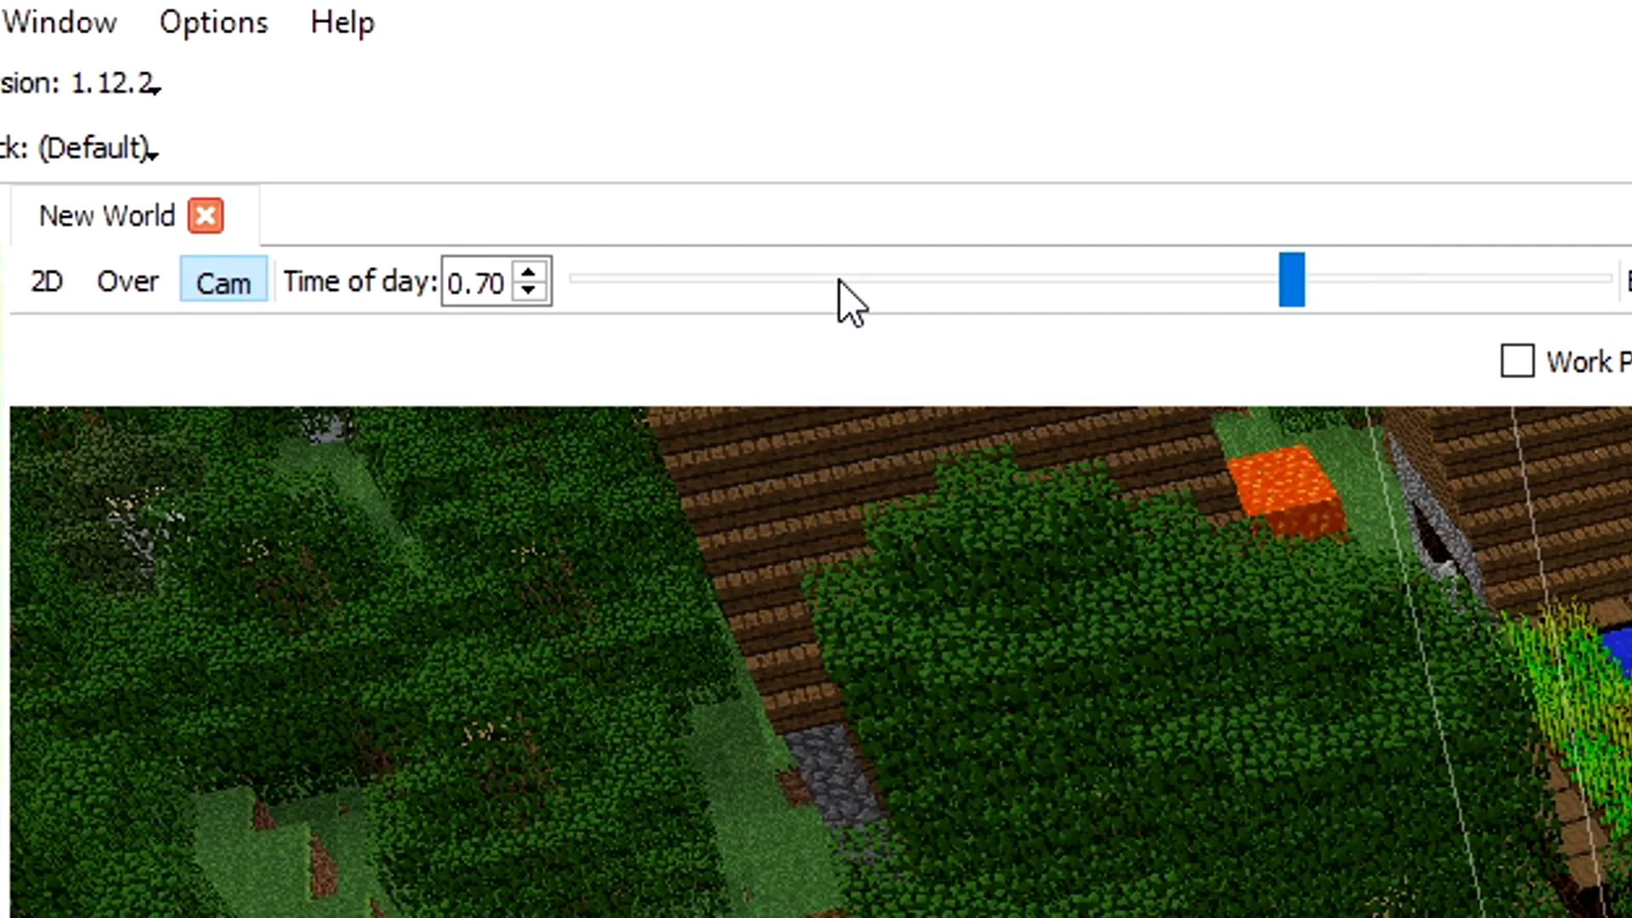
pyautogui.moveTo(1189, 280); pyautogui.dragTo(639, 284)
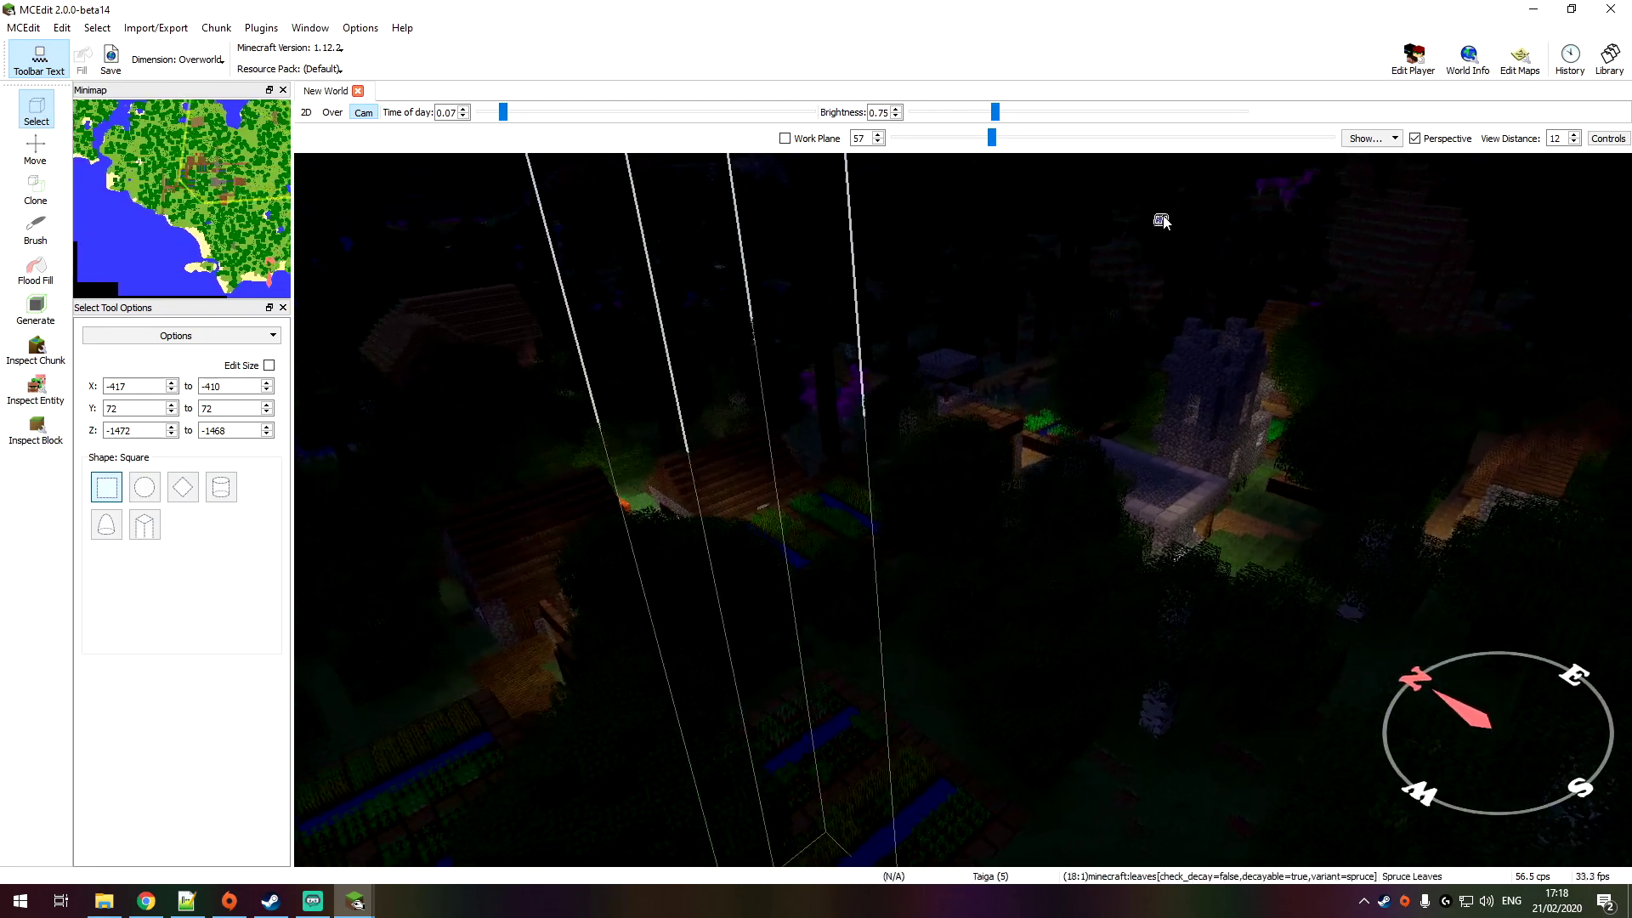
pyautogui.moveTo(1165, 223); pyautogui.dragTo(890, 209, button='right')
pyautogui.press('d')
pyautogui.press('a')
pyautogui.press('w')
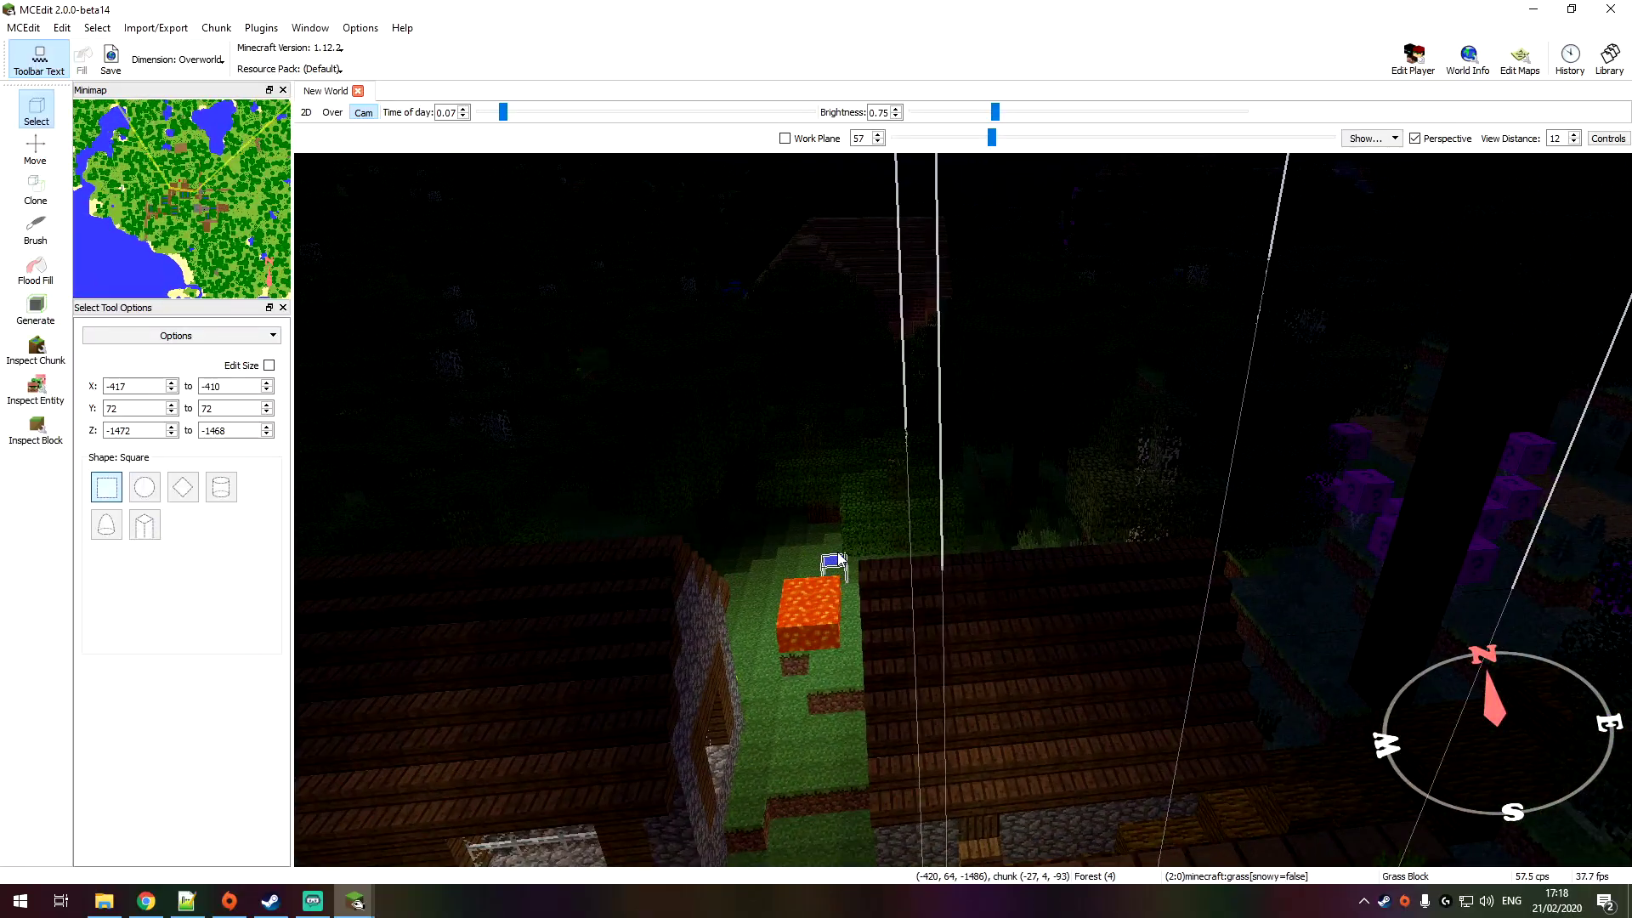
pyautogui.moveTo(867, 613); pyautogui.dragTo(1058, 678, button='right')
pyautogui.press('a')
pyautogui.press('s')
pyautogui.press('d')
# Step: Set the time of day to 0.77 and apply the 3D-Swords-Pack-1.15-V1.0.0.zip resource pack
pyautogui.moveTo(555, 116); pyautogui.dragTo(735, 113)
pyautogui.click(330, 72)
pyautogui.click(304, 108)
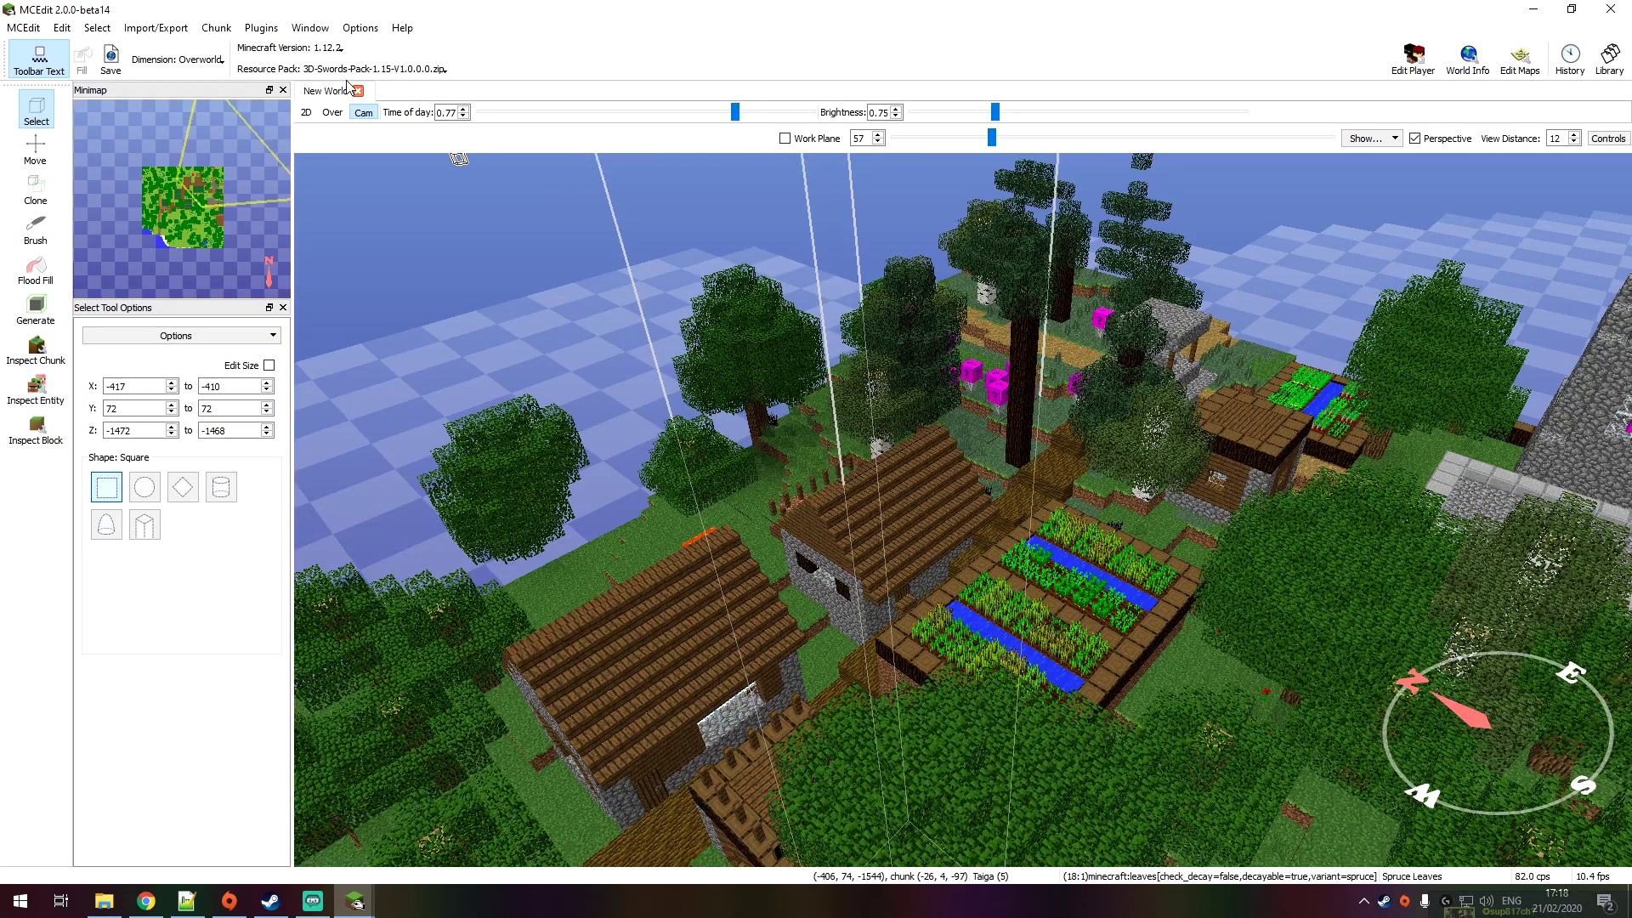
# Step: Try the LBPR+Reload!+1.14+beta+v.3.2.zip resource pack and look over the village's textures
pyautogui.click(341, 68)
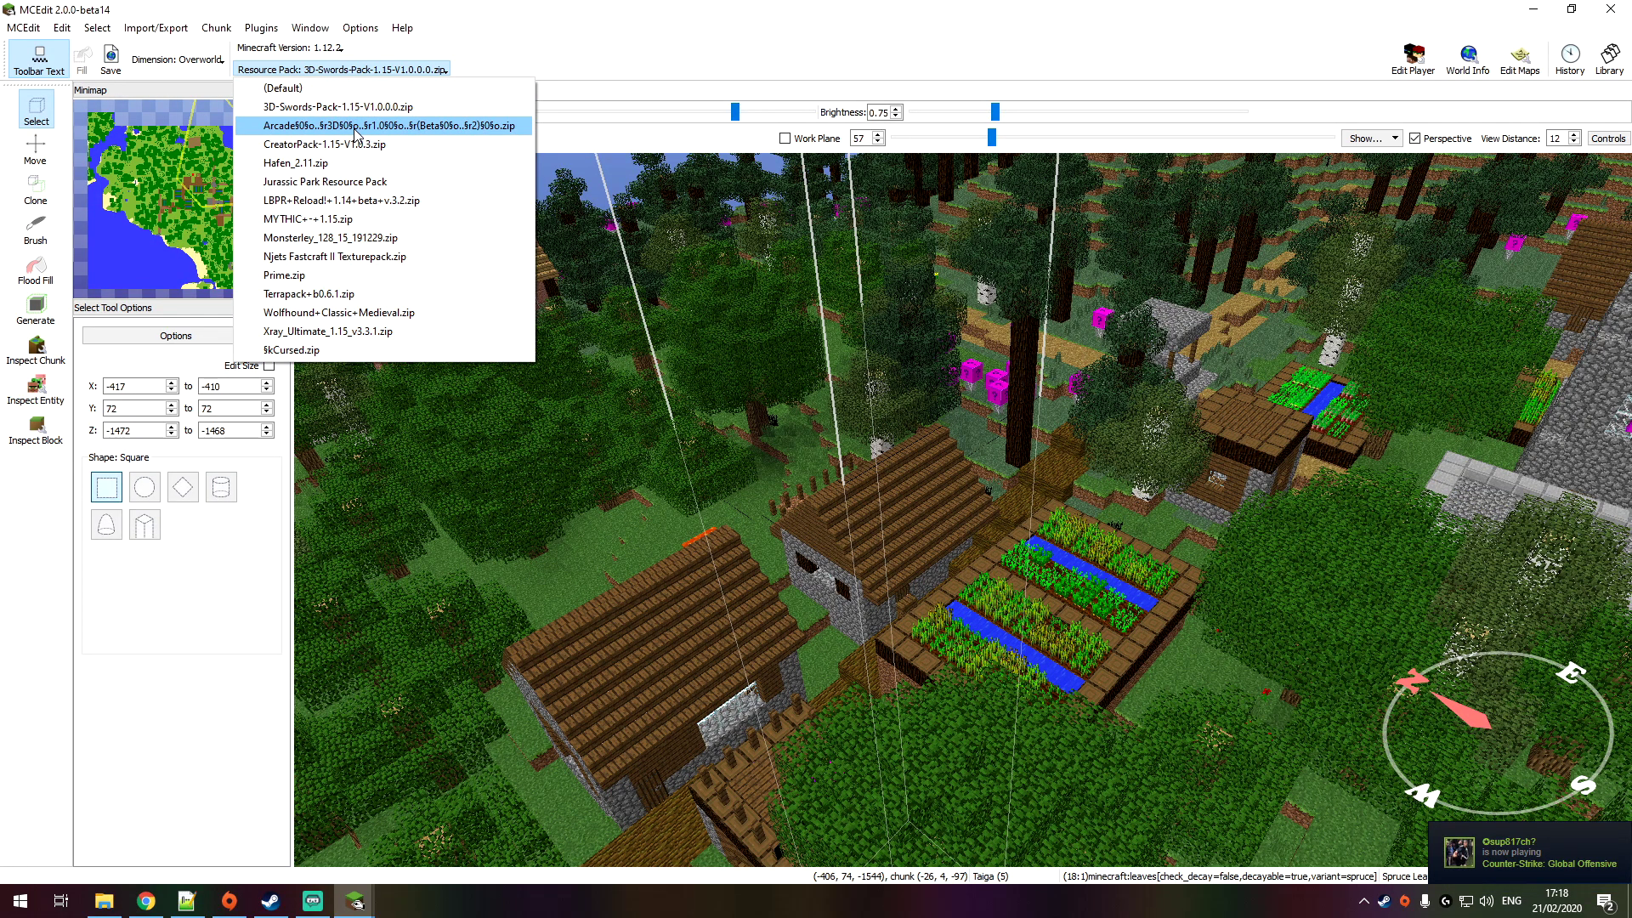
pyautogui.click(352, 199)
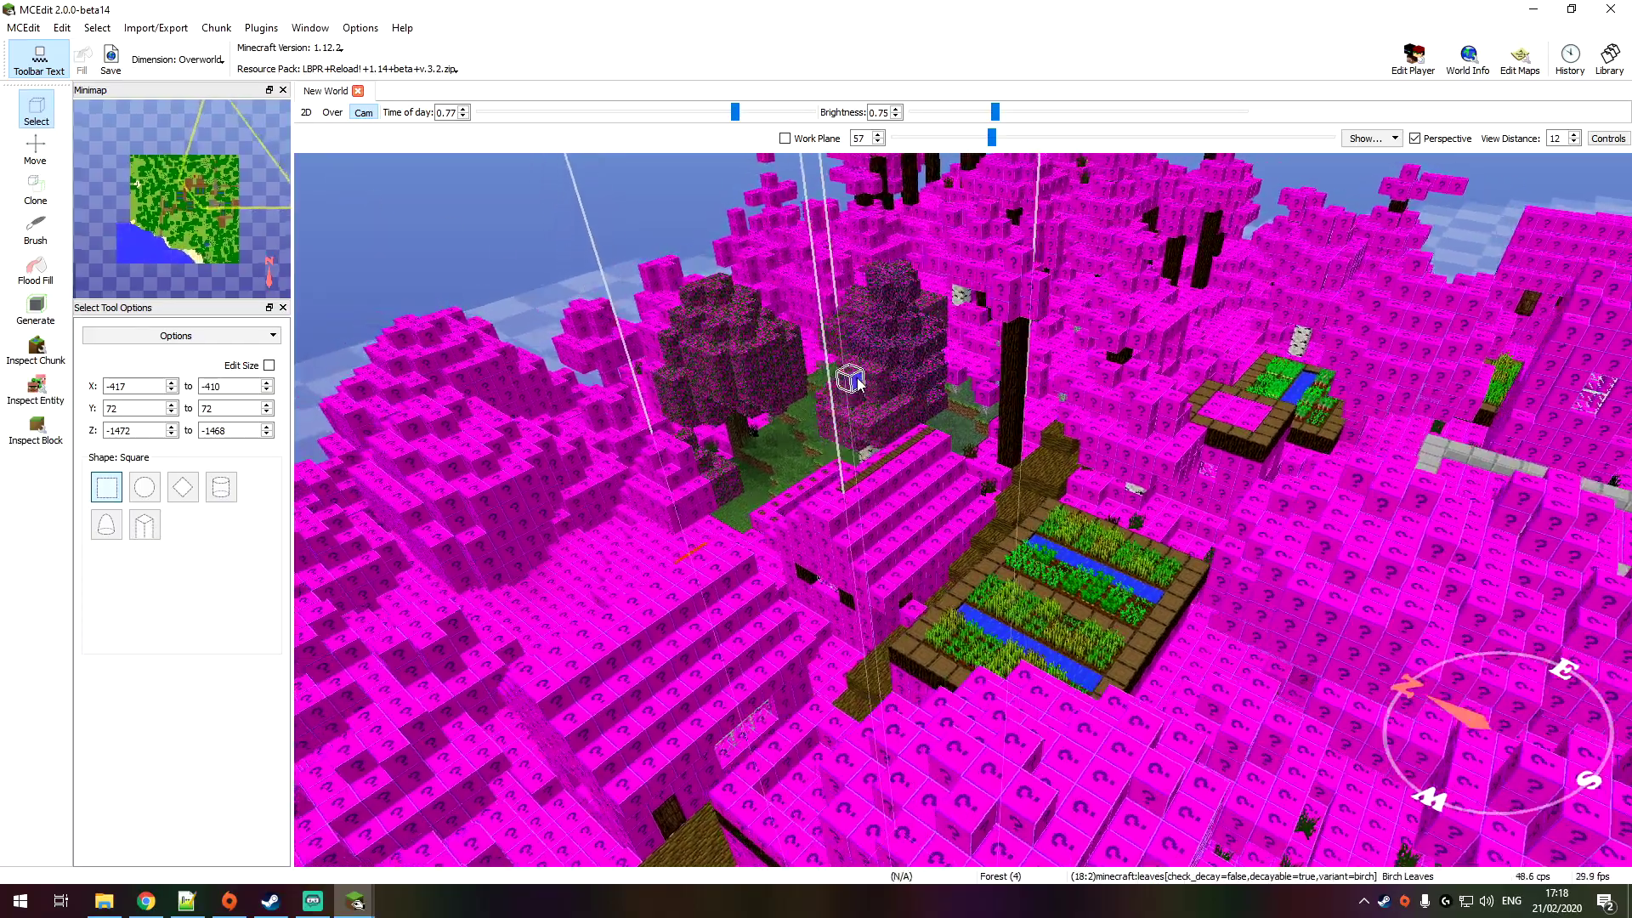
pyautogui.moveTo(859, 384); pyautogui.dragTo(922, 371, button='right')
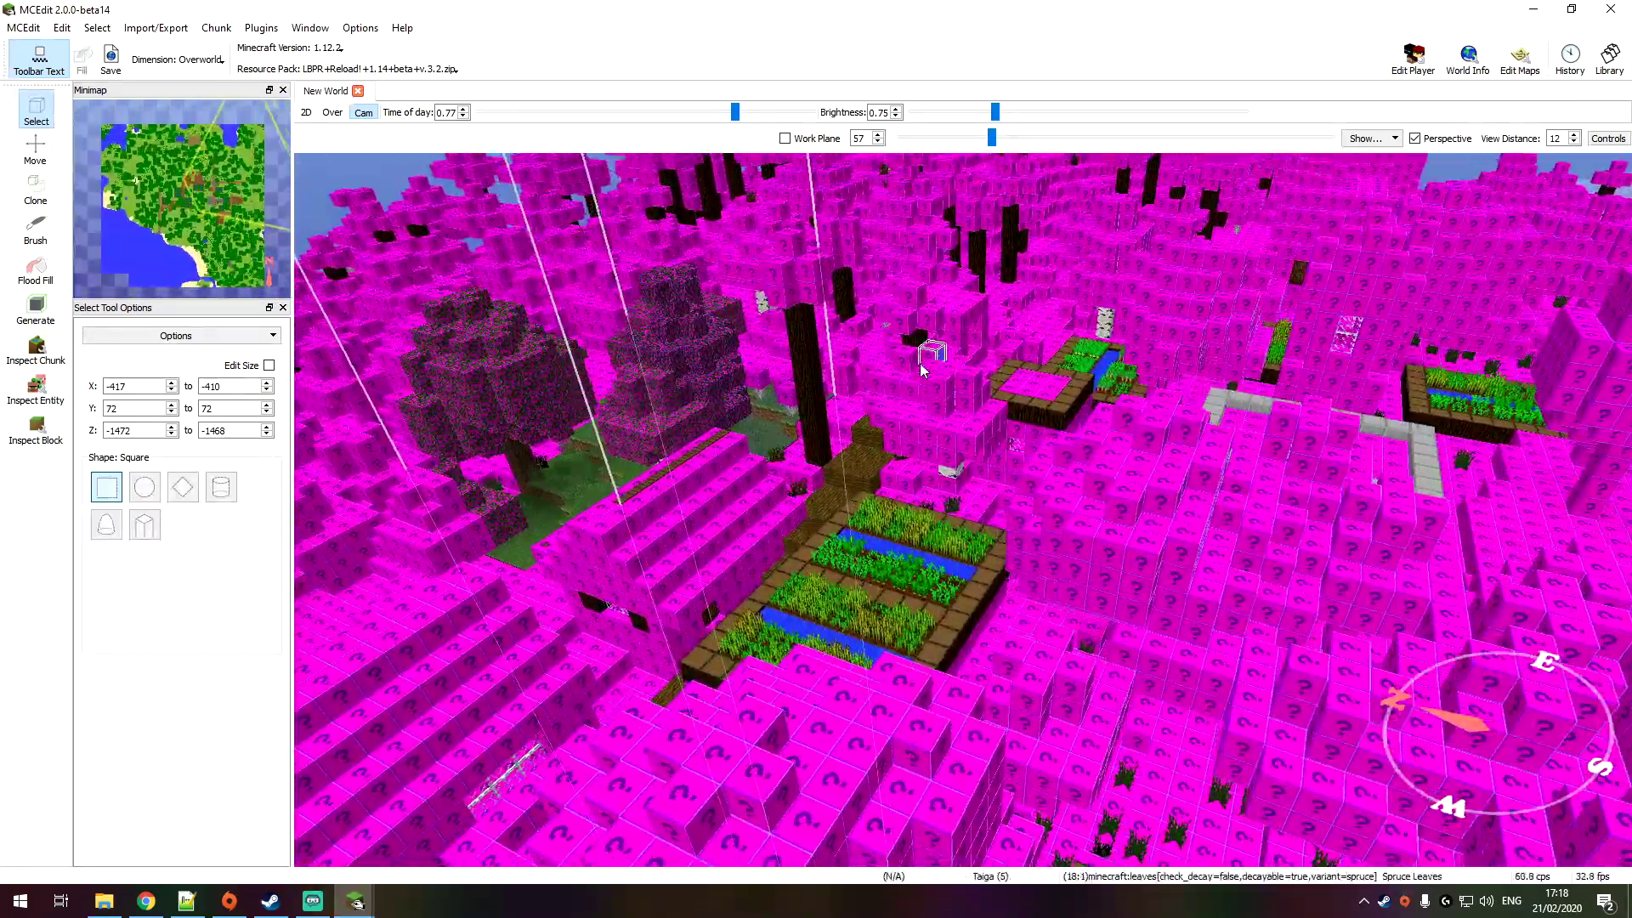
# Step: Try the Wolfhound+Classic+Medieval.zip resource pack and look over the village from farther away
pyautogui.click(345, 71)
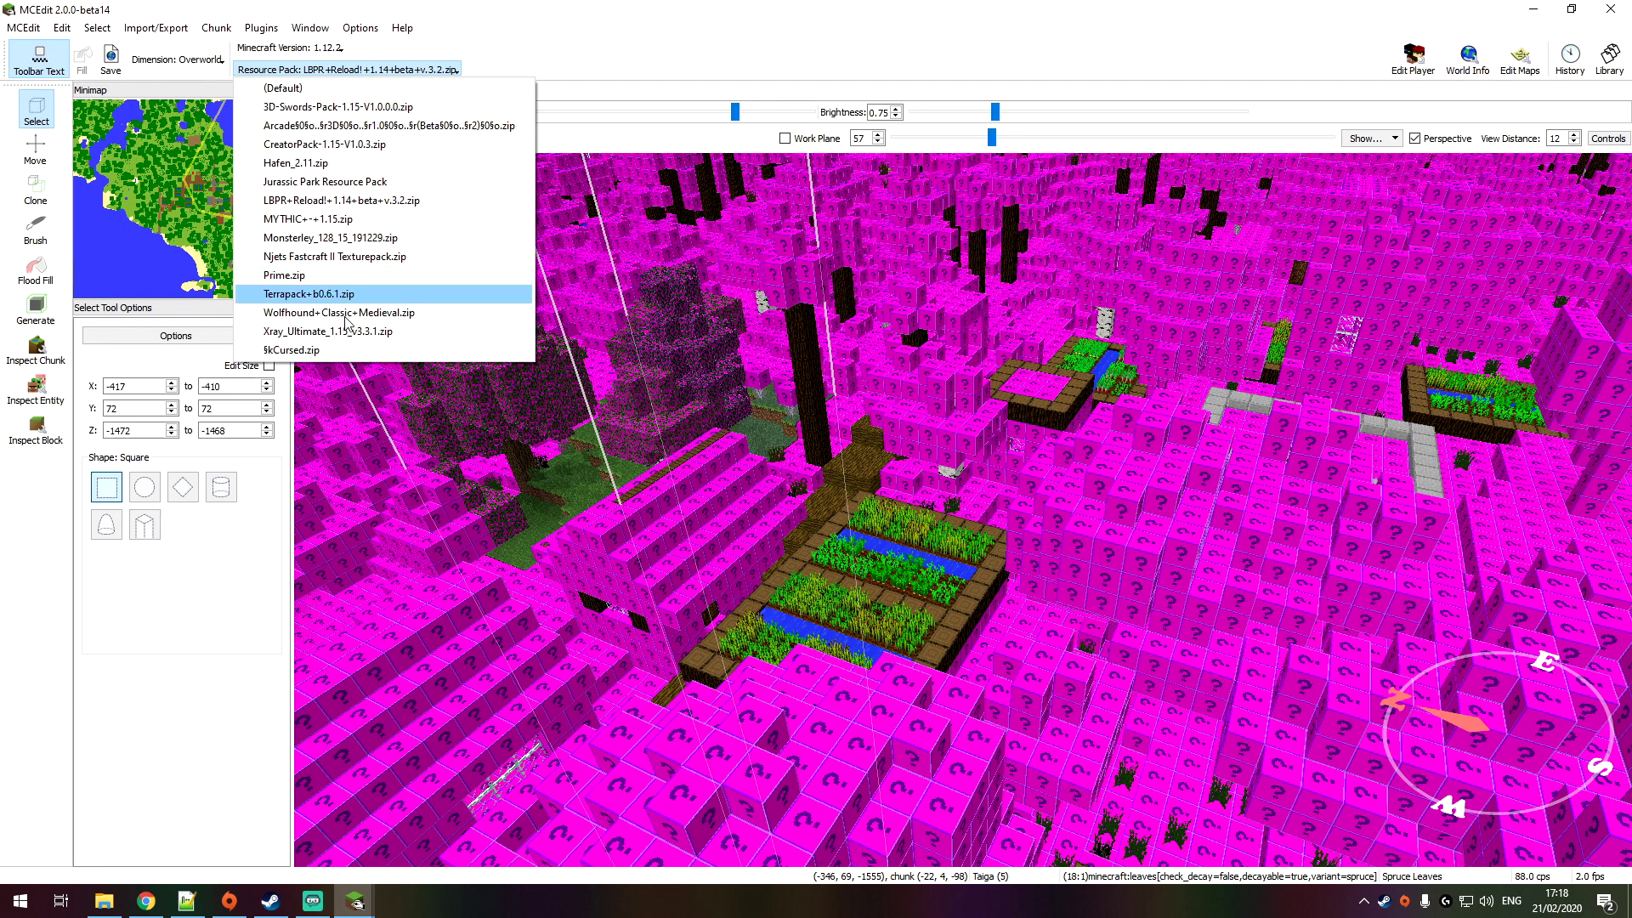
pyautogui.click(354, 313)
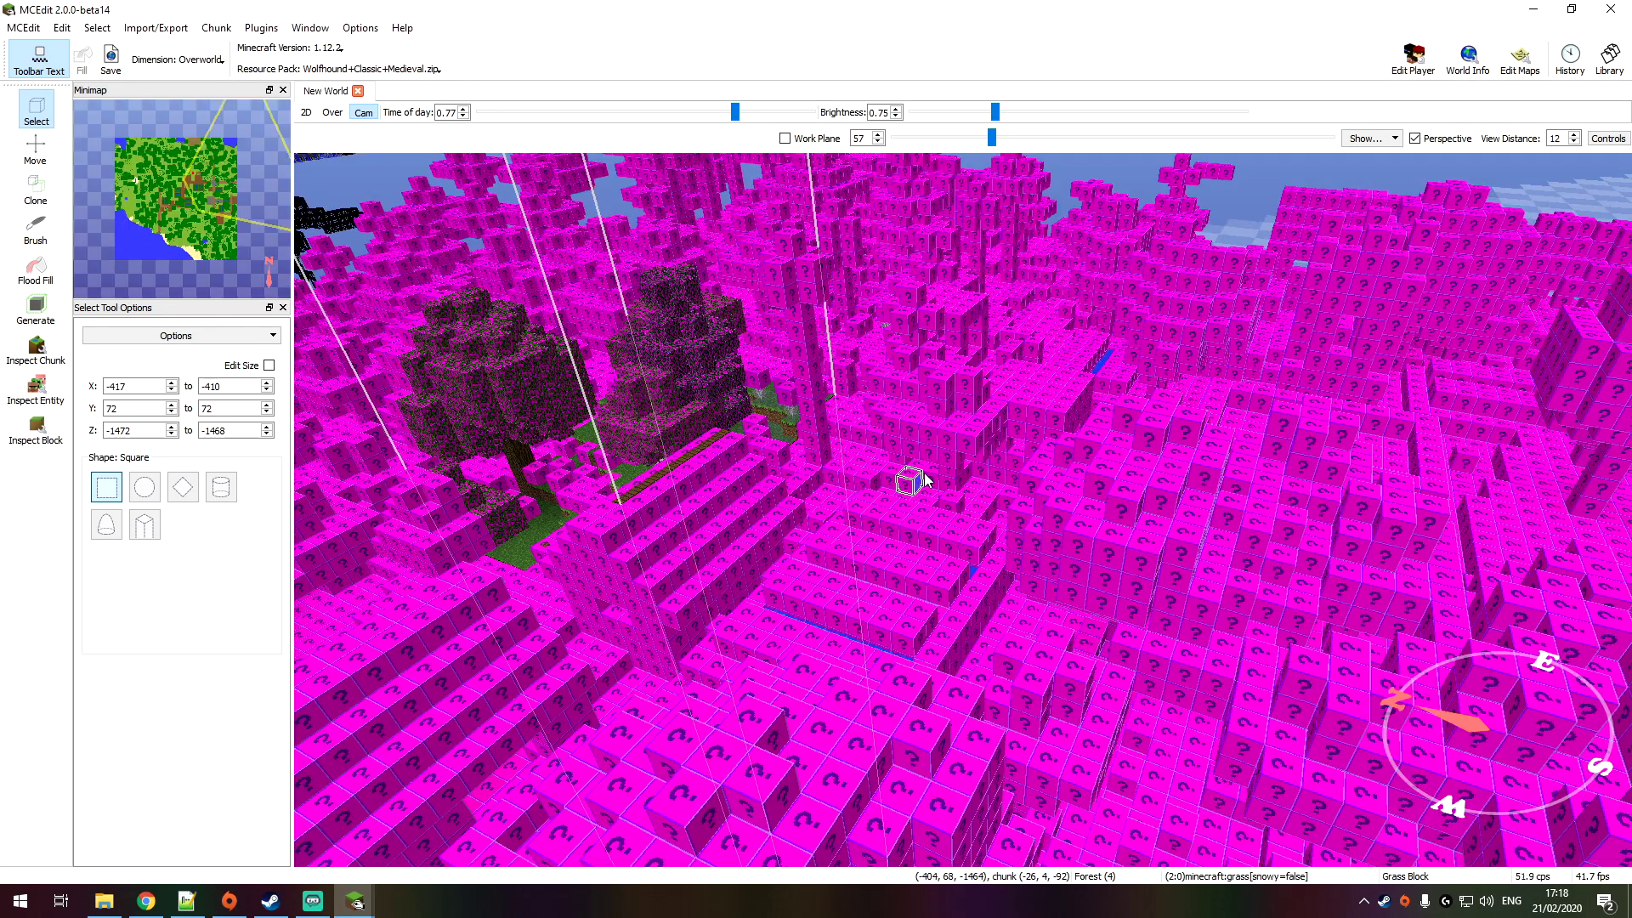
pyautogui.moveTo(925, 480); pyautogui.dragTo(869, 468, button='right')
pyautogui.press('s')
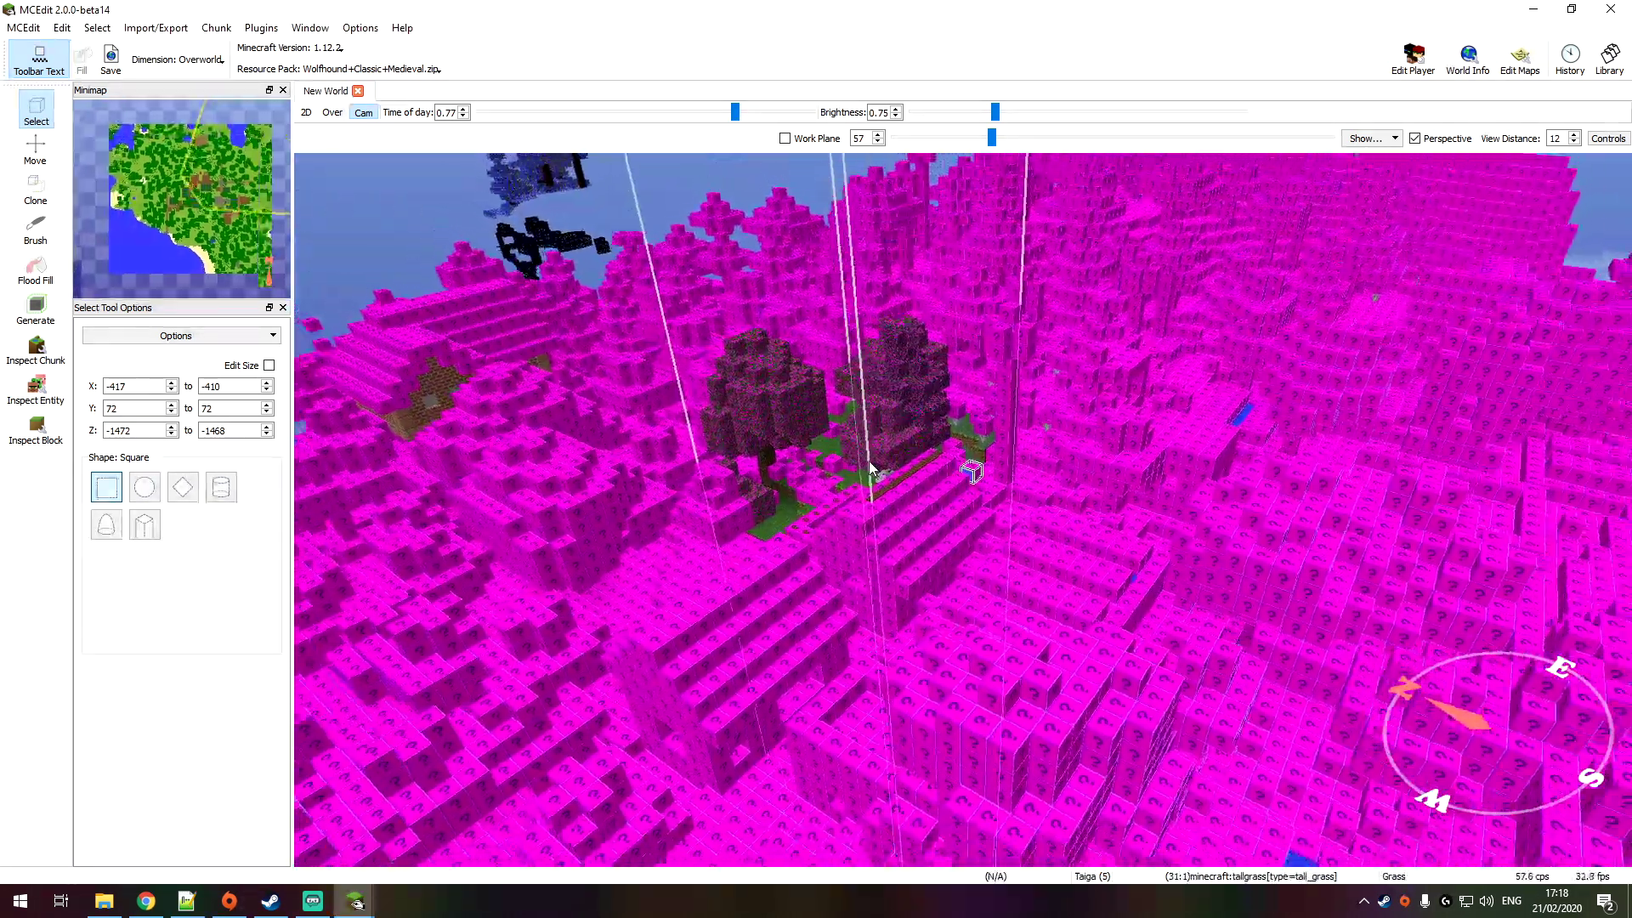
pyautogui.press('s')
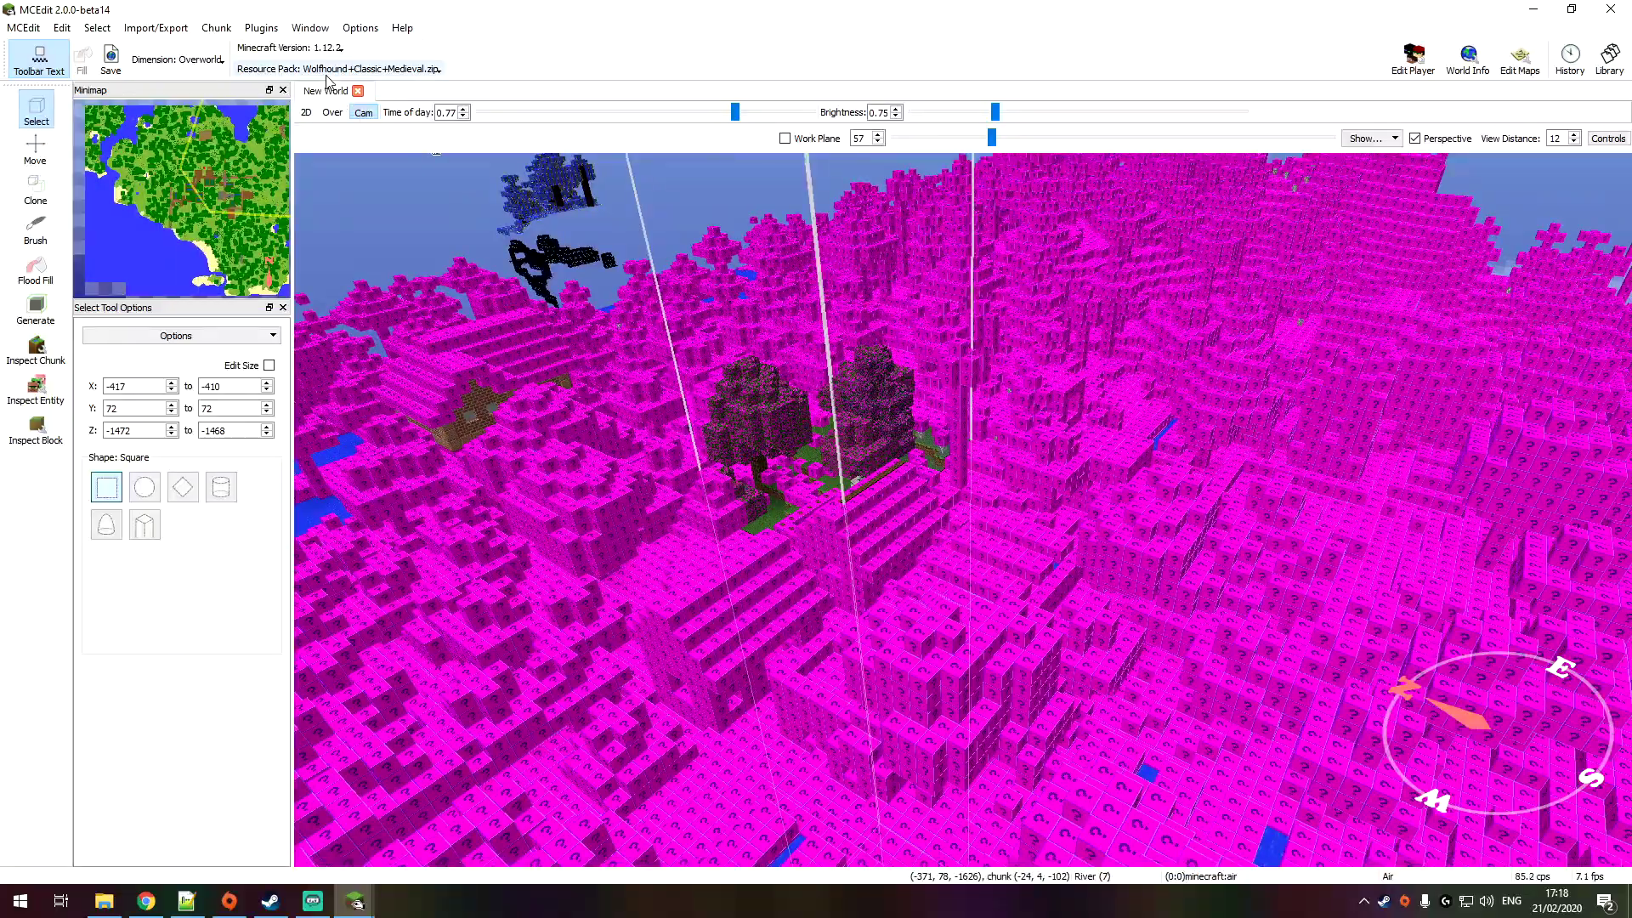
# Step: Restore the (Default) resource pack and move closer to the village houses
pyautogui.click(327, 72)
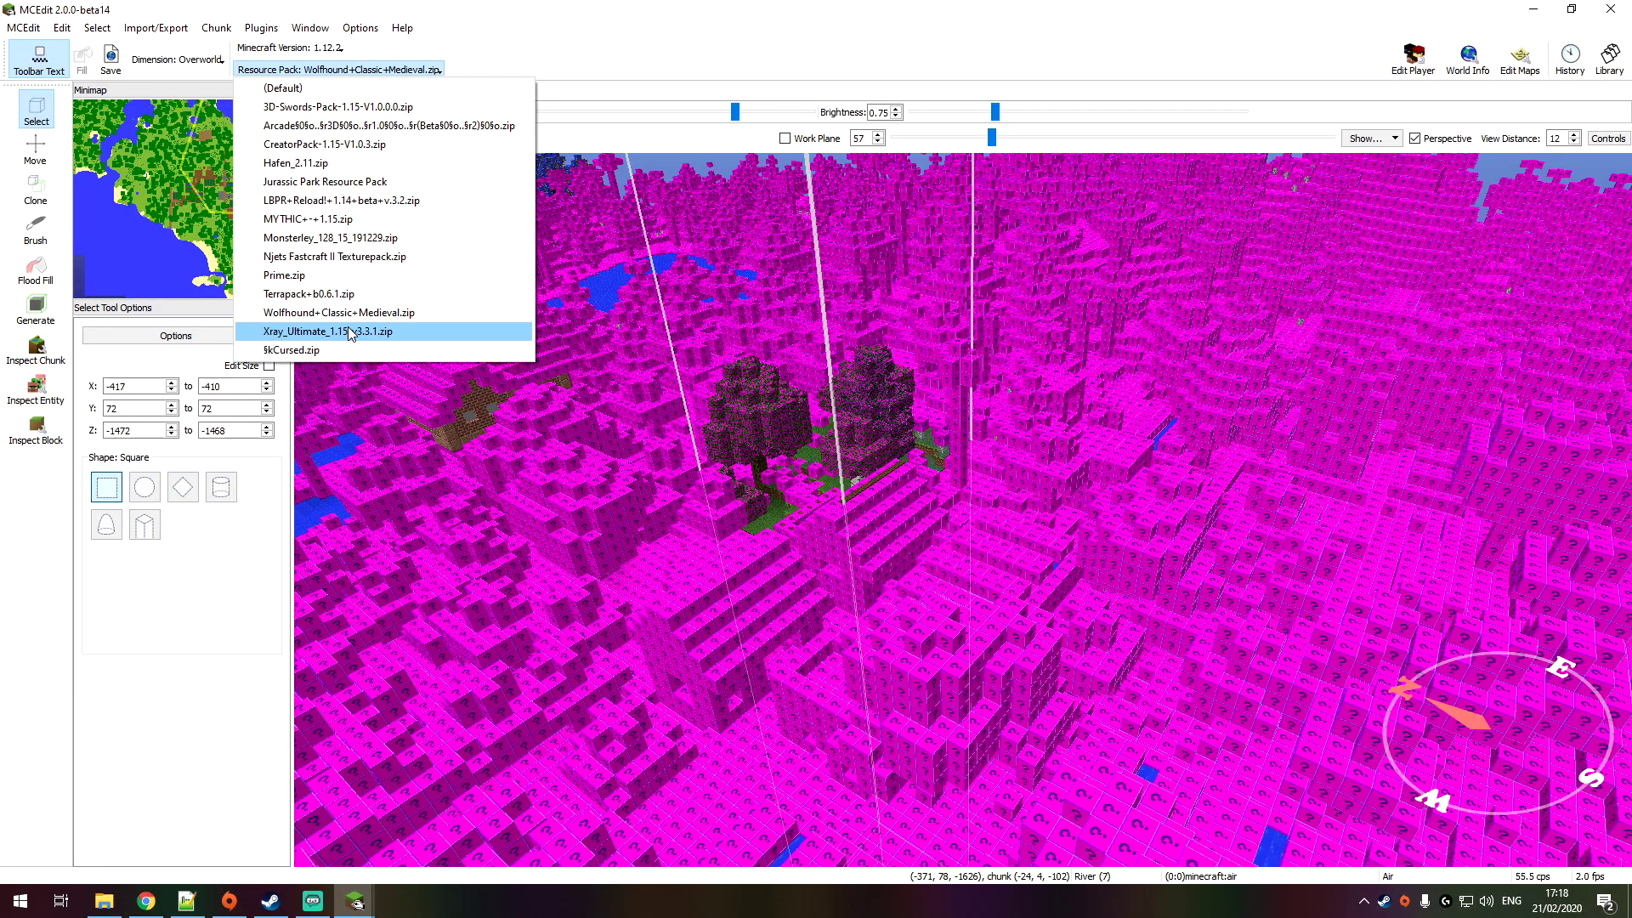
pyautogui.click(349, 87)
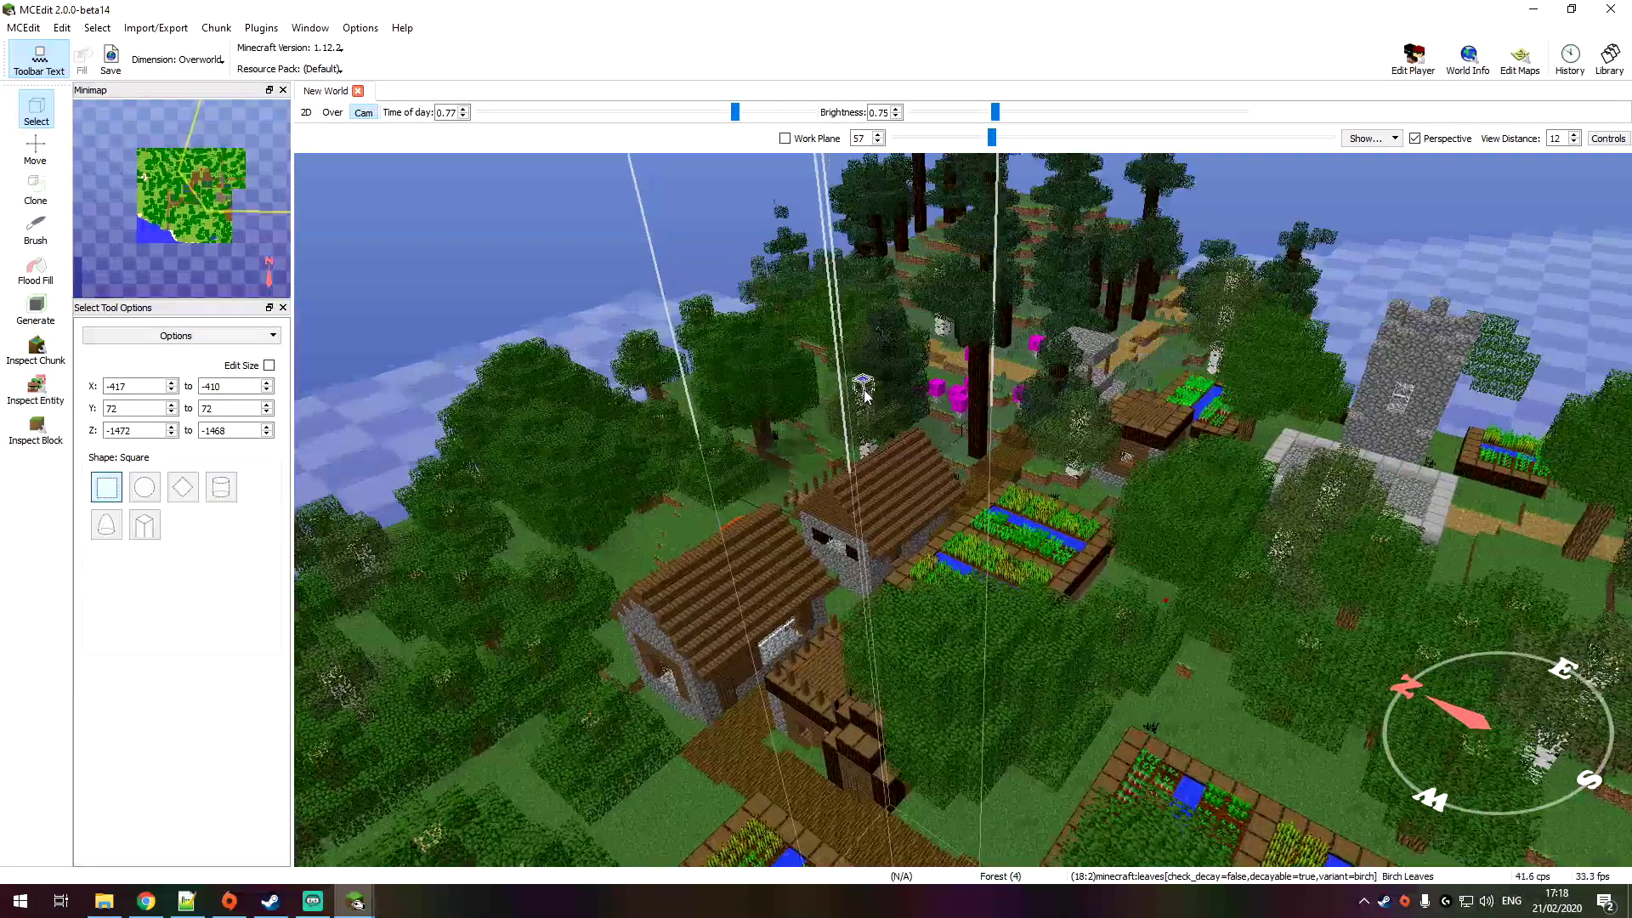
pyautogui.moveTo(864, 398); pyautogui.dragTo(867, 434, button='right')
pyautogui.press('w')
# Step: Check the available resource packs, Minecraft versions and dimensions without changing them
pyautogui.click(308, 75)
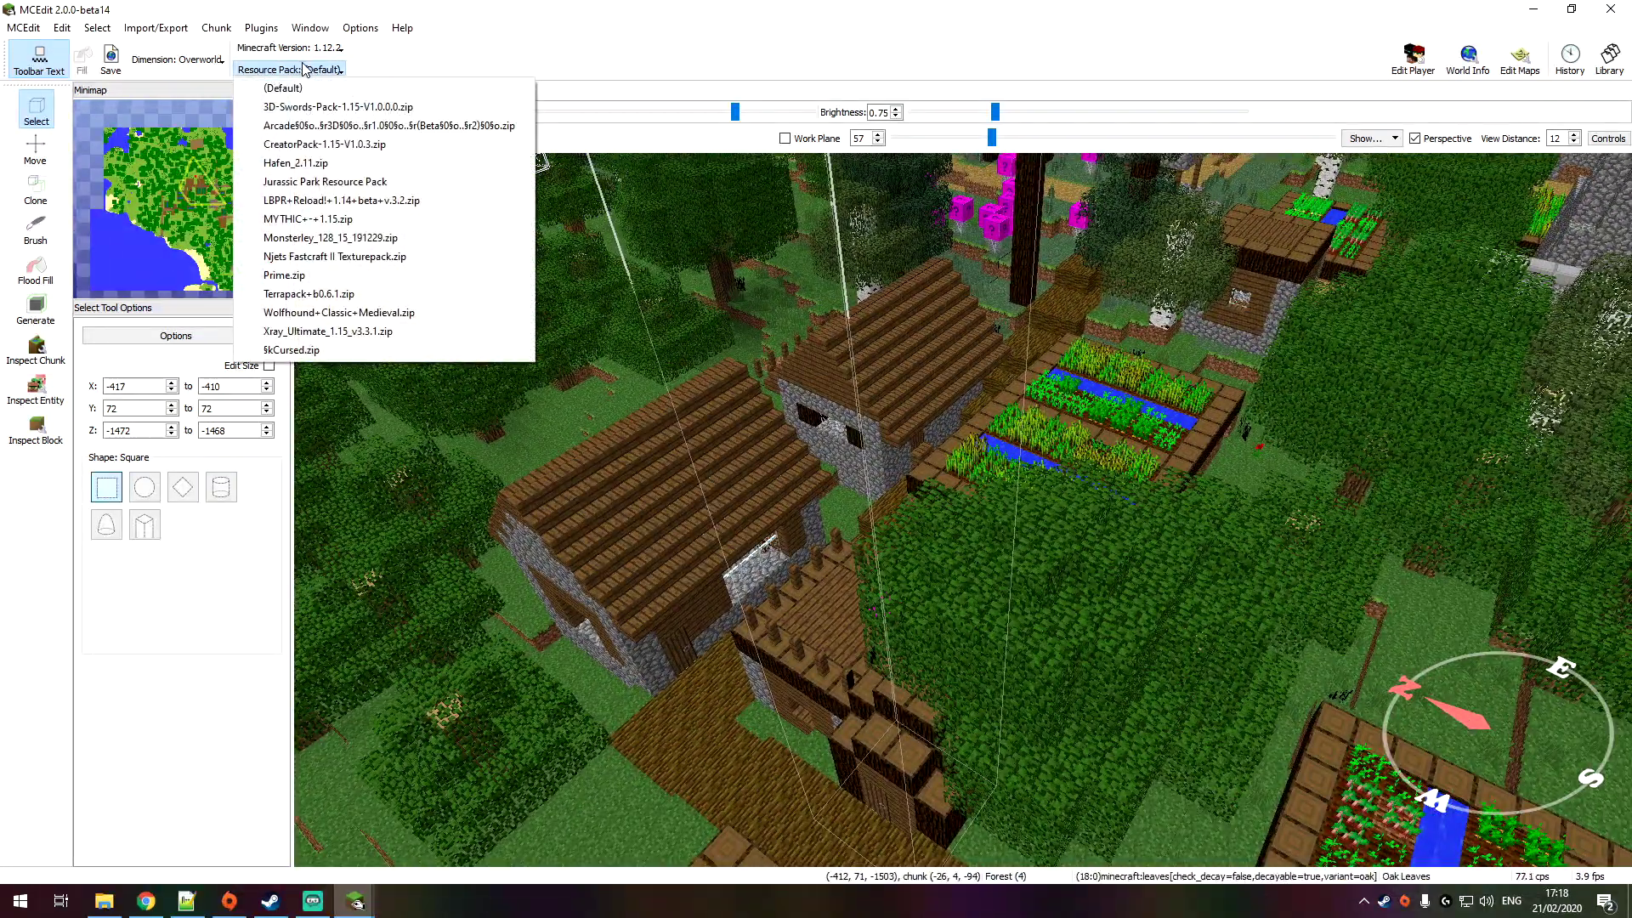
pyautogui.click(301, 68)
pyautogui.click(308, 49)
pyautogui.click(274, 49)
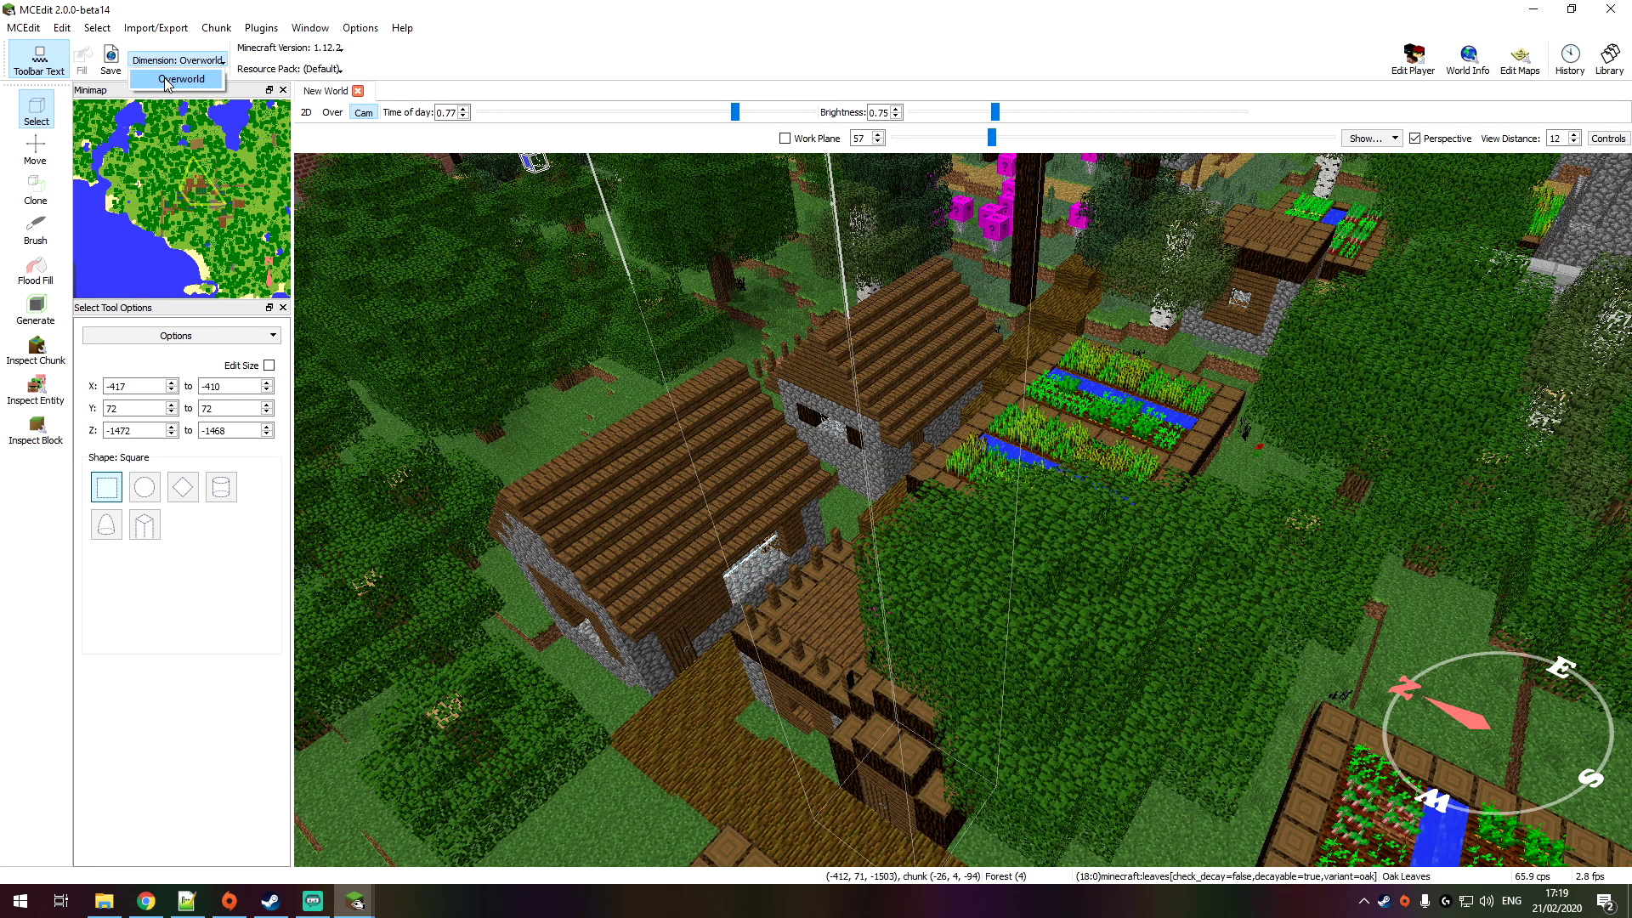
# Step: Select the area from X -395 to -391 and Z -1461 to -1447 at Y 81
pyautogui.press('d')
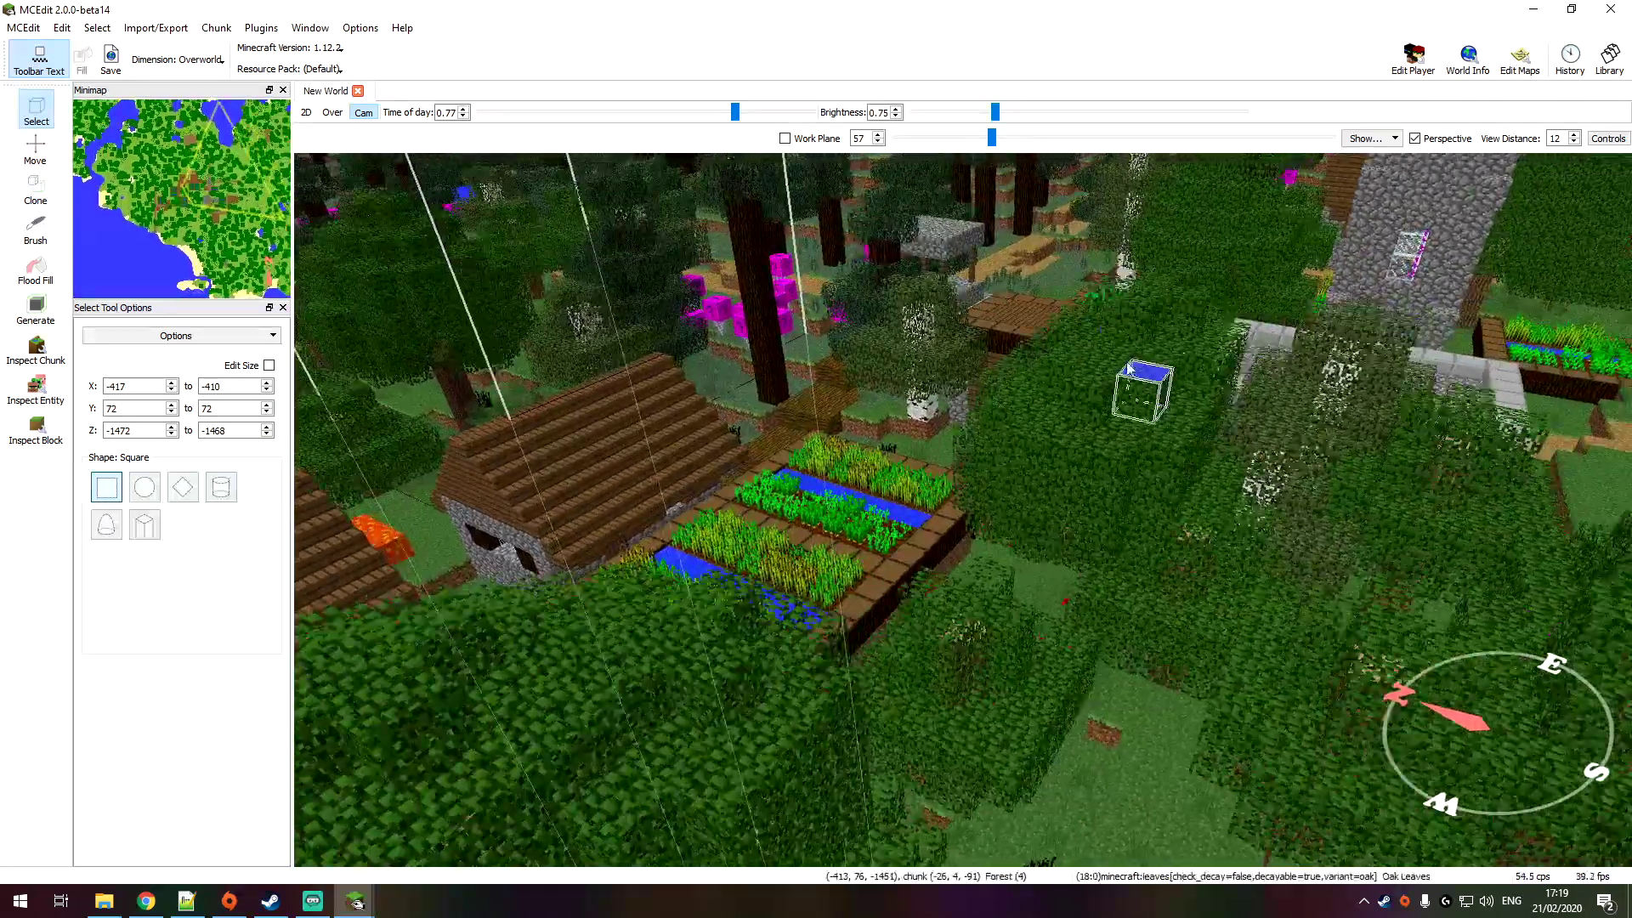
pyautogui.moveTo(1114, 365); pyautogui.dragTo(319, 408, button='right')
pyautogui.press('w')
pyautogui.press('d')
pyautogui.press('s')
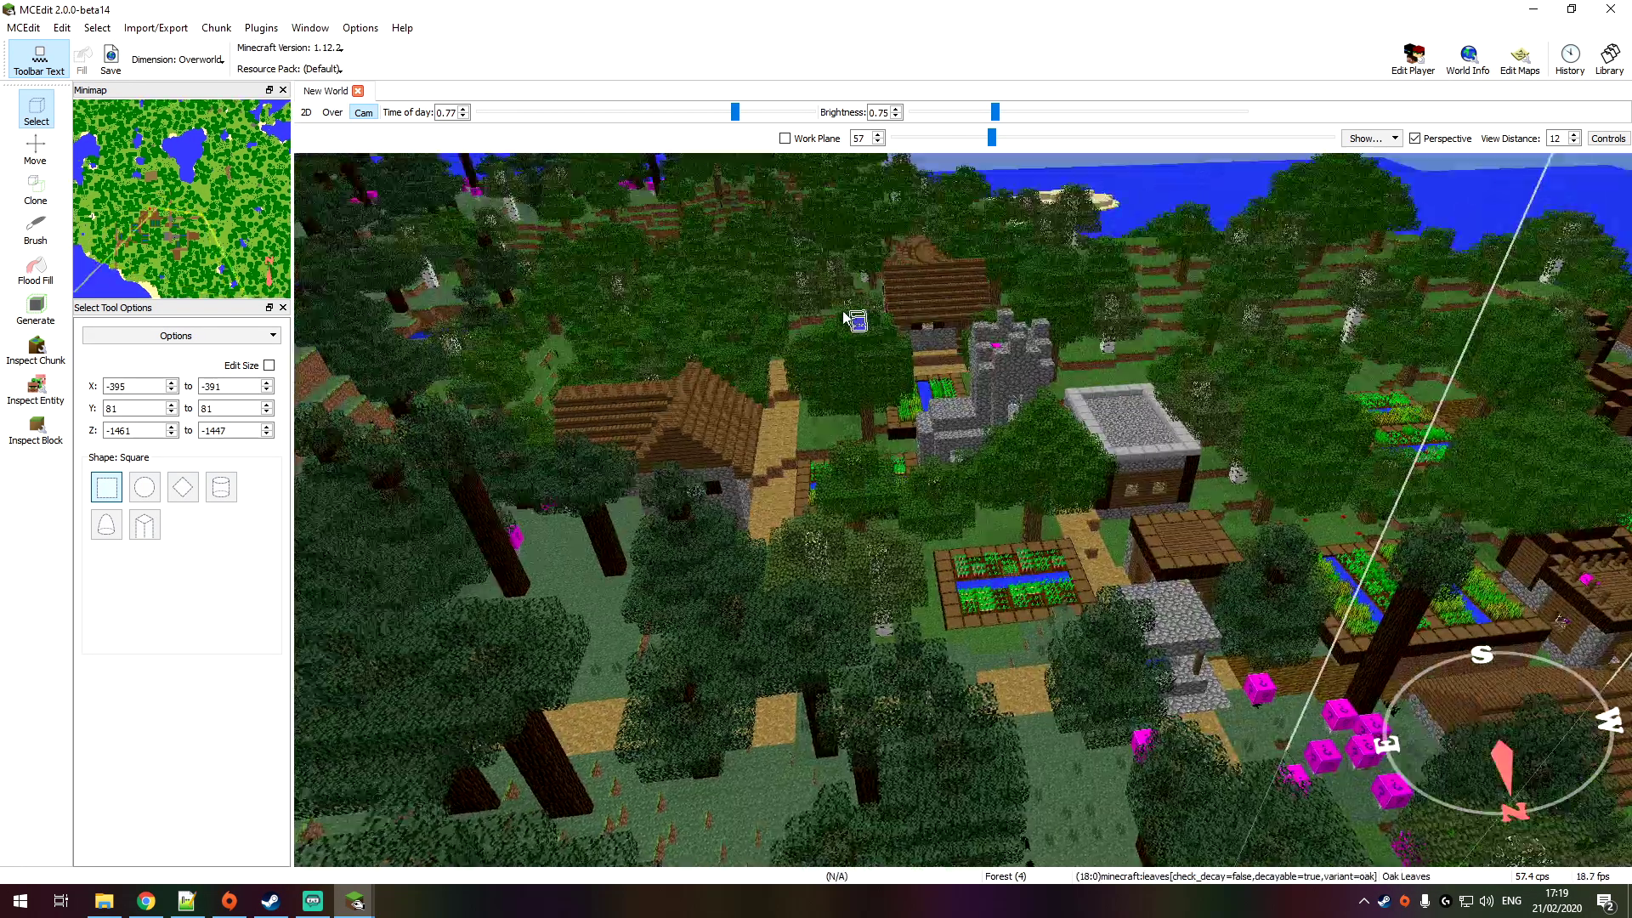
# Step: Select the roof of the stone-slab house from X -404 to -397 and Z -1451 to -1441 at Y 74
pyautogui.press('w')
pyautogui.moveTo(853, 317); pyautogui.dragTo(109, 484, button='right')
pyautogui.press('s')
pyautogui.press('d')
pyautogui.press('a')
pyautogui.moveTo(936, 416)
pyautogui.mouseDown()
pyautogui.moveTo(697, 462)
pyautogui.moveTo(909, 450)
pyautogui.moveTo(939, 427)
pyautogui.mouseUp()
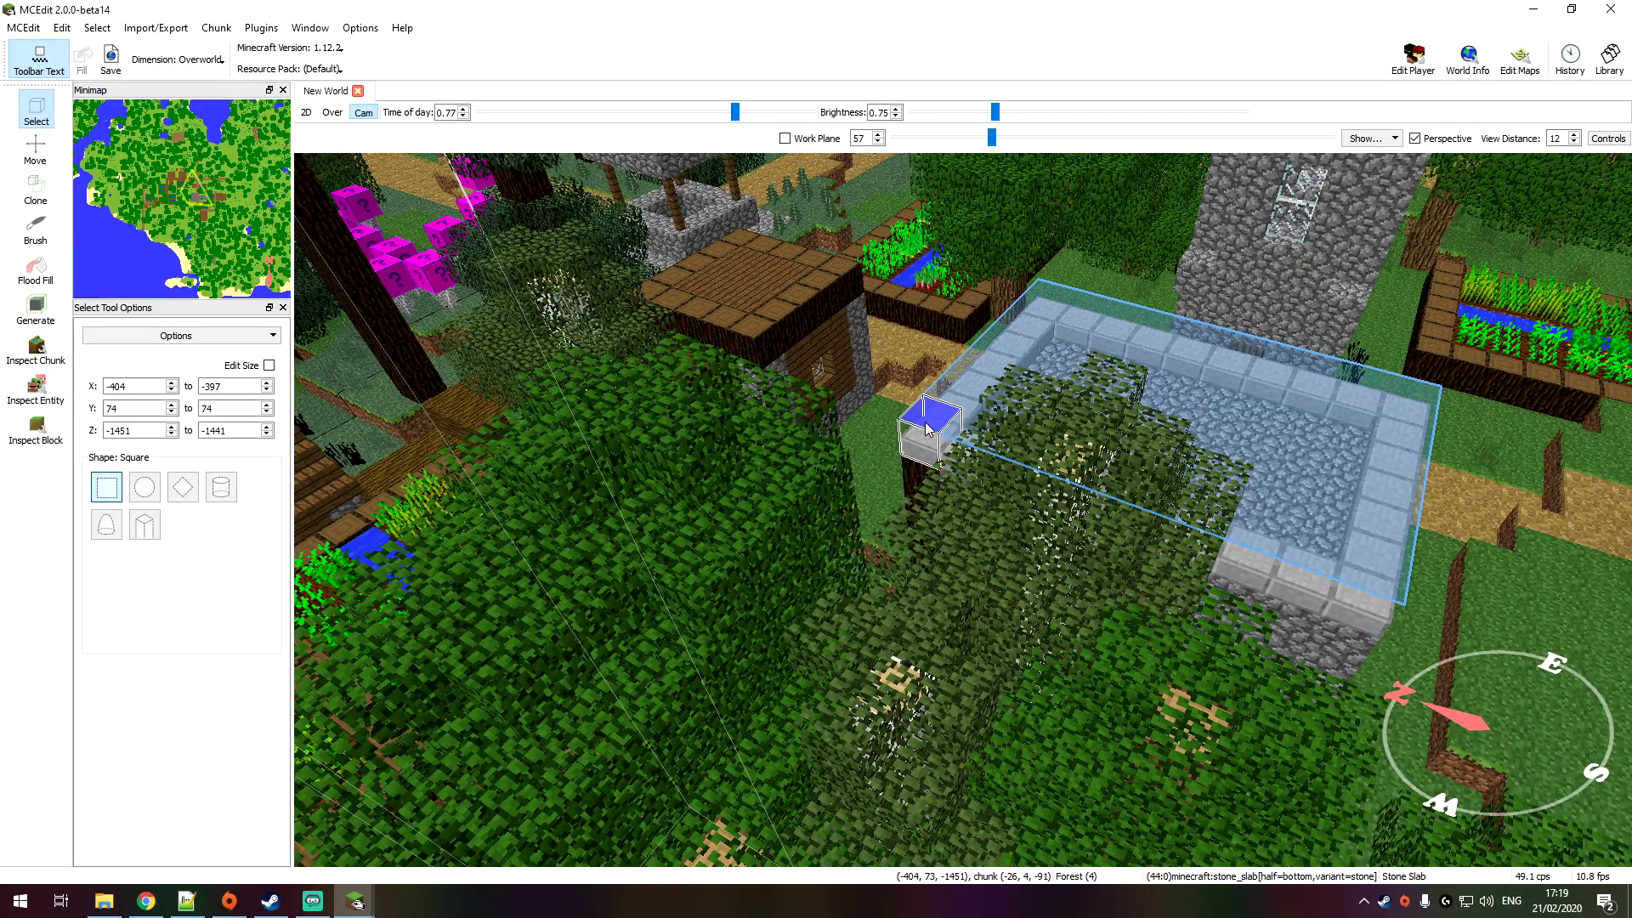
# Step: Extend the roof selection down to Y 69 so the box encloses the house
pyautogui.press('d')
pyautogui.moveTo(1111, 461); pyautogui.dragTo(501, 313, button='right')
pyautogui.press('w')
pyautogui.moveTo(868, 319)
pyautogui.mouseDown()
pyautogui.moveTo(904, 673)
pyautogui.moveTo(966, 765)
pyautogui.moveTo(975, 847)
pyautogui.mouseUp()
pyautogui.press('w')
pyautogui.moveTo(1041, 509)
pyautogui.mouseDown(button='right')
pyautogui.moveTo(1062, 554)
pyautogui.moveTo(926, 618)
pyautogui.moveTo(929, 572)
pyautogui.mouseUp(button='right')
pyautogui.press('s')
pyautogui.press('s')
pyautogui.press('w')
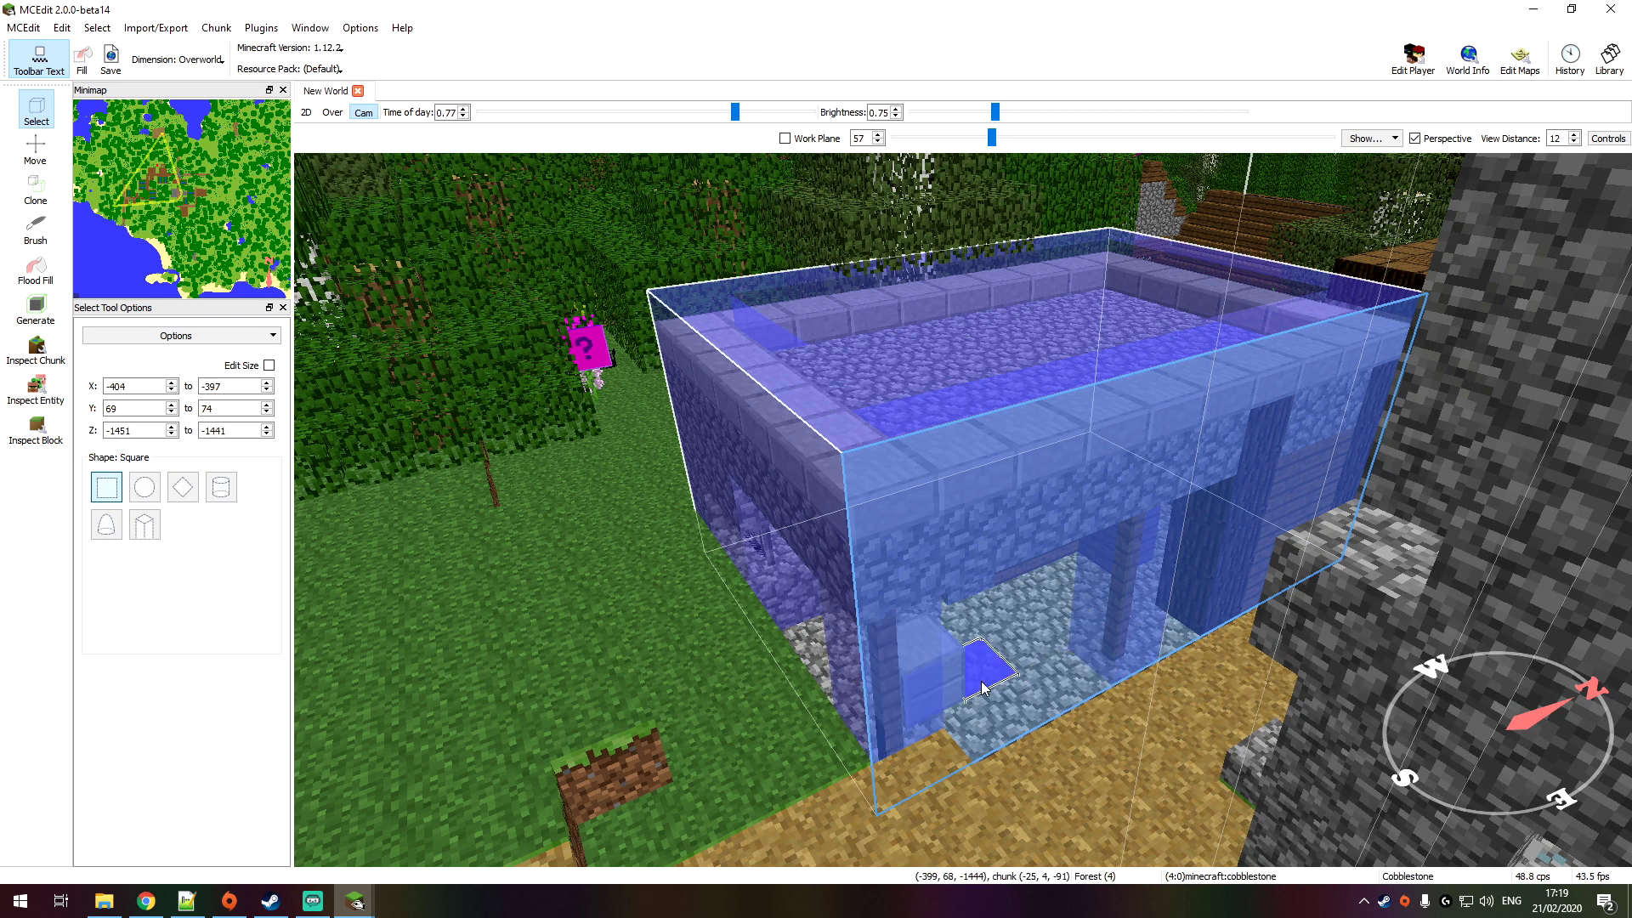
pyautogui.scroll(-4, 1011, 676)
pyautogui.scroll(2, 1078, 431)
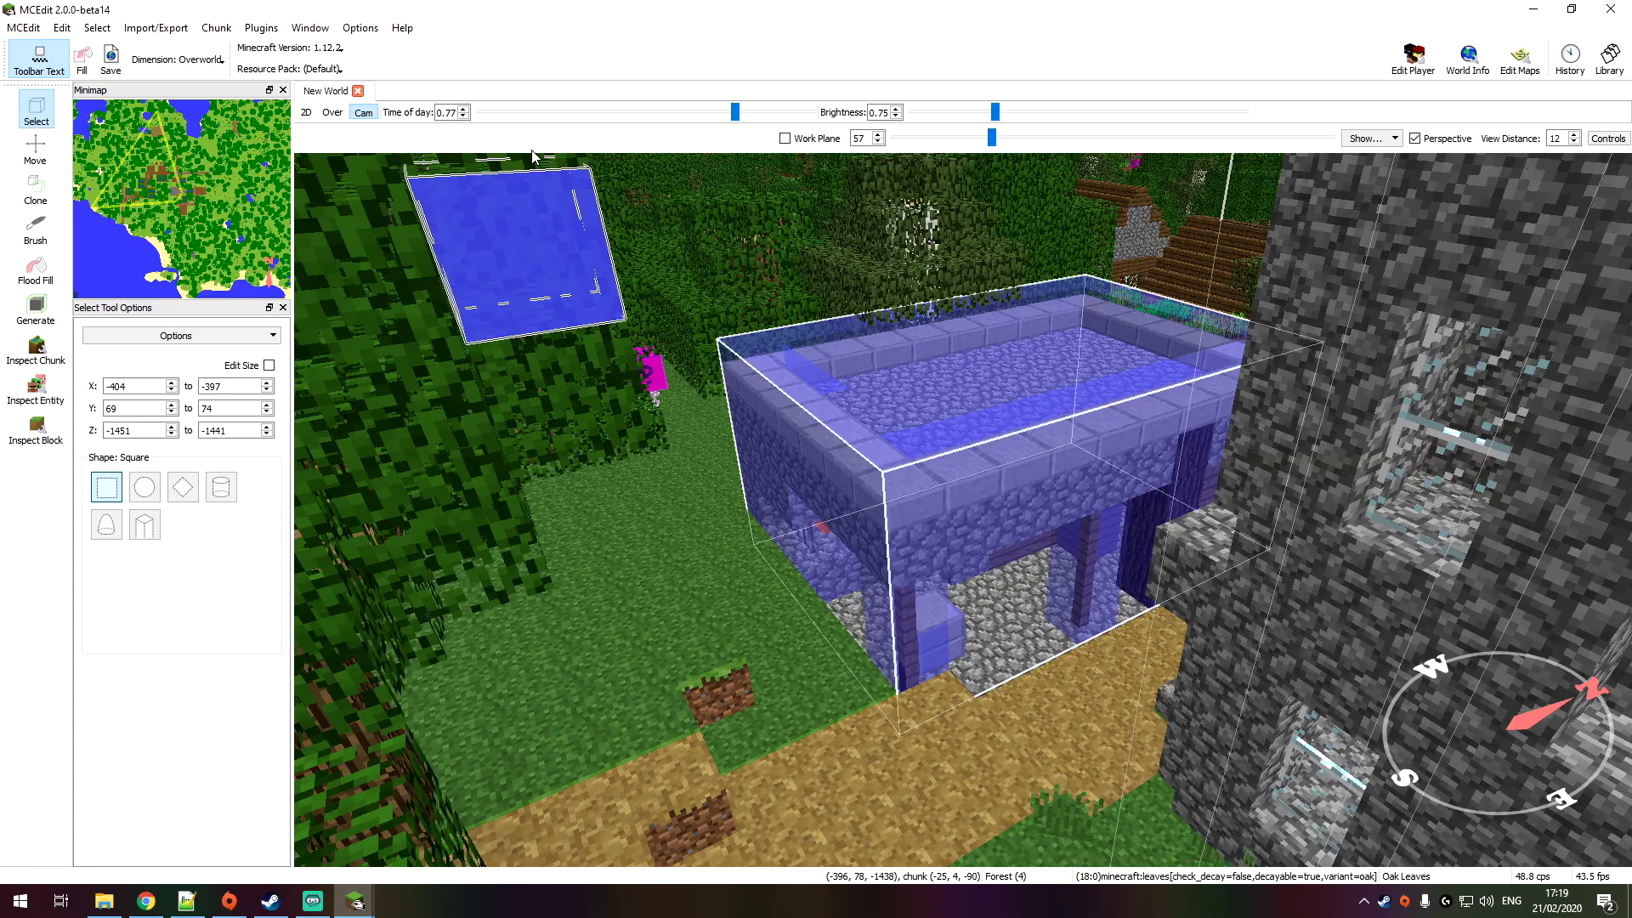
# Step: Open the schematic export for the selected house, check its destination folder path, and cancel the export
pyautogui.click(168, 34)
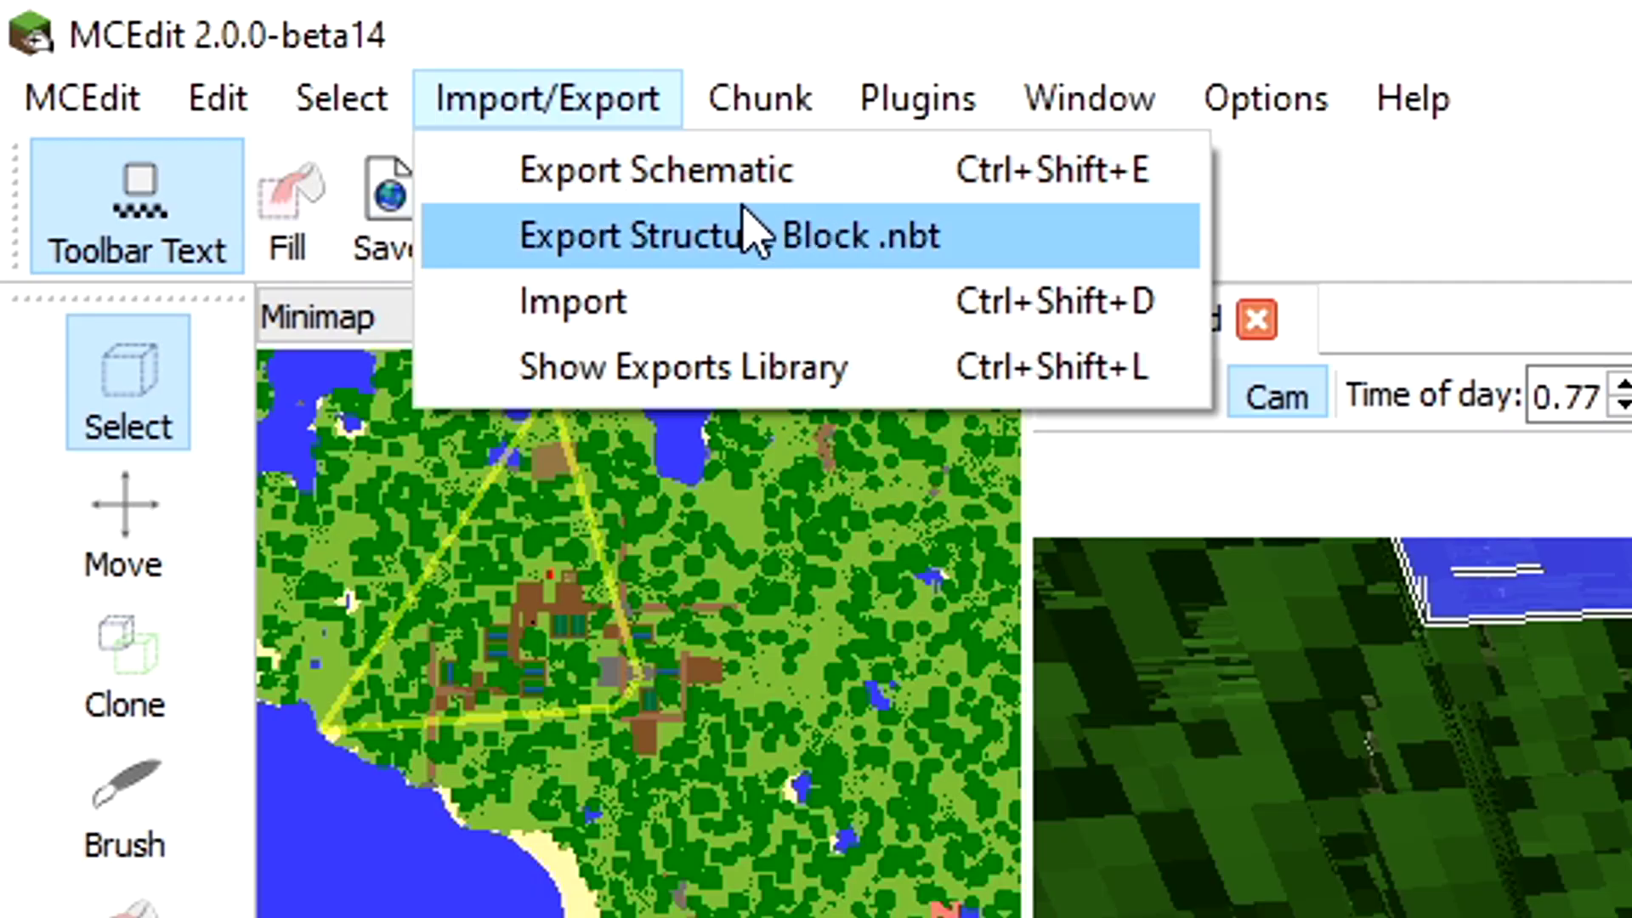
pyautogui.click(210, 68)
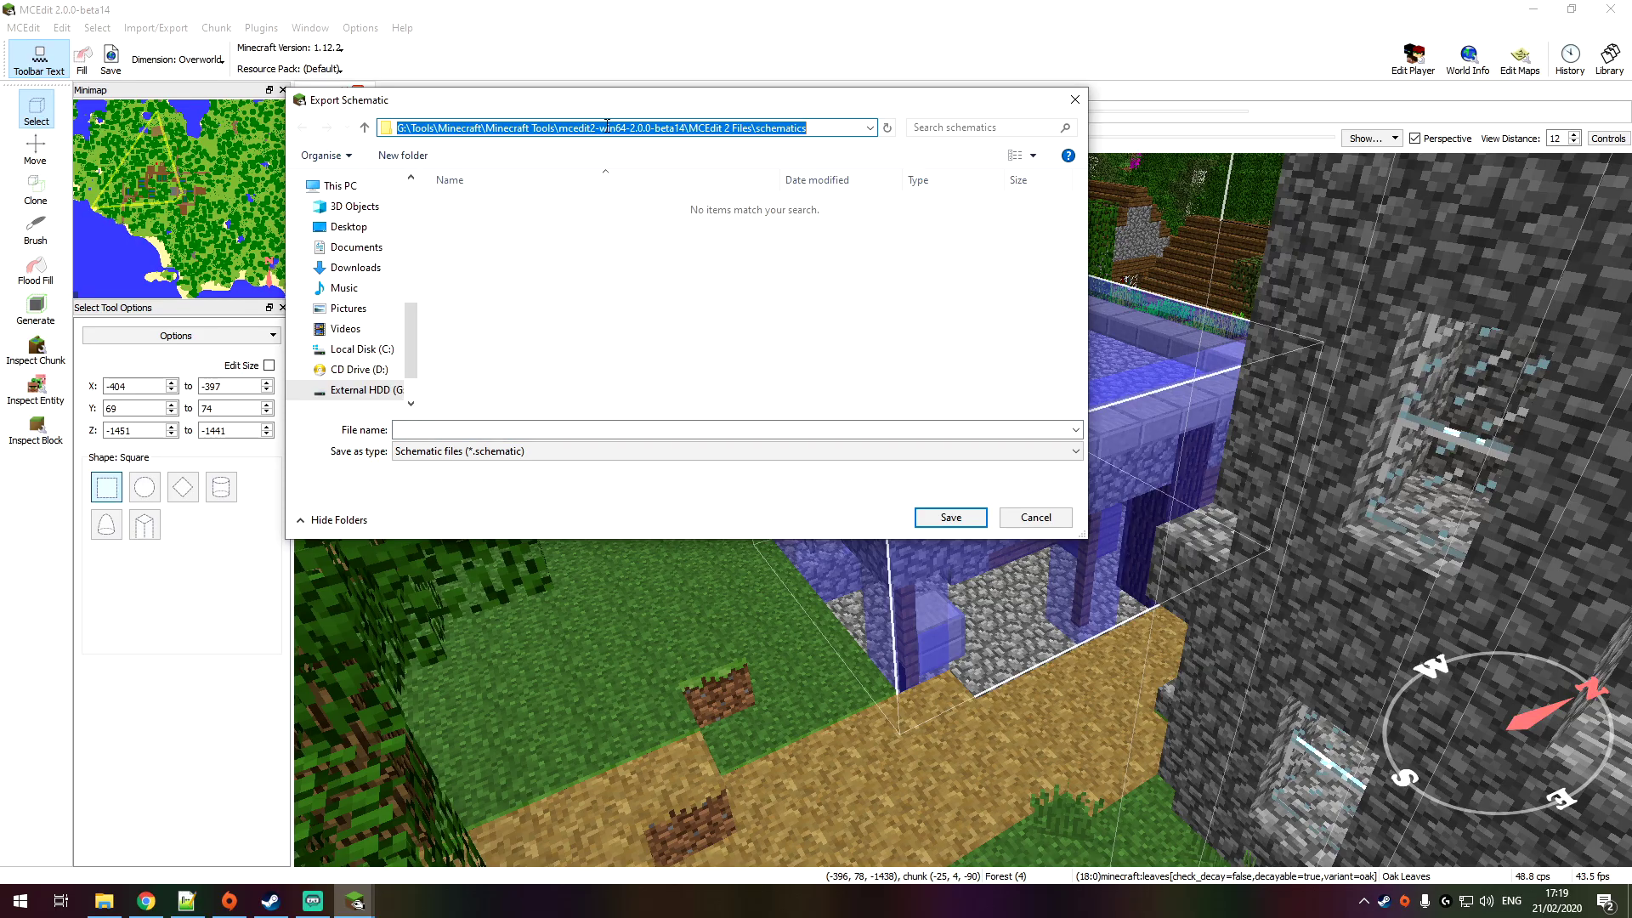
pyautogui.rightClick(601, 125)
pyautogui.click(646, 181)
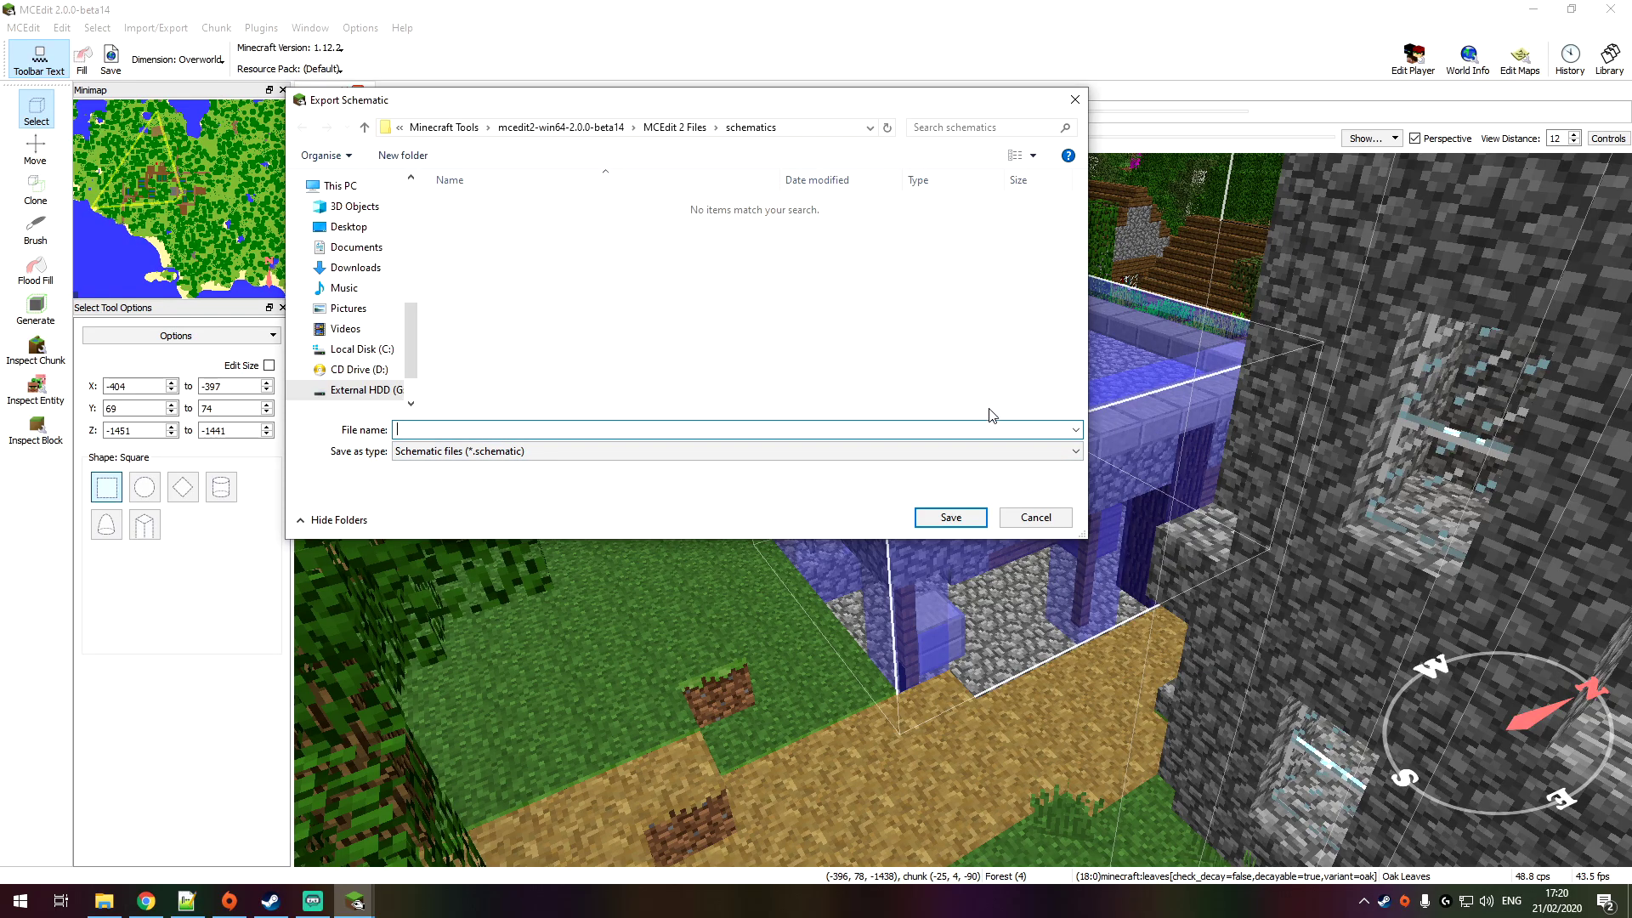
pyautogui.click(1014, 520)
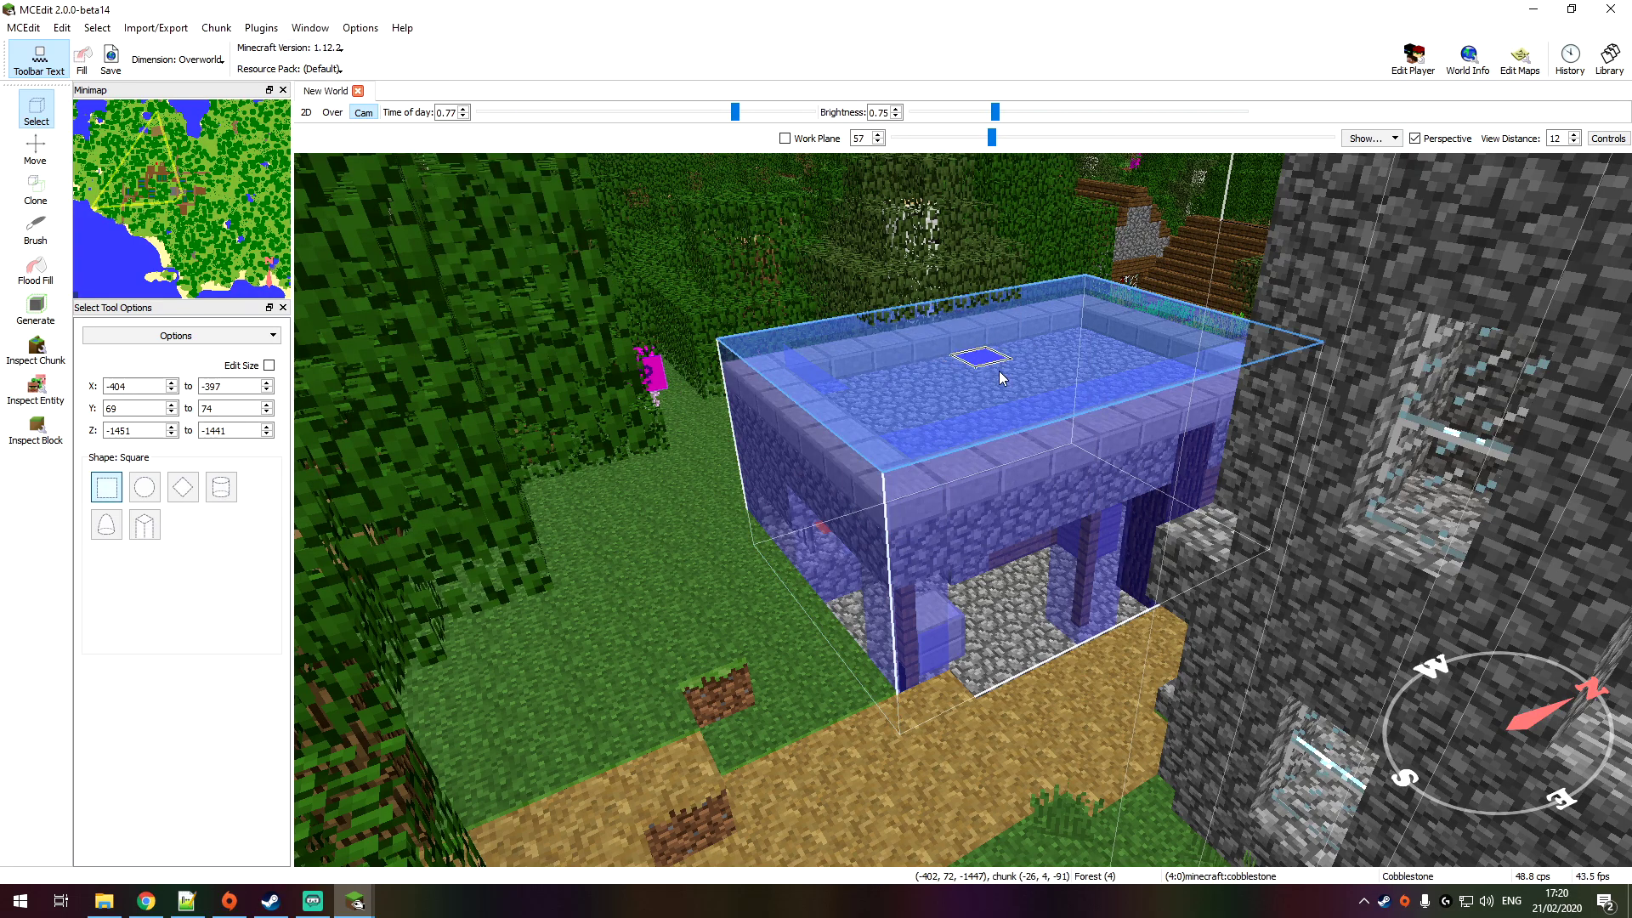
# Step: Deselect the house and check the available import and export commands without running one
pyautogui.hotkey('ctrl', 'd')
pyautogui.press('w')
pyautogui.moveTo(935, 525); pyautogui.dragTo(237, 550, button='right')
pyautogui.press('s')
pyautogui.press('w')
pyautogui.click(155, 27)
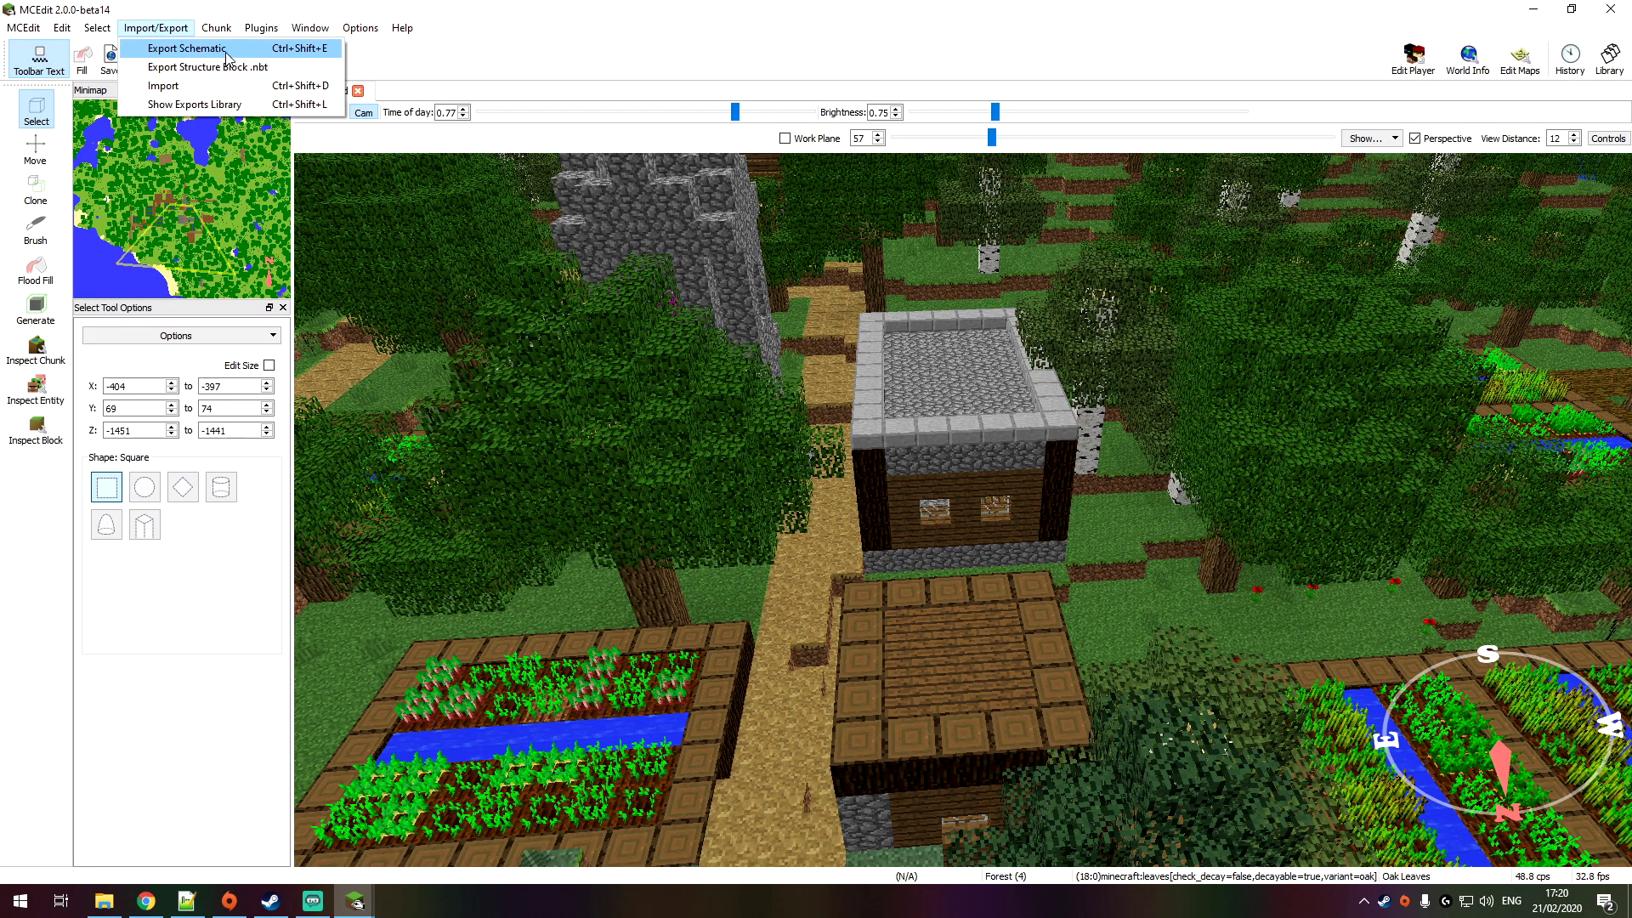
pyautogui.click(1102, 449)
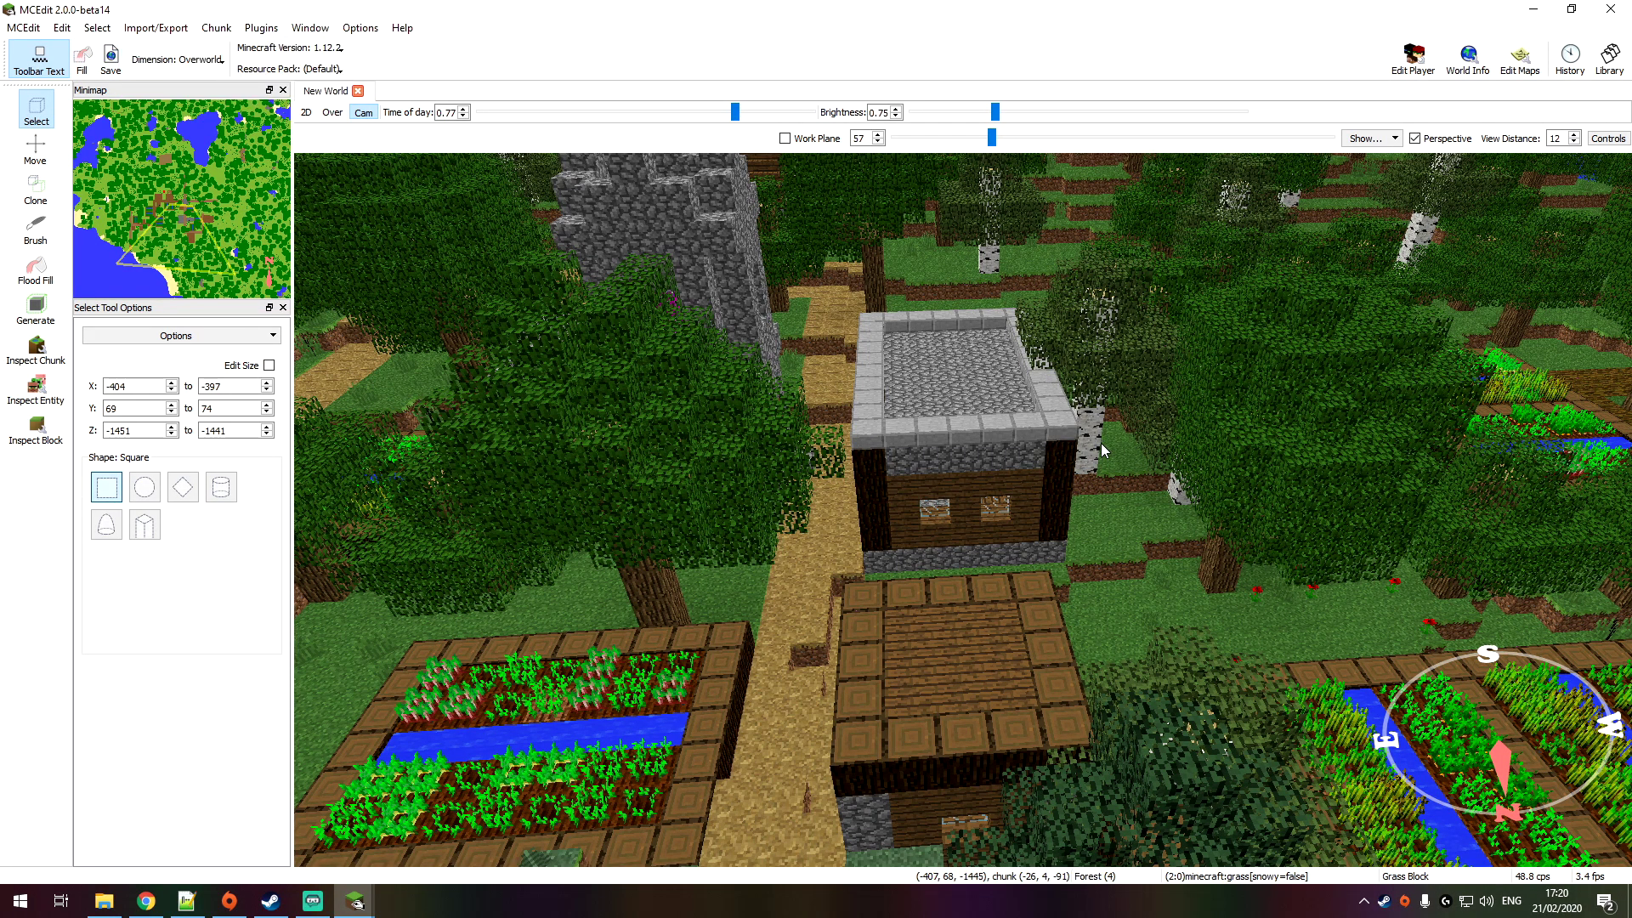
# Step: Select a flat area beside the stone-roofed house from X -407 to -403 and Z -1452 to -1444 at Y 69
pyautogui.moveTo(1065, 551); pyautogui.dragTo(1065, 553)
pyautogui.press('s')
pyautogui.moveTo(1136, 501); pyautogui.dragTo(514, 488, button='right')
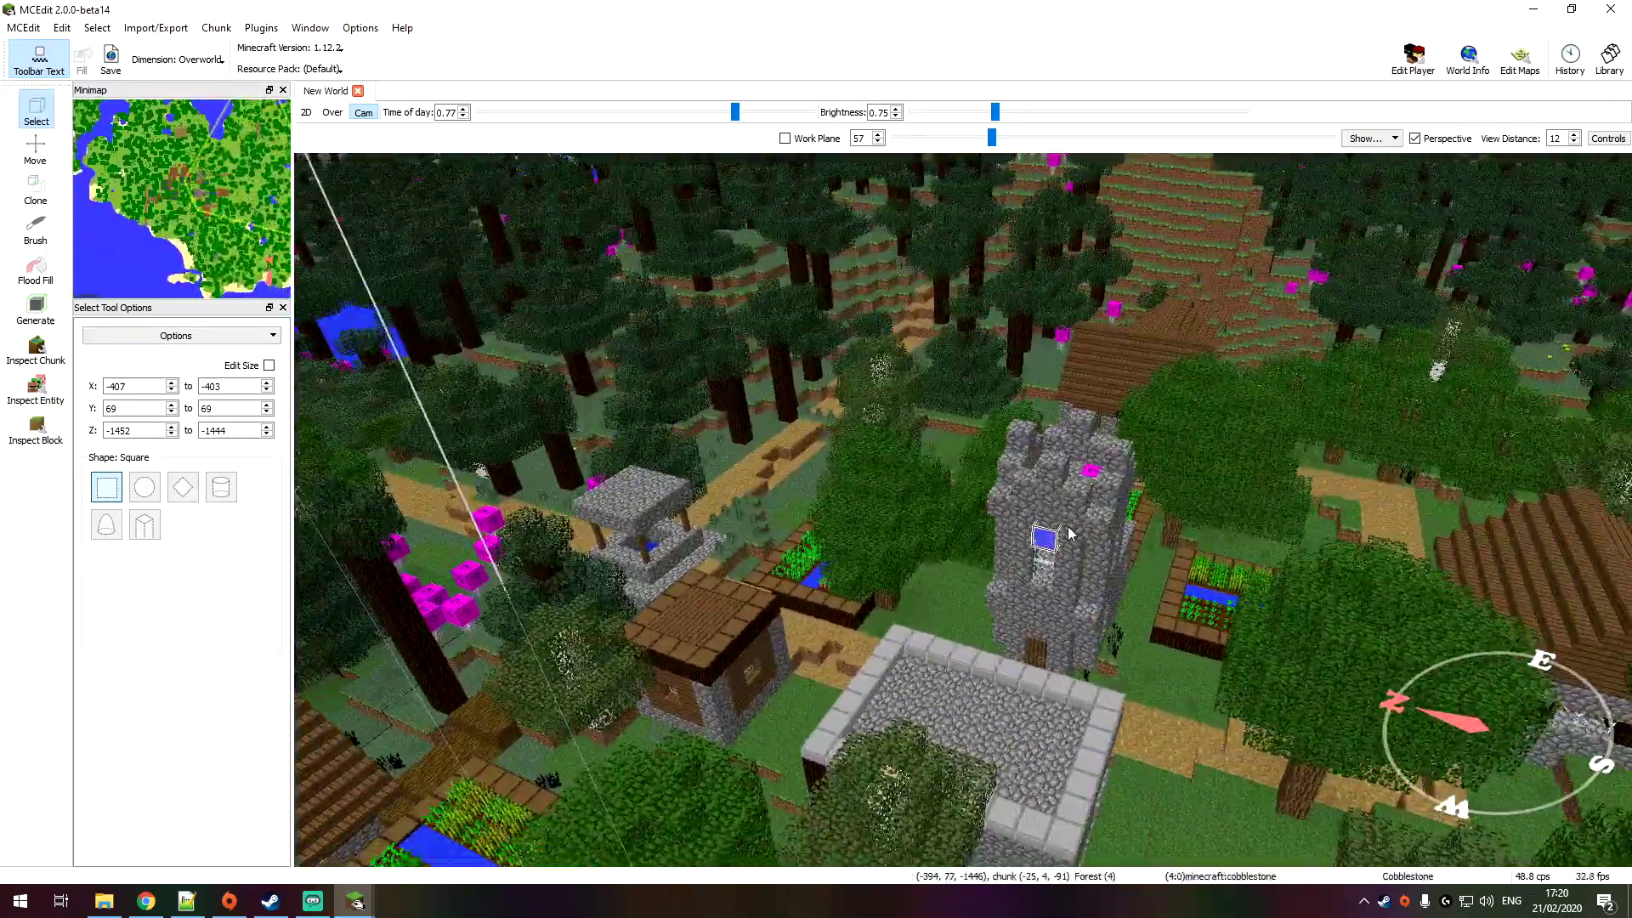
pyautogui.moveTo(1119, 488); pyautogui.dragTo(891, 499, button='right')
pyautogui.press('d')
# Step: Review the application's command groups and examine the list of installed plugins without changing any
pyautogui.click(163, 33)
pyautogui.moveTo(62, 32)
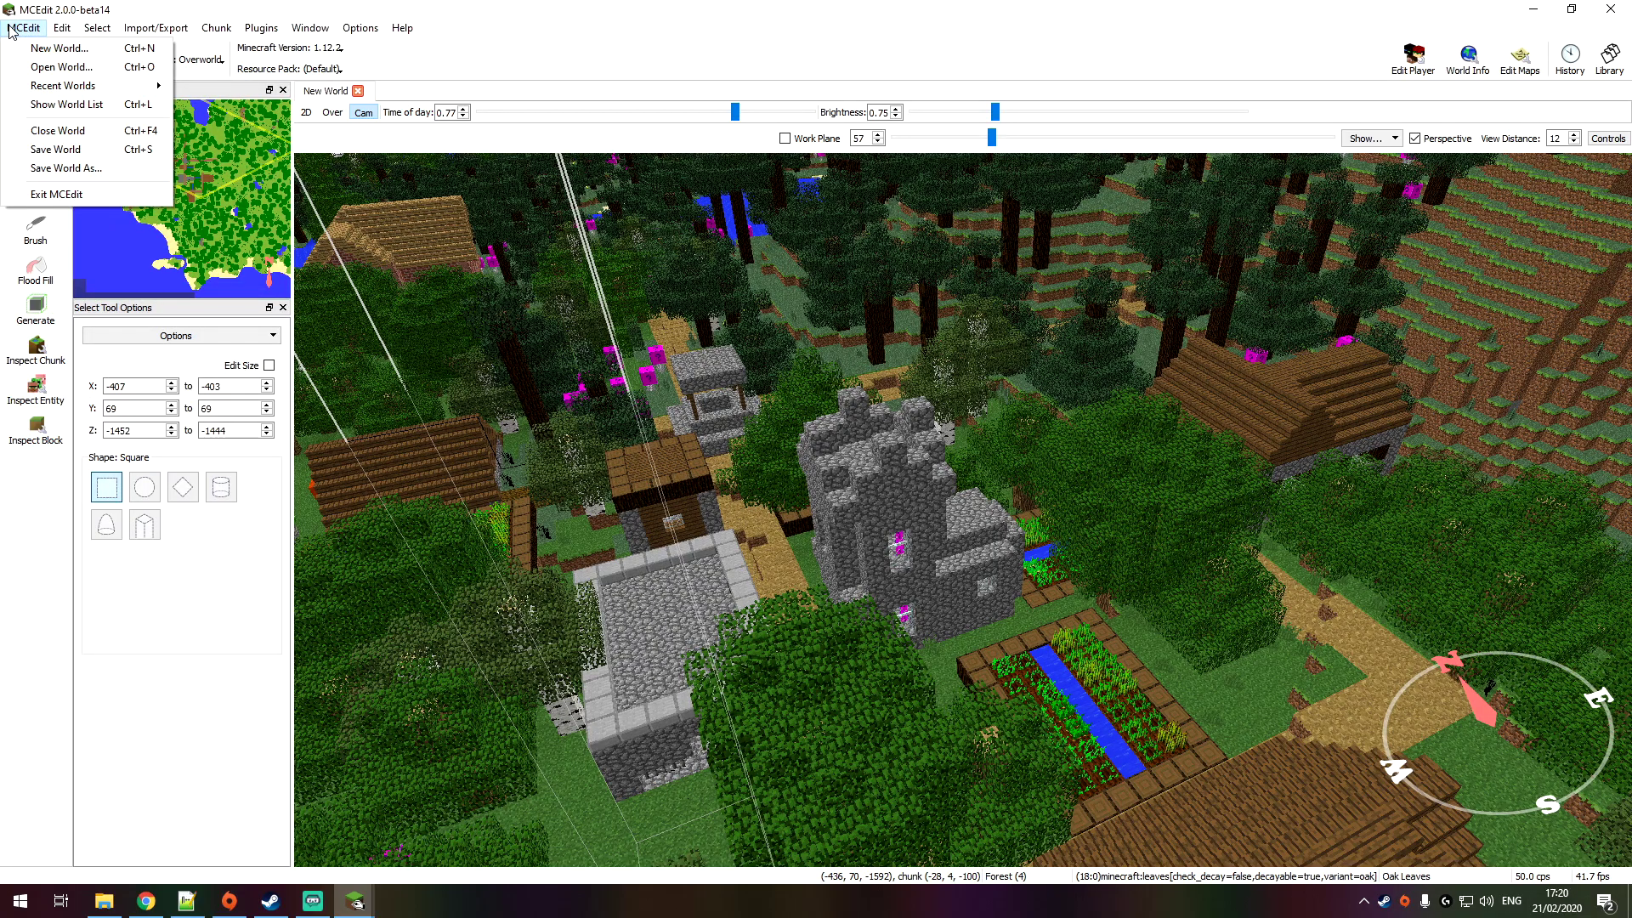
pyautogui.moveTo(249, 28)
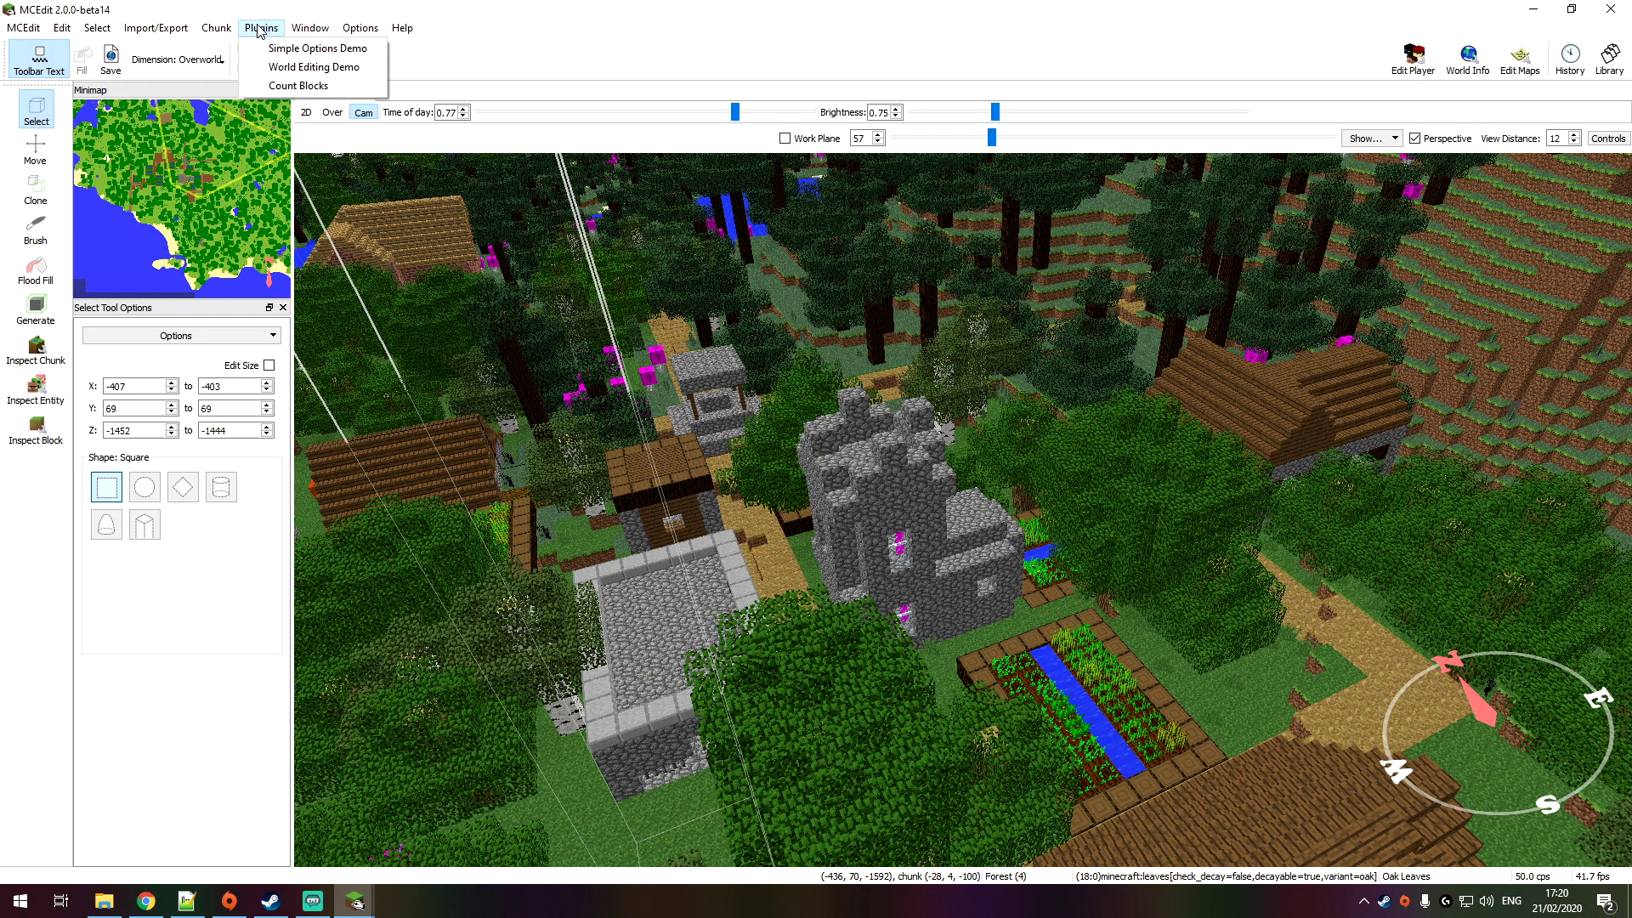
pyautogui.moveTo(358, 29)
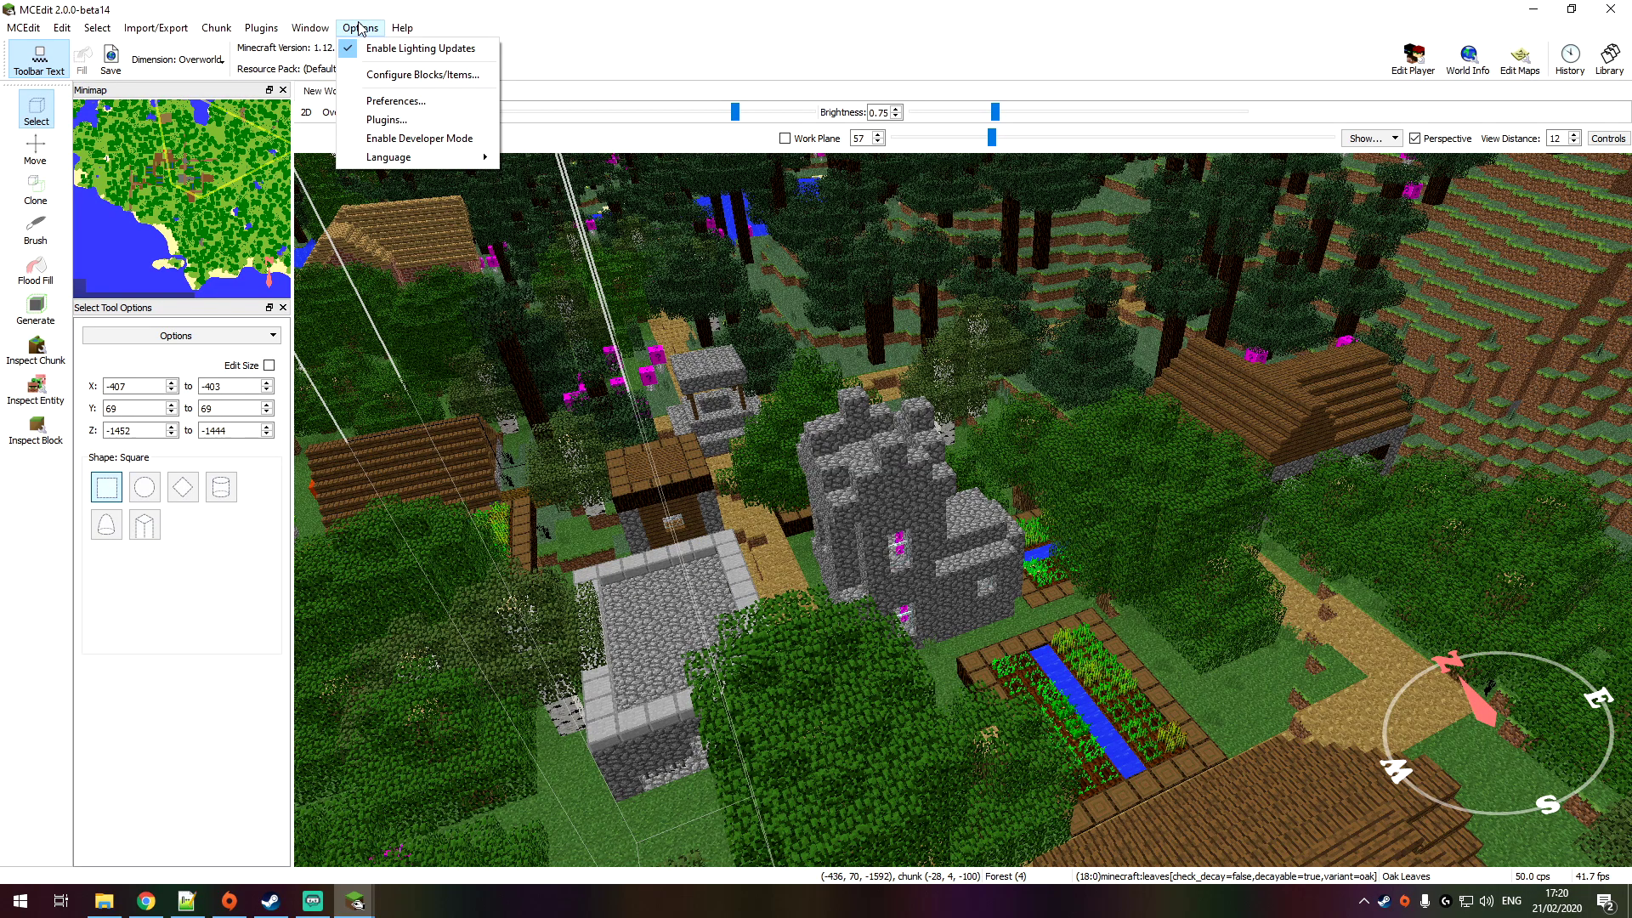
pyautogui.click(384, 120)
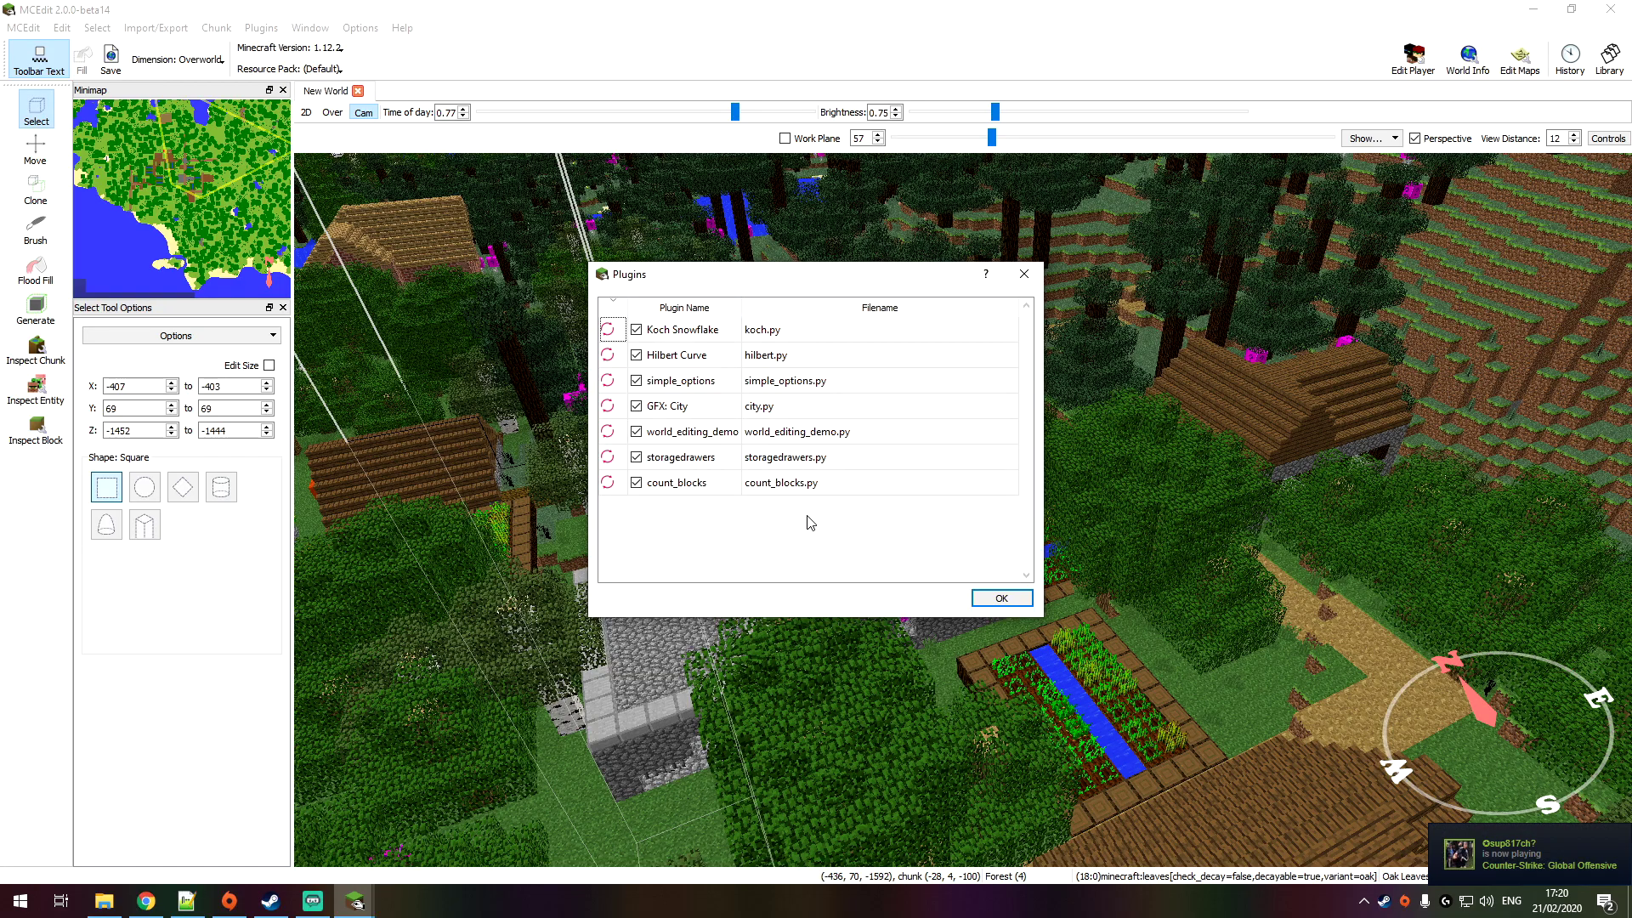
pyautogui.click(601, 325)
pyautogui.click(1022, 280)
pyautogui.click(403, 29)
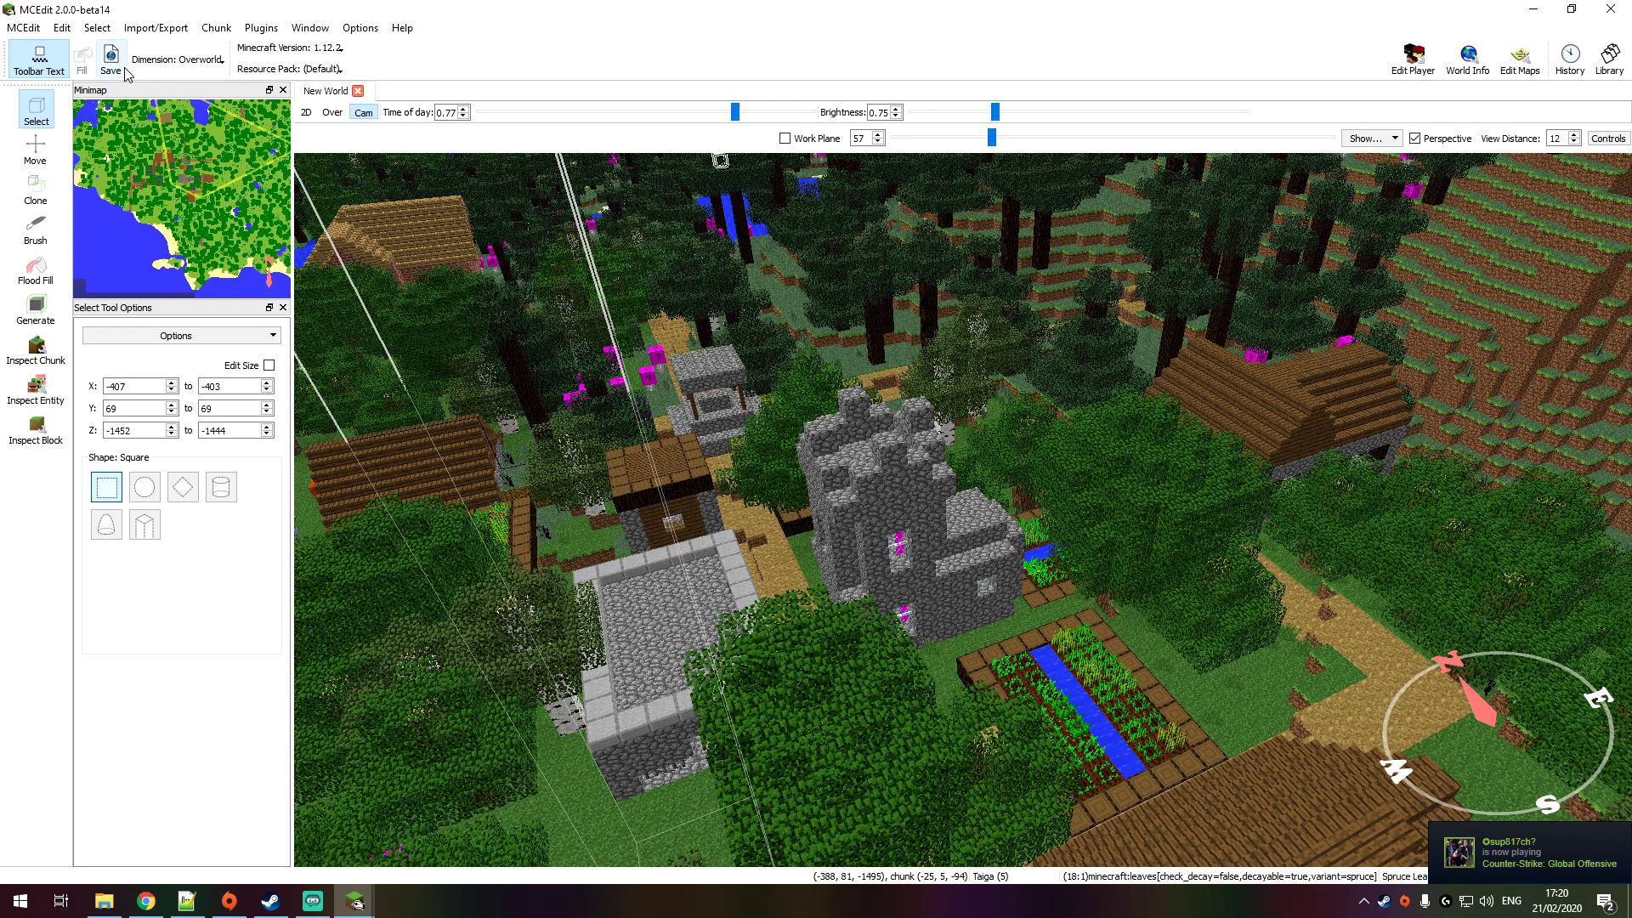
# Step: Save the world, and select the path blocks at X -426 from Y 55 to 65 and Z -1469 to -1466
pyautogui.click(111, 65)
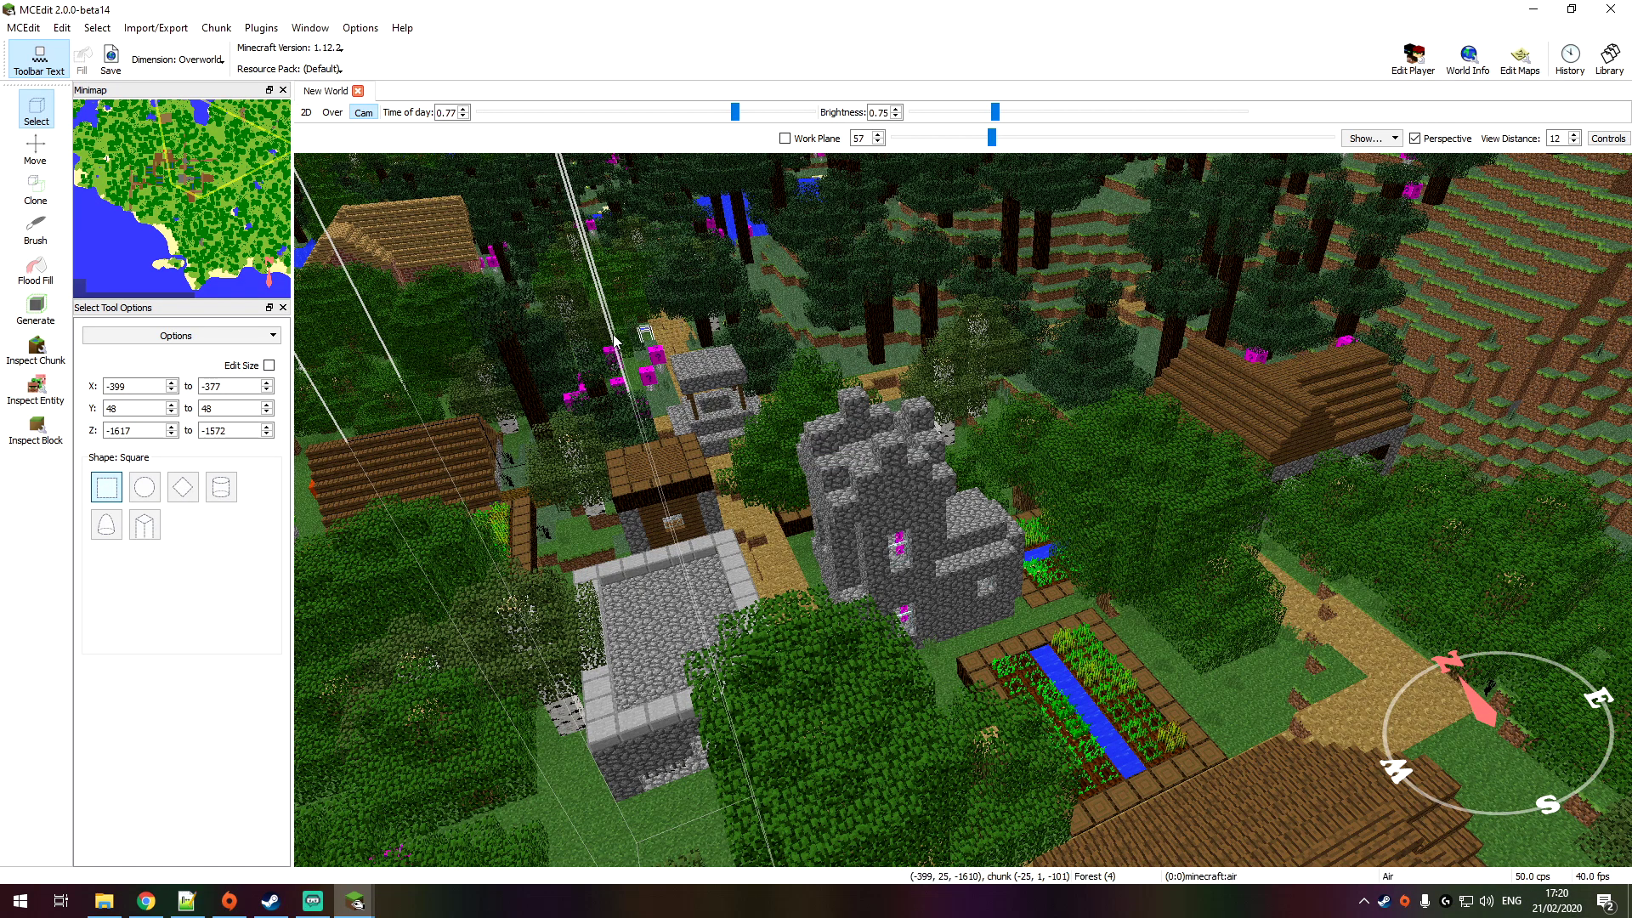
pyautogui.press('w')
pyautogui.moveTo(607, 338); pyautogui.dragTo(149, 446, button='right')
pyautogui.press('a')
pyautogui.press('d')
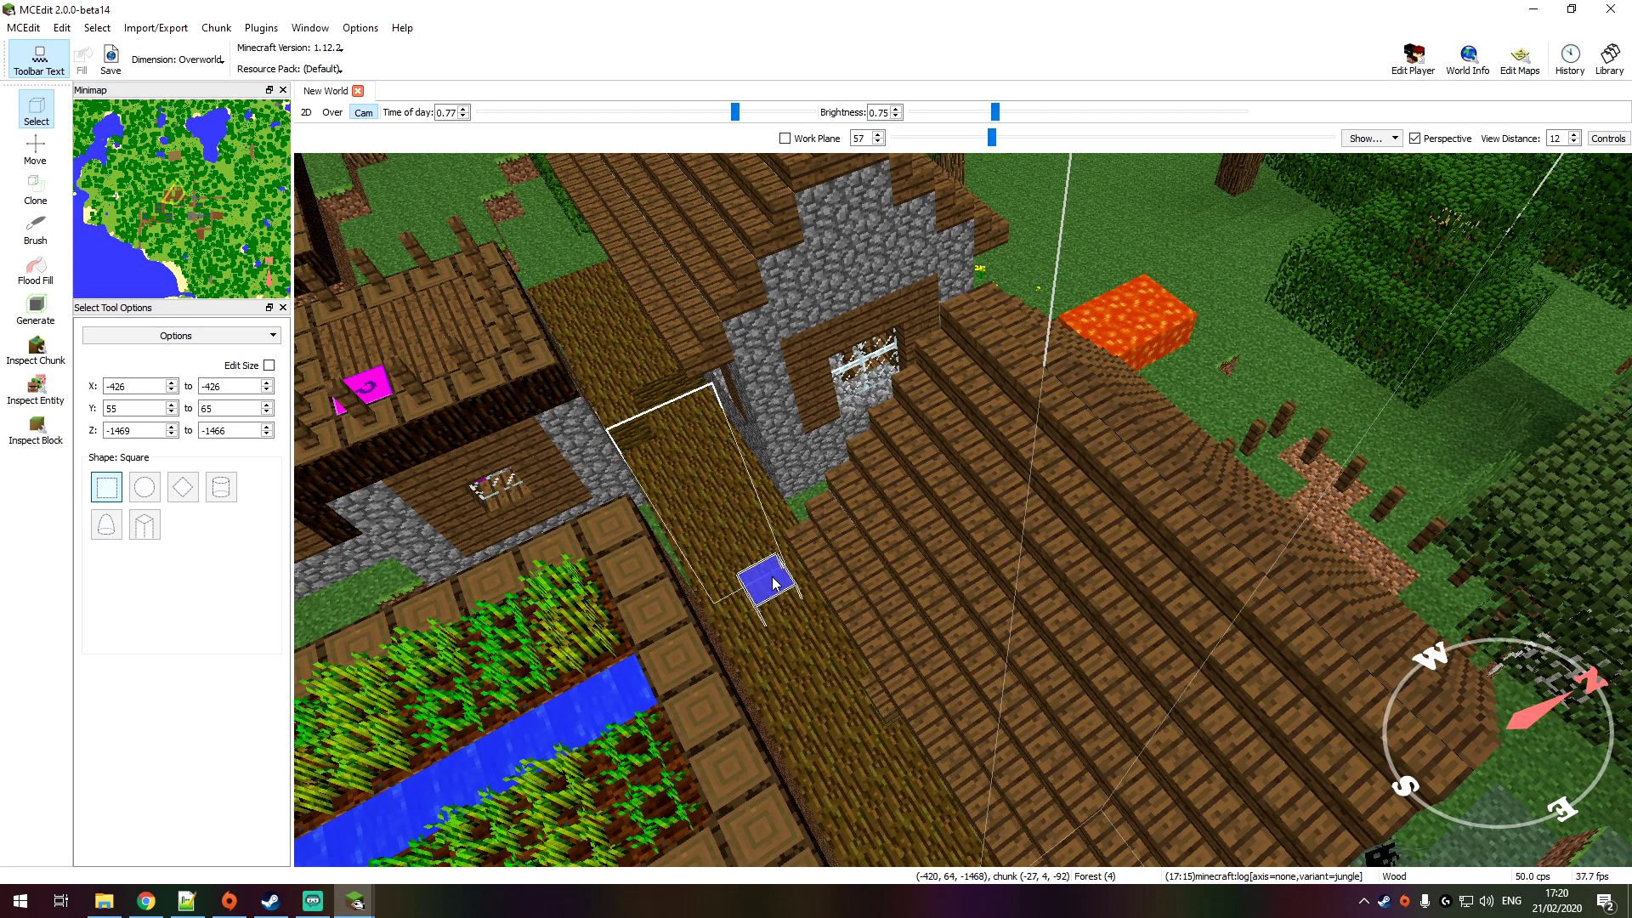
# Step: Select a flat area beyond the village from X -404 to -400 and Z -1385 to -1375 at Y 68
pyautogui.press('d')
pyautogui.moveTo(1009, 381); pyautogui.dragTo(102, 379, button='right')
pyautogui.press('s')
pyautogui.moveTo(860, 452); pyautogui.dragTo(977, 430, button='right')
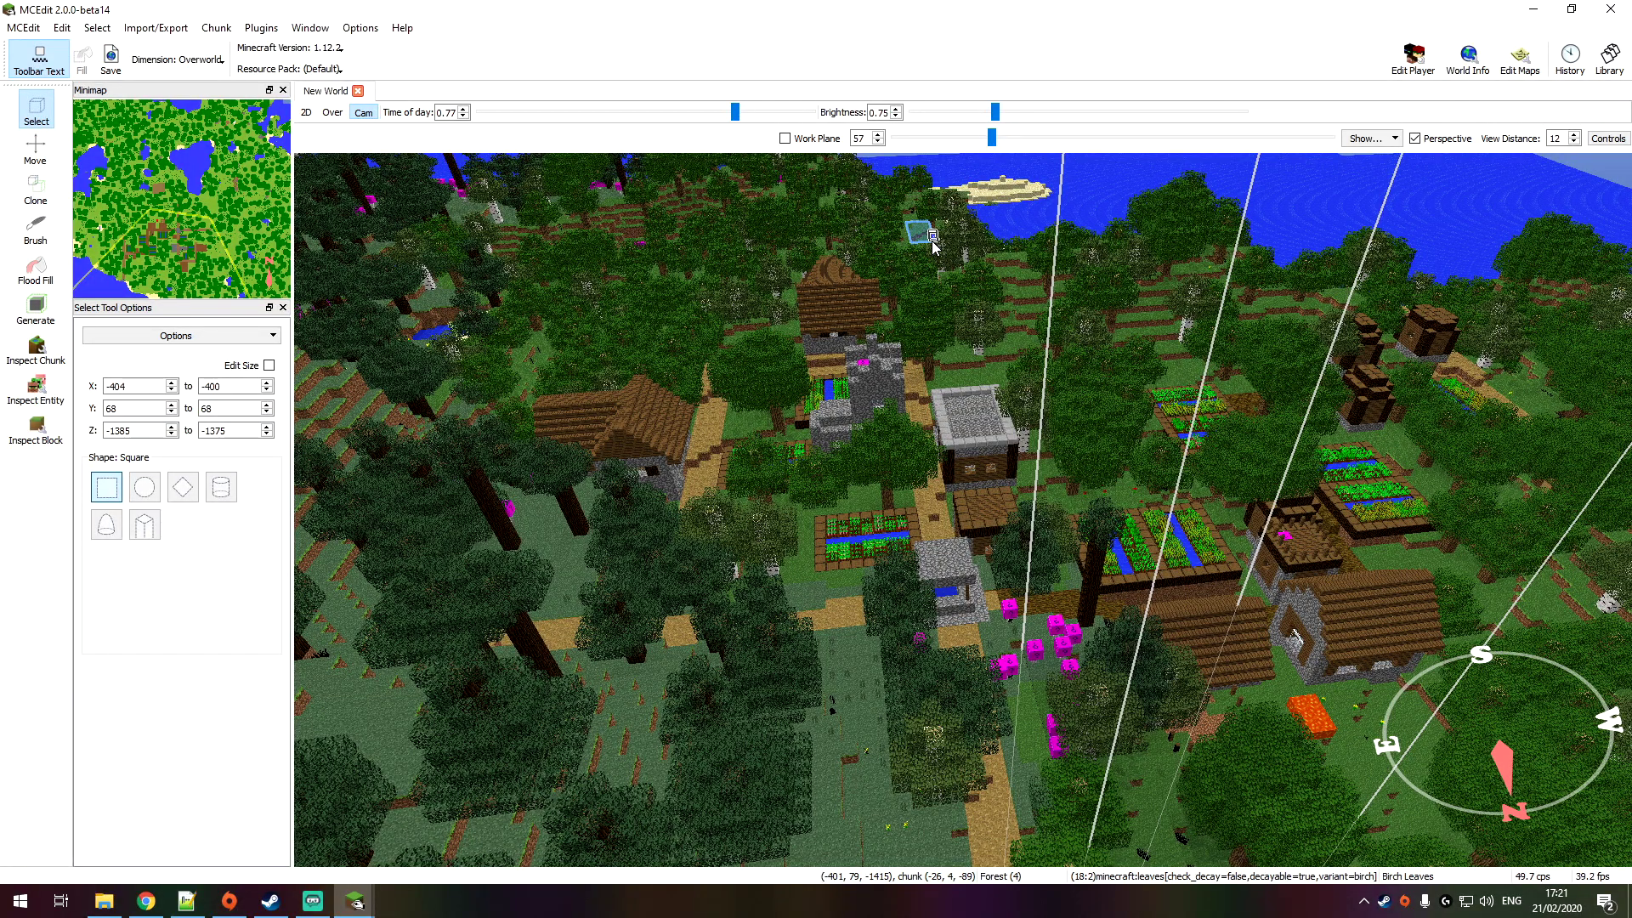
# Step: Select a flat area near the village from X -367 to -346 and Z -1401 to -1375 at Y 76
pyautogui.moveTo(570, 201); pyautogui.dragTo(712, 244)
pyautogui.press('d')
pyautogui.moveTo(934, 345); pyautogui.dragTo(367, 268, button='right')
pyautogui.press('d')
pyautogui.press('d')
pyautogui.moveTo(1088, 332); pyautogui.dragTo(767, 464, button='right')
pyautogui.press('w')
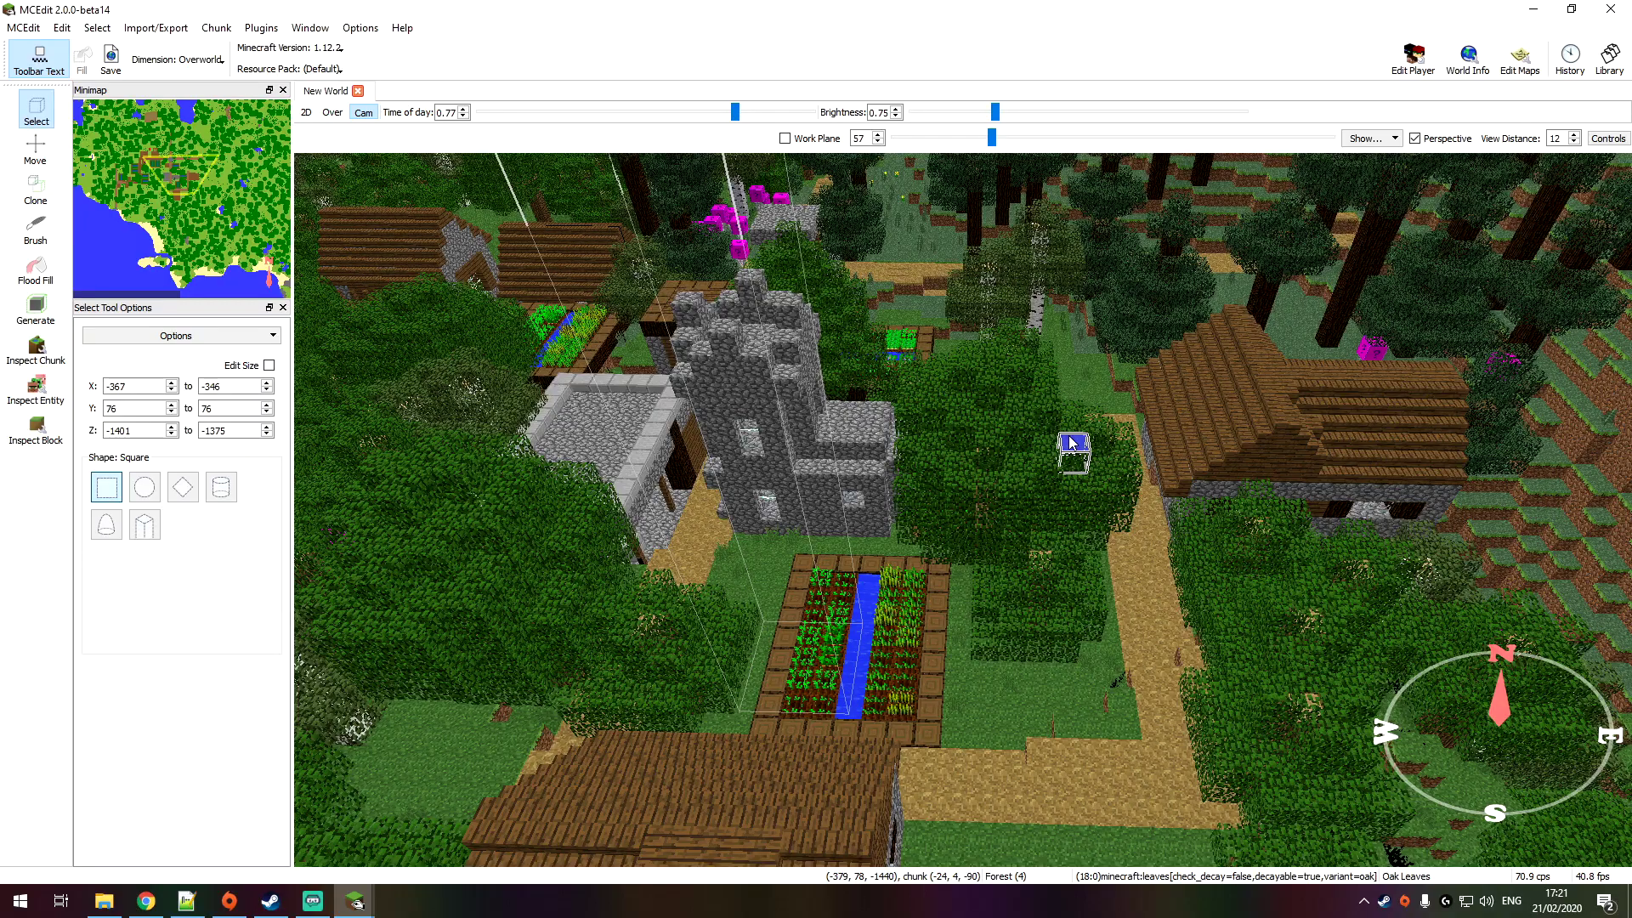
# Step: Survey the village and its surroundings from opposite sides and from farther away
pyautogui.moveTo(1168, 534); pyautogui.dragTo(1628, 508, button='right')
pyautogui.press('s')
pyautogui.press('a')
pyautogui.moveTo(1045, 556); pyautogui.dragTo(1048, 614, button='right')
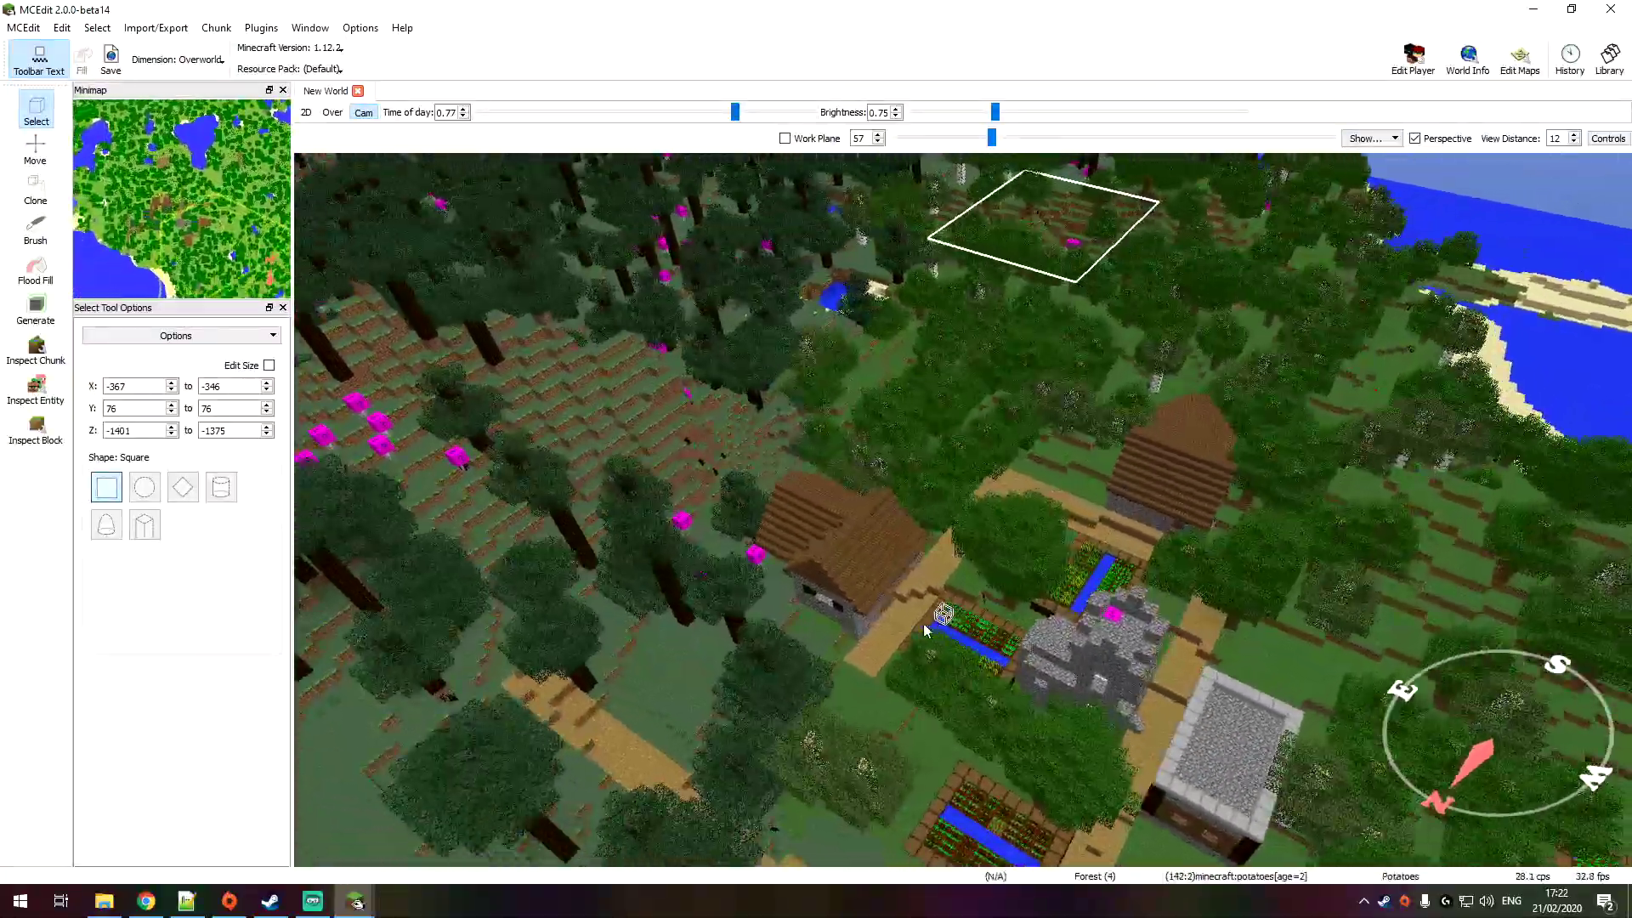
pyautogui.moveTo(915, 629)
pyautogui.mouseDown(button='right')
pyautogui.moveTo(353, 605)
pyautogui.moveTo(182, 623)
pyautogui.moveTo(1037, 619)
pyautogui.moveTo(909, 608)
pyautogui.mouseUp(button='right')
pyautogui.press('a')
pyautogui.press('d')
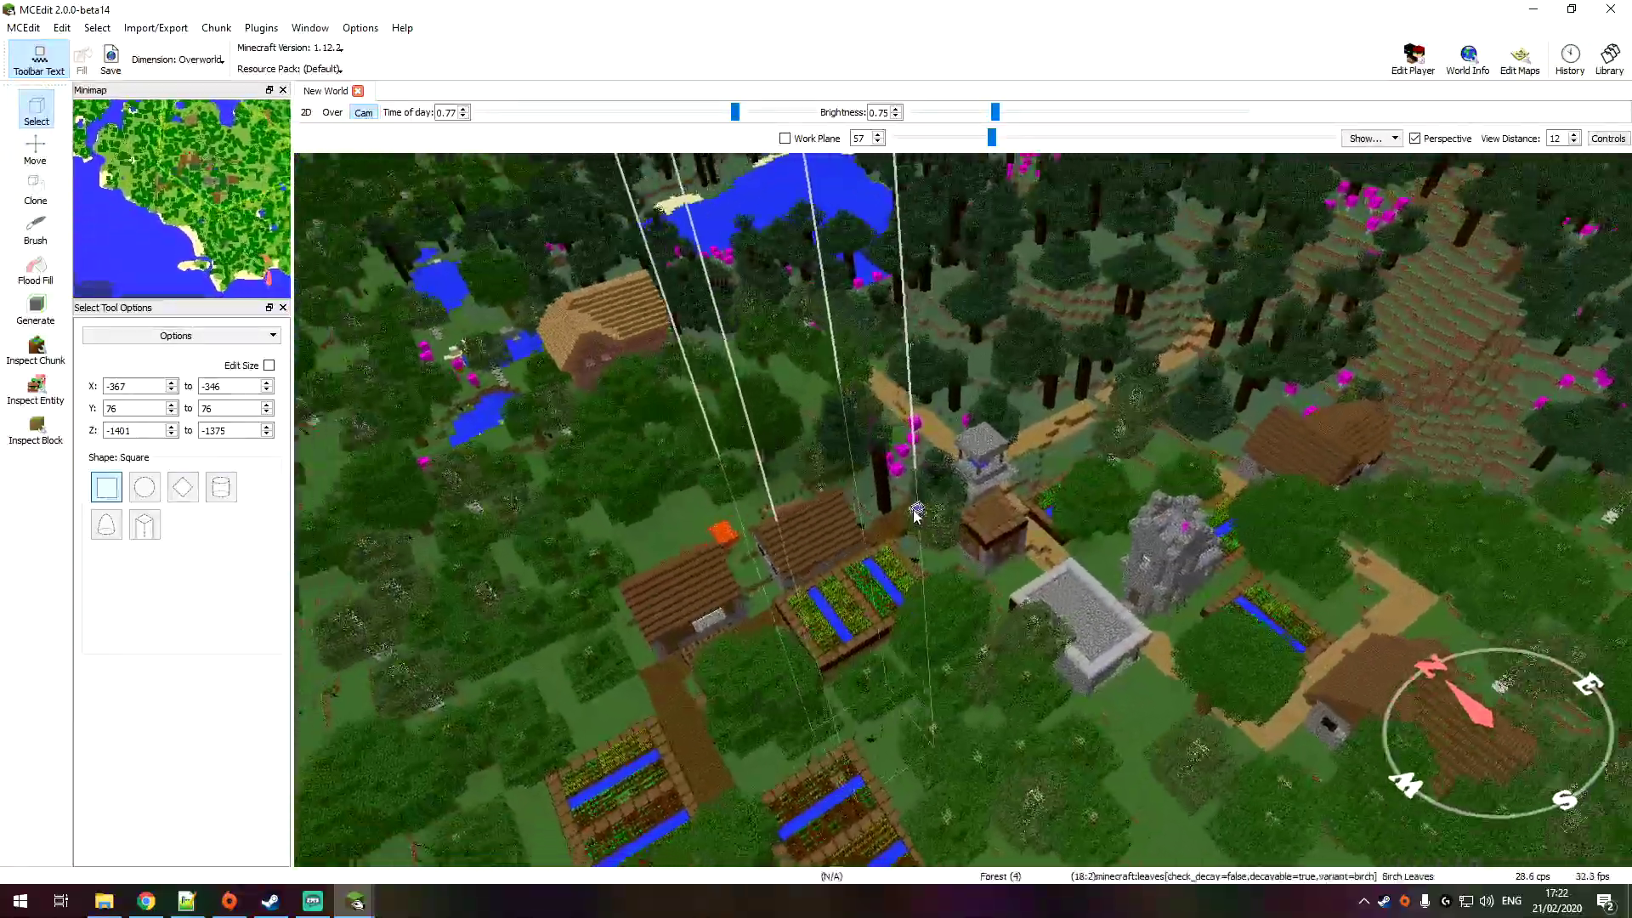